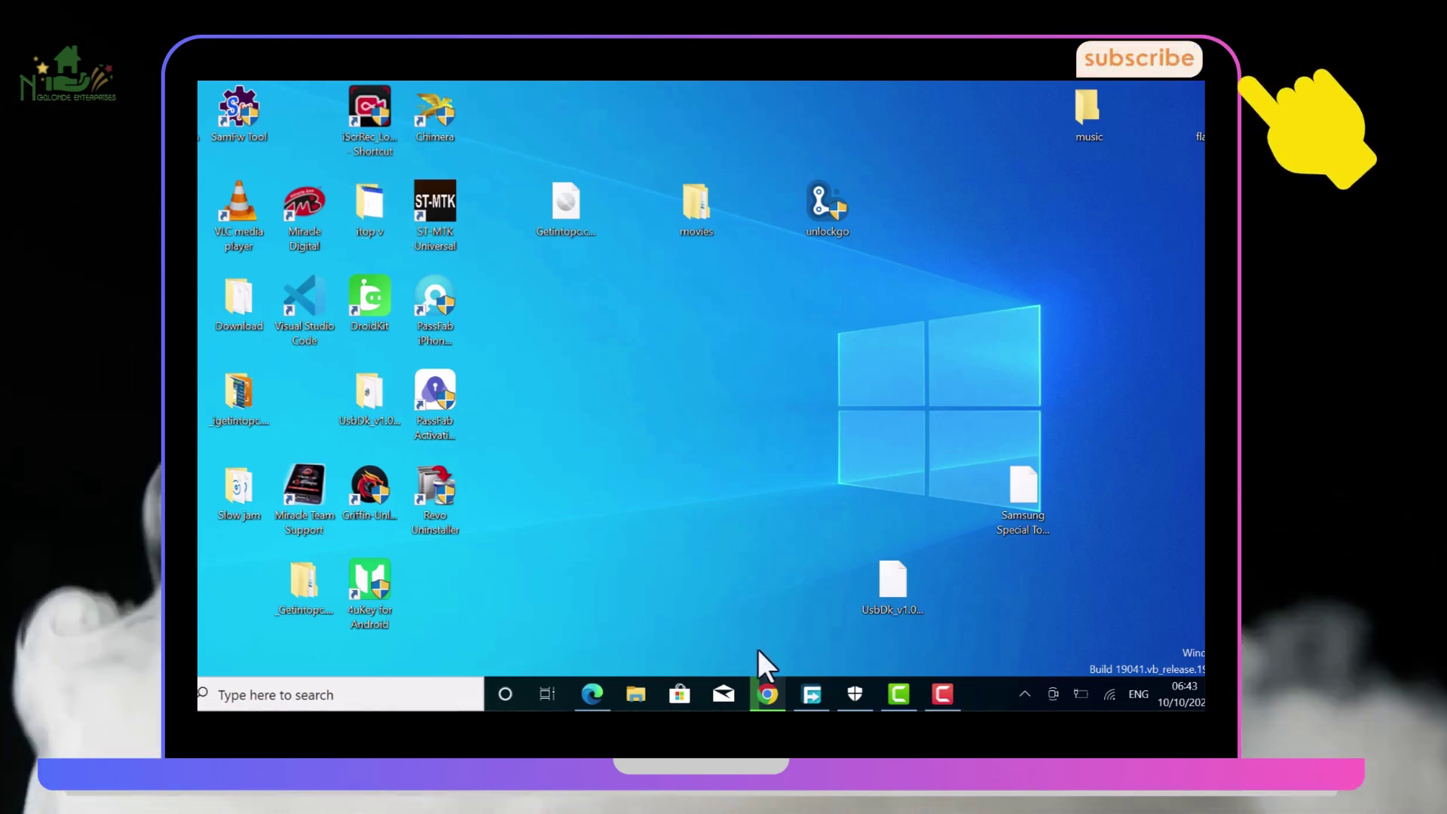
Launch Chrome and open canva.com from the New Tab shortcut tile
click(767, 699)
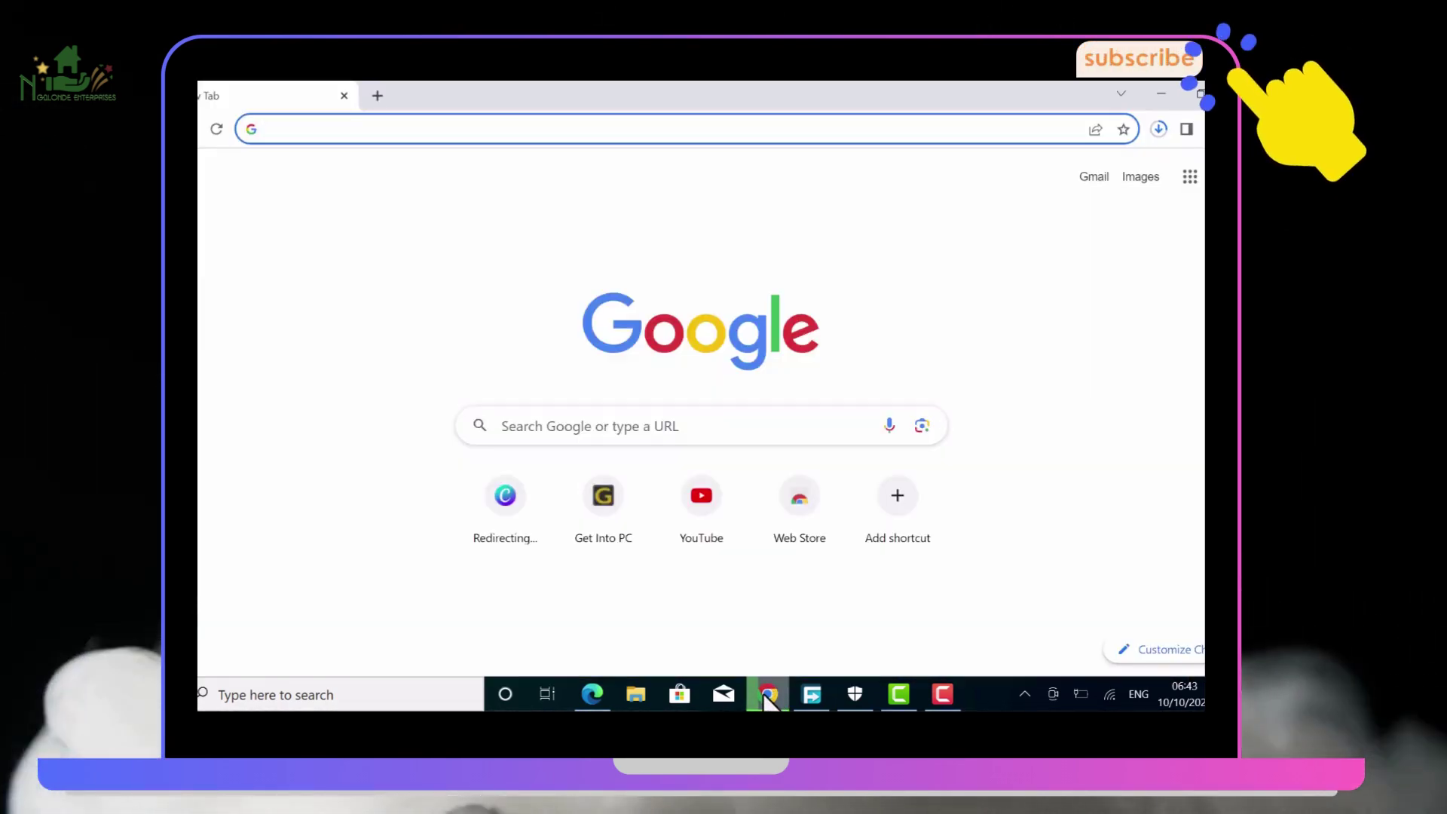
click(499, 501)
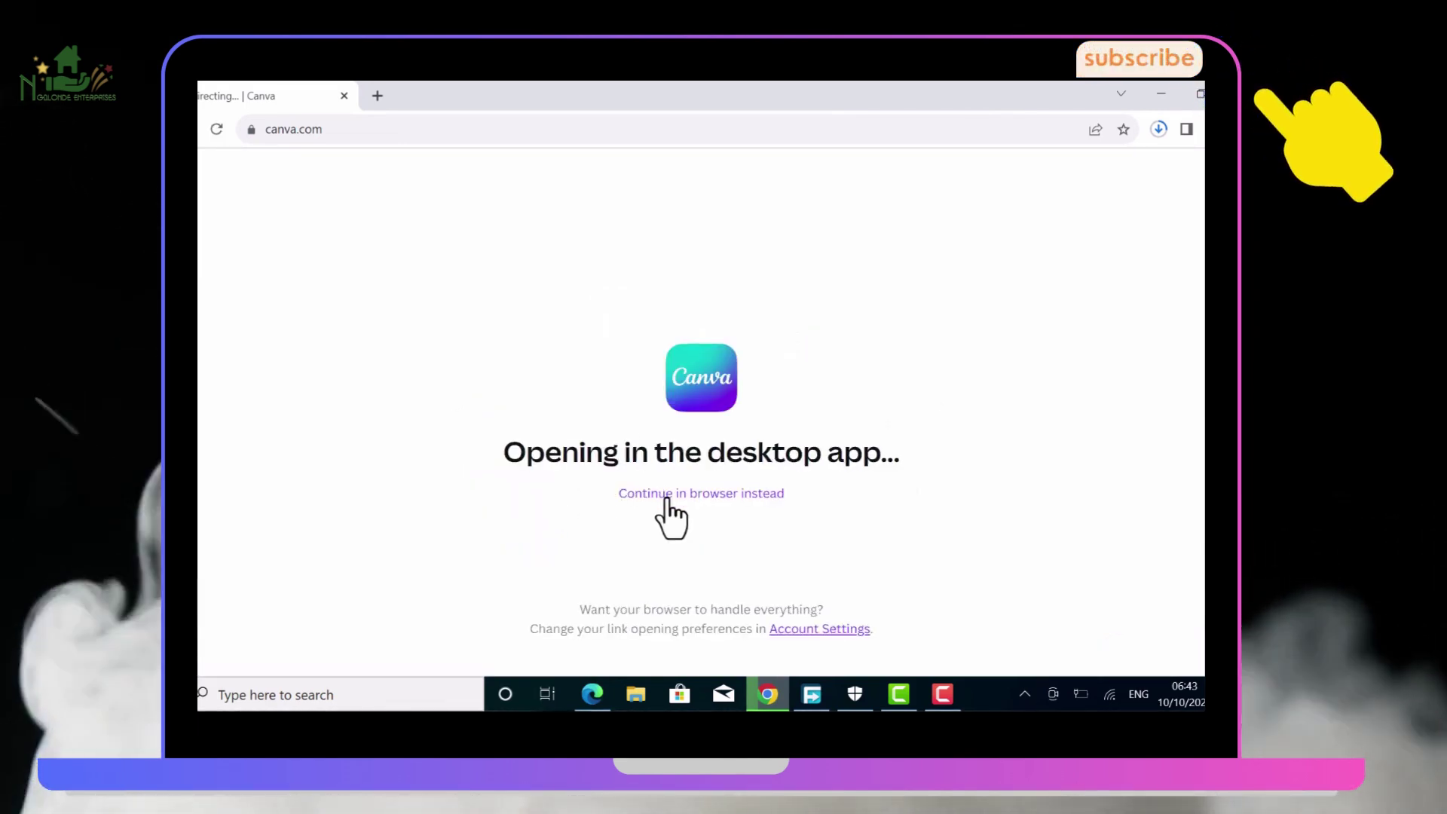
Keep Canva in the browser, dismiss the popup, and start a blank YouTube Thumbnail
click(684, 494)
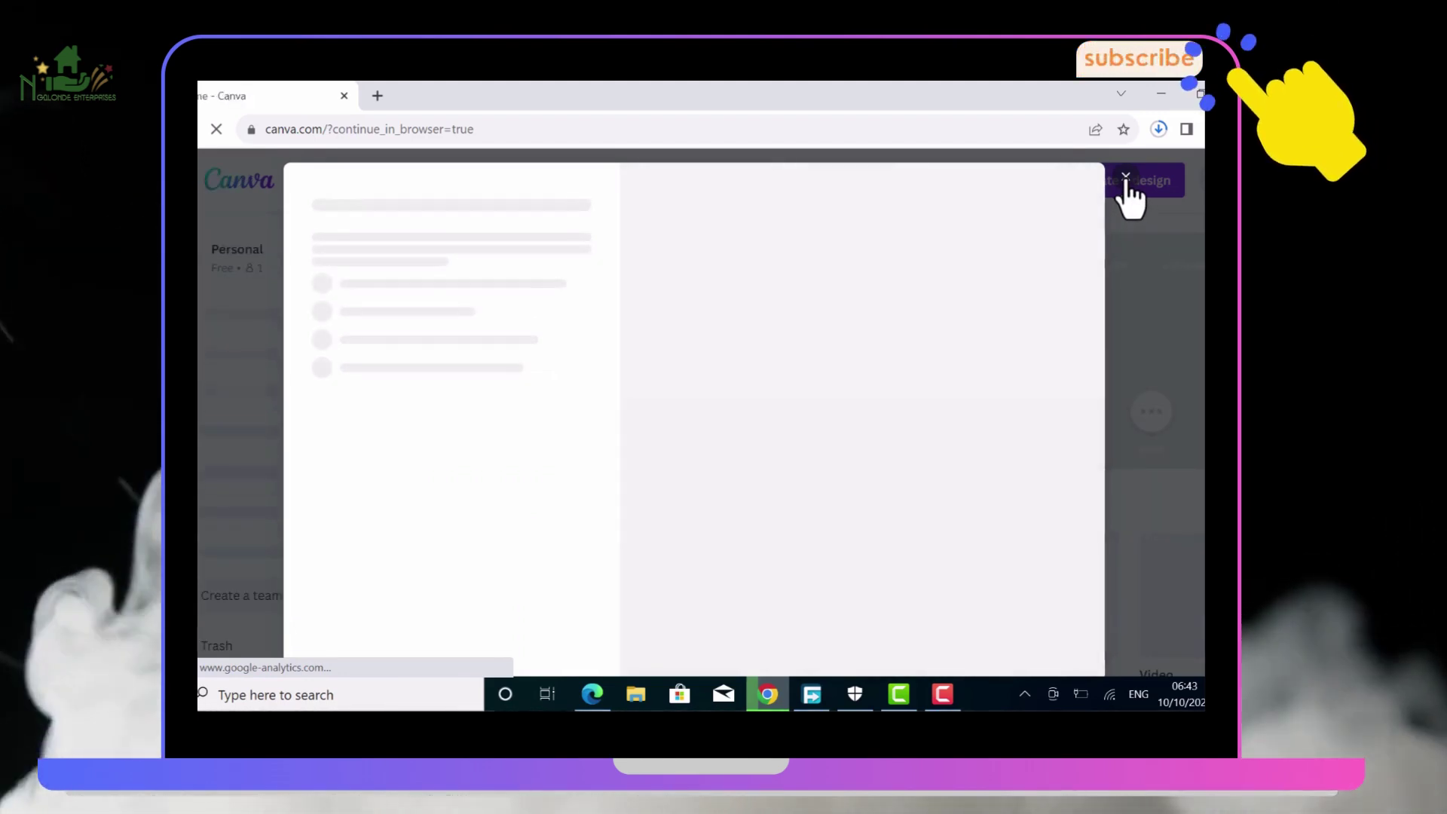
click(1125, 179)
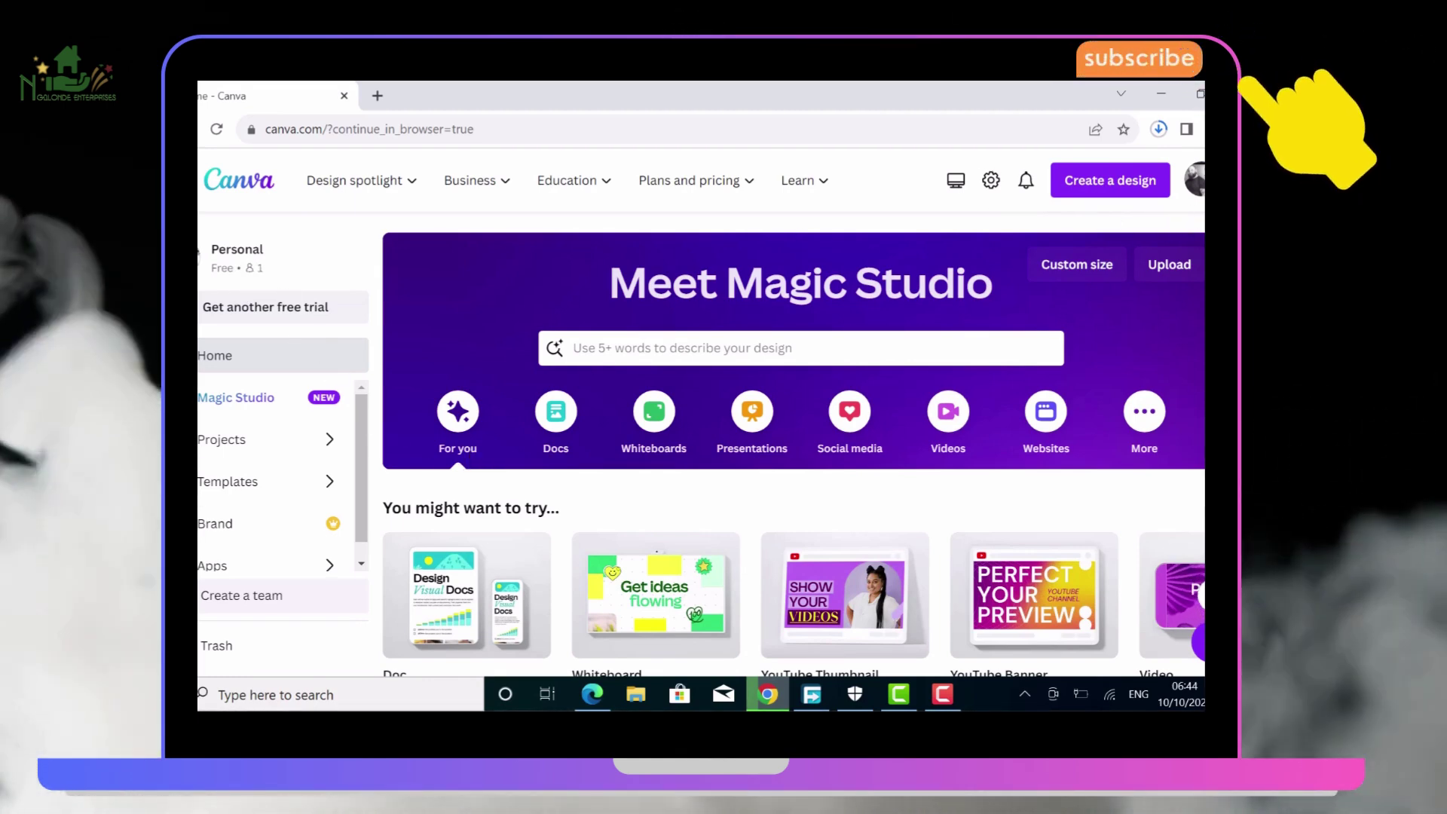
scroll(794, 445, down, 1)
scroll(820, 392, down, 2)
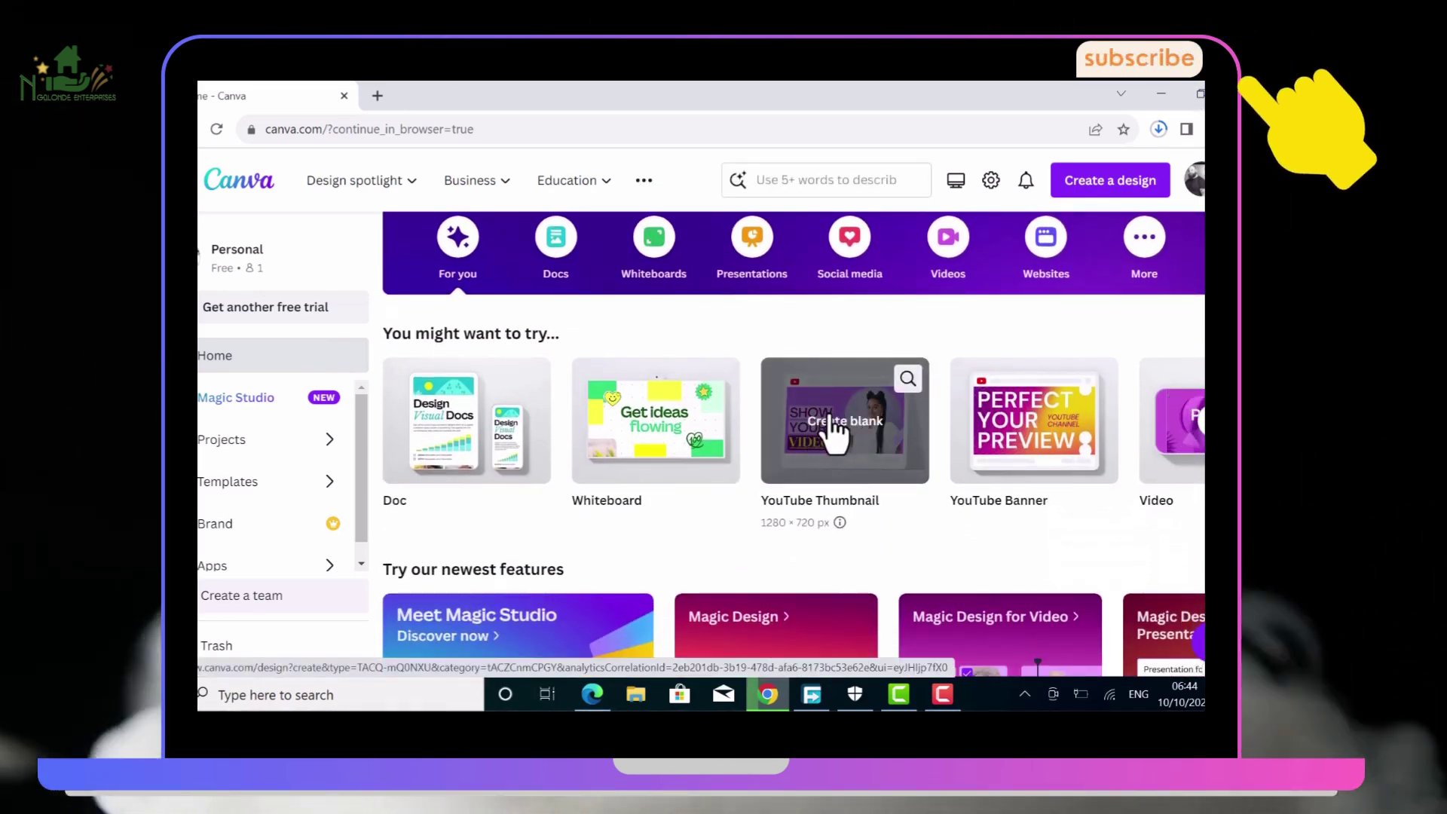
click(830, 419)
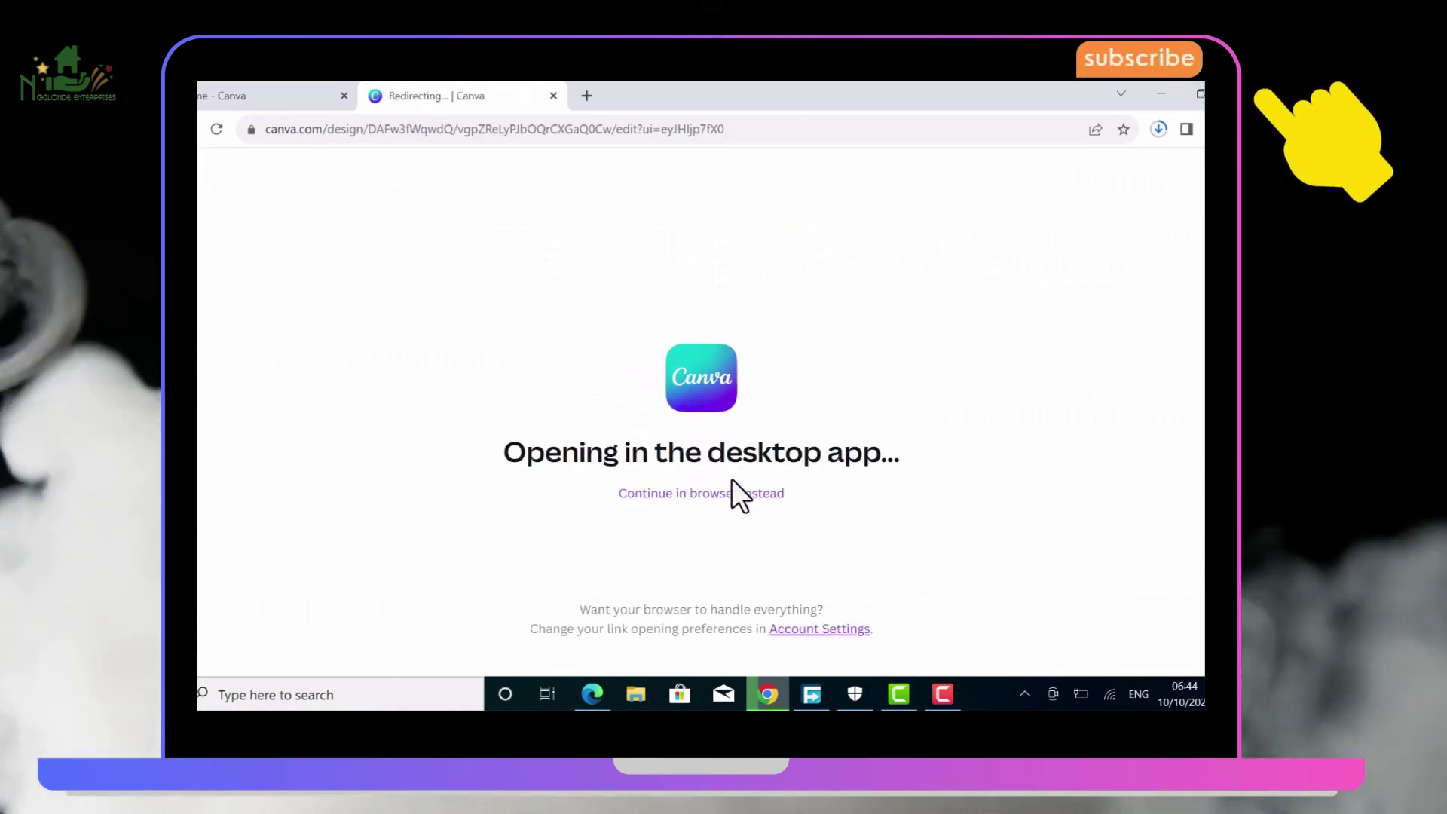
Filter templates to Ai > Artificial intelligence and apply the Dark Blue Futuristic AI thumbnail template
click(709, 497)
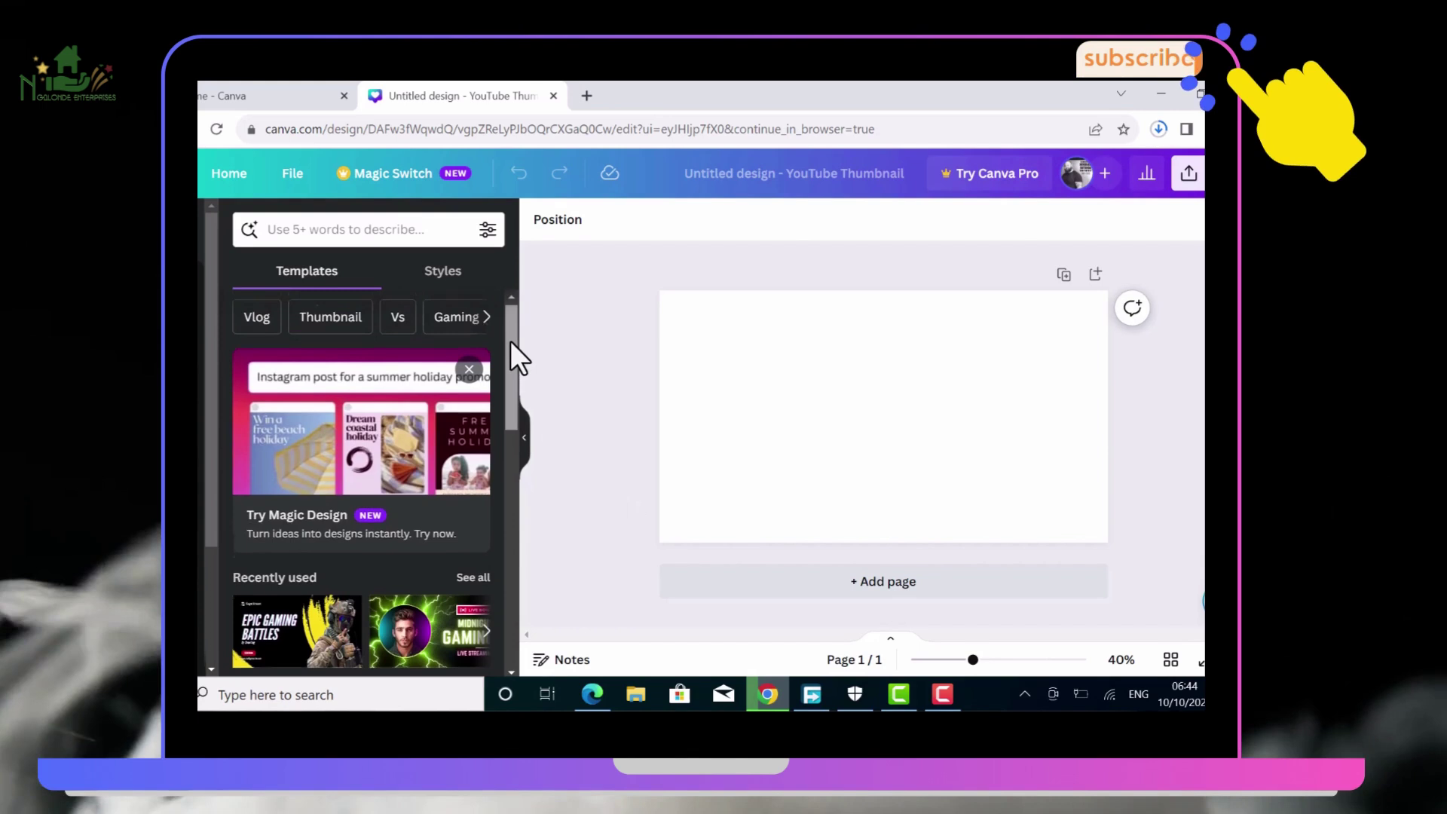
click(486, 320)
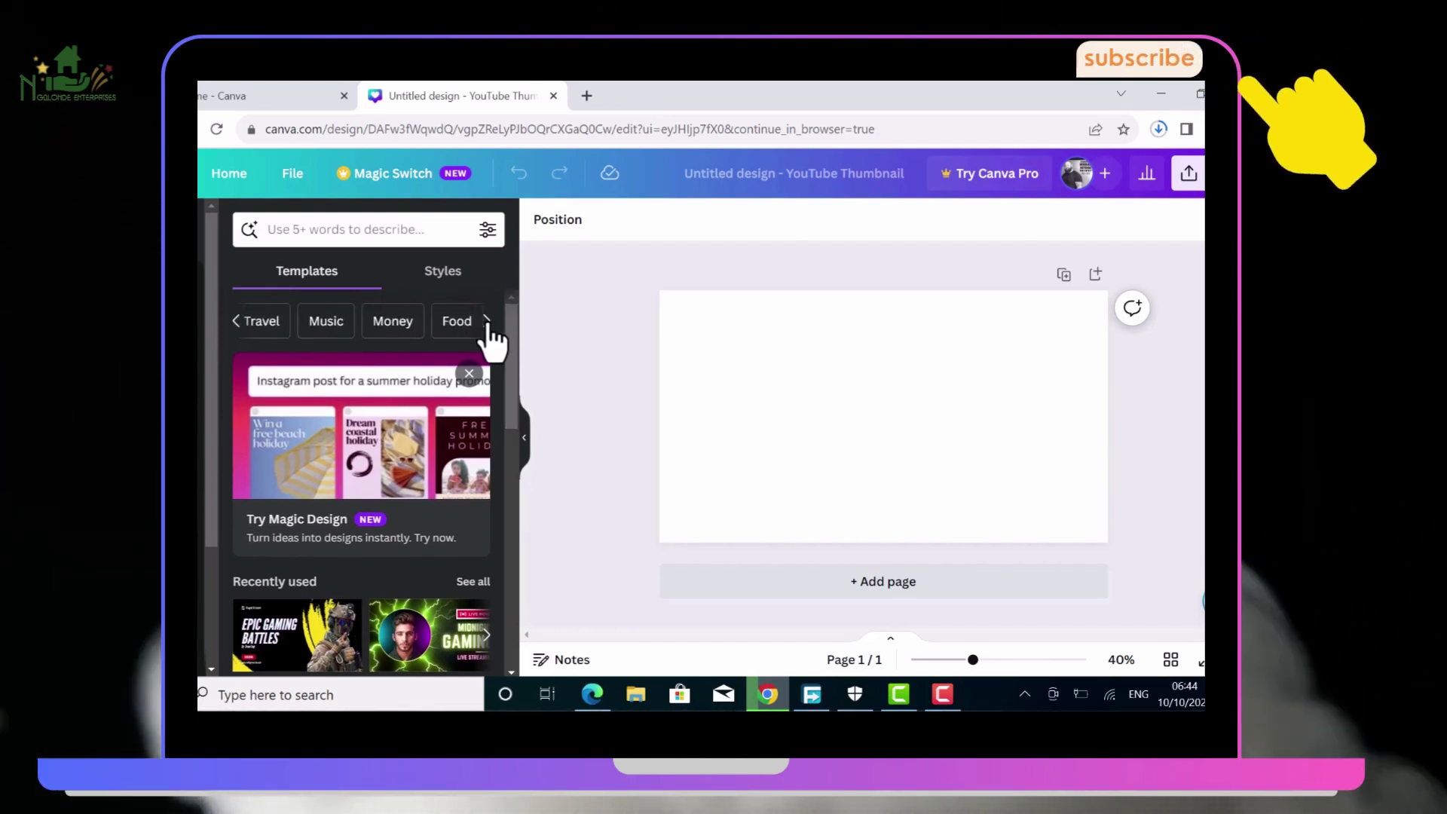
click(488, 323)
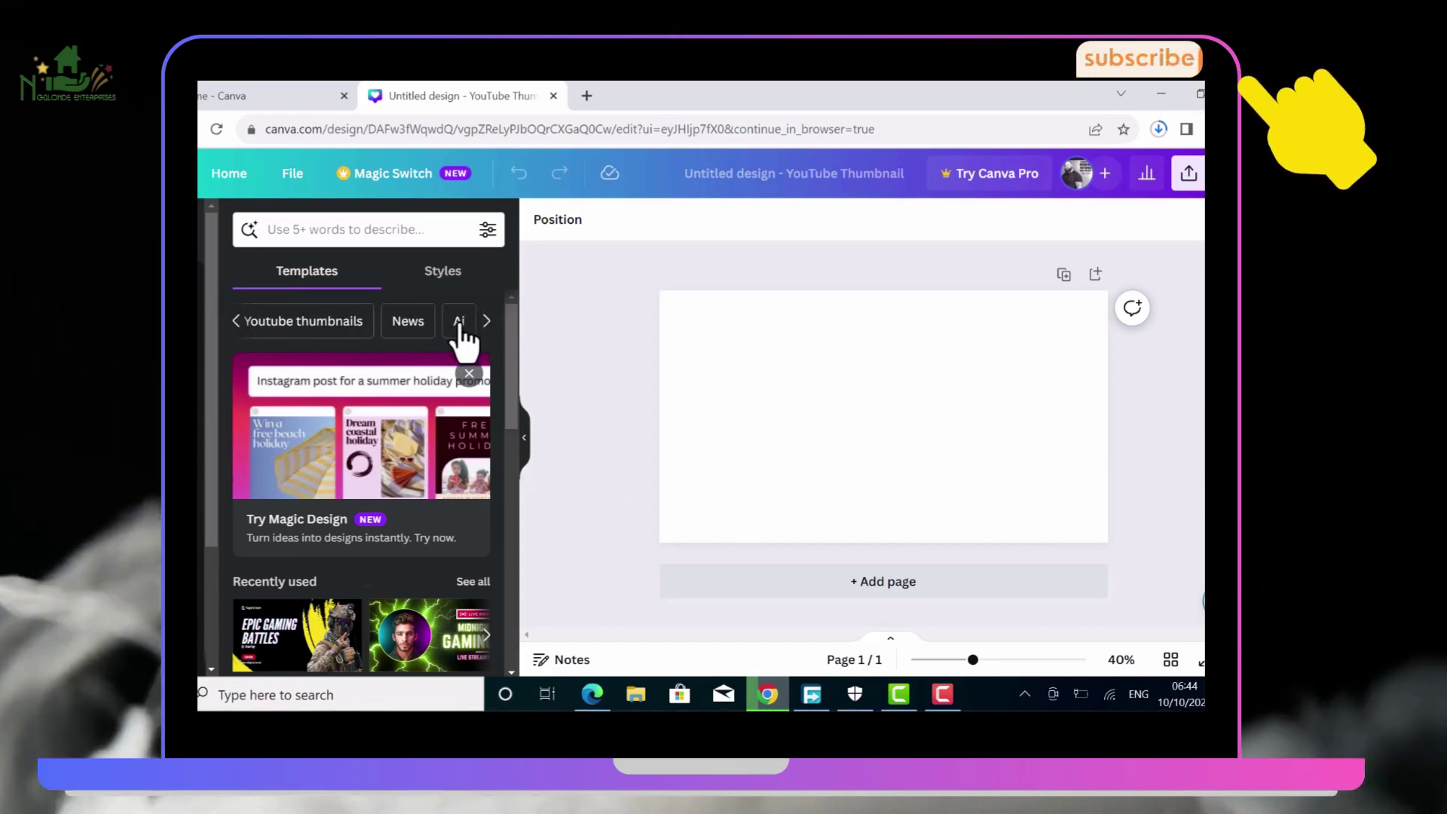
click(458, 324)
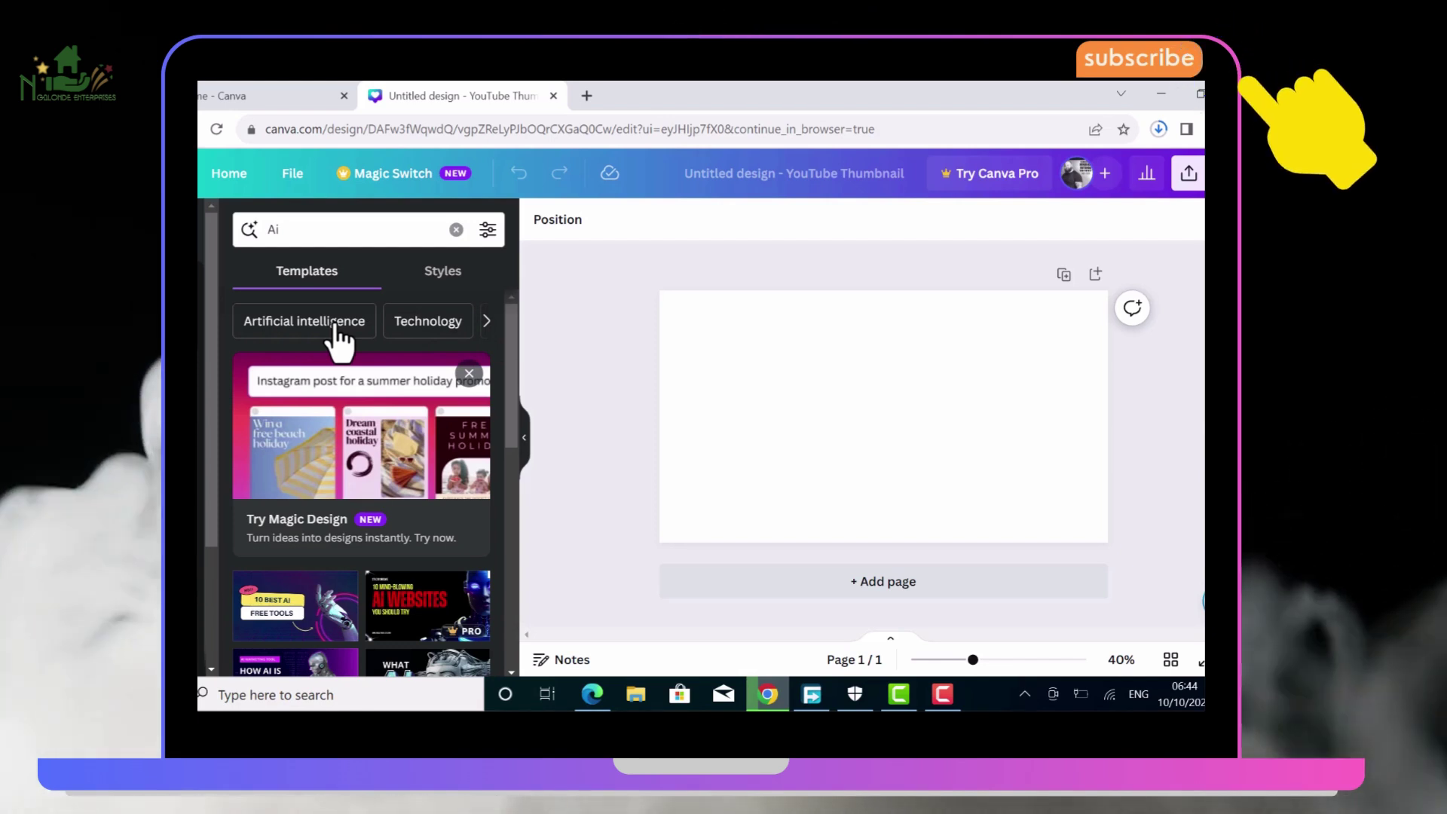
click(336, 331)
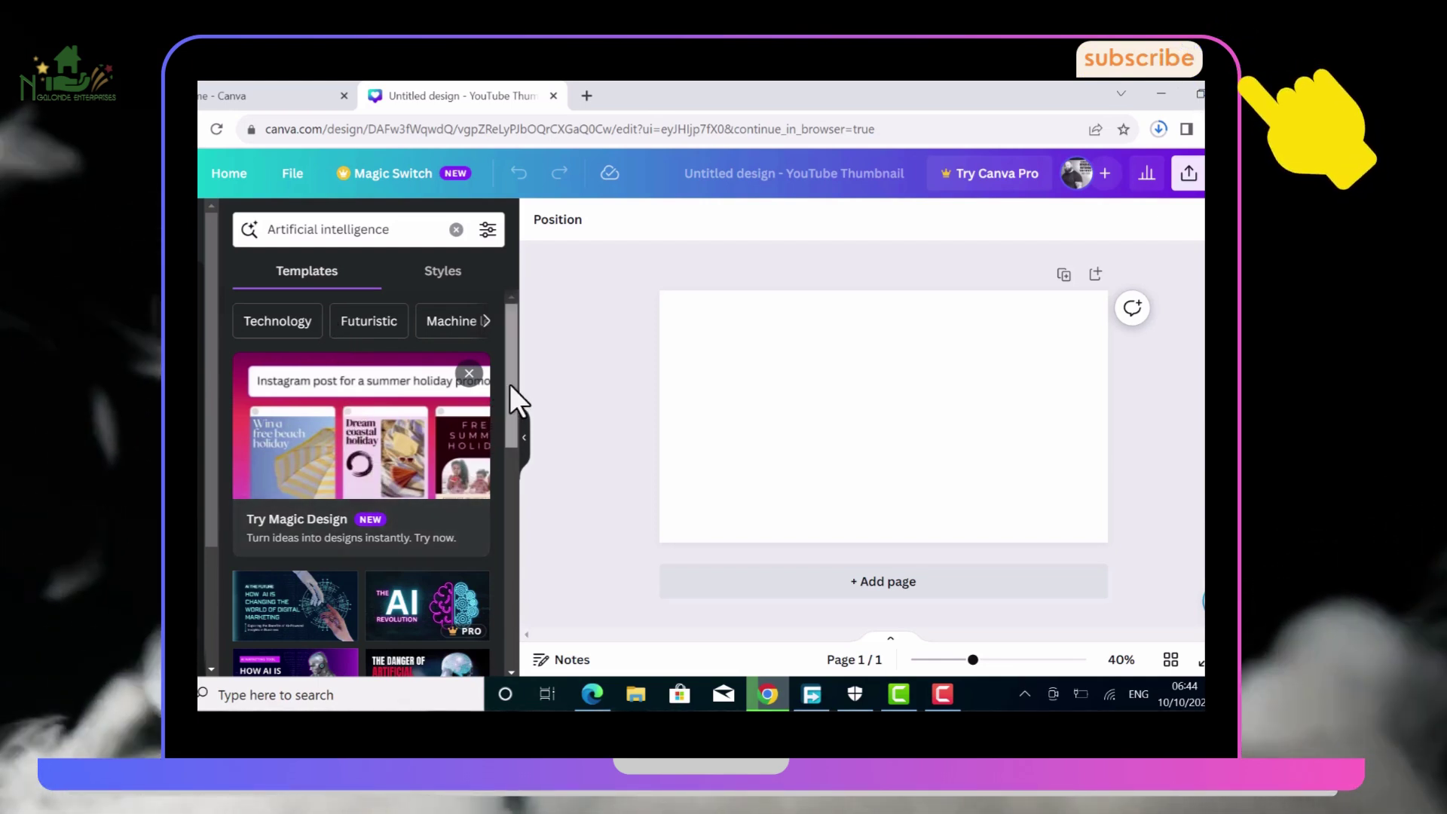
drag(510, 385, 512, 423)
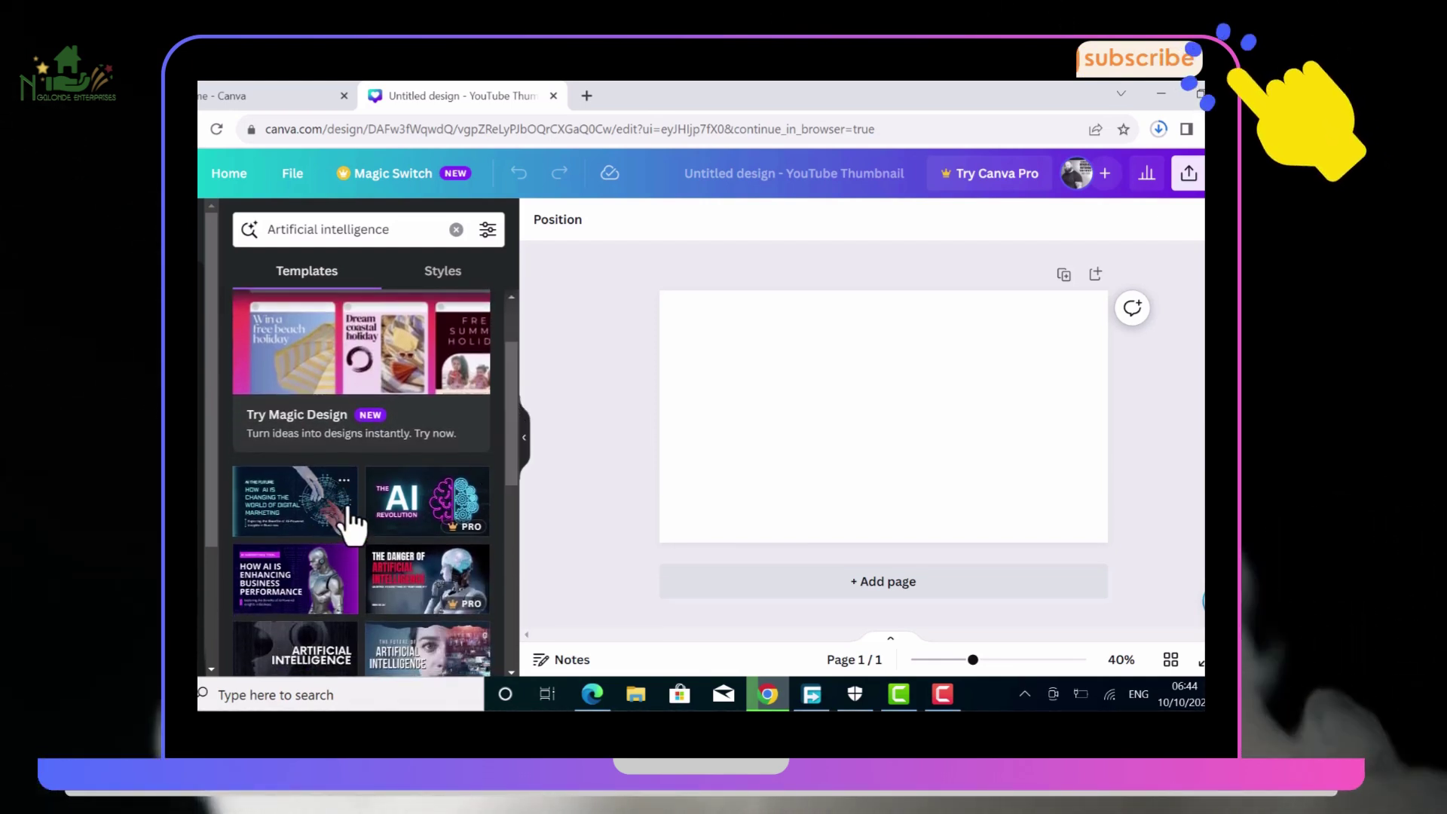
click(324, 521)
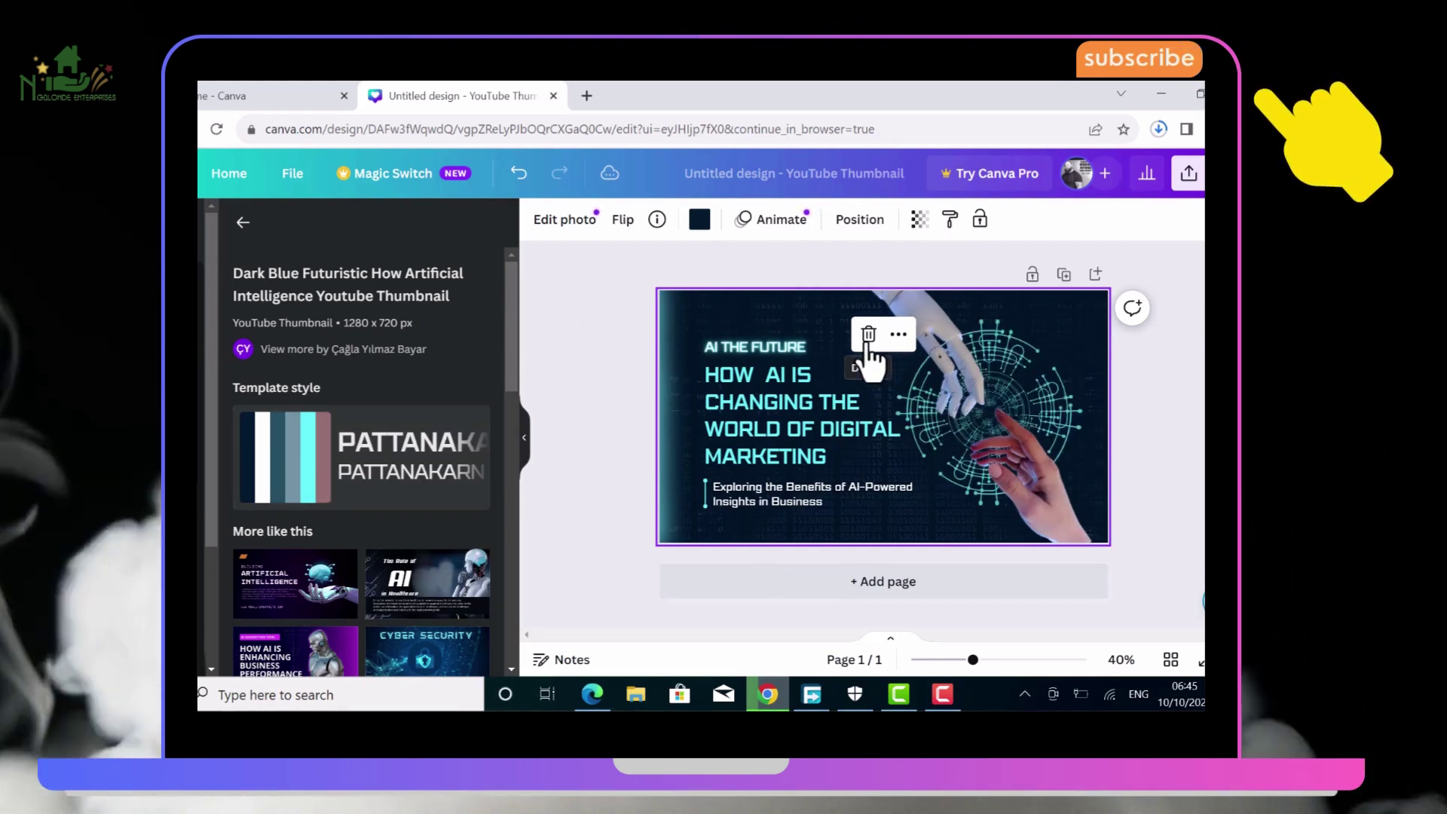
Delete the robot hand and human hand images from the template
click(581, 354)
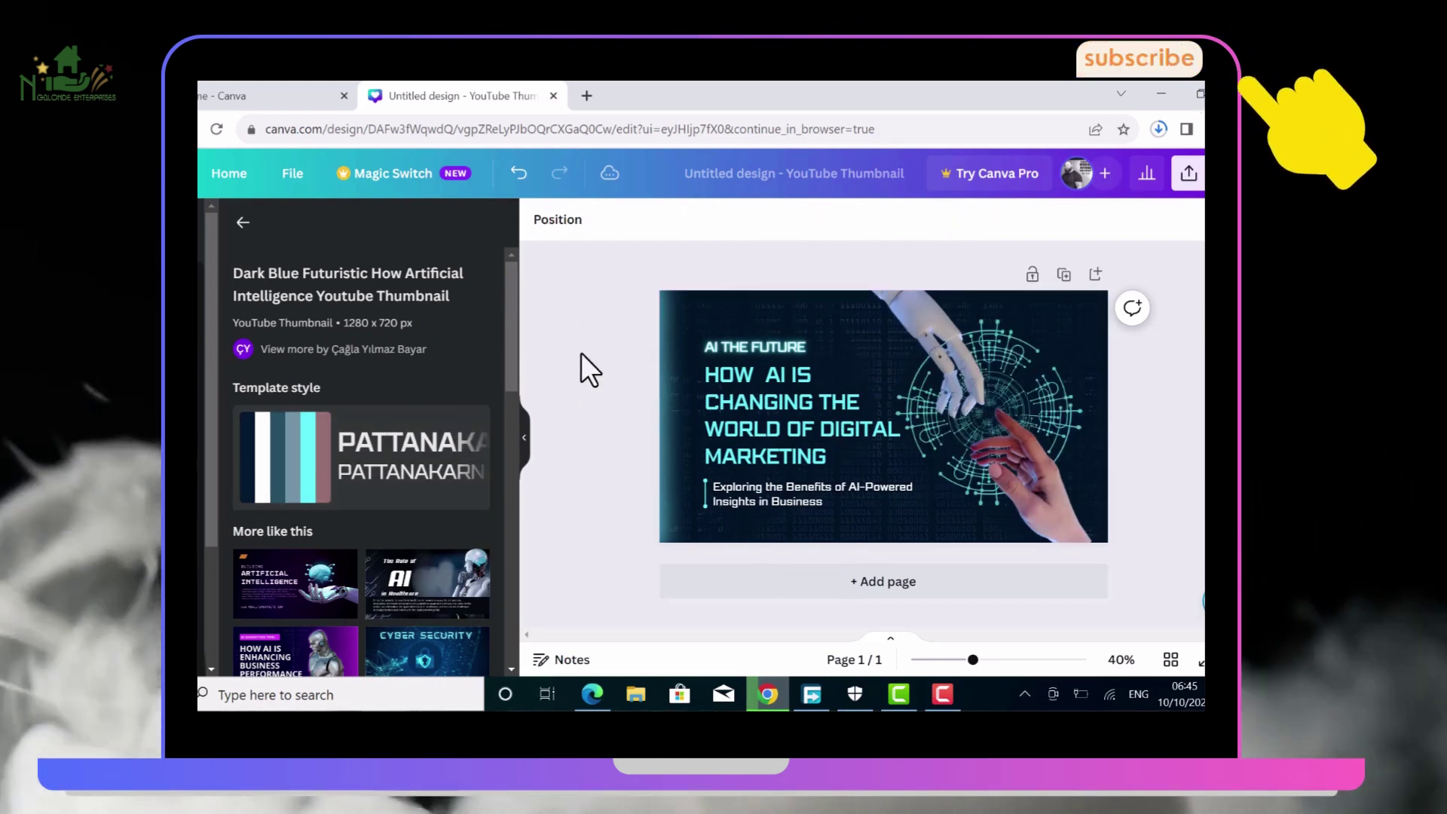
click(770, 373)
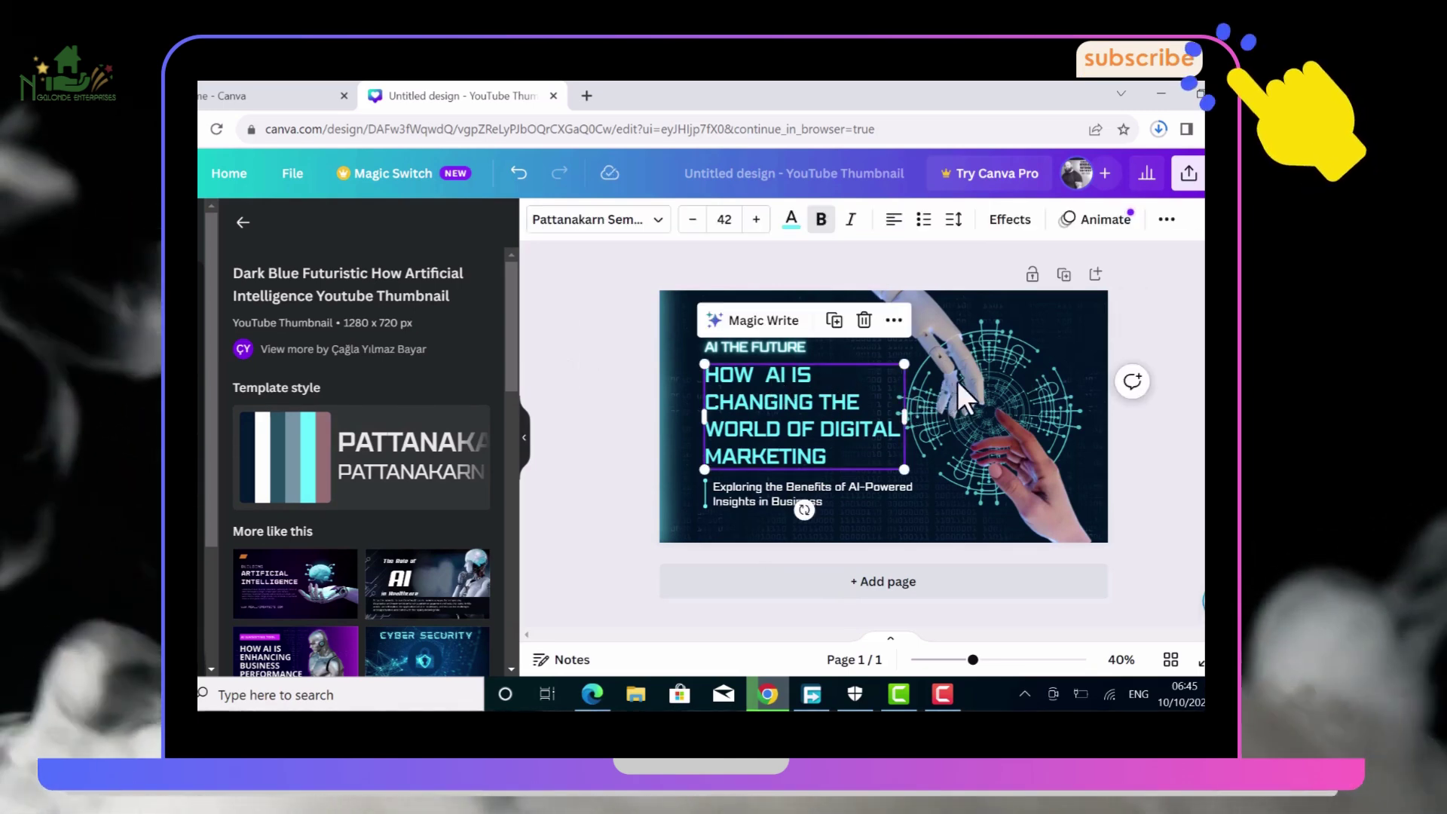
click(995, 370)
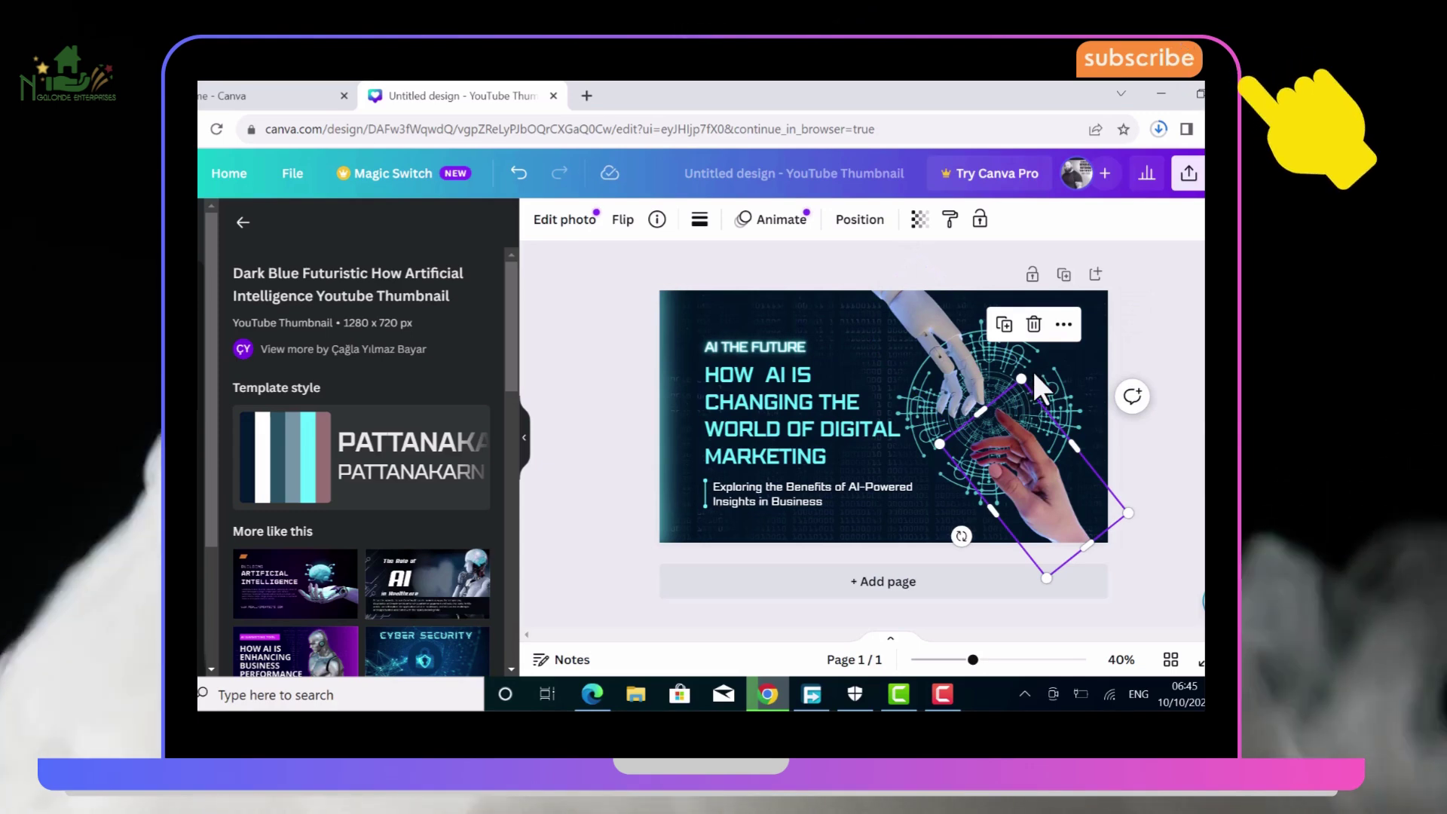
click(1035, 375)
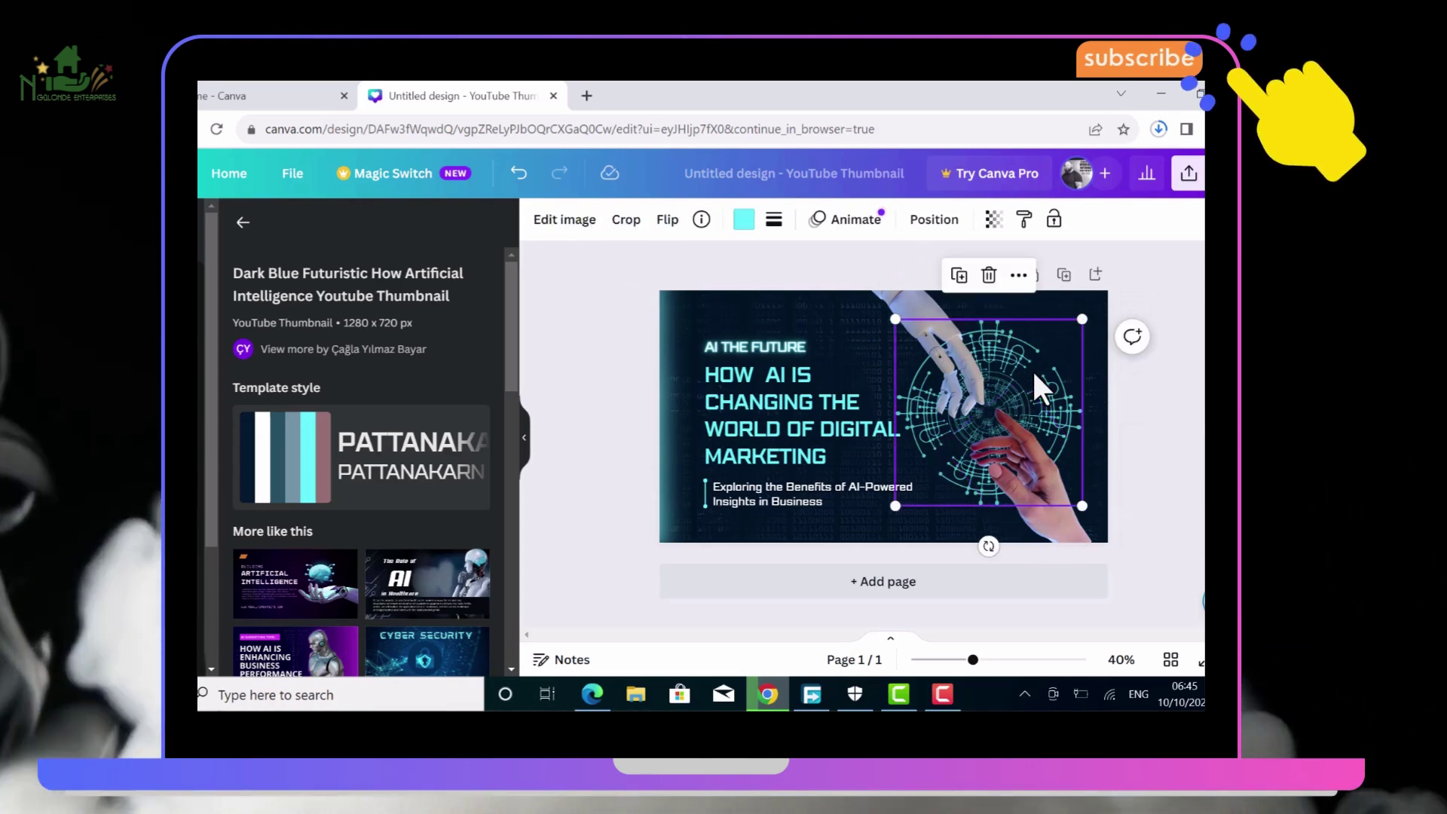
mouse_move(1035, 376)
mouse_down()
mouse_move(1001, 373)
mouse_move(1029, 372)
mouse_up()
click(911, 313)
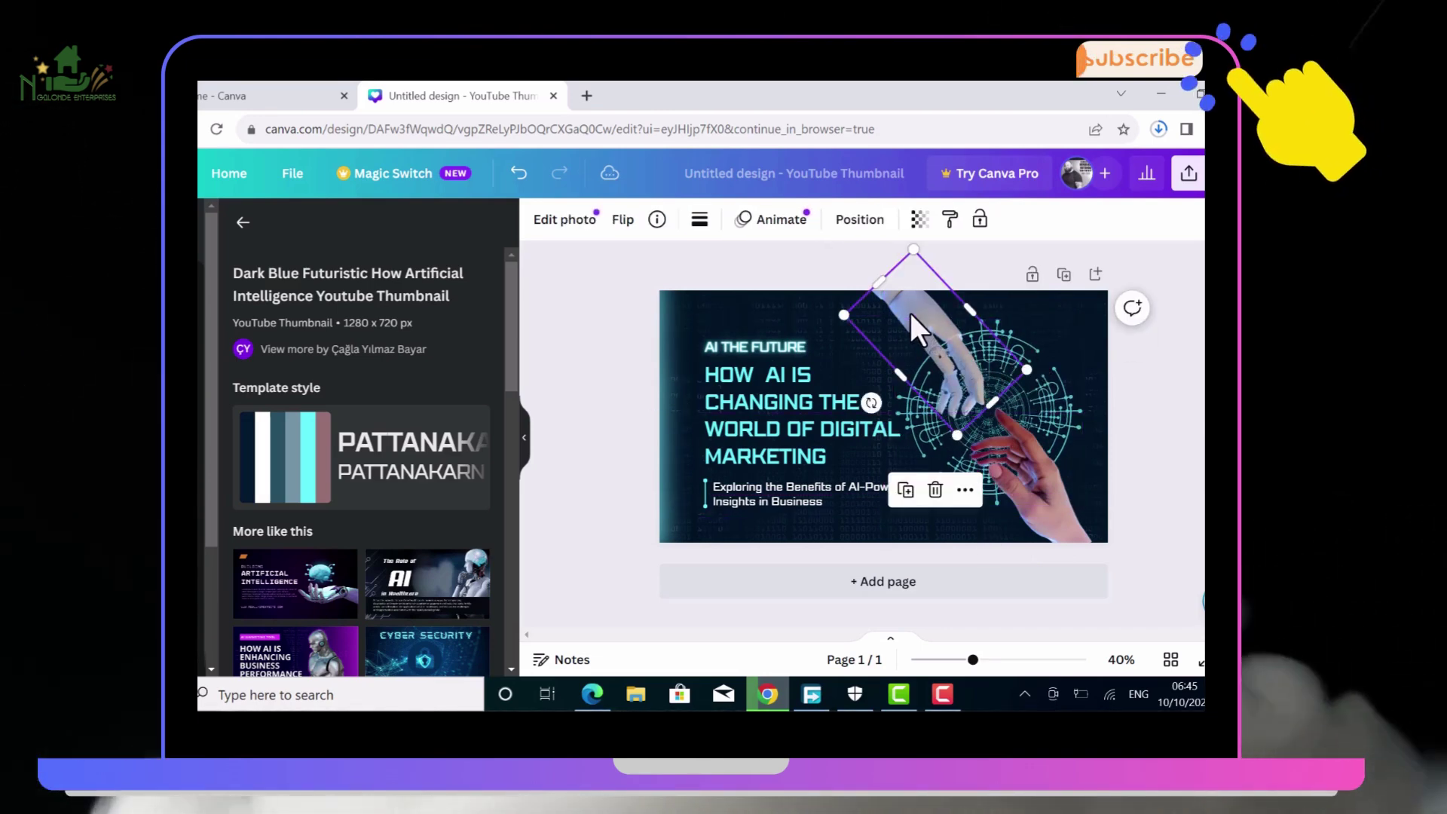
click(935, 490)
click(1050, 507)
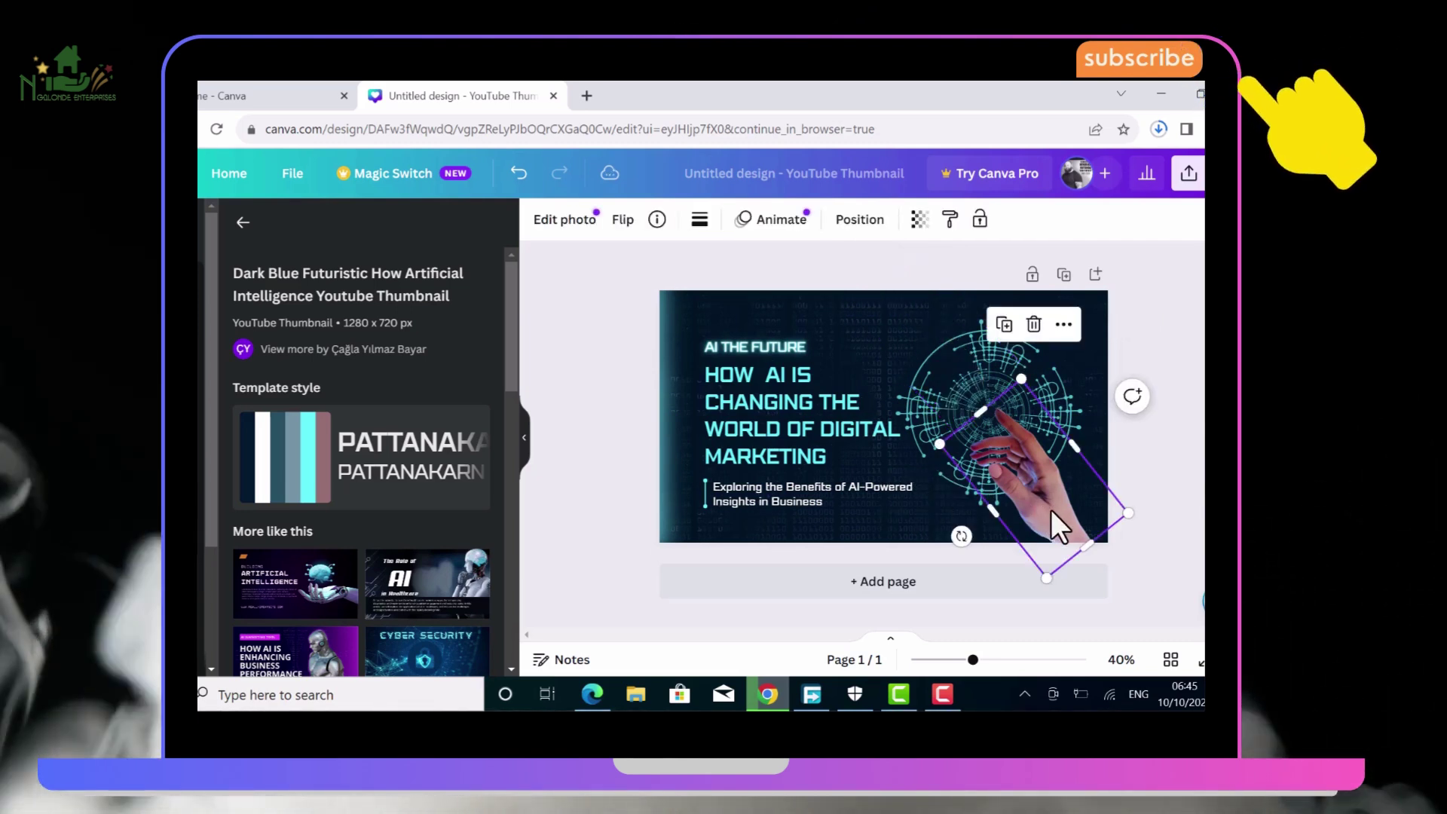
click(1035, 332)
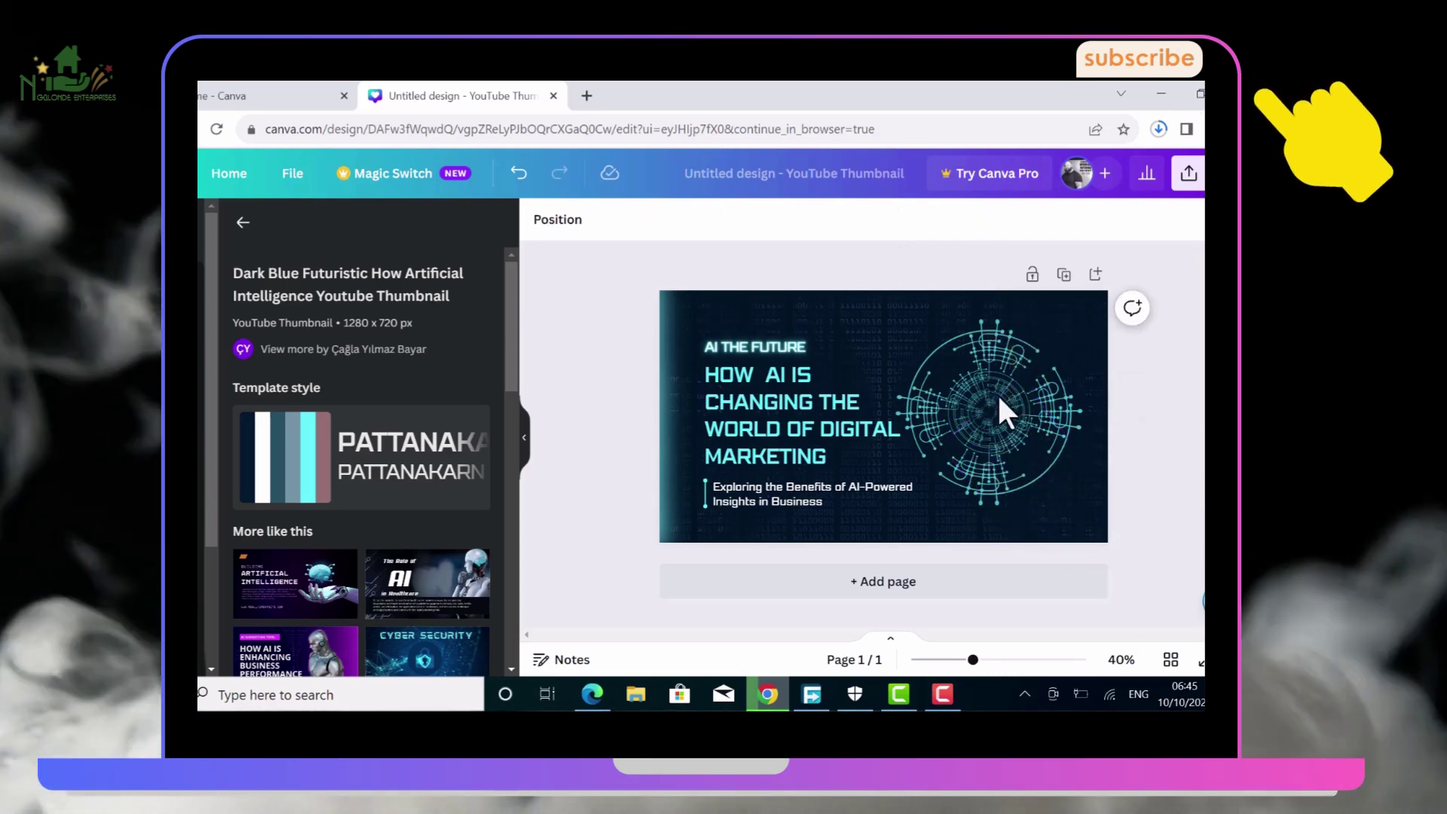
Enlarge the circuit graphic to about 710 × 707 px, filling the right side
click(974, 402)
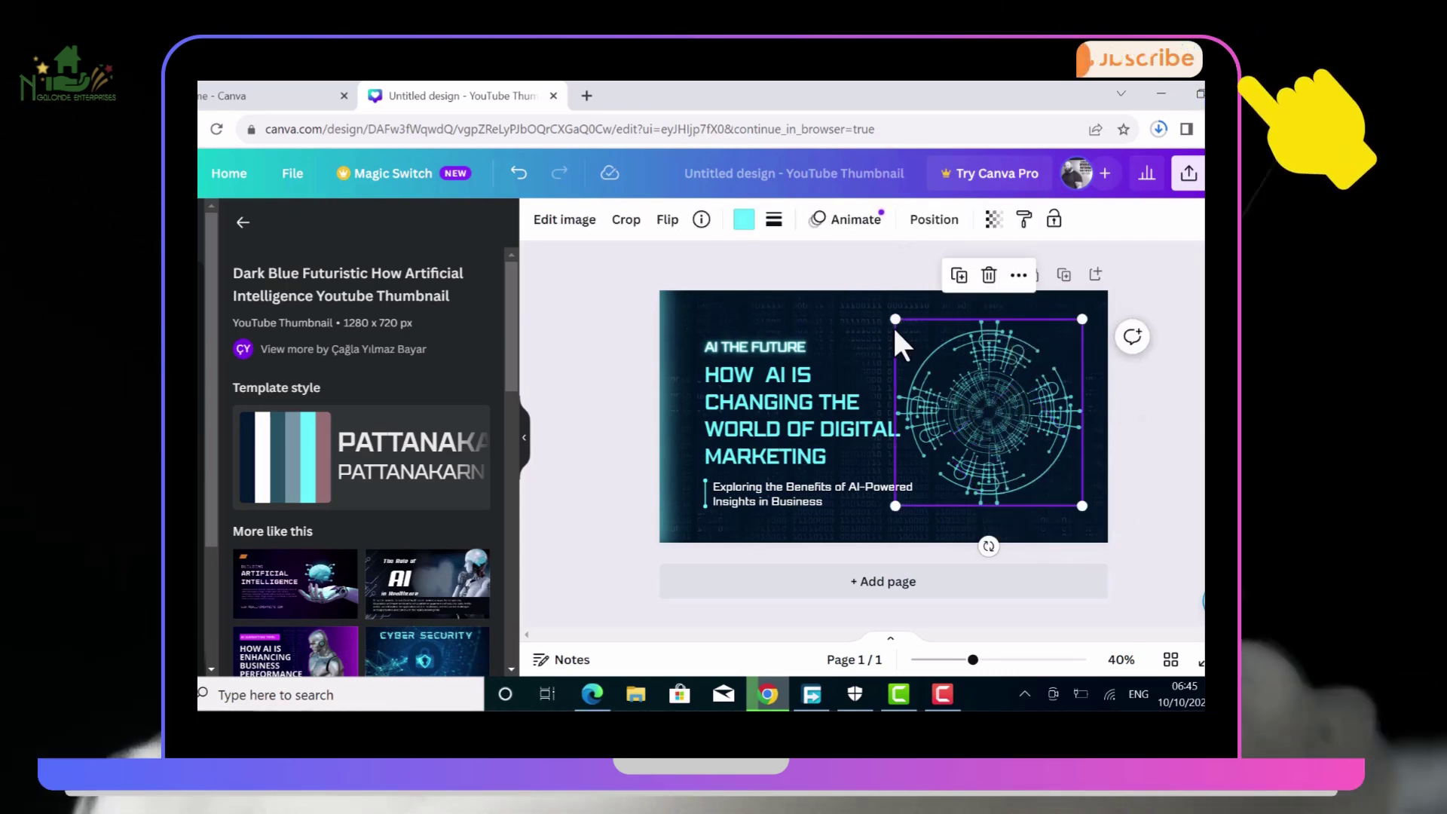
drag(896, 319, 858, 312)
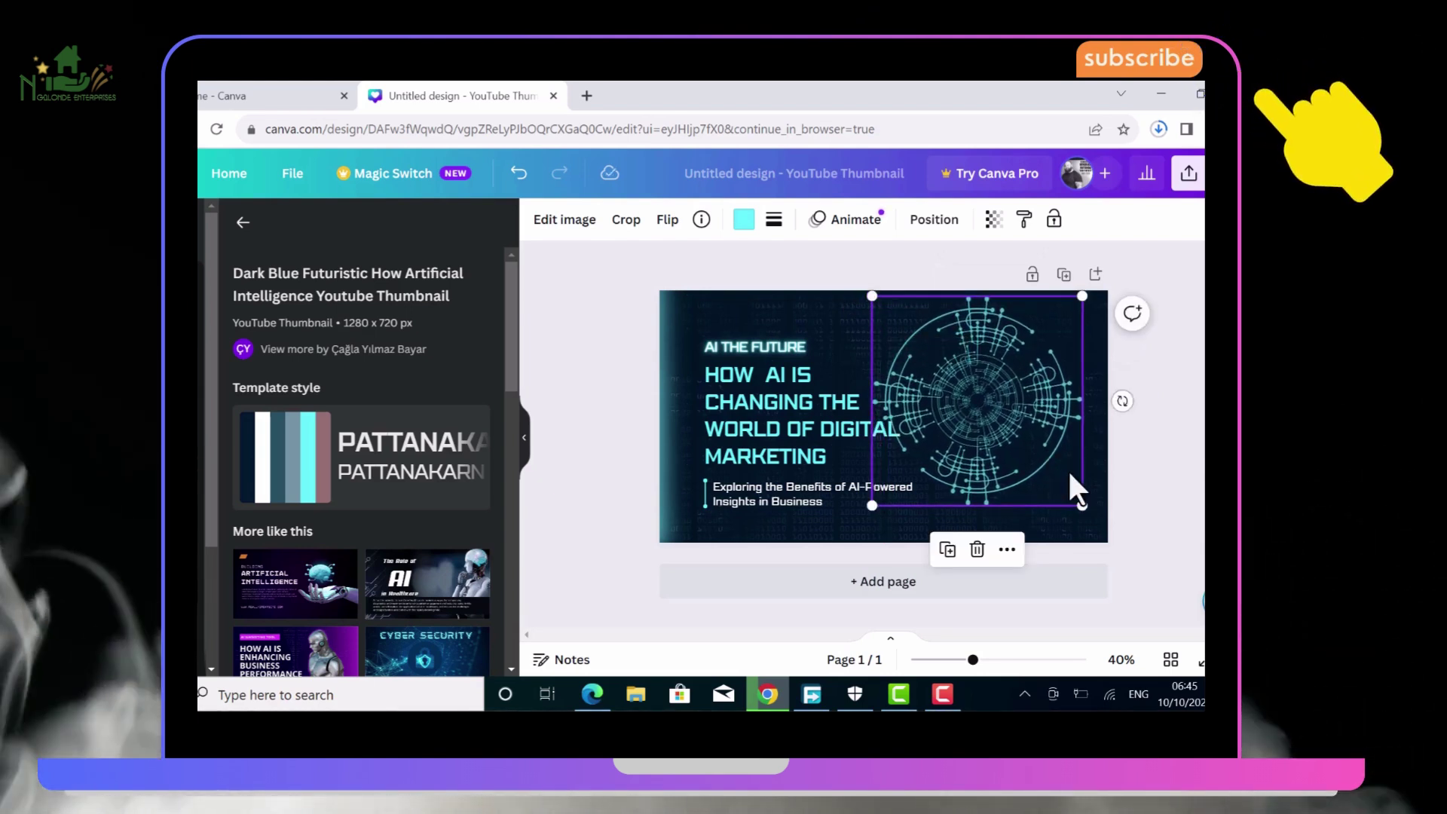
drag(1083, 508, 1086, 556)
click(1177, 429)
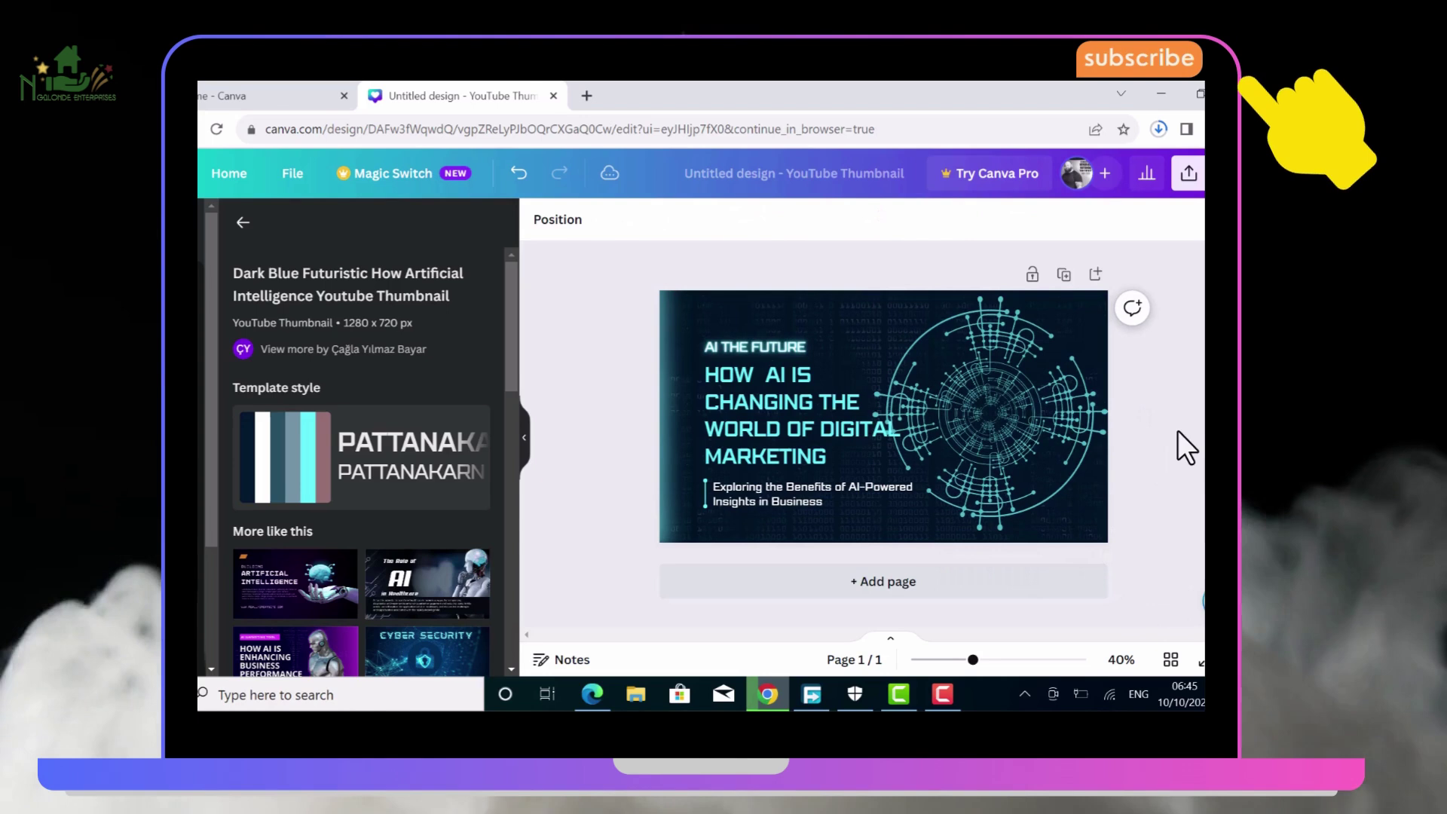
click(1010, 404)
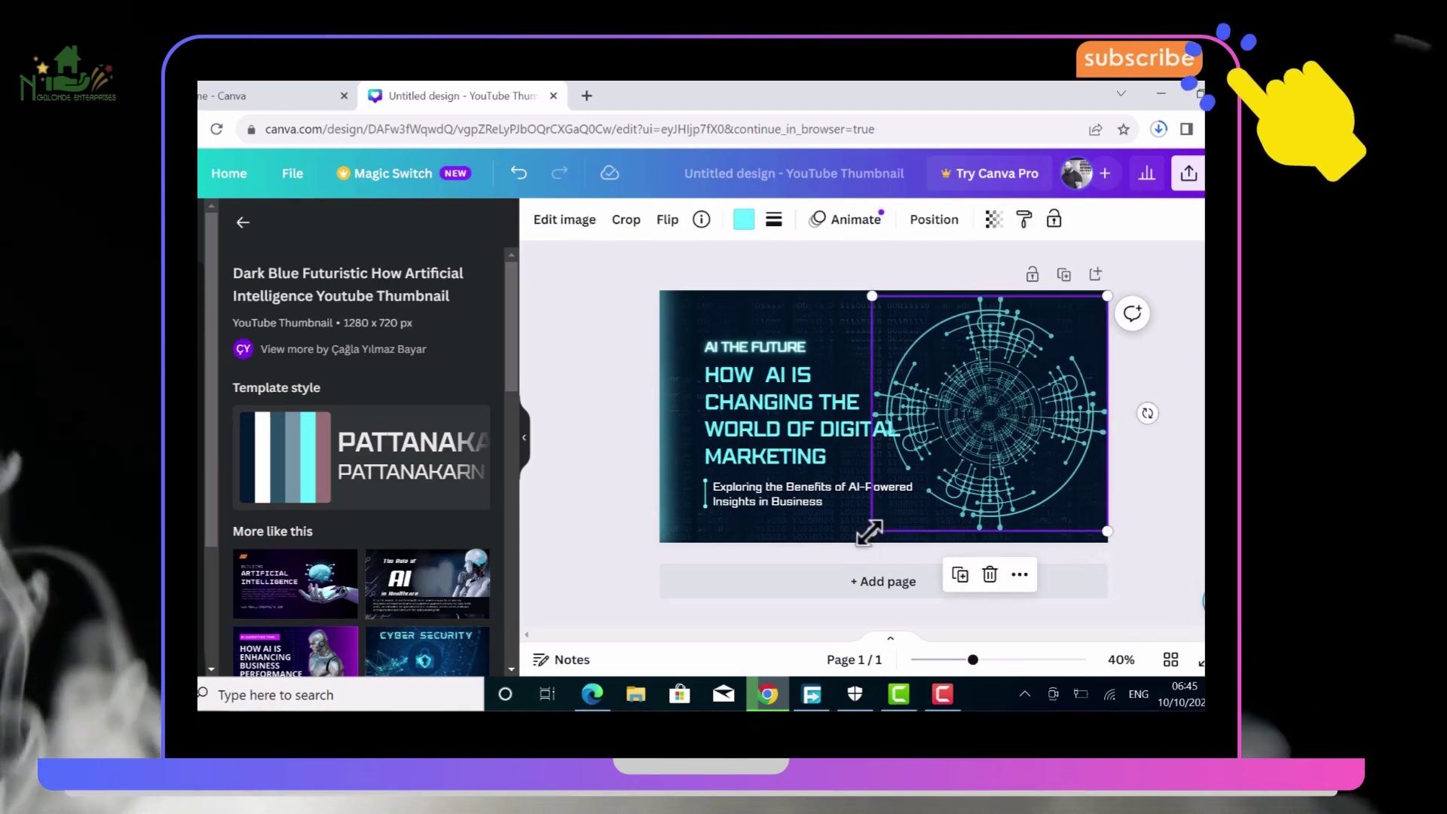
drag(869, 533, 858, 536)
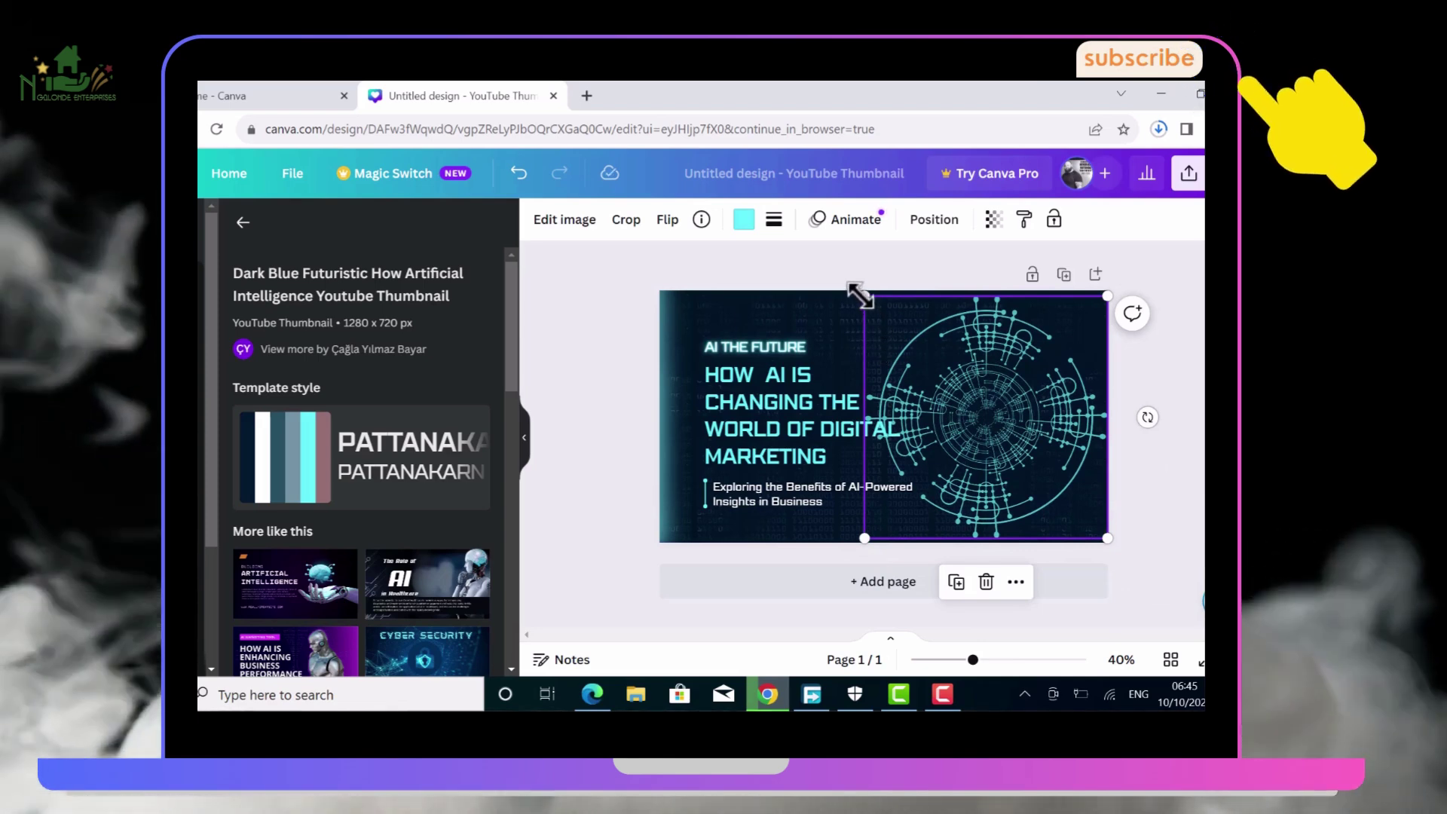
drag(859, 295, 856, 294)
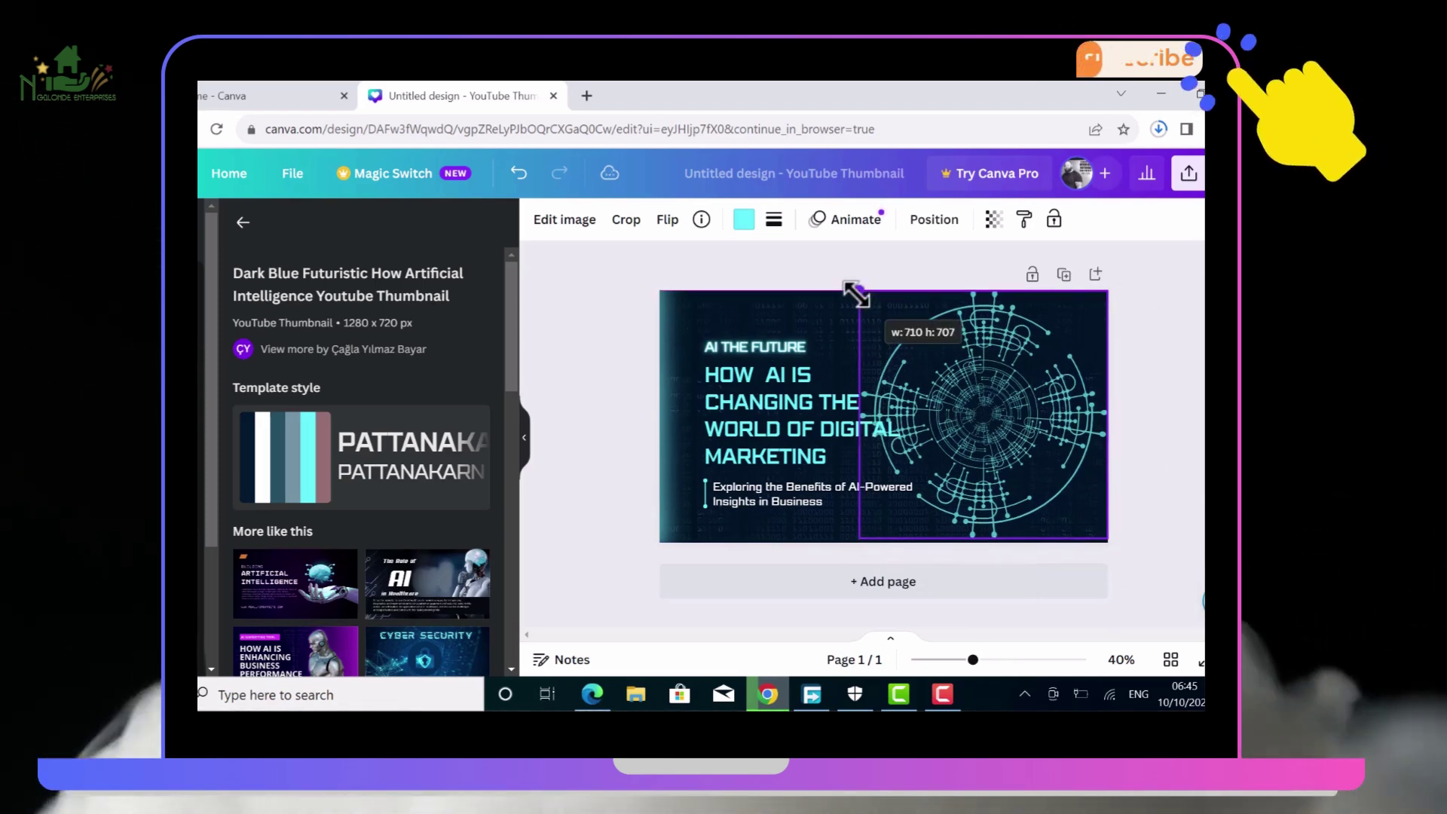
click(1204, 360)
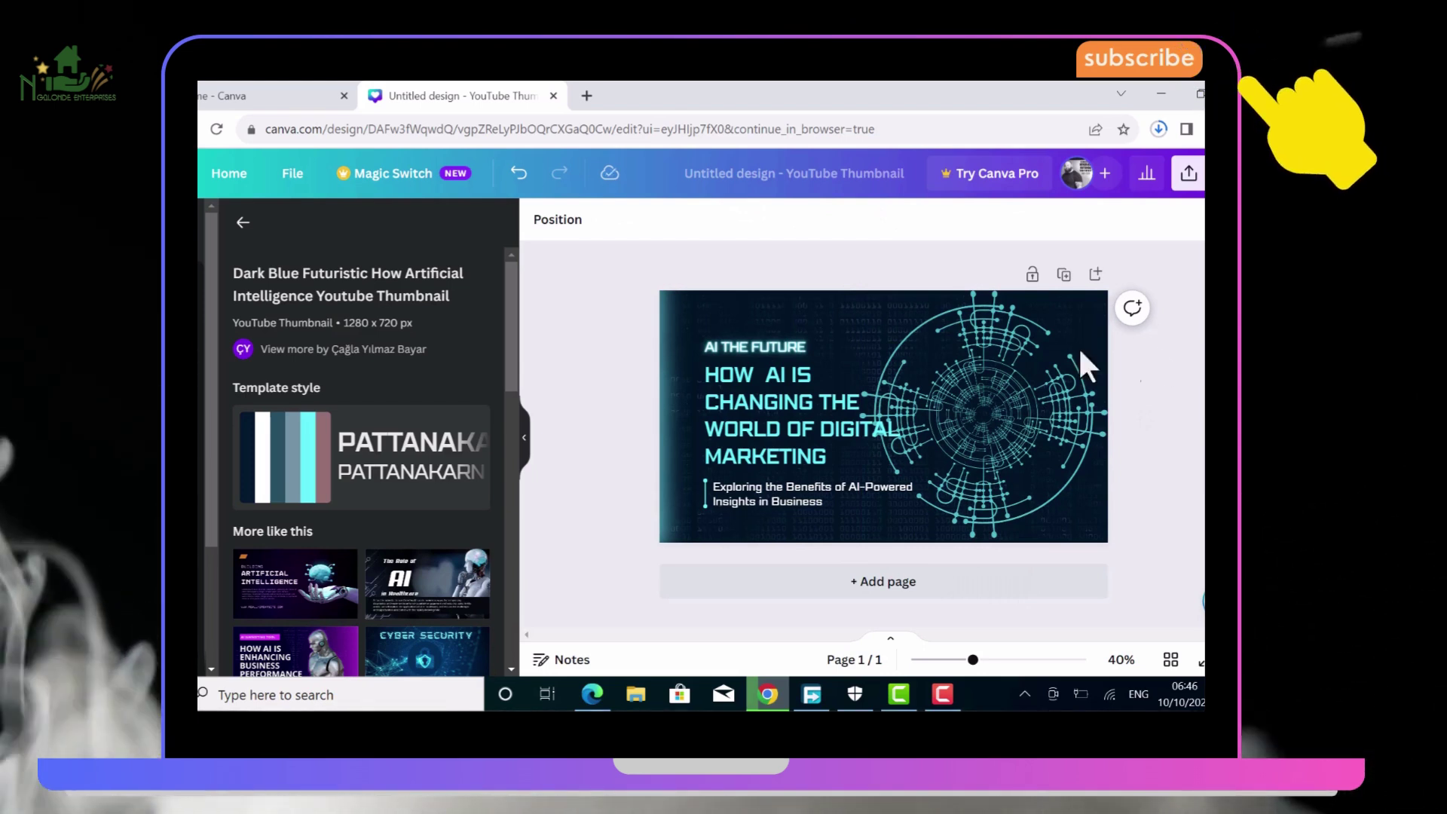
Shrink the headline text and narrow the subtitle box so it rewraps
click(795, 423)
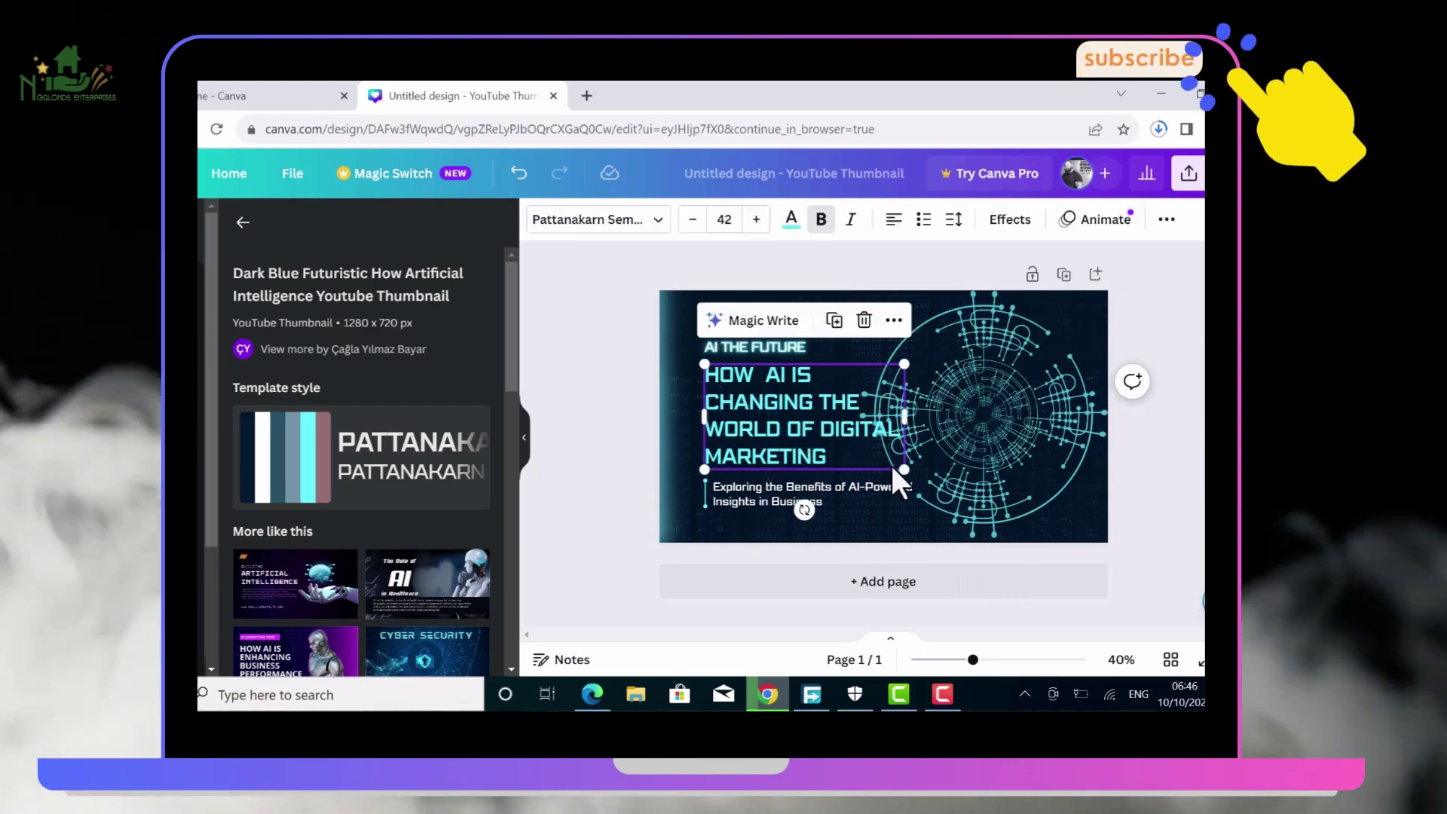
drag(902, 471, 844, 443)
click(797, 486)
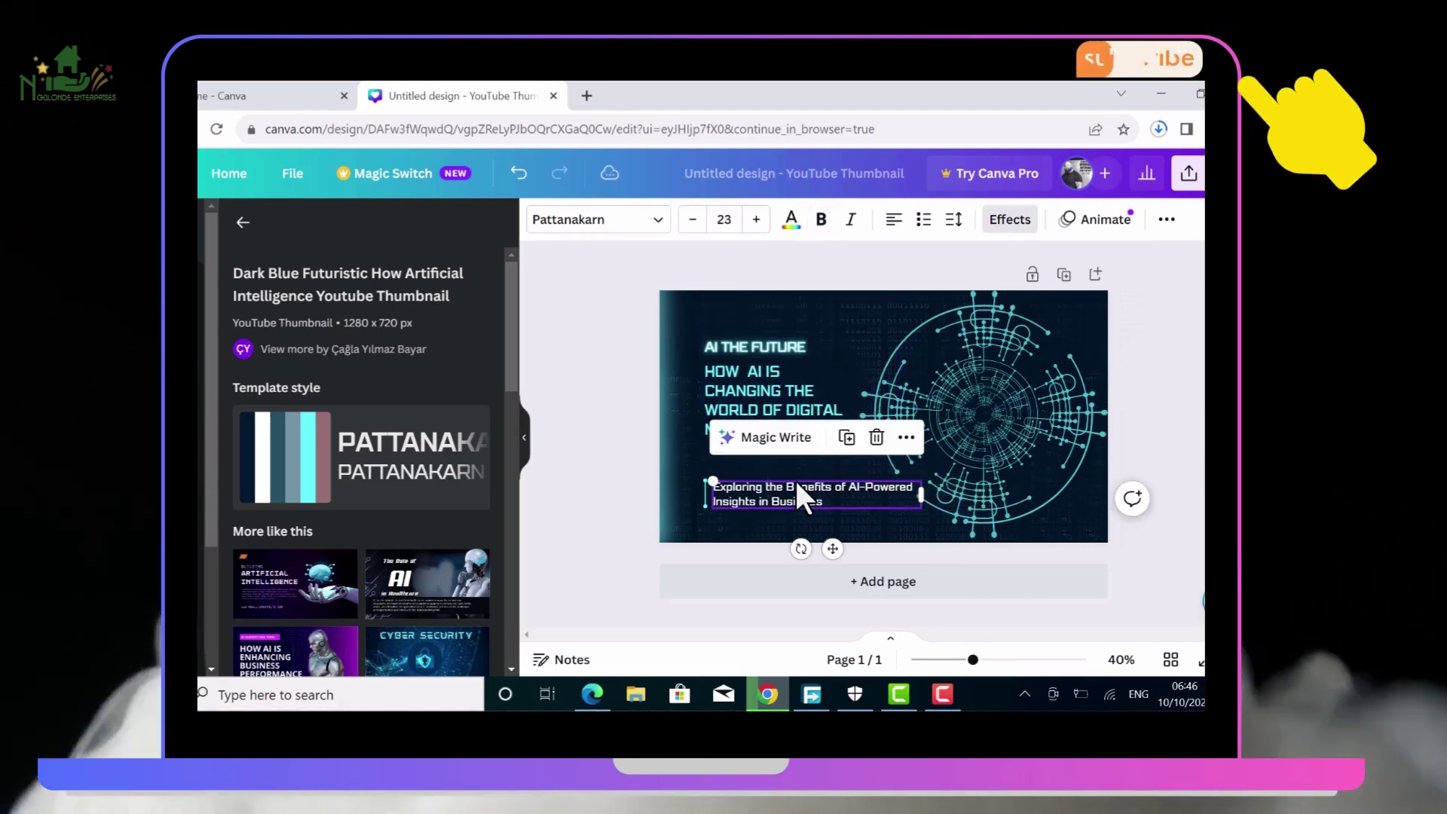
drag(919, 494, 884, 496)
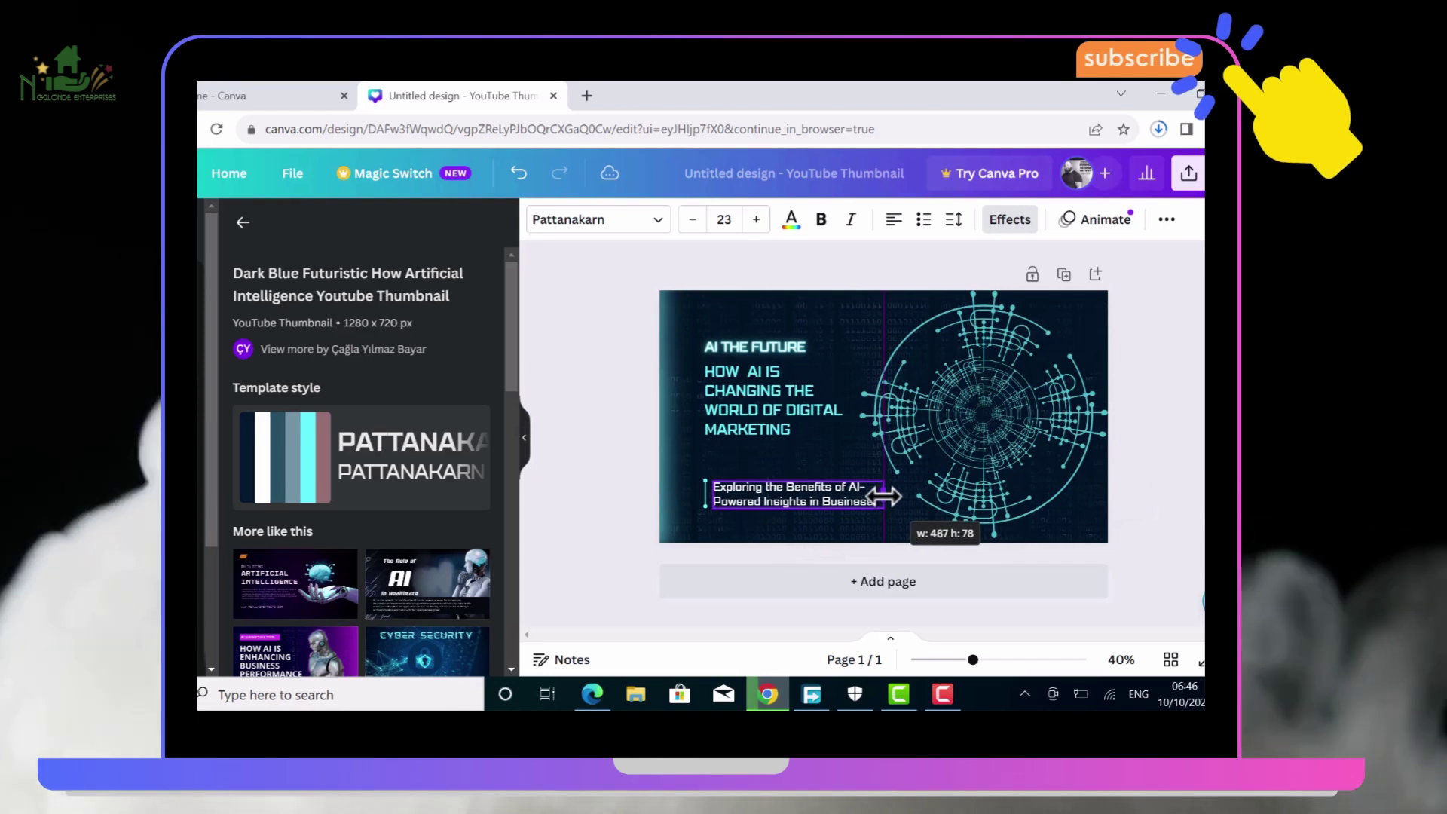
click(720, 350)
click(631, 341)
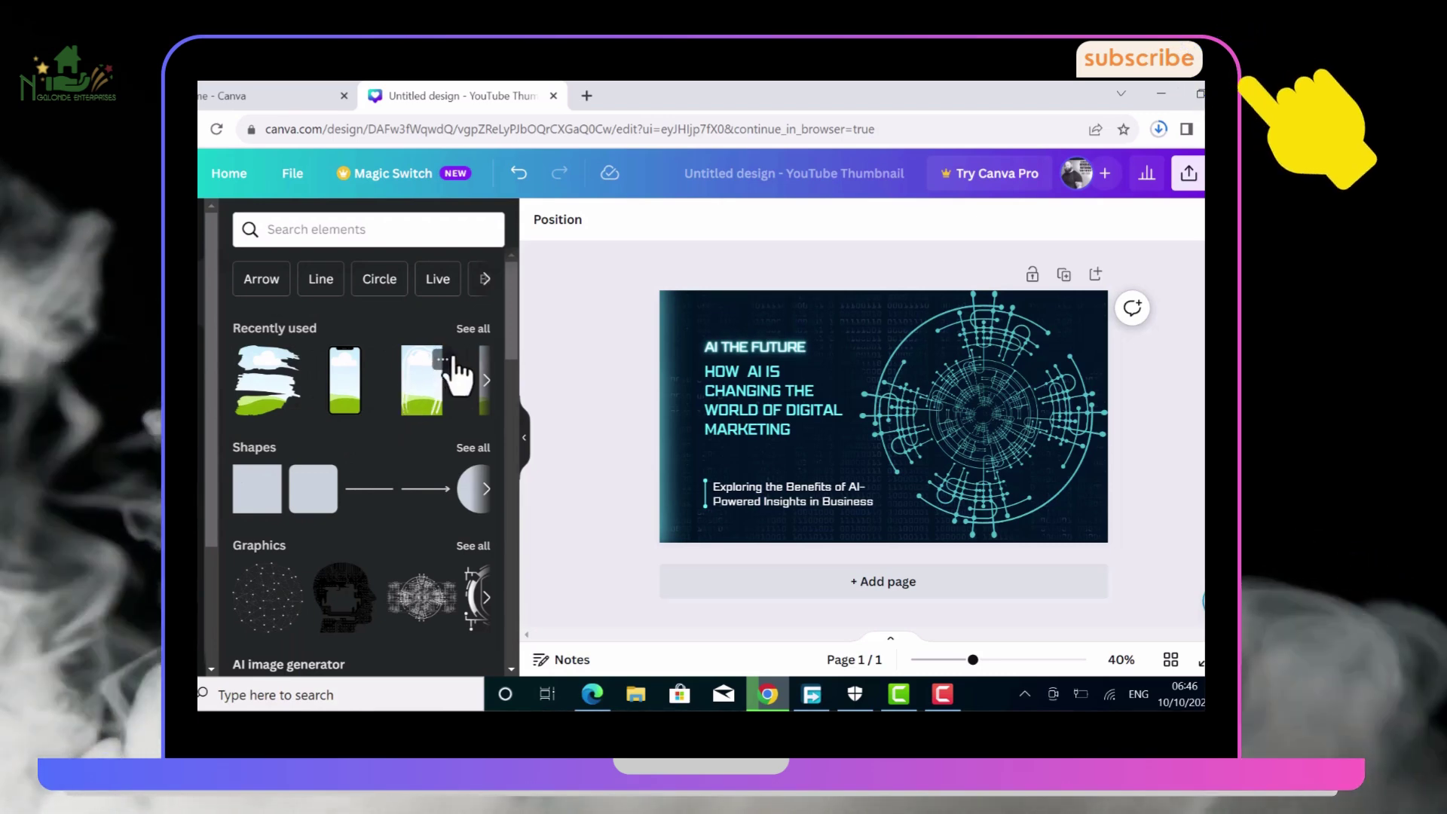
Add the brush-stroke frame from the Frames collection and drag it over the circuit graphic
drag(512, 318, 528, 581)
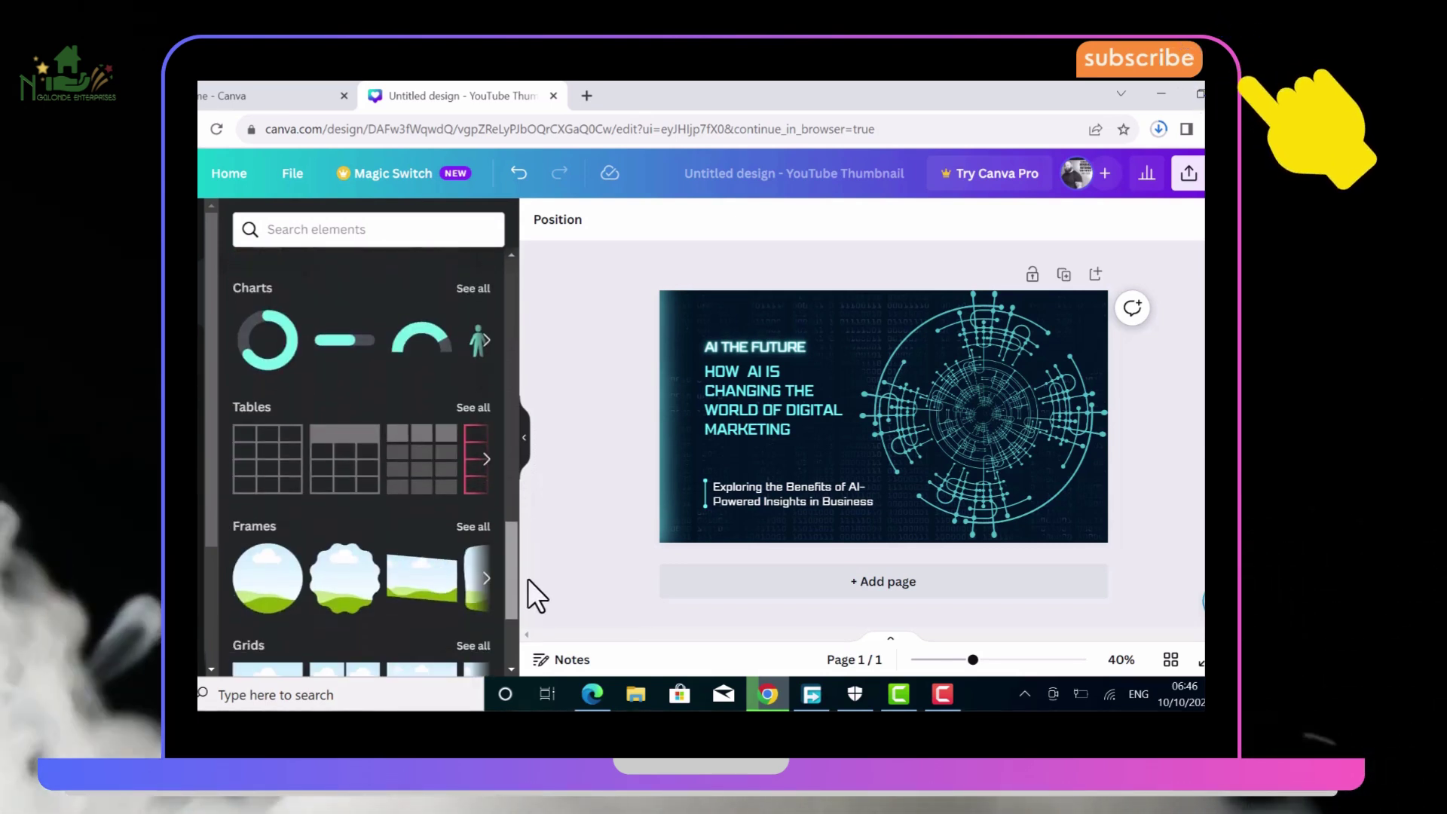
click(475, 511)
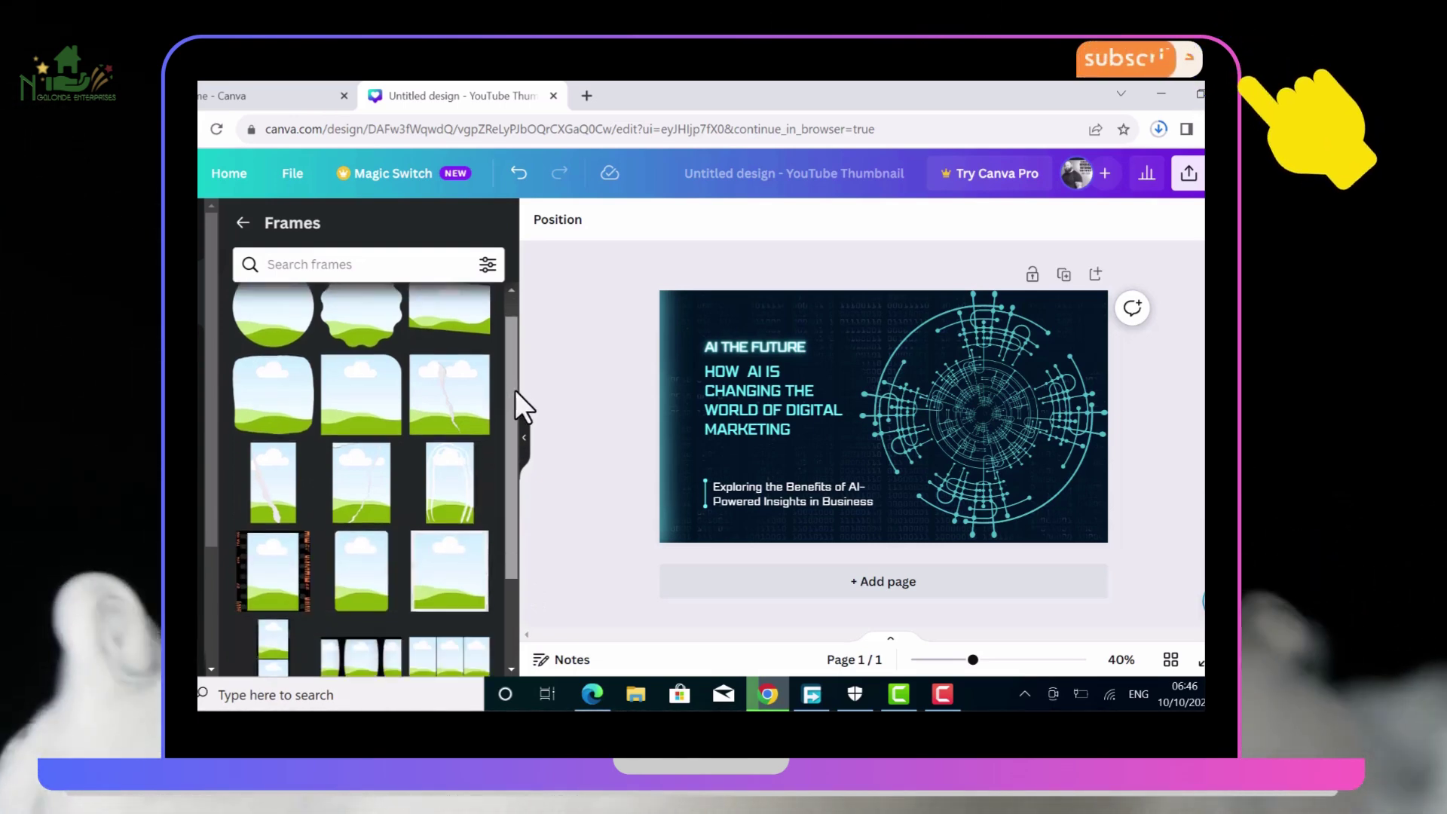
drag(515, 393, 523, 594)
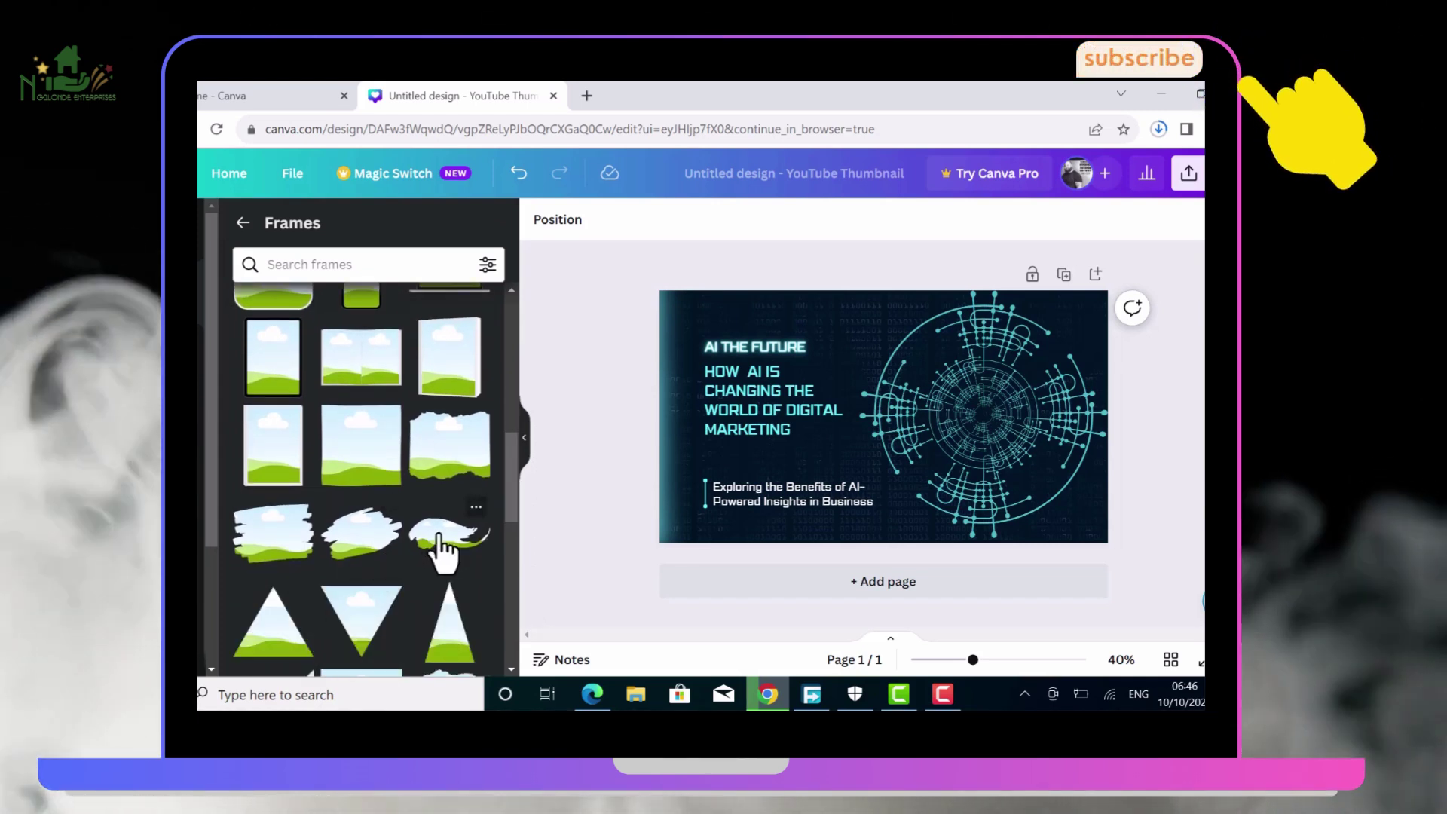
click(445, 554)
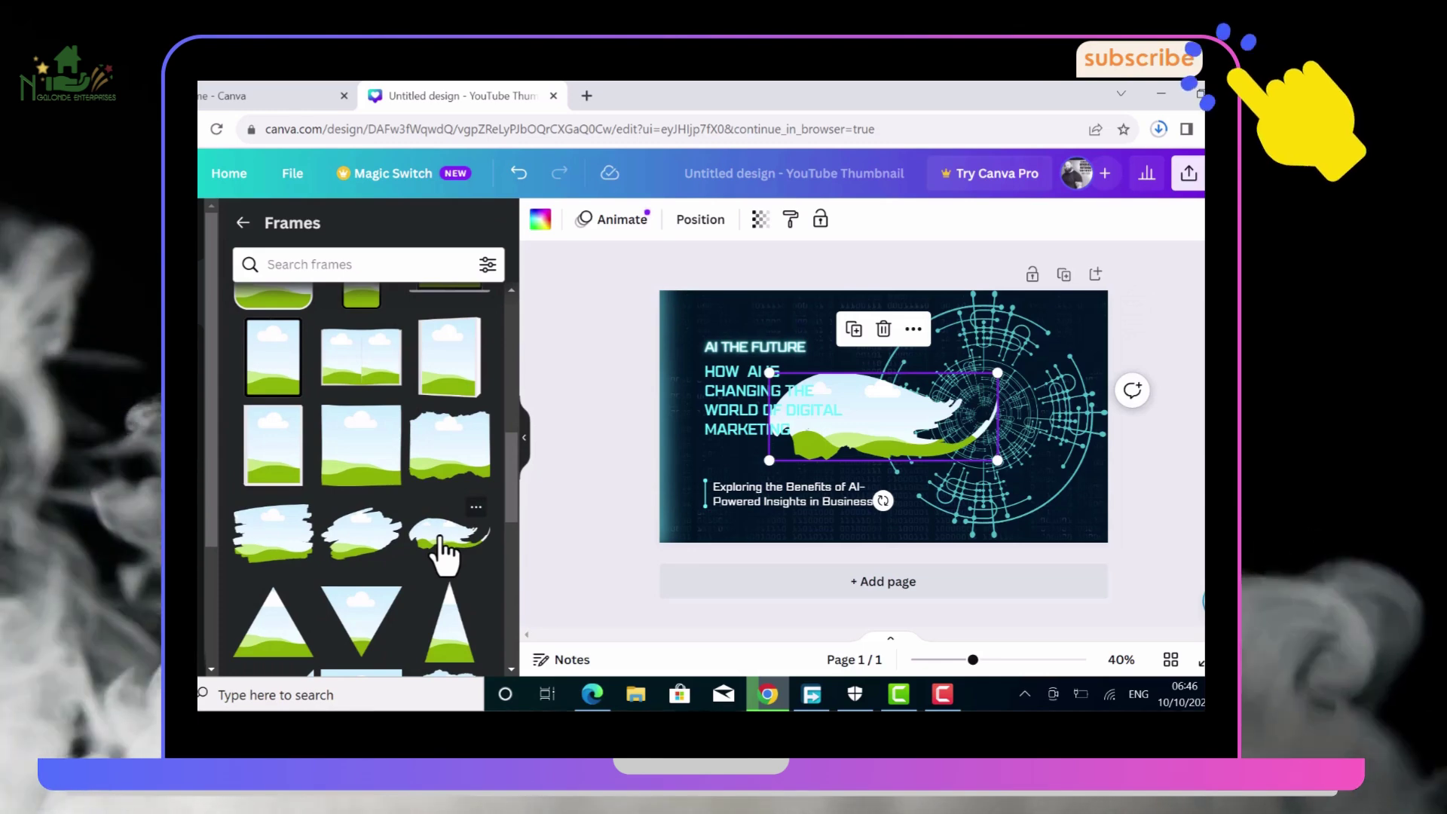
mouse_move(879, 414)
mouse_down()
mouse_move(1011, 390)
mouse_move(993, 390)
mouse_up()
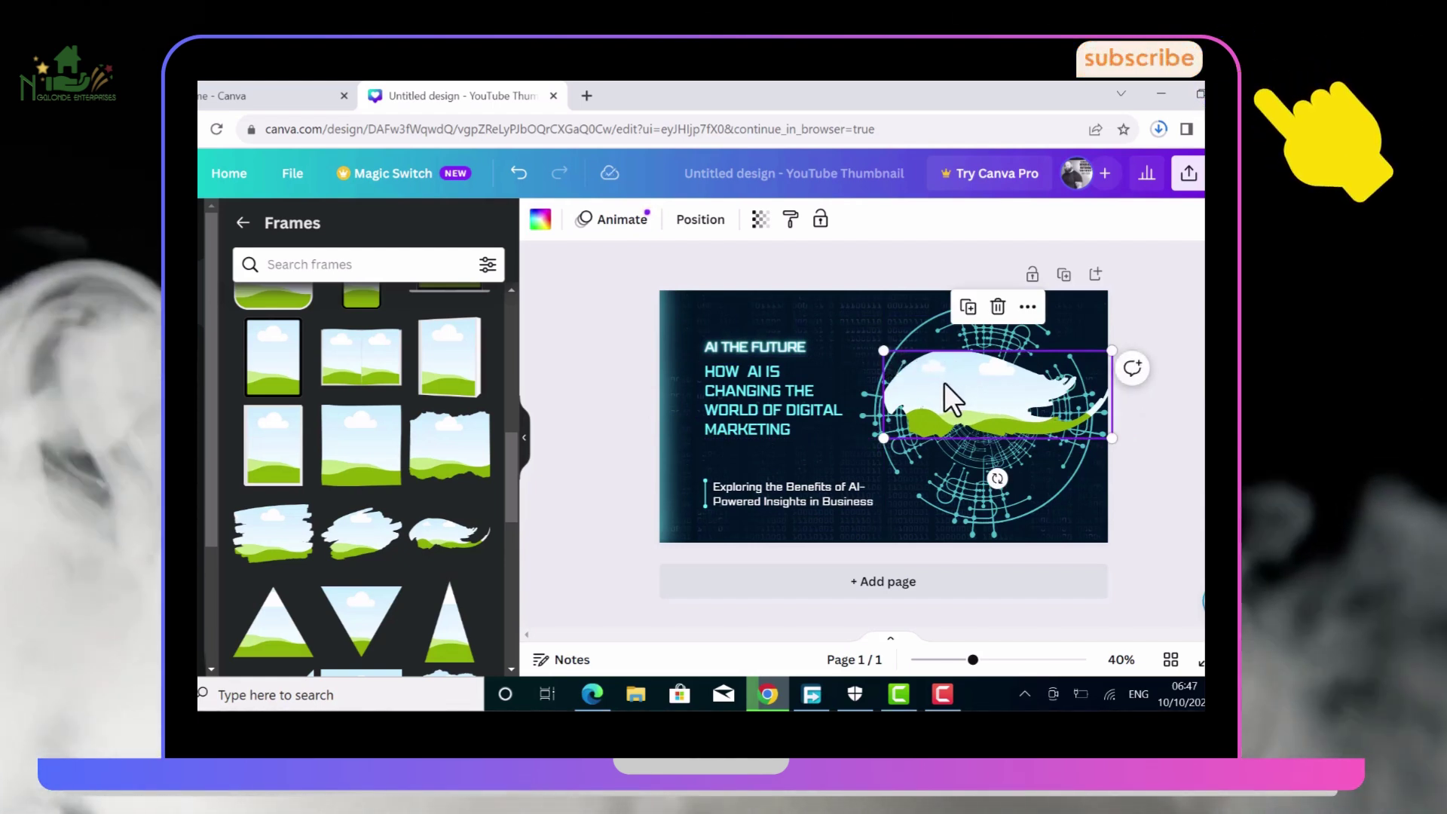
Nudge the brush-stroke frame lower and send it backward behind the circuit graphic
drag(944, 382, 954, 391)
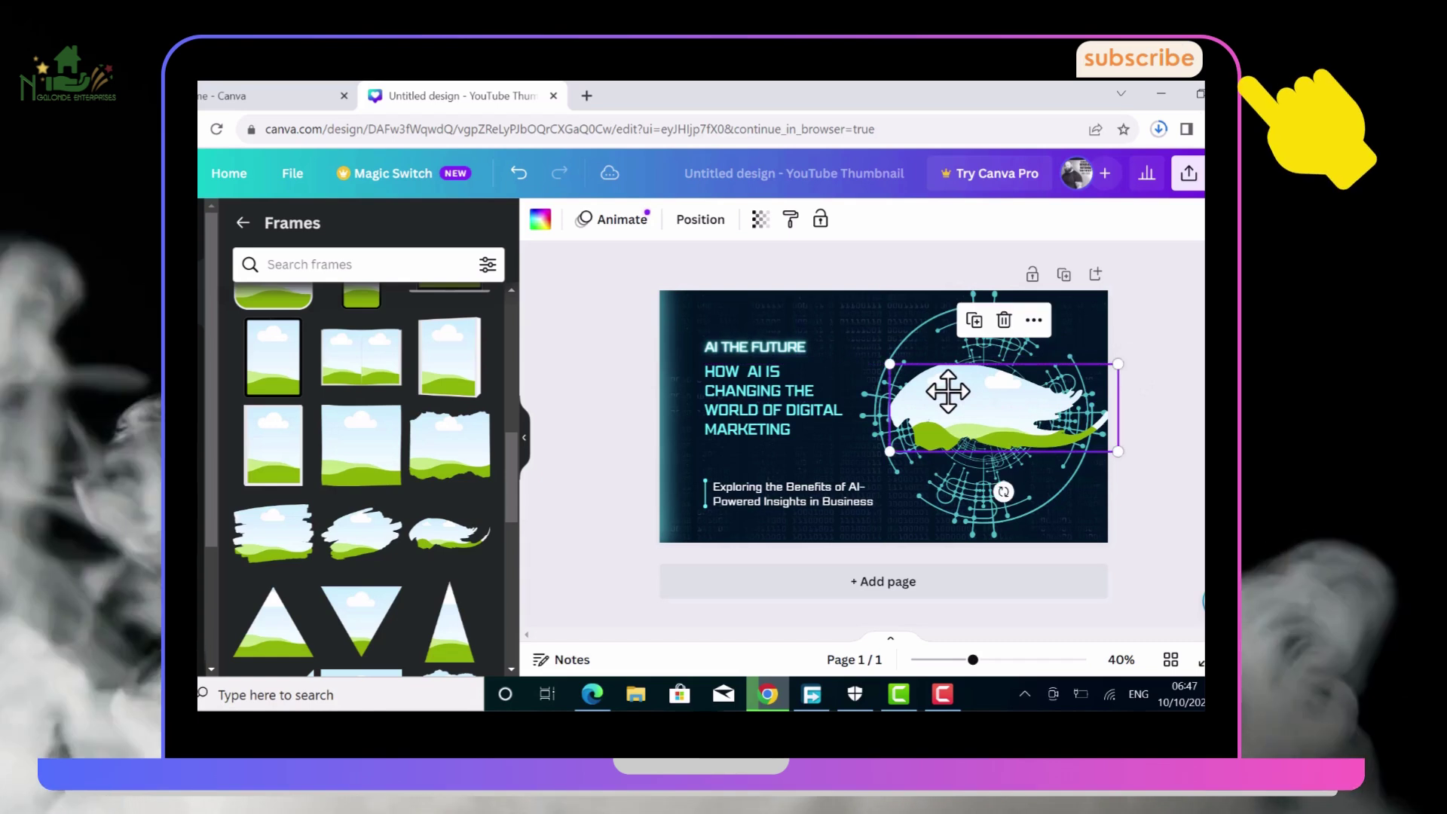
click(1034, 321)
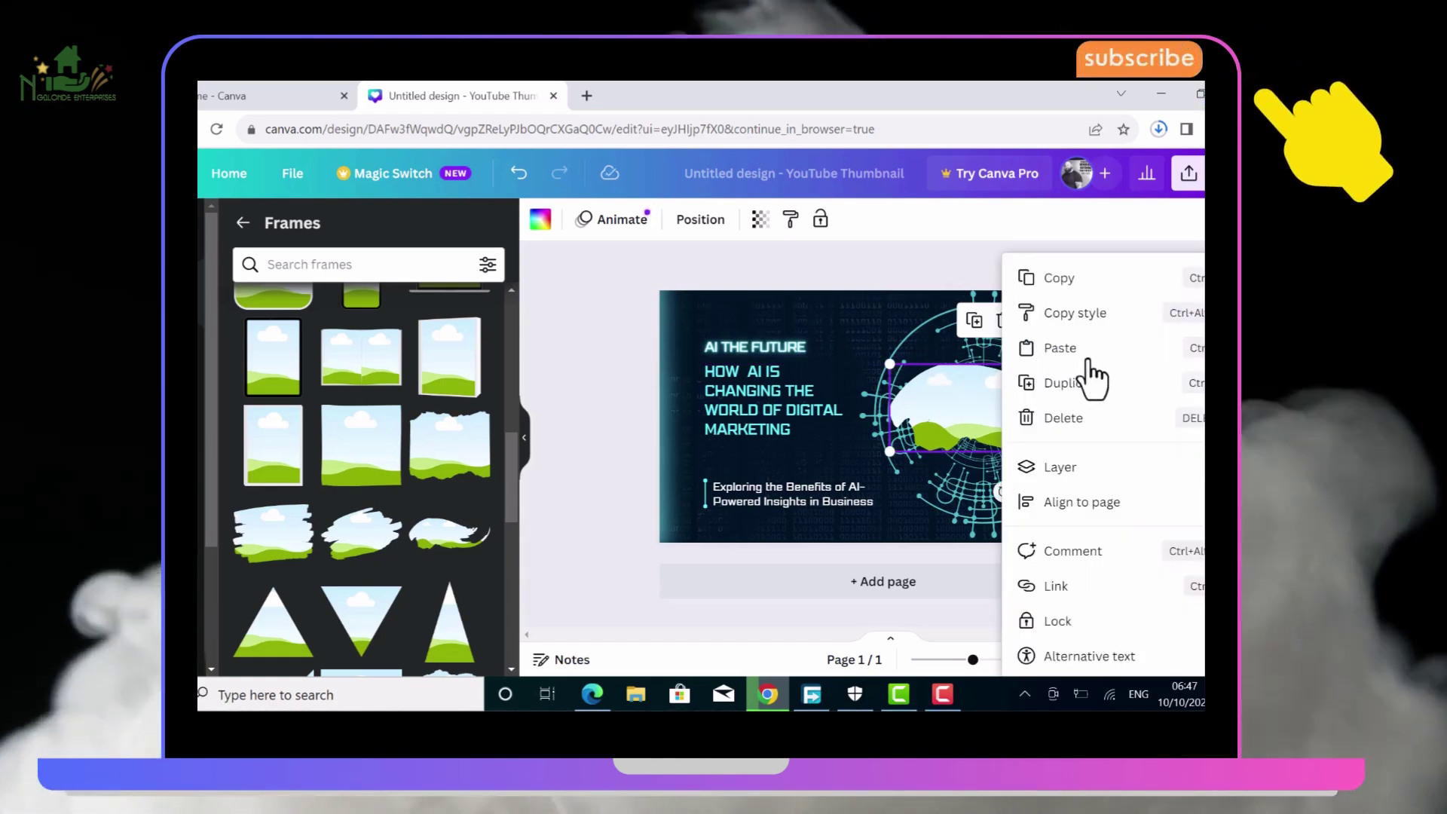
mouse_move(1133, 468)
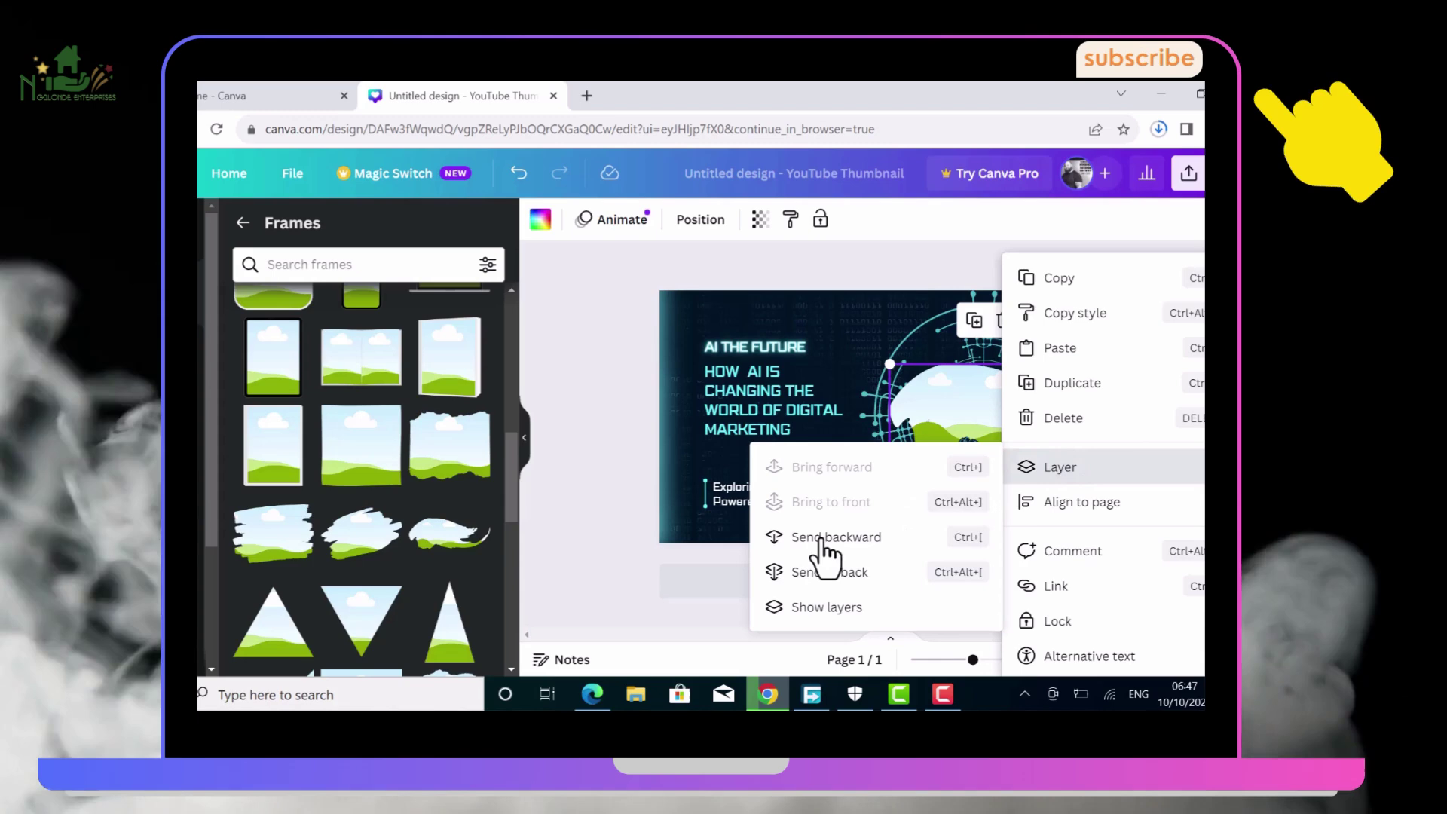
click(825, 538)
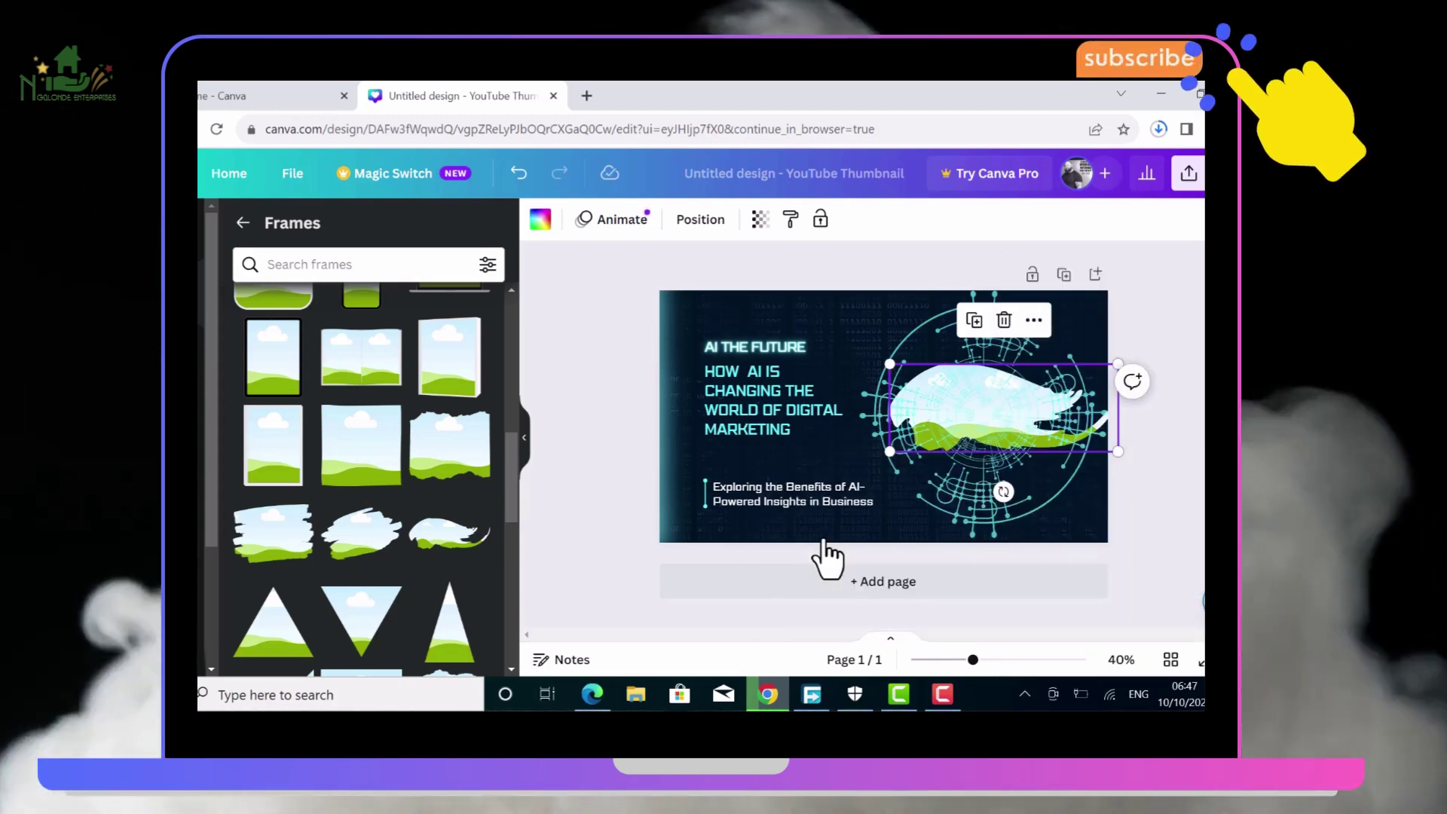
click(610, 413)
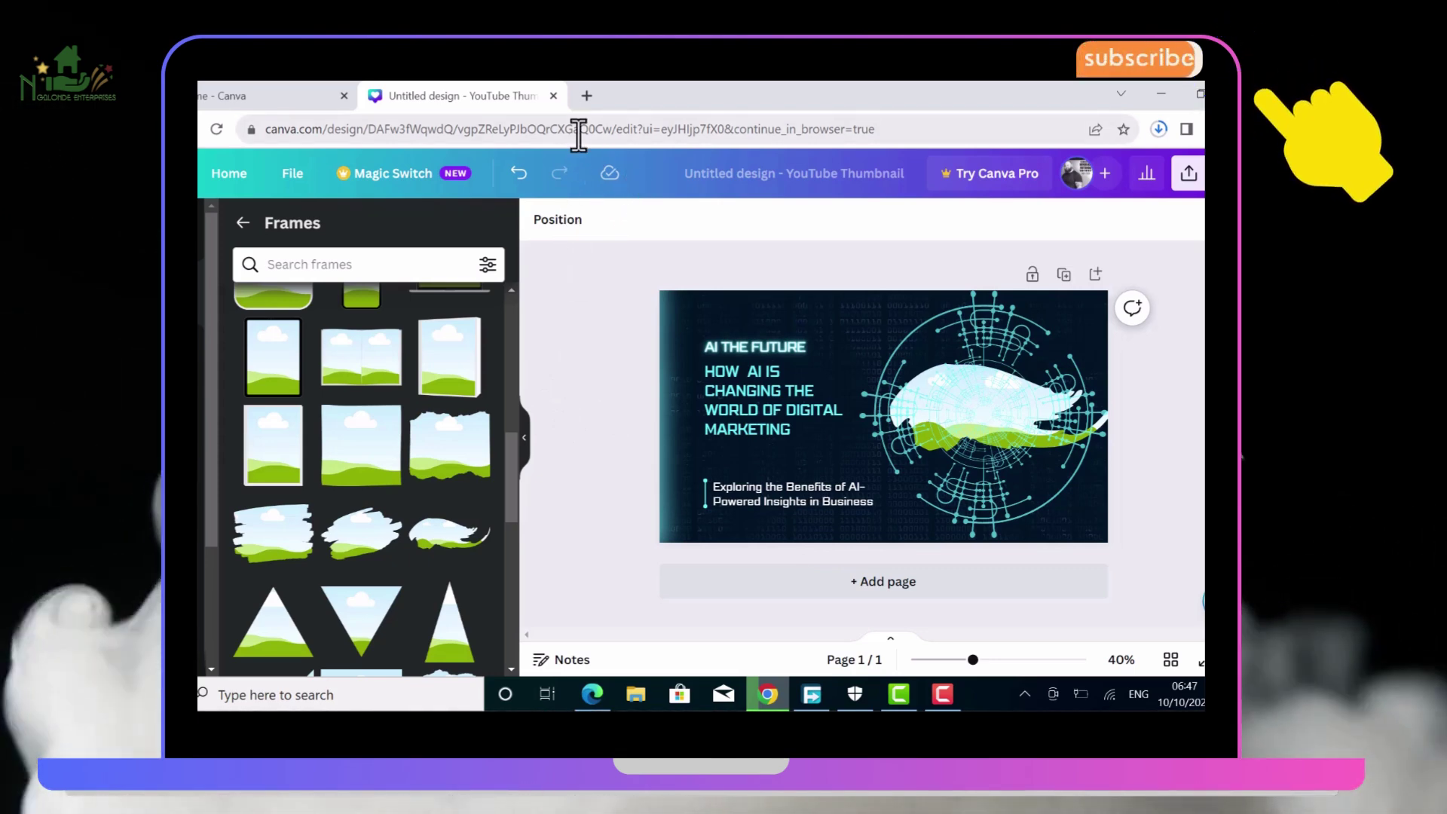
Google-search for country farm houses in a new tab
click(586, 95)
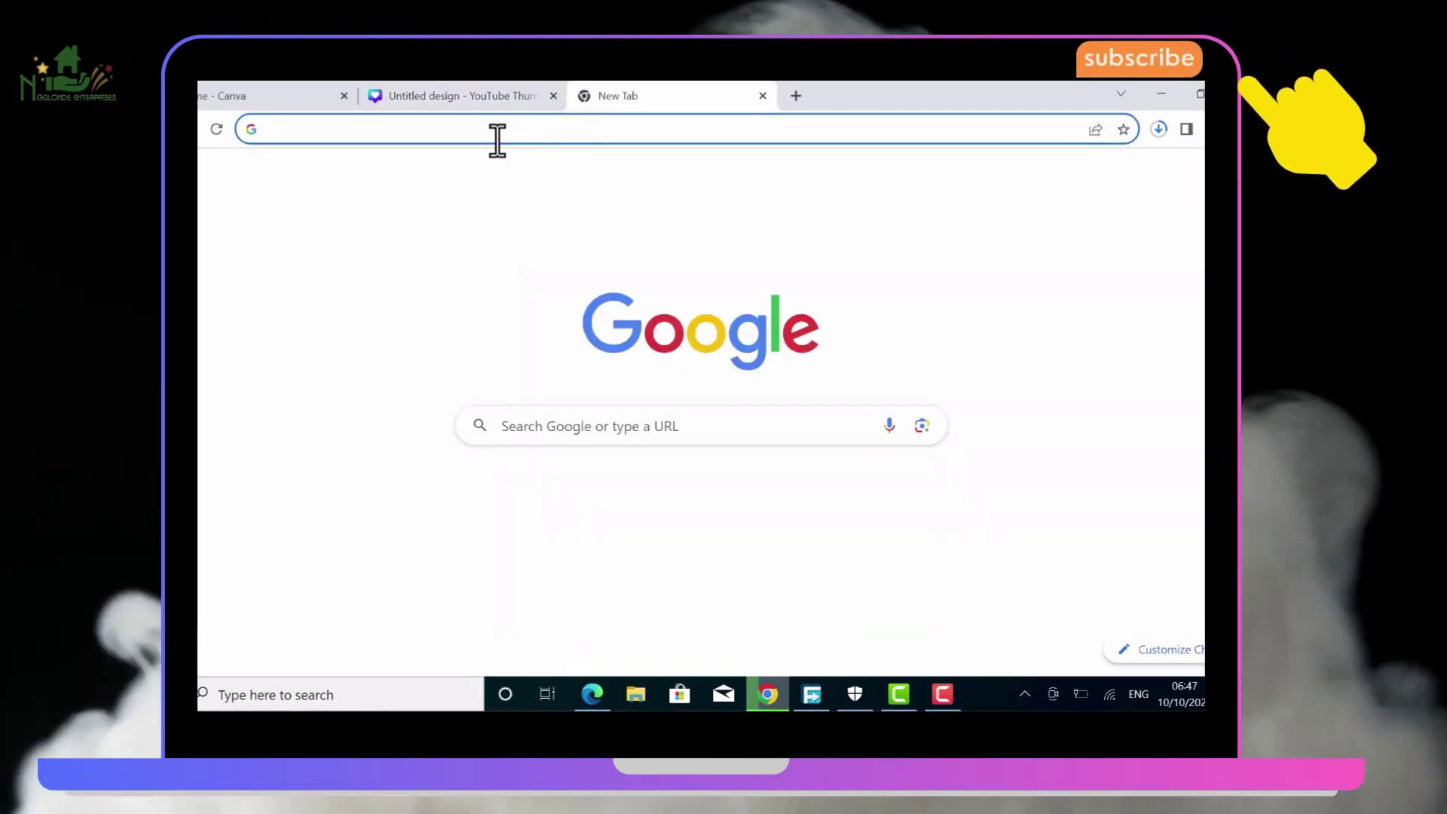
click(498, 140)
text(tra)
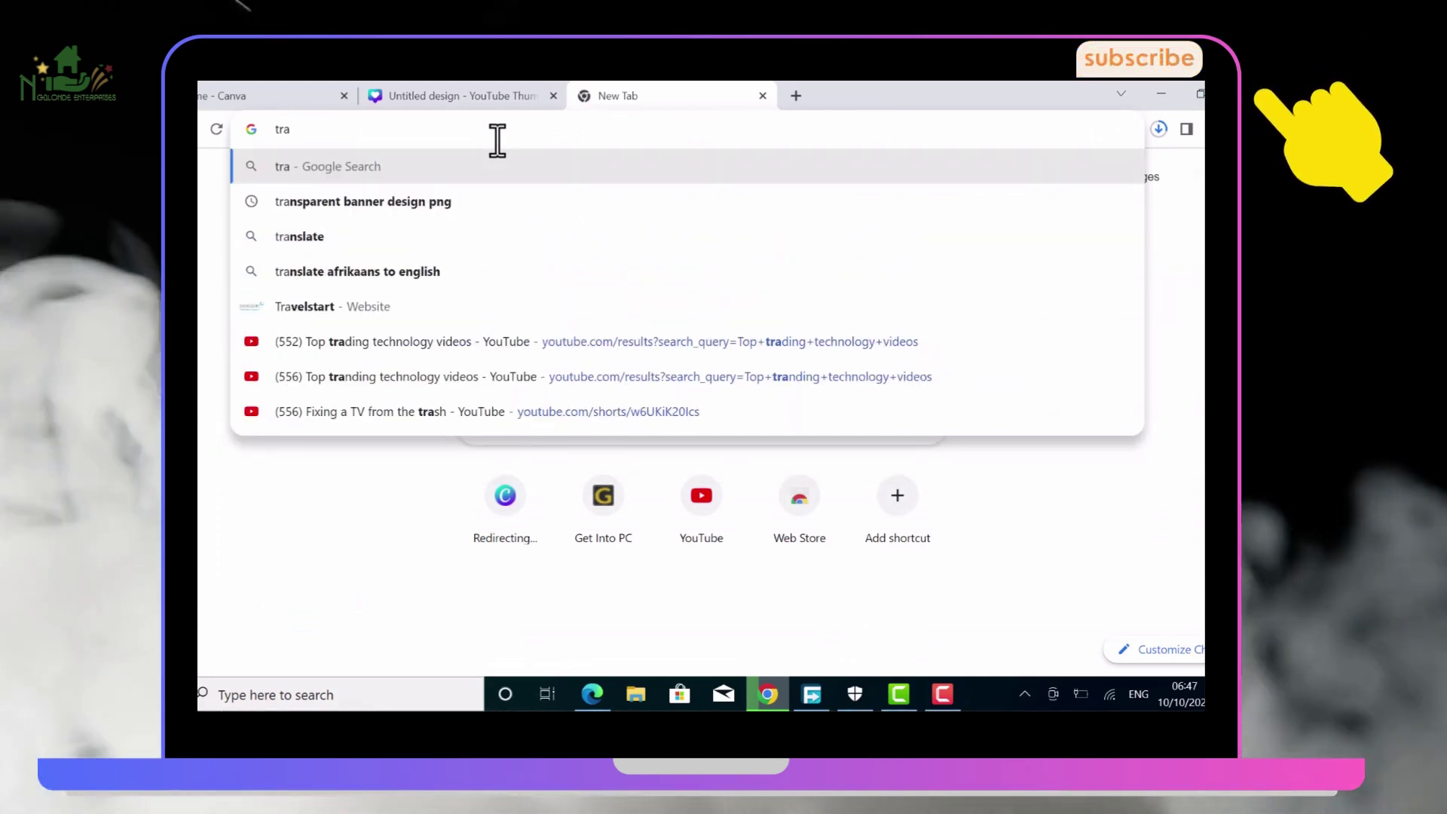
text(ct)
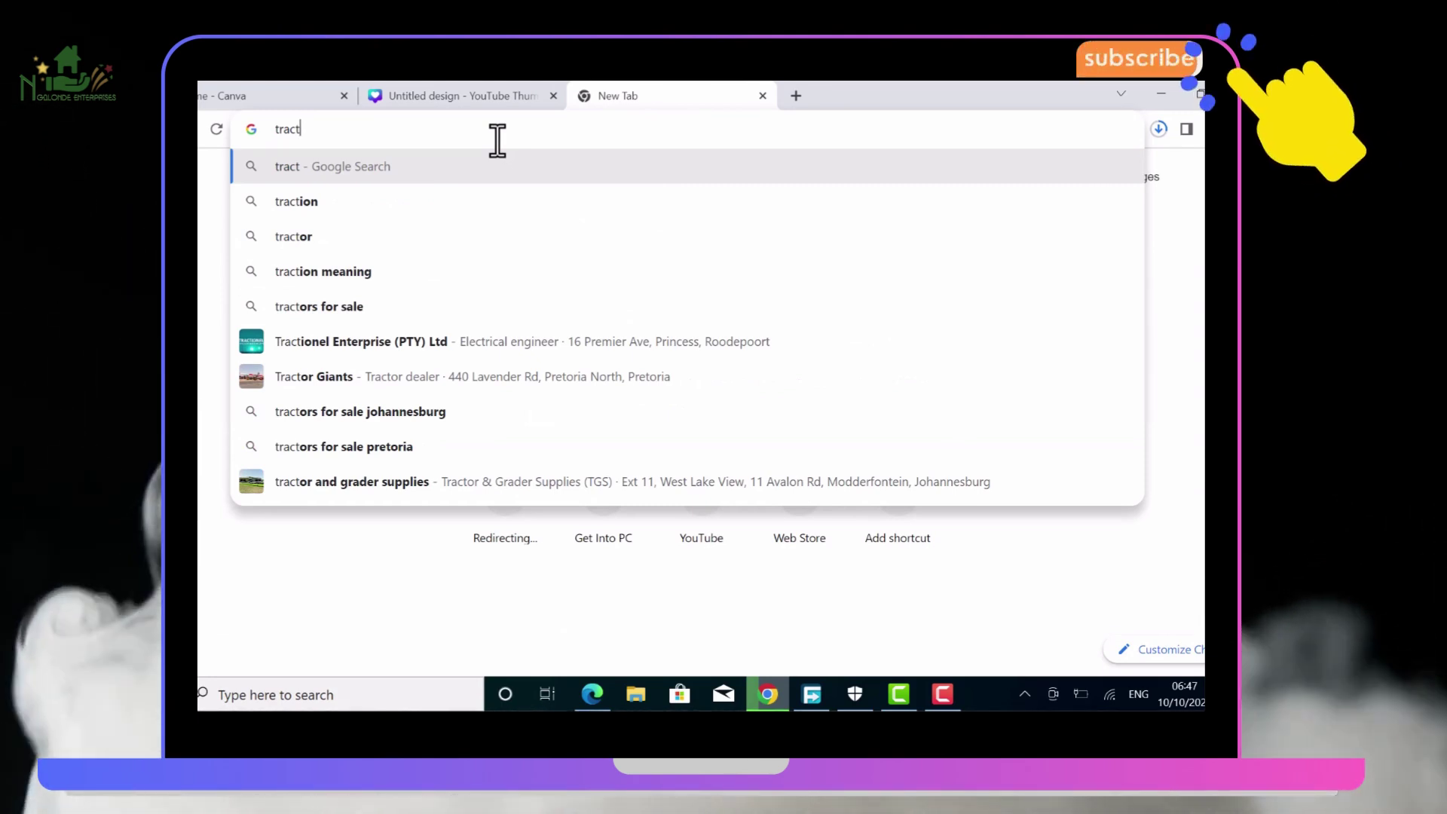
key(BackSpace)
key(BackSpace)
key(BackSpace)
key(BackSpace)
key(BackSpace)
text(c)
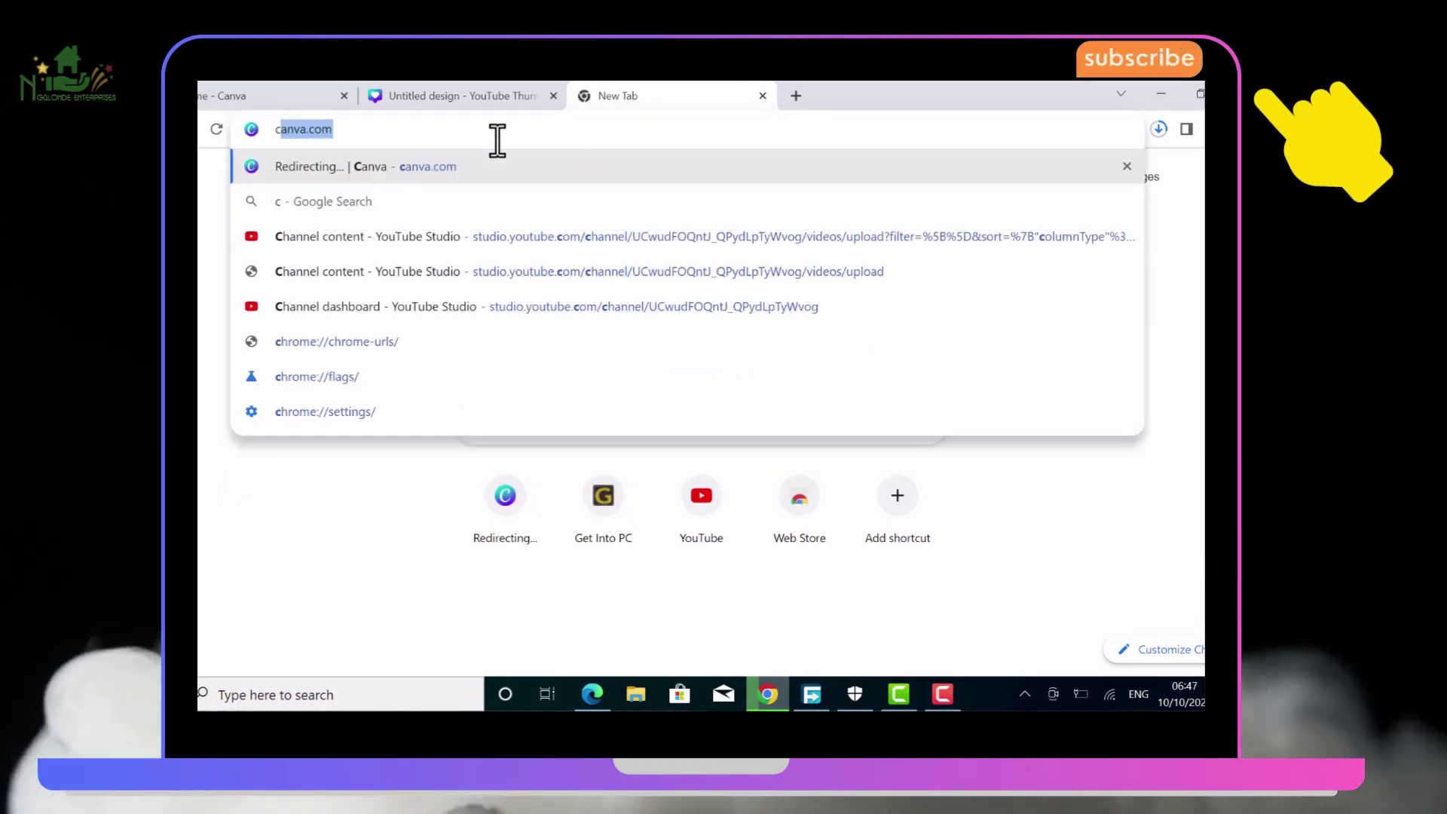
text(antr)
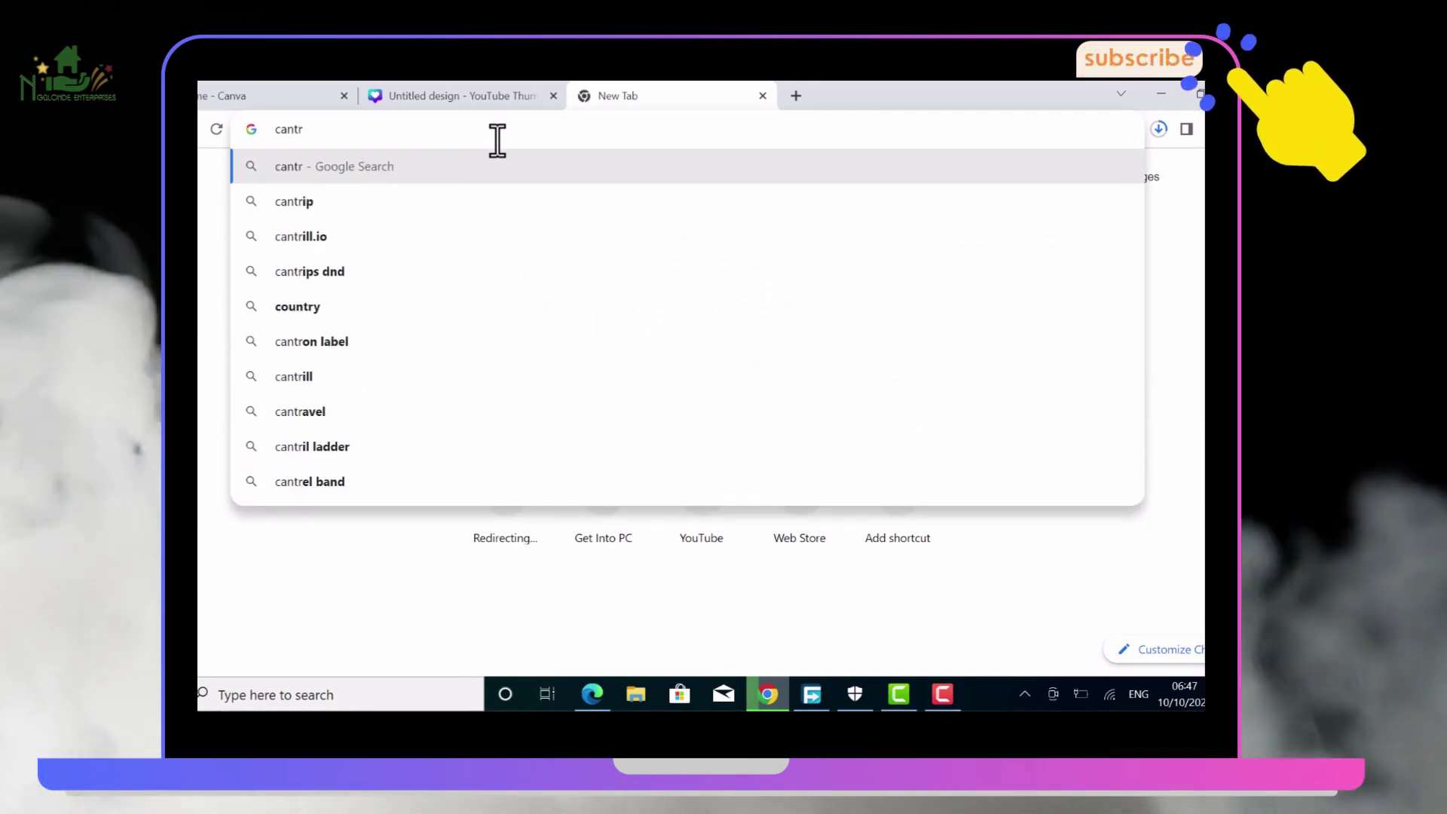
click(310, 311)
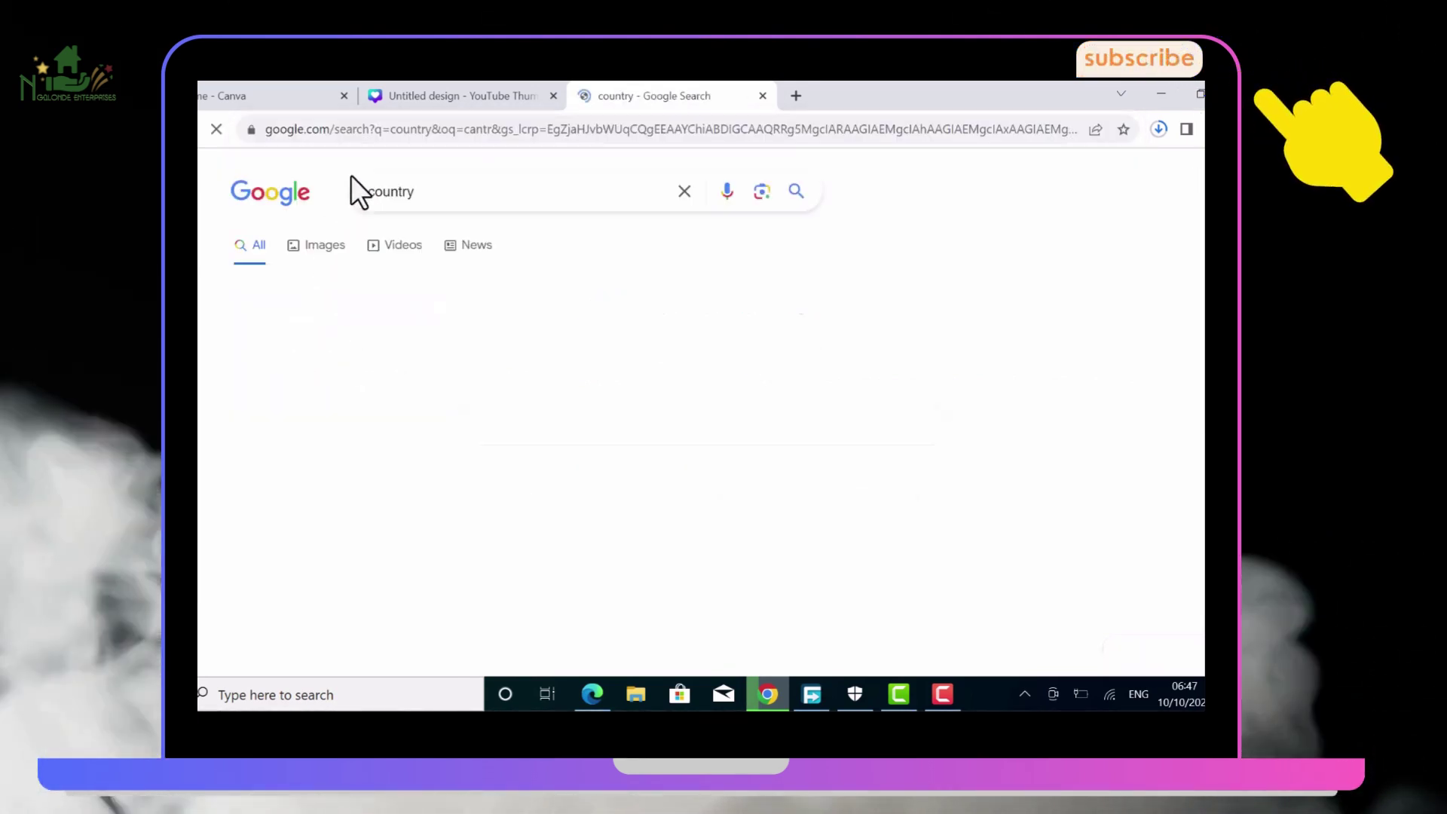
click(424, 190)
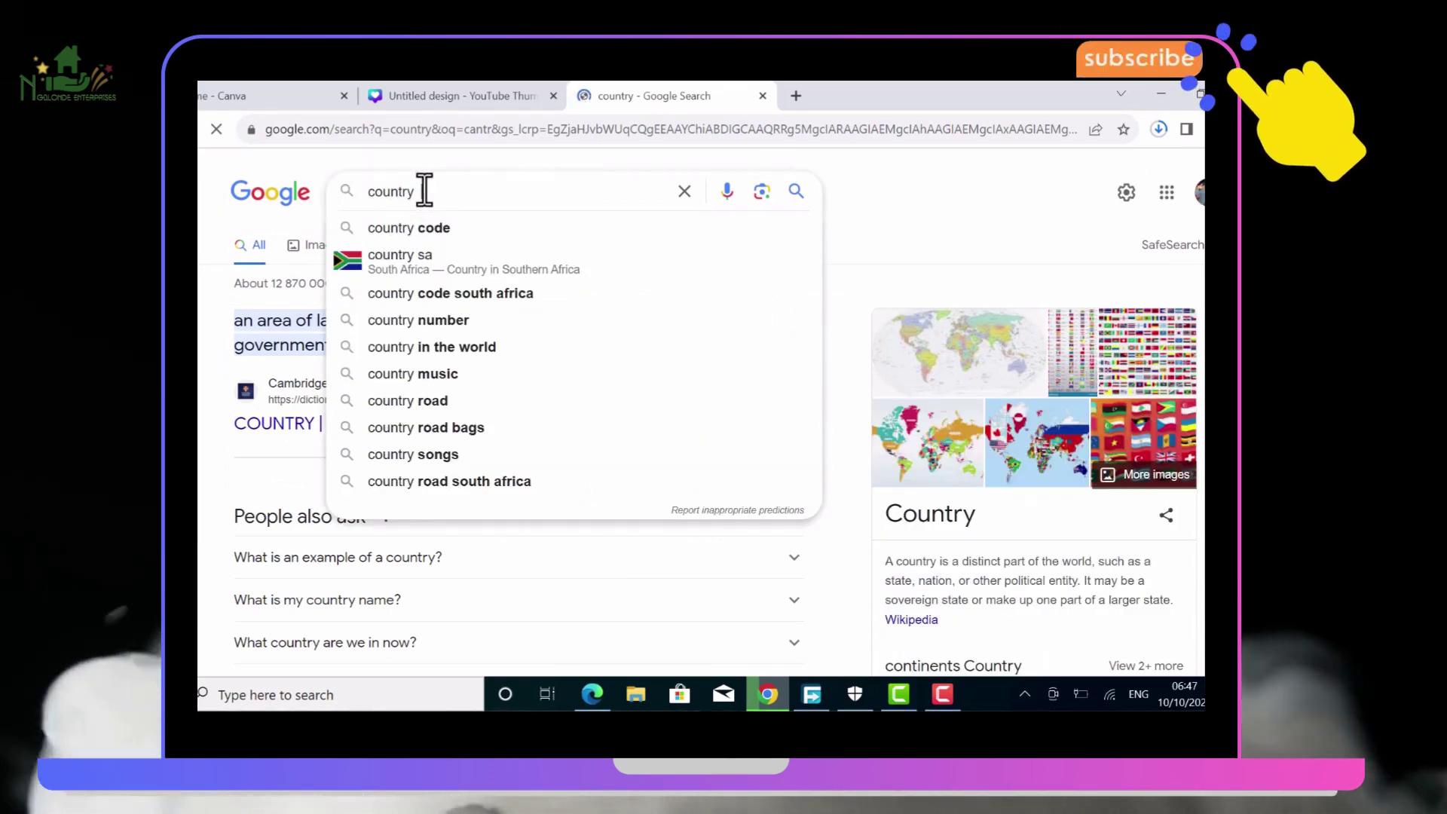
text(farm)
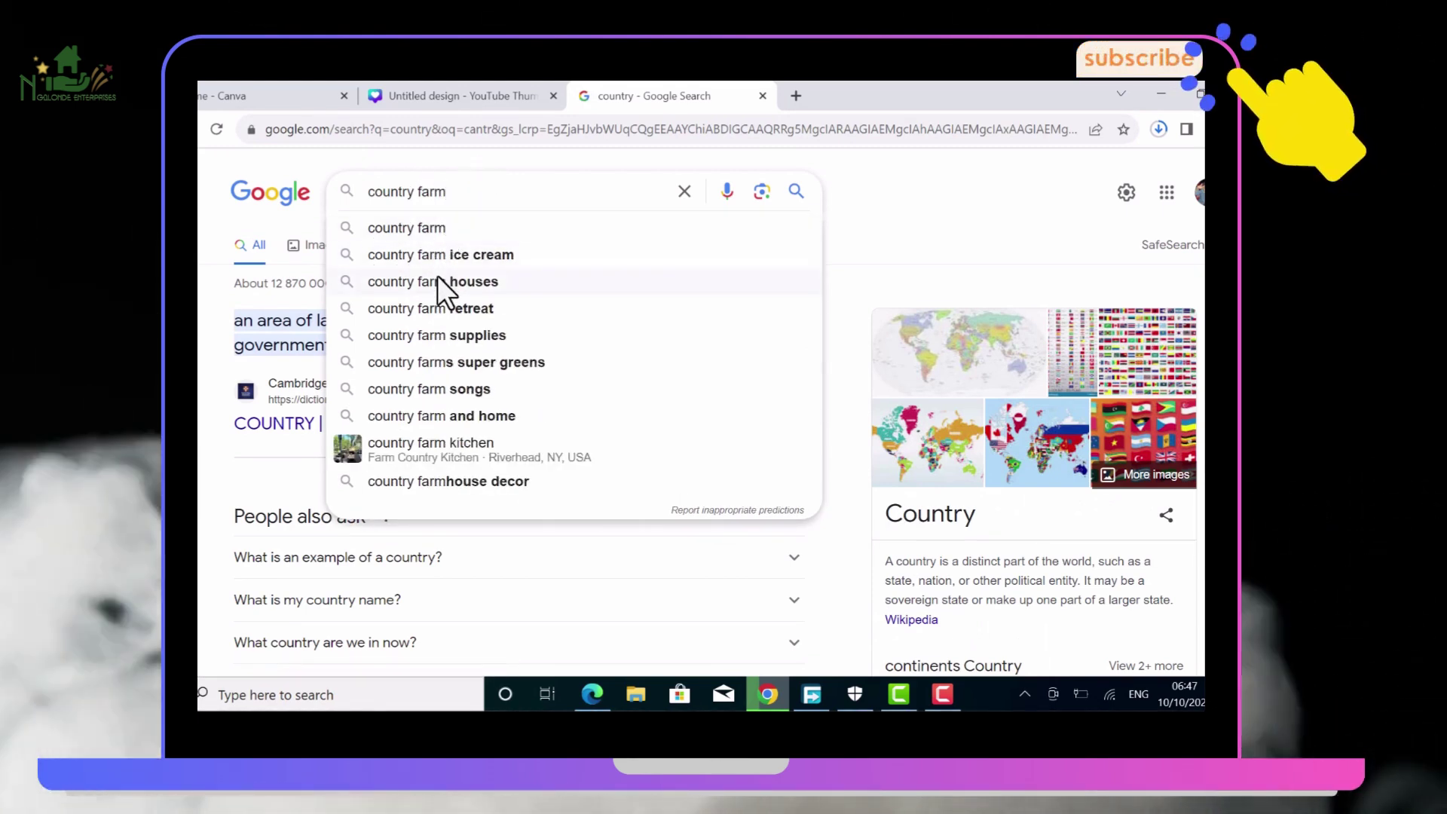
click(438, 285)
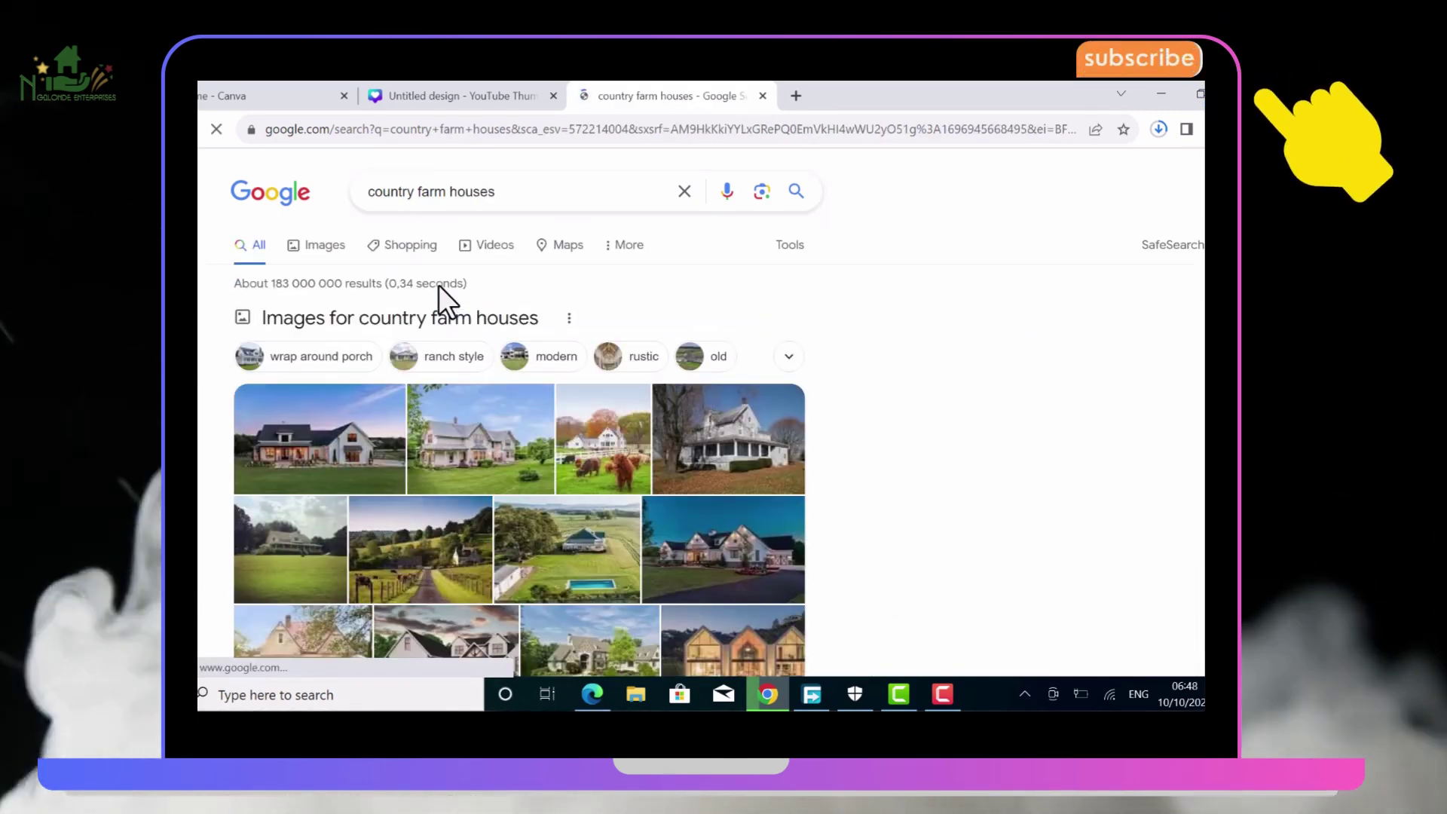
Dismiss the location prompt and refine the search to country farm houses and tractor
scroll(439, 285, down, 2)
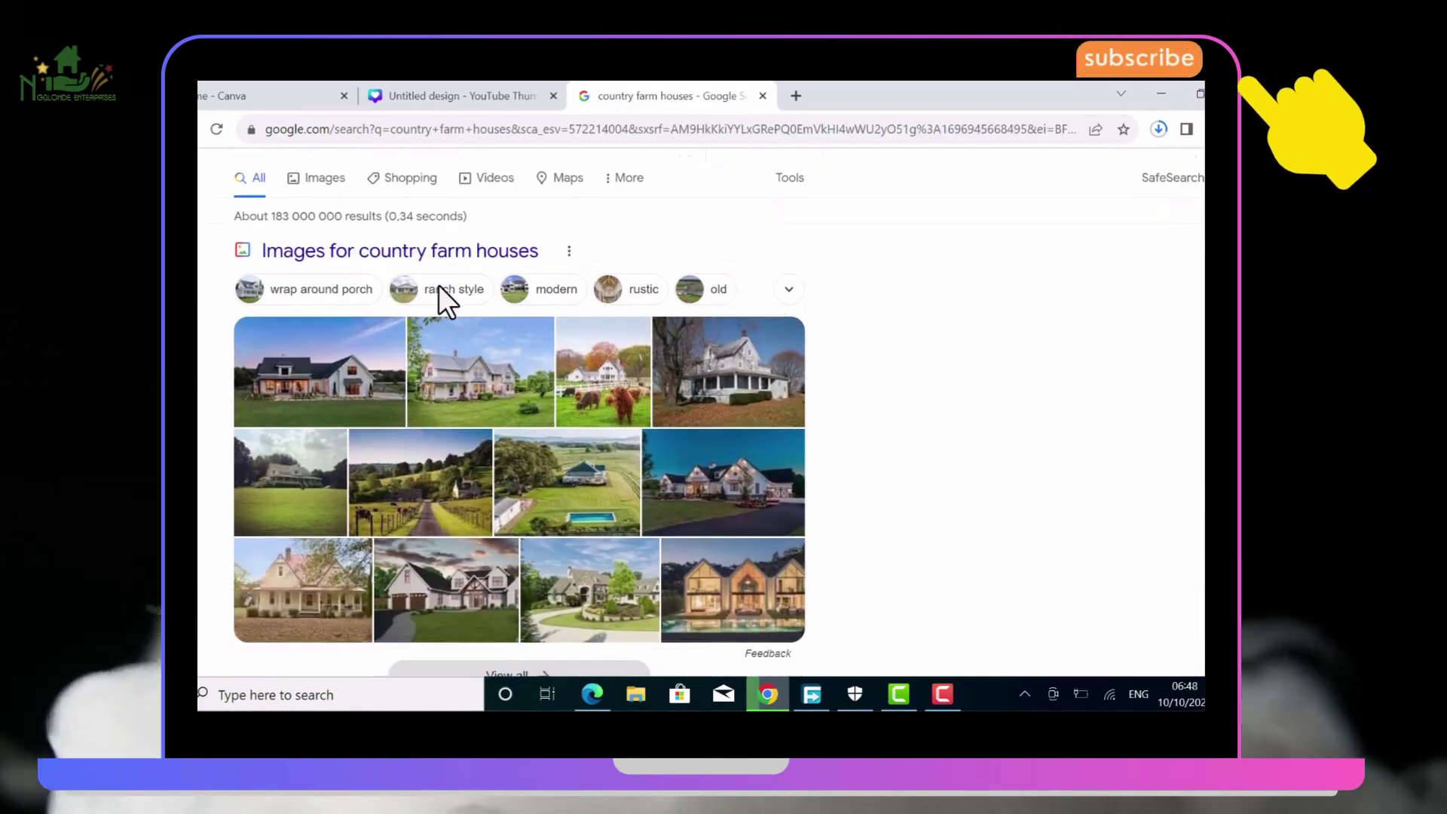
scroll(439, 285, down, 2)
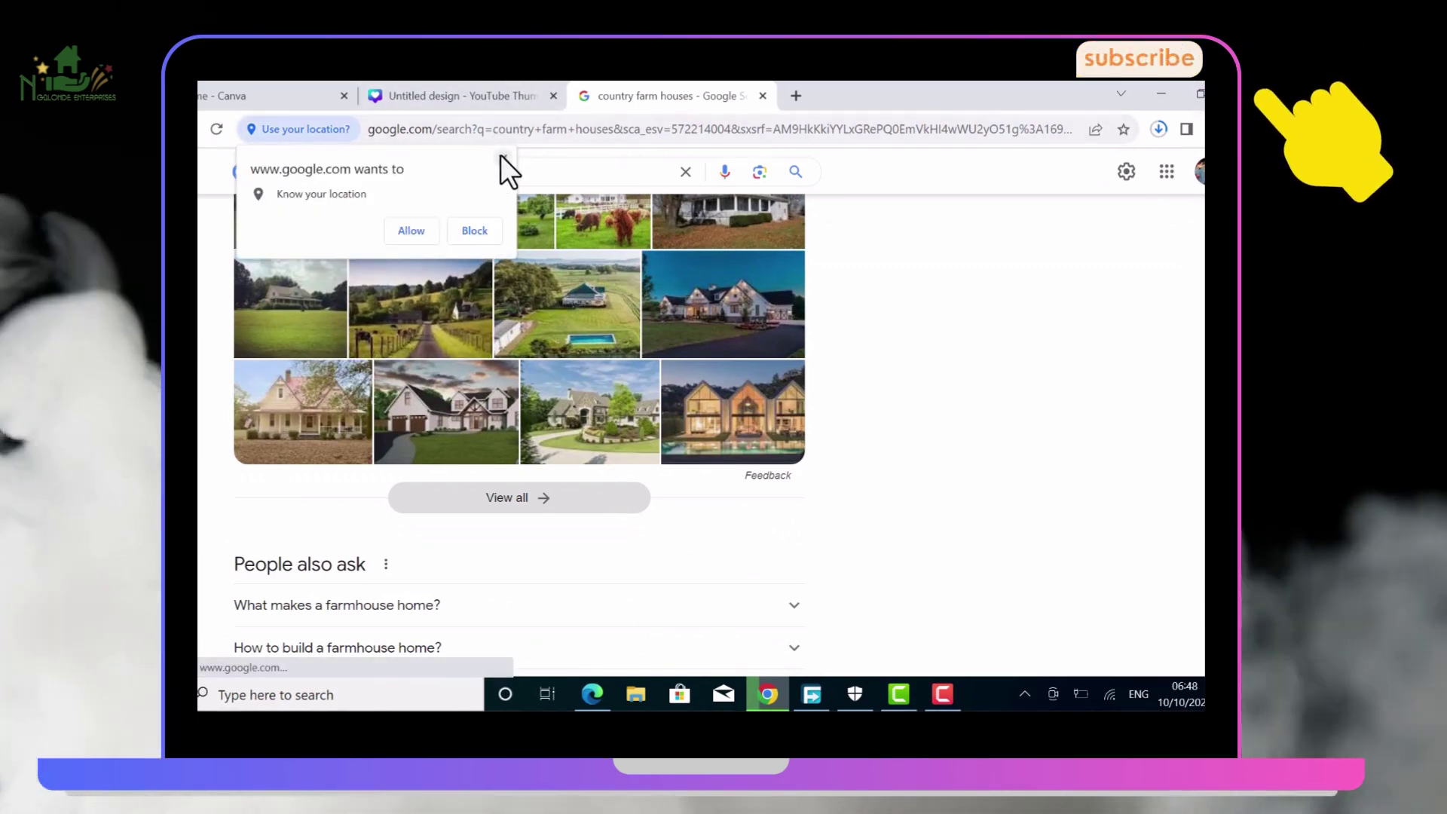
click(502, 157)
scroll(500, 155, up, 3)
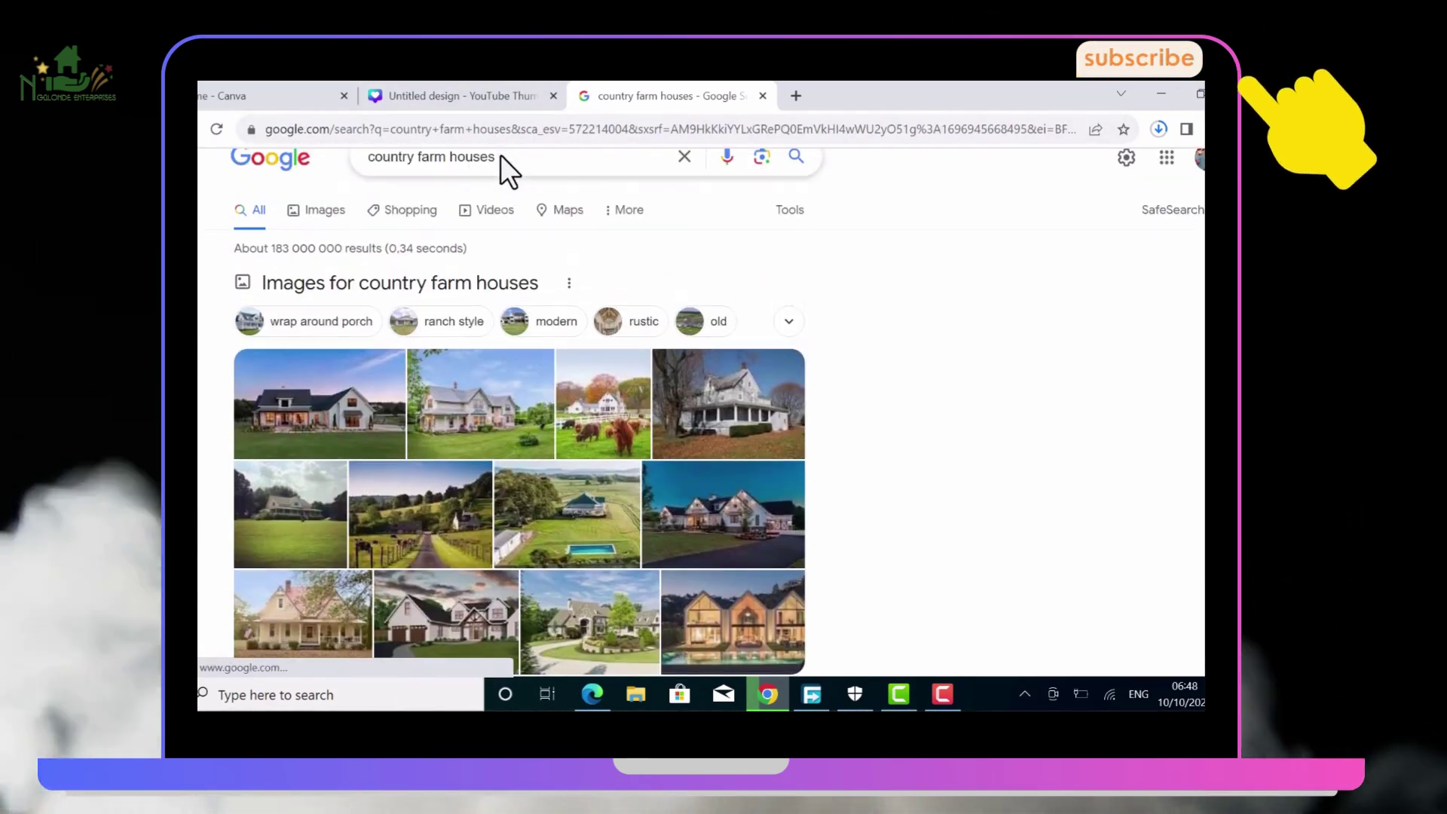
click(517, 160)
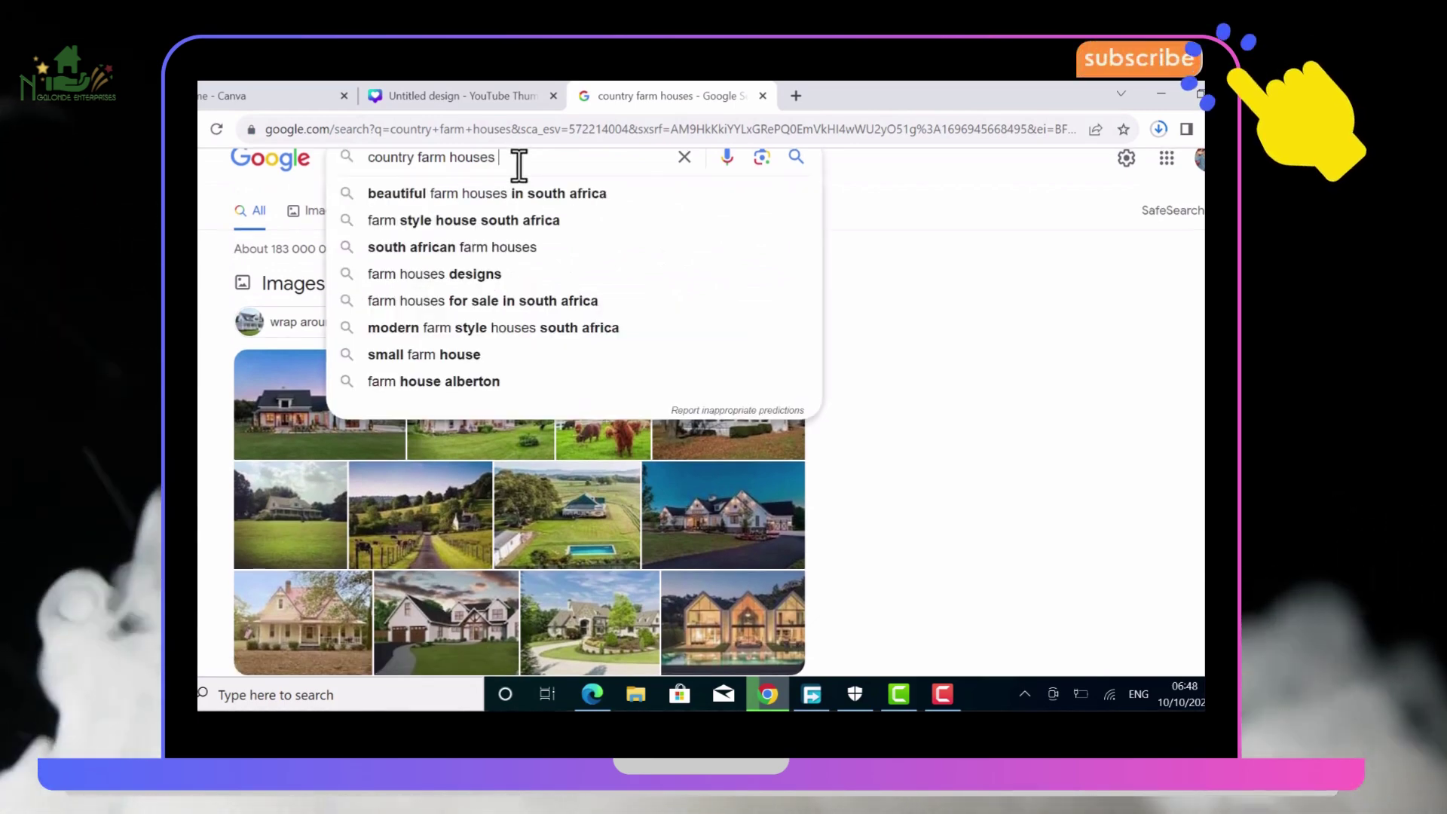
text(and t)
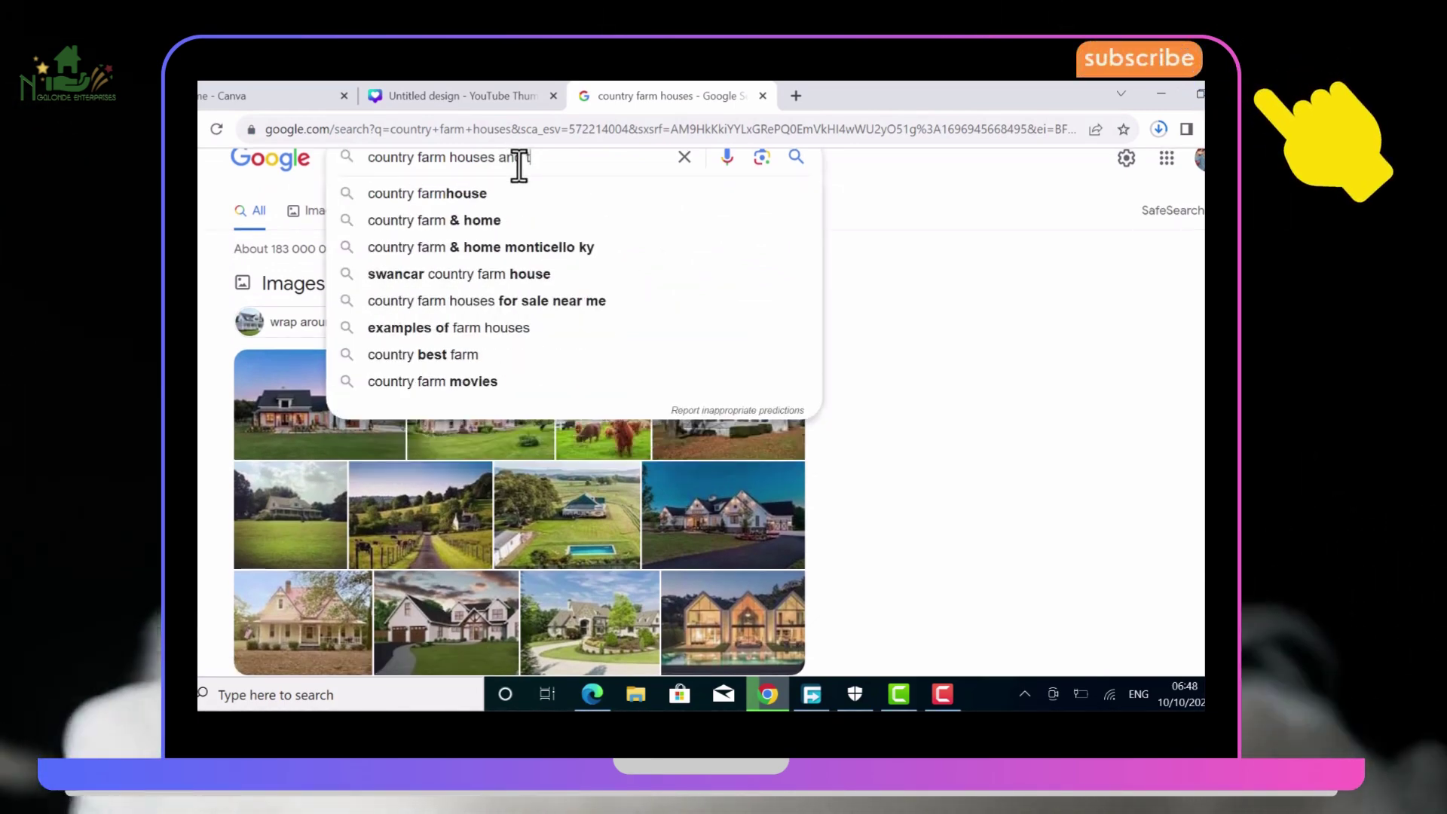
text(rac)
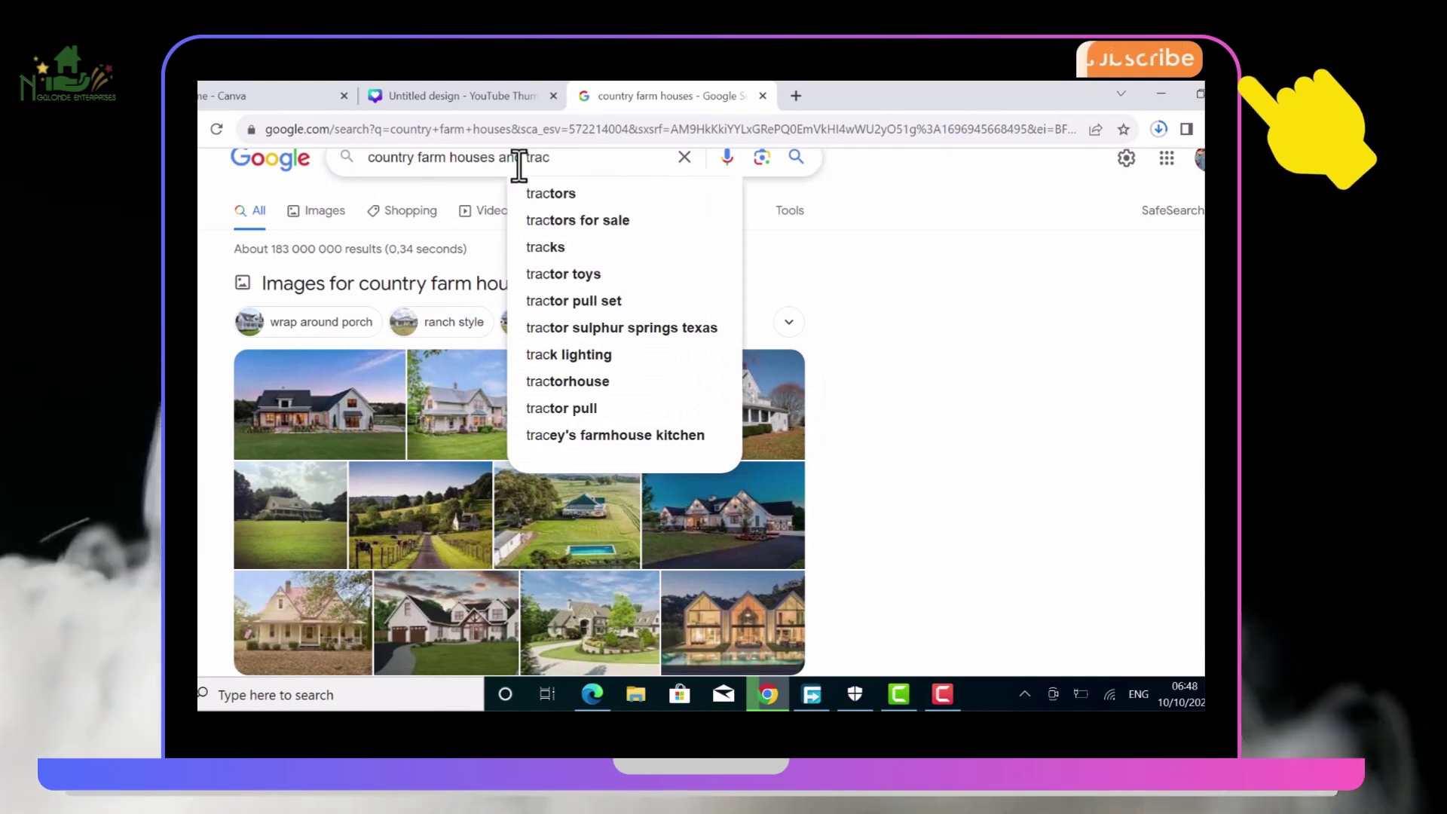
text(tor)
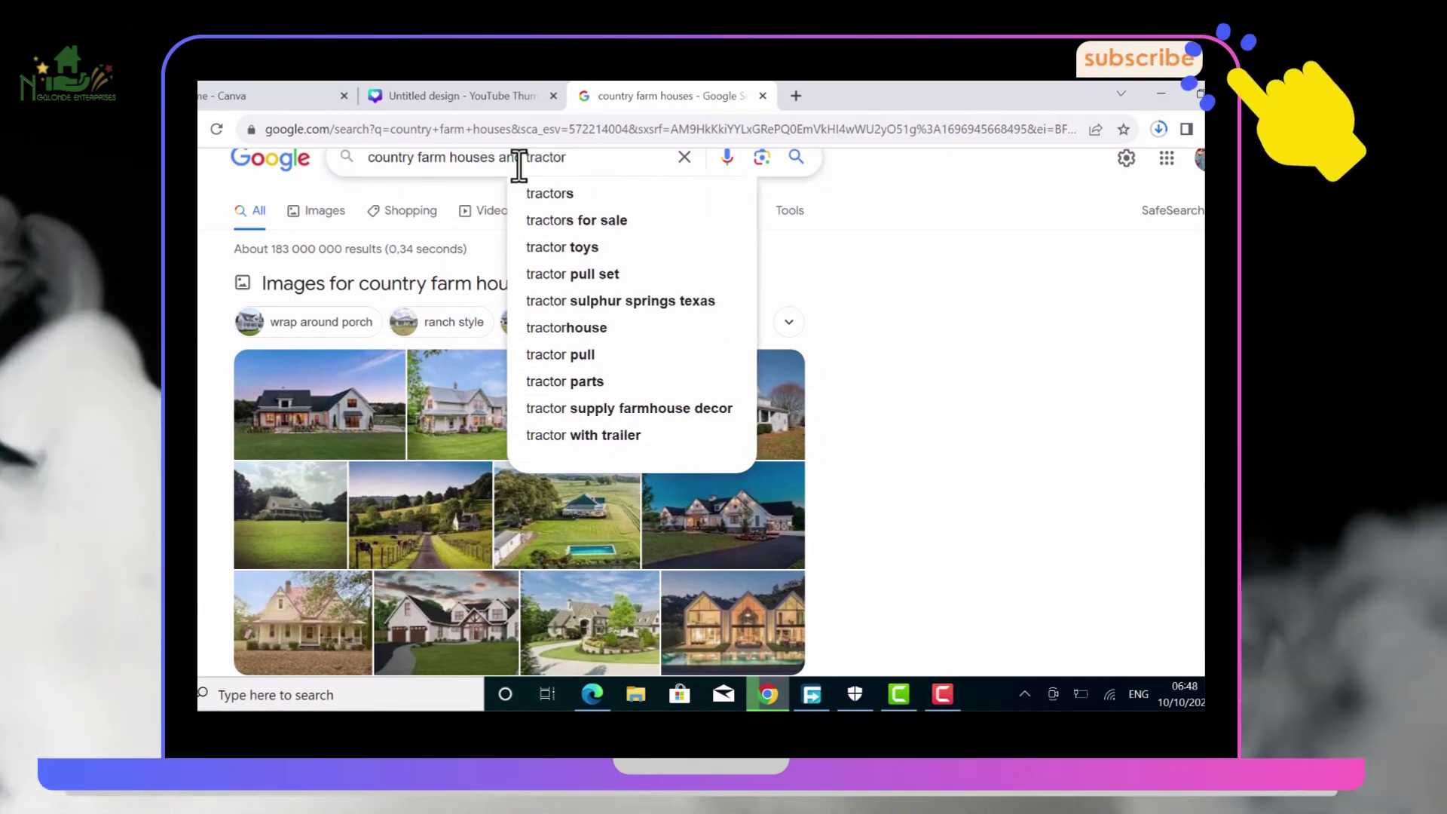
click(549, 189)
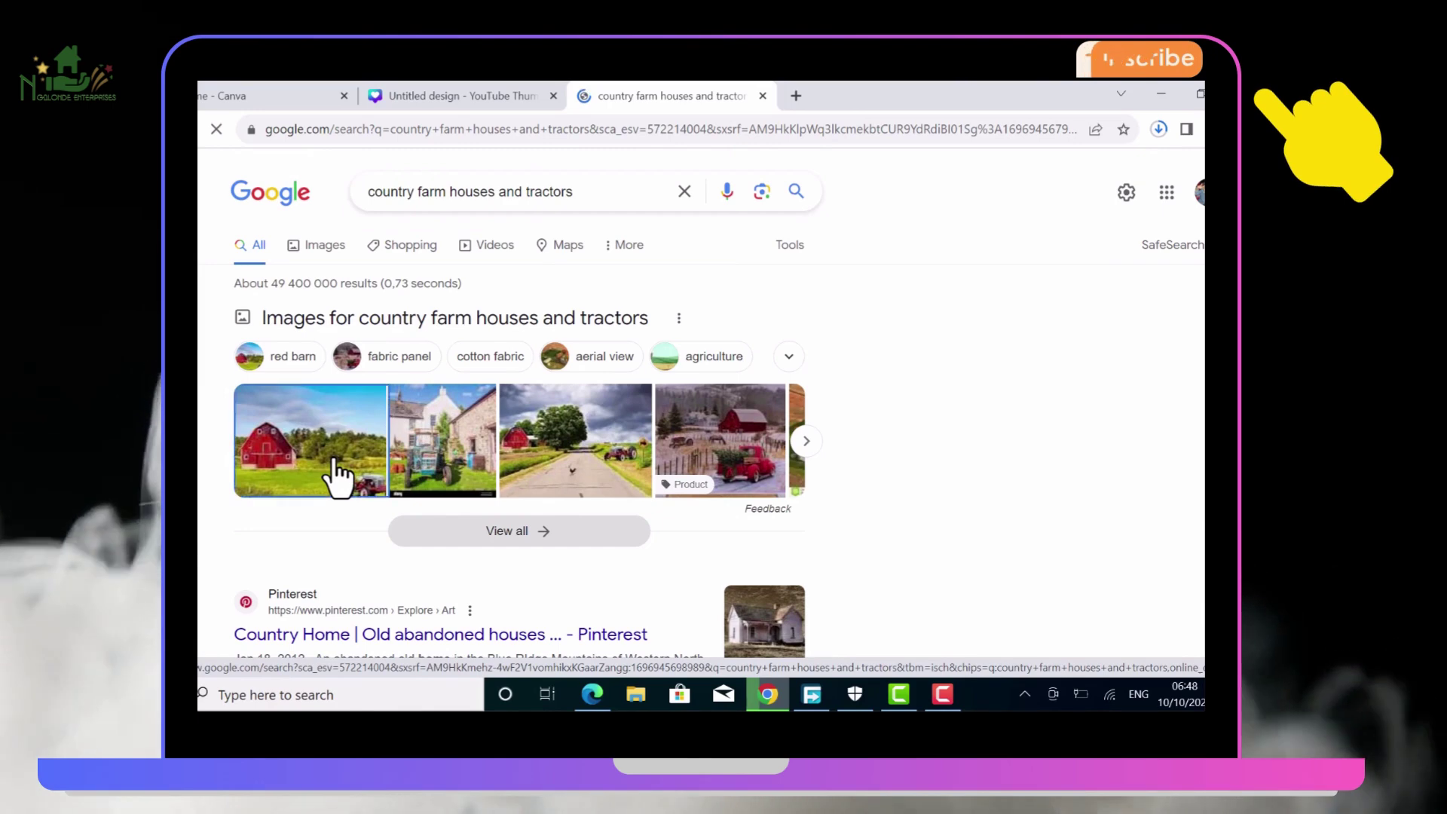
Save the red barn and tractor preview image to Downloads as a JPEG
click(339, 474)
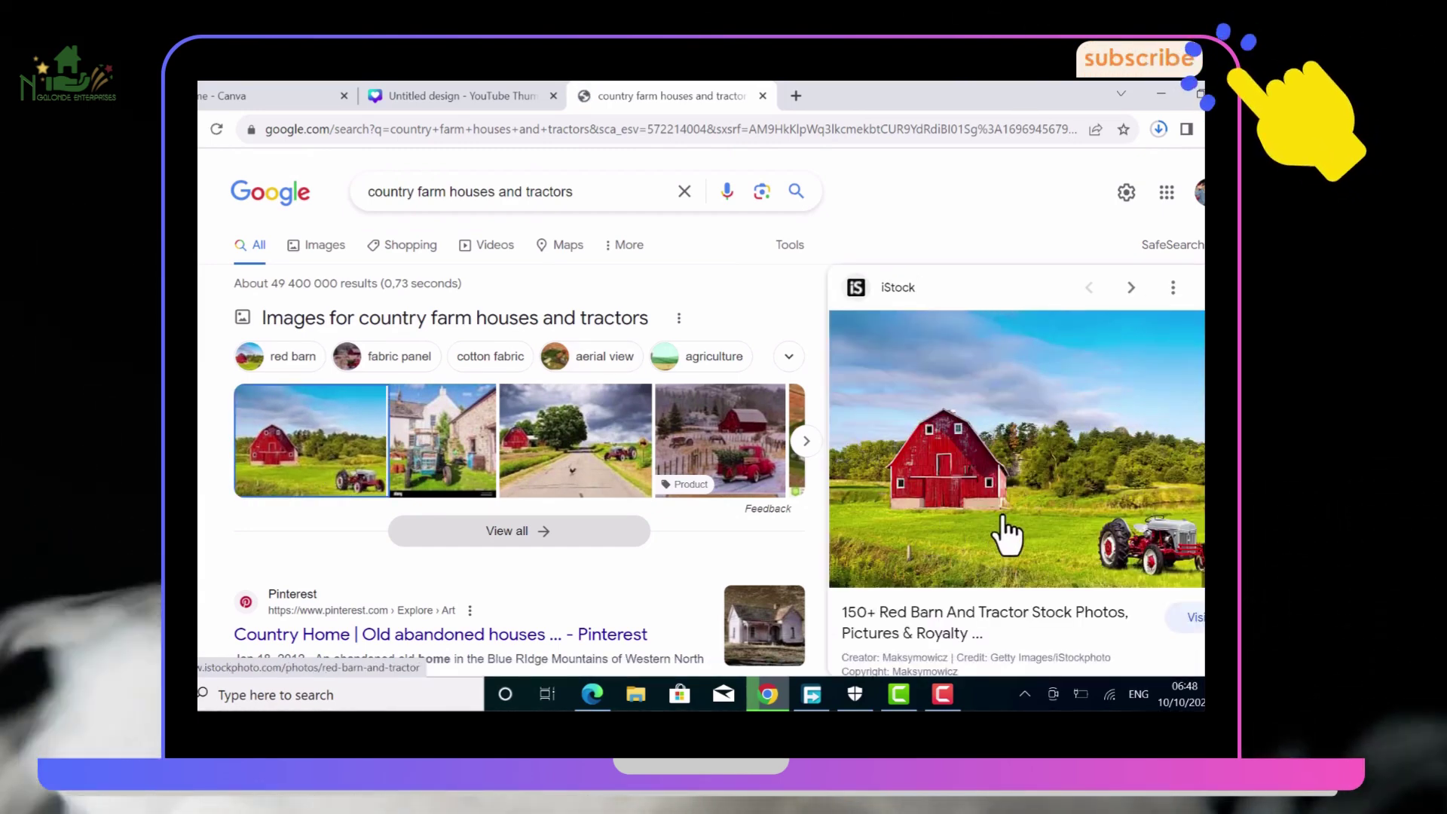
right_click(1029, 494)
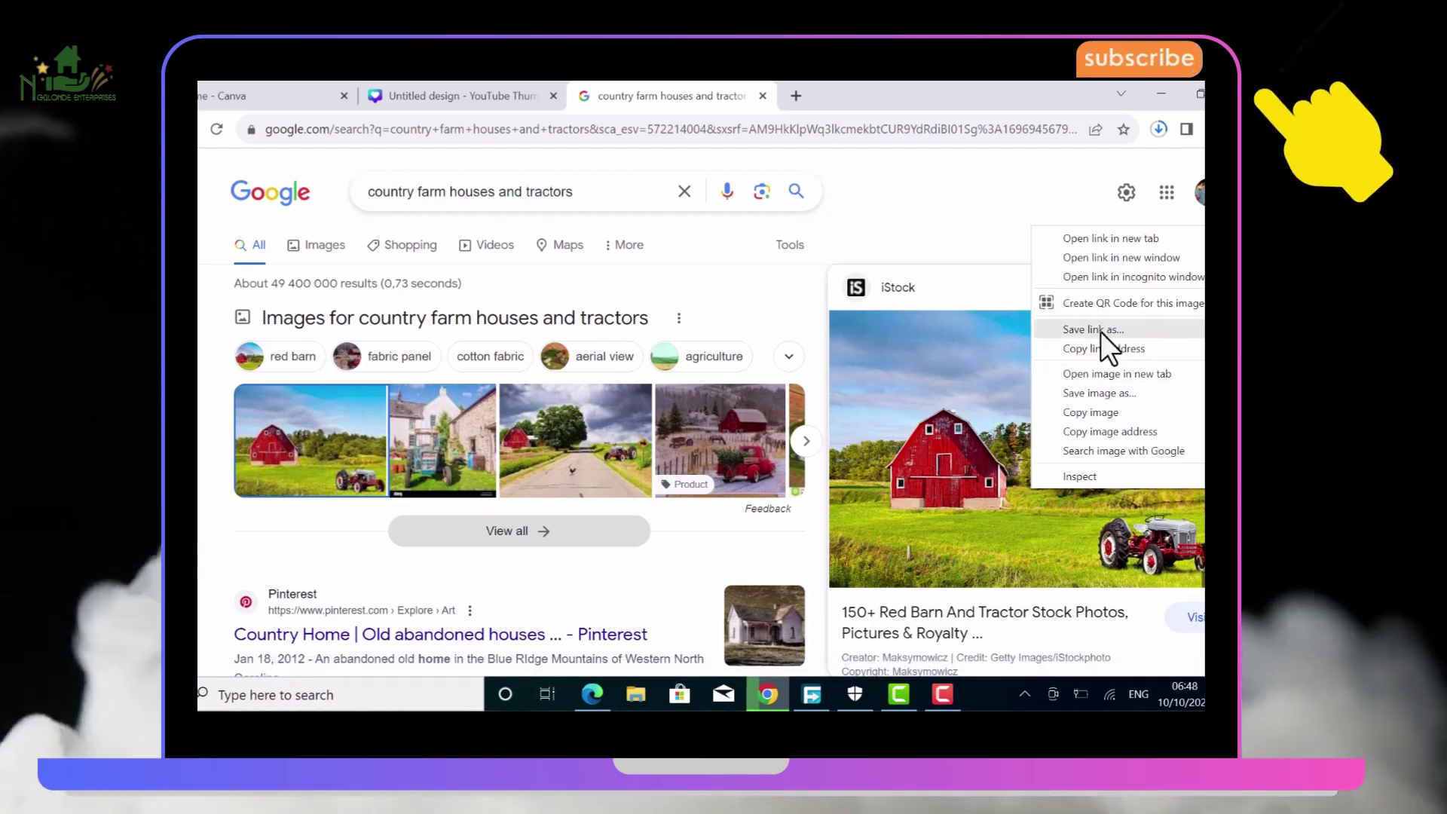
click(1088, 393)
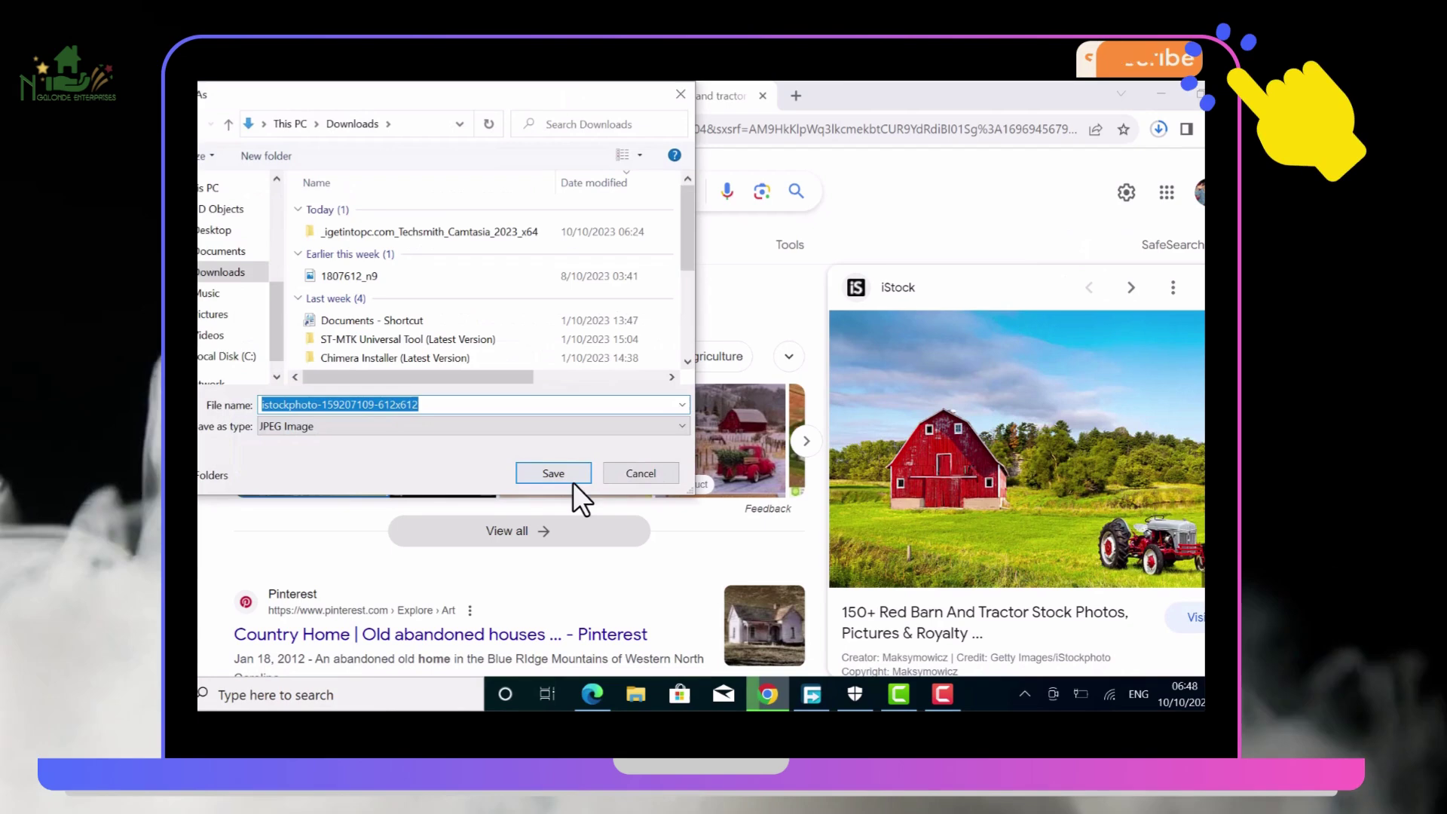
click(563, 474)
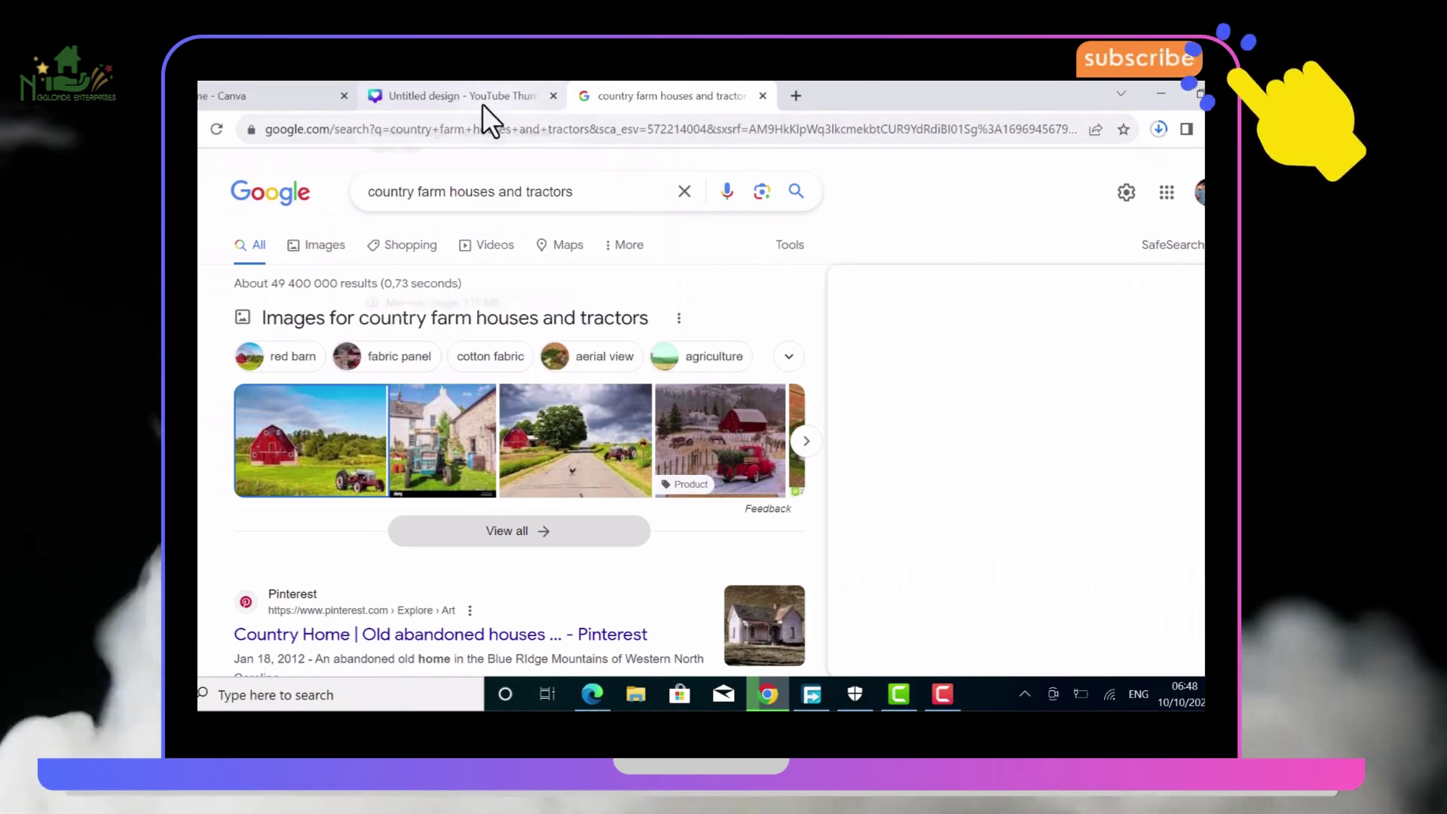
click(466, 94)
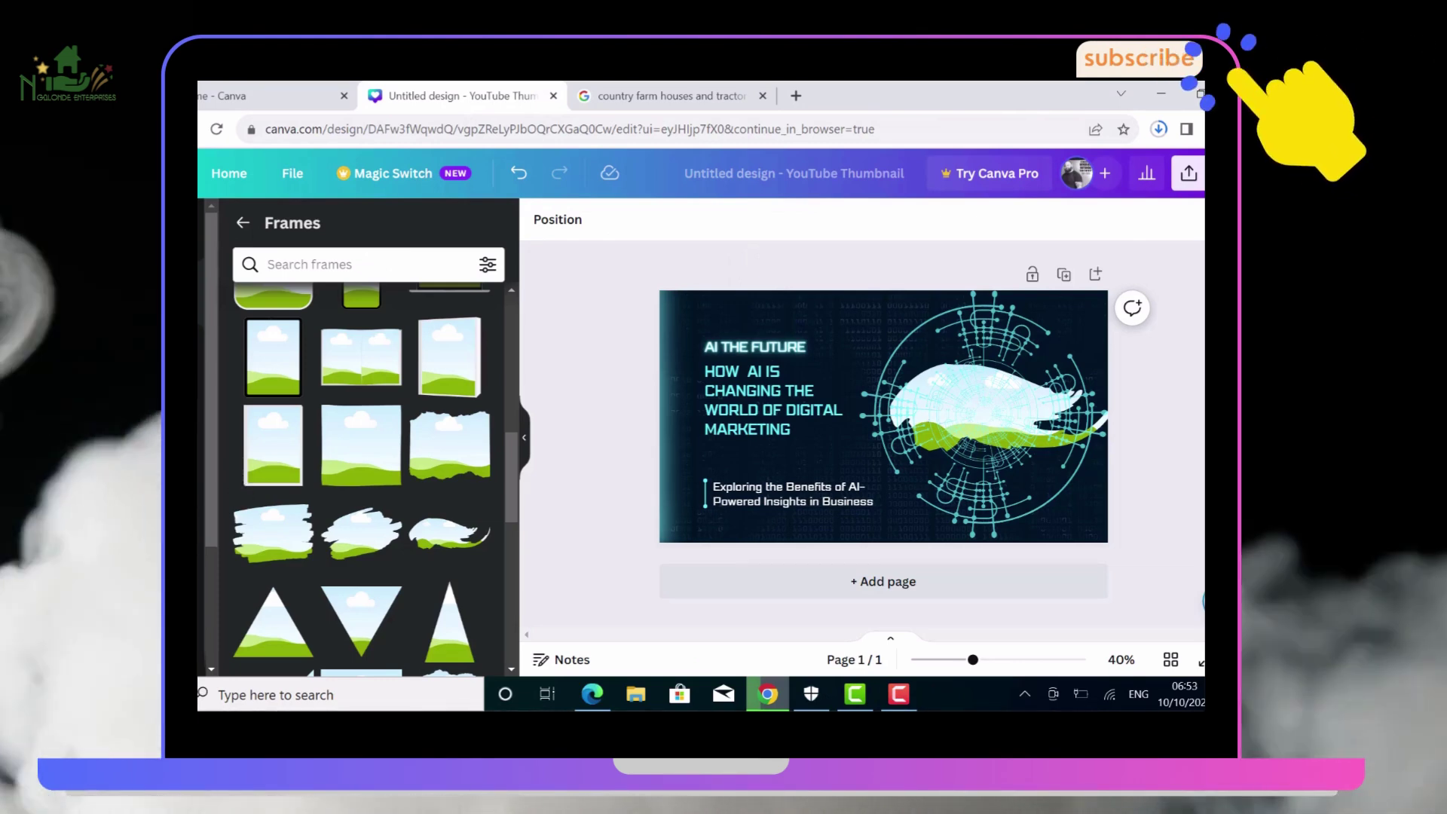
click(199, 521)
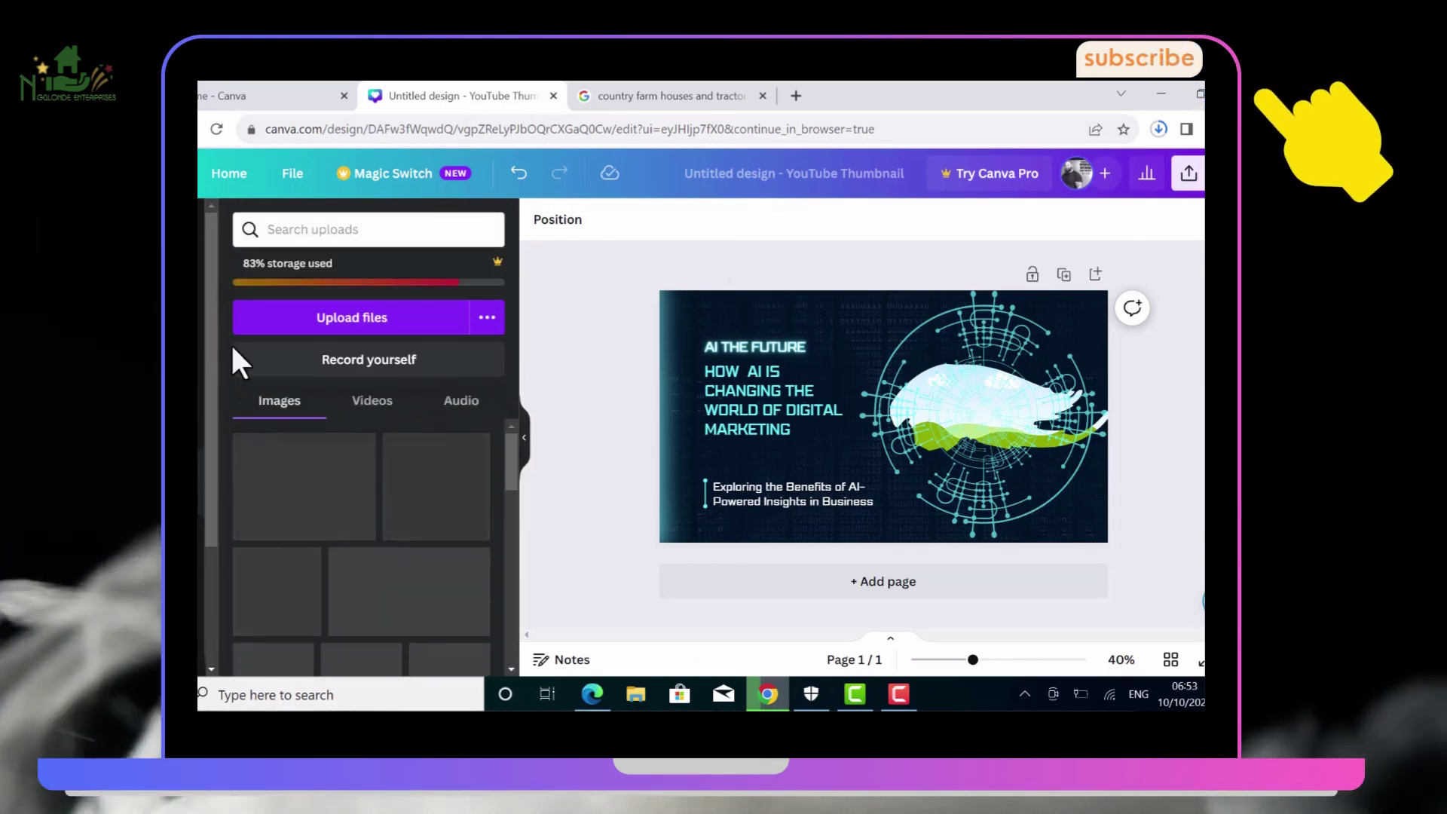
click(297, 320)
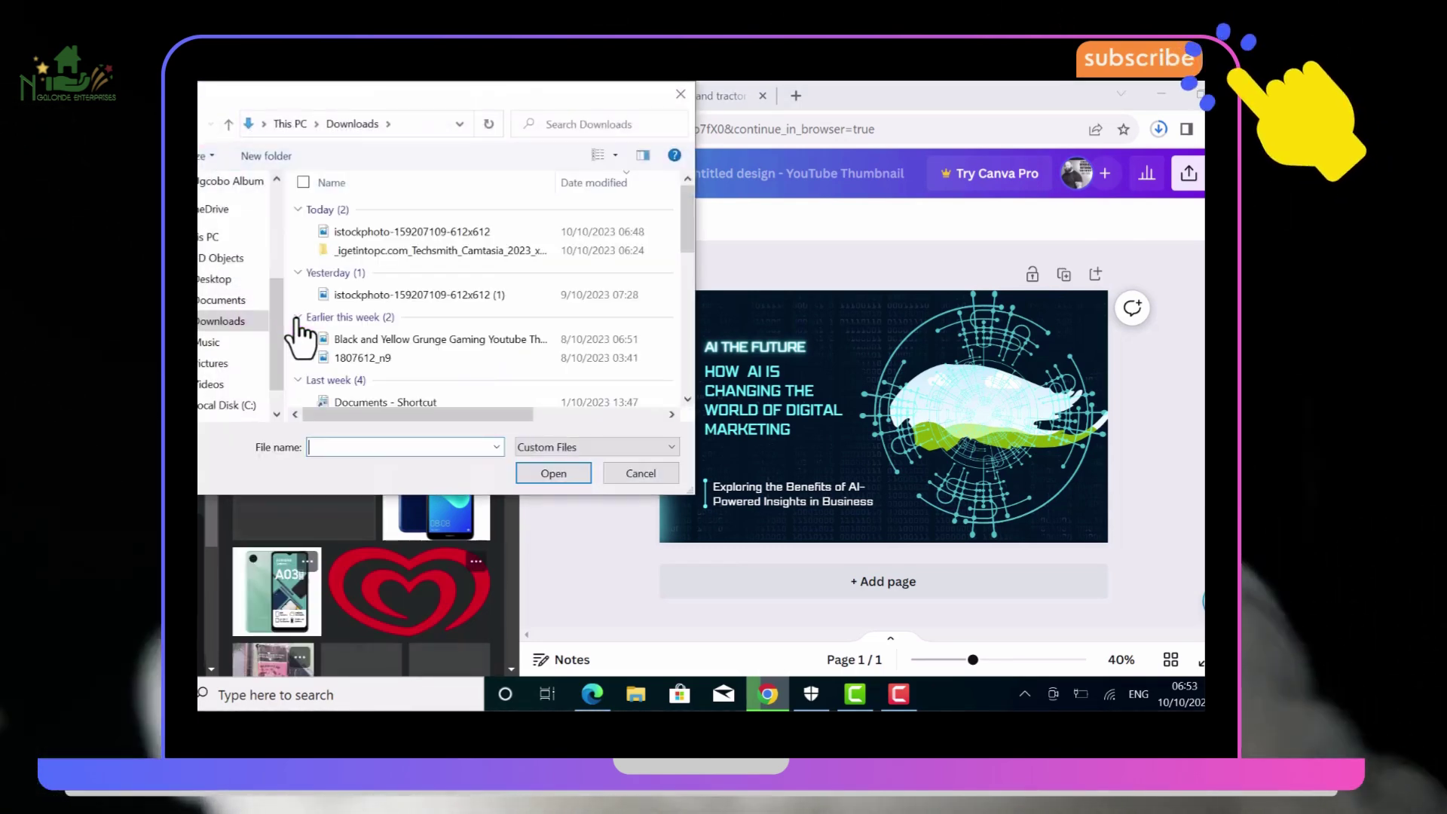
click(359, 229)
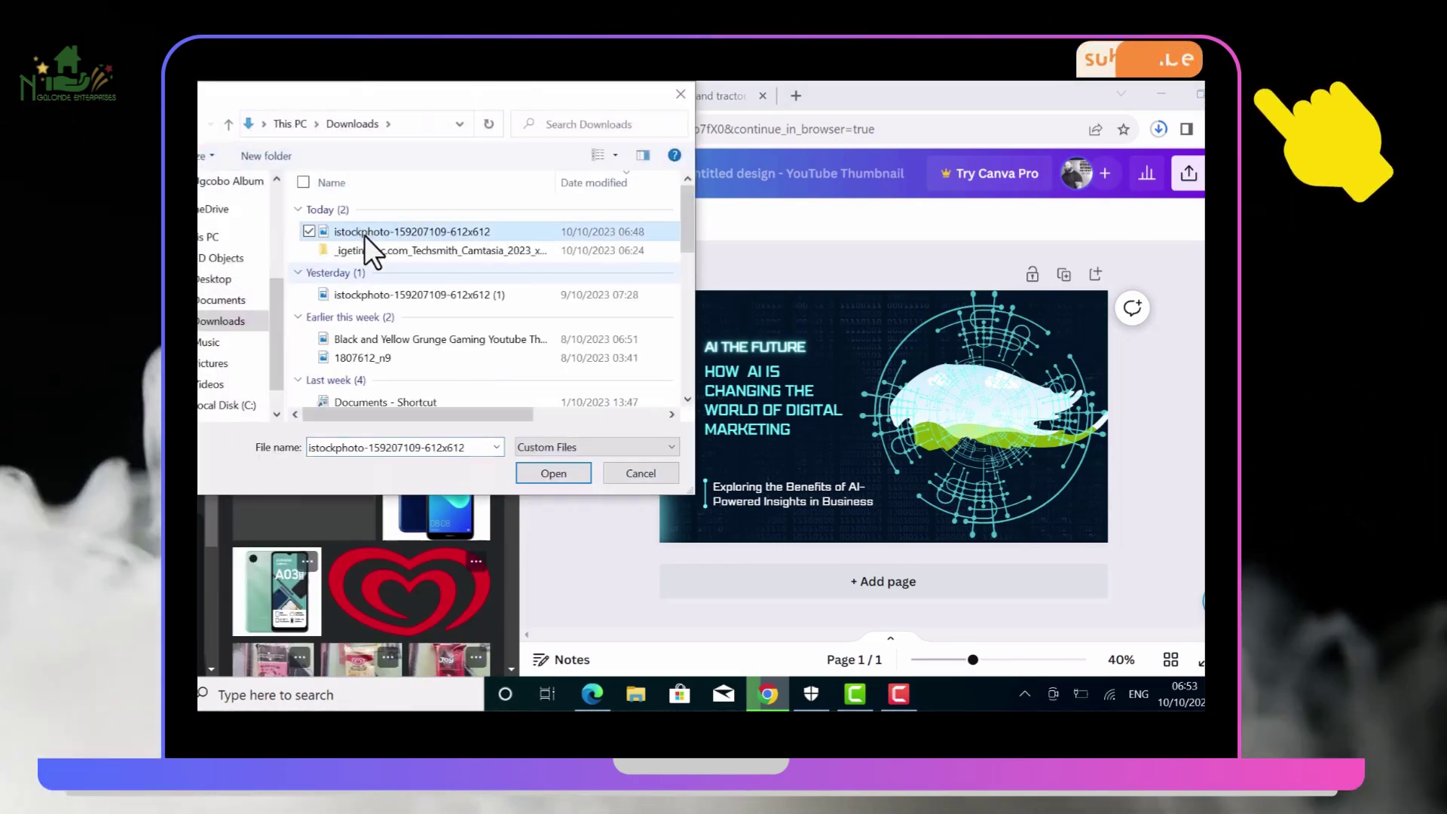
click(540, 475)
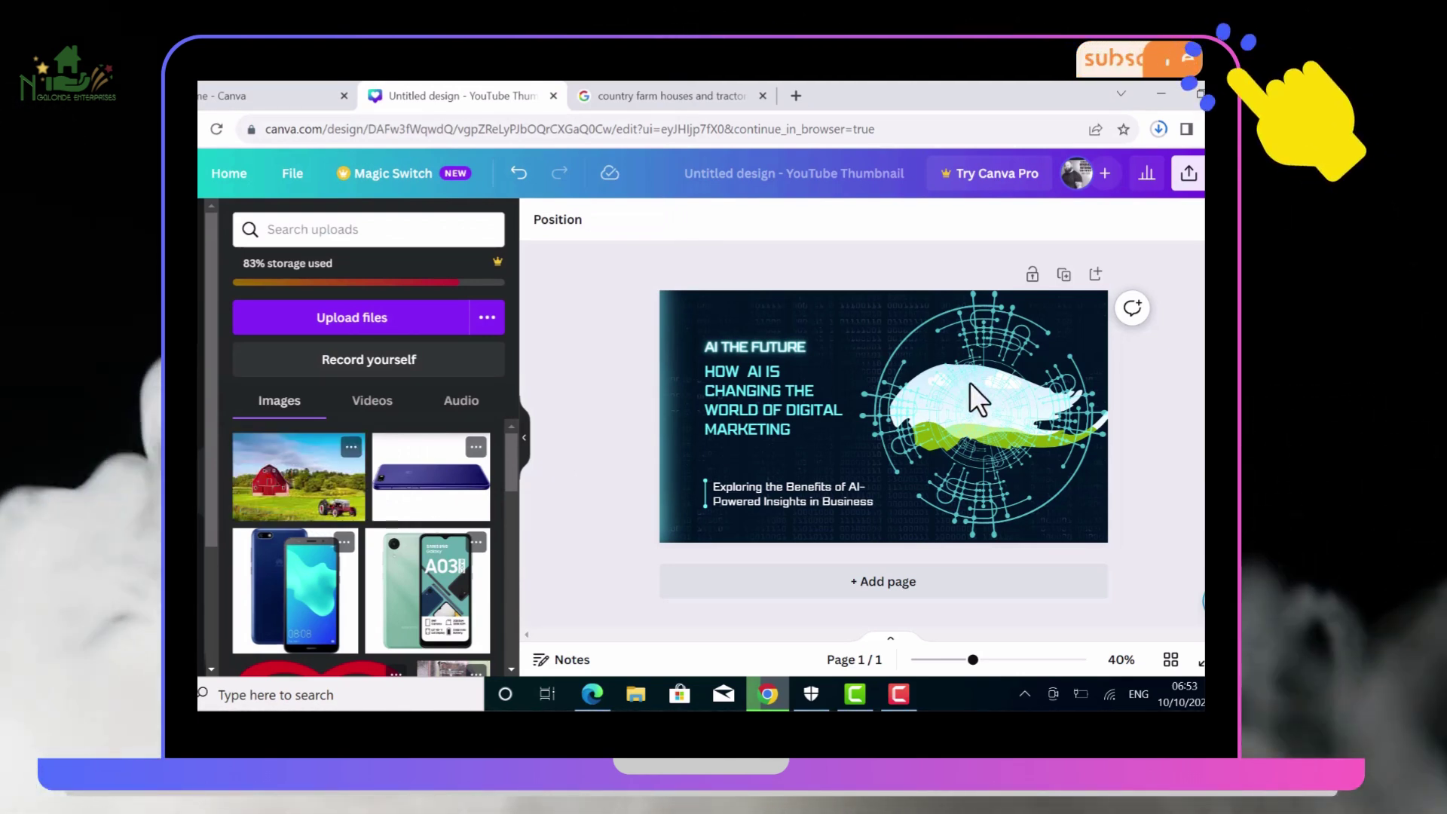
Move the circuit graphic left over the title and enlarge the frame to about 904 × 346 px
click(969, 416)
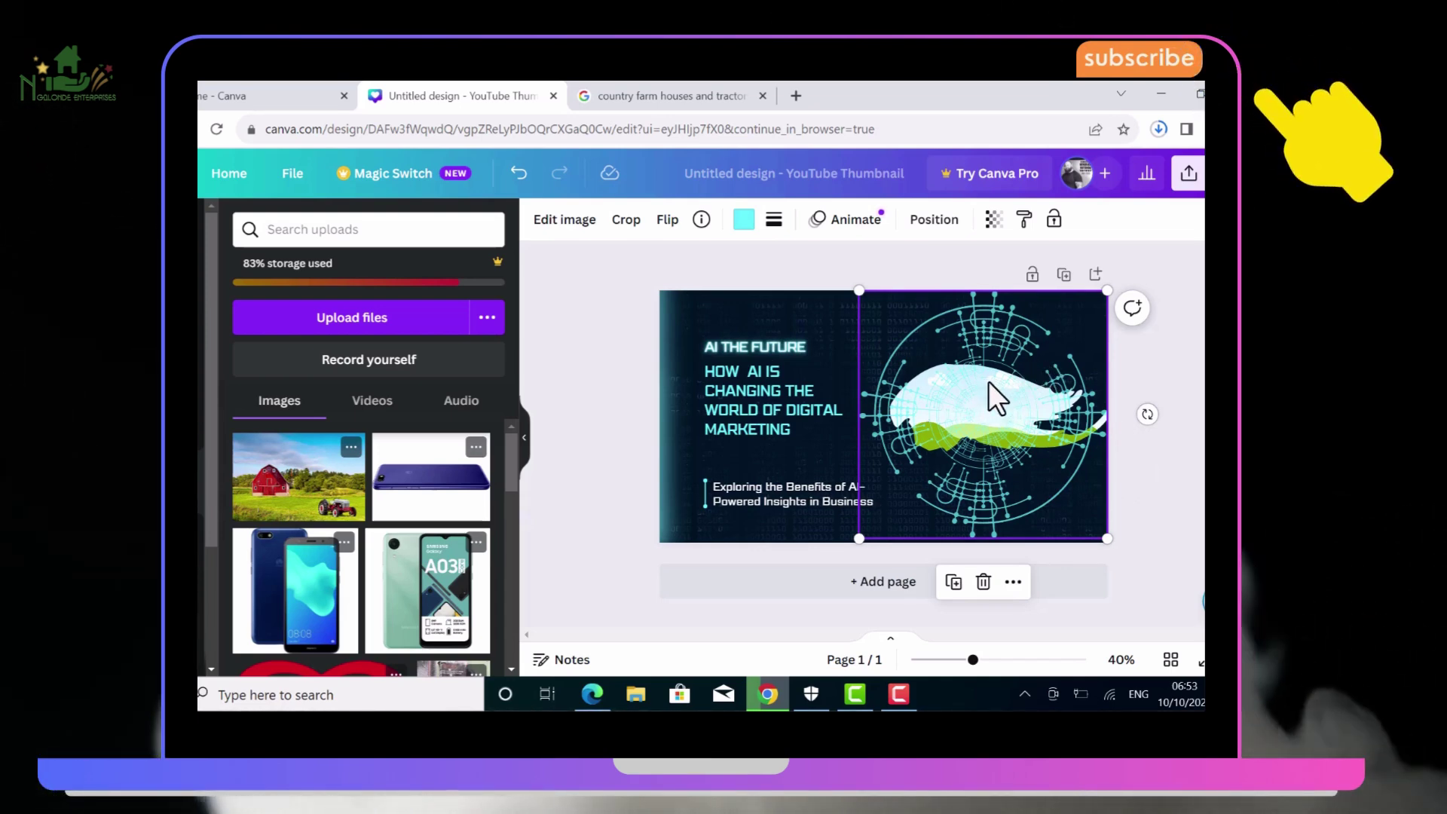
drag(934, 385, 793, 397)
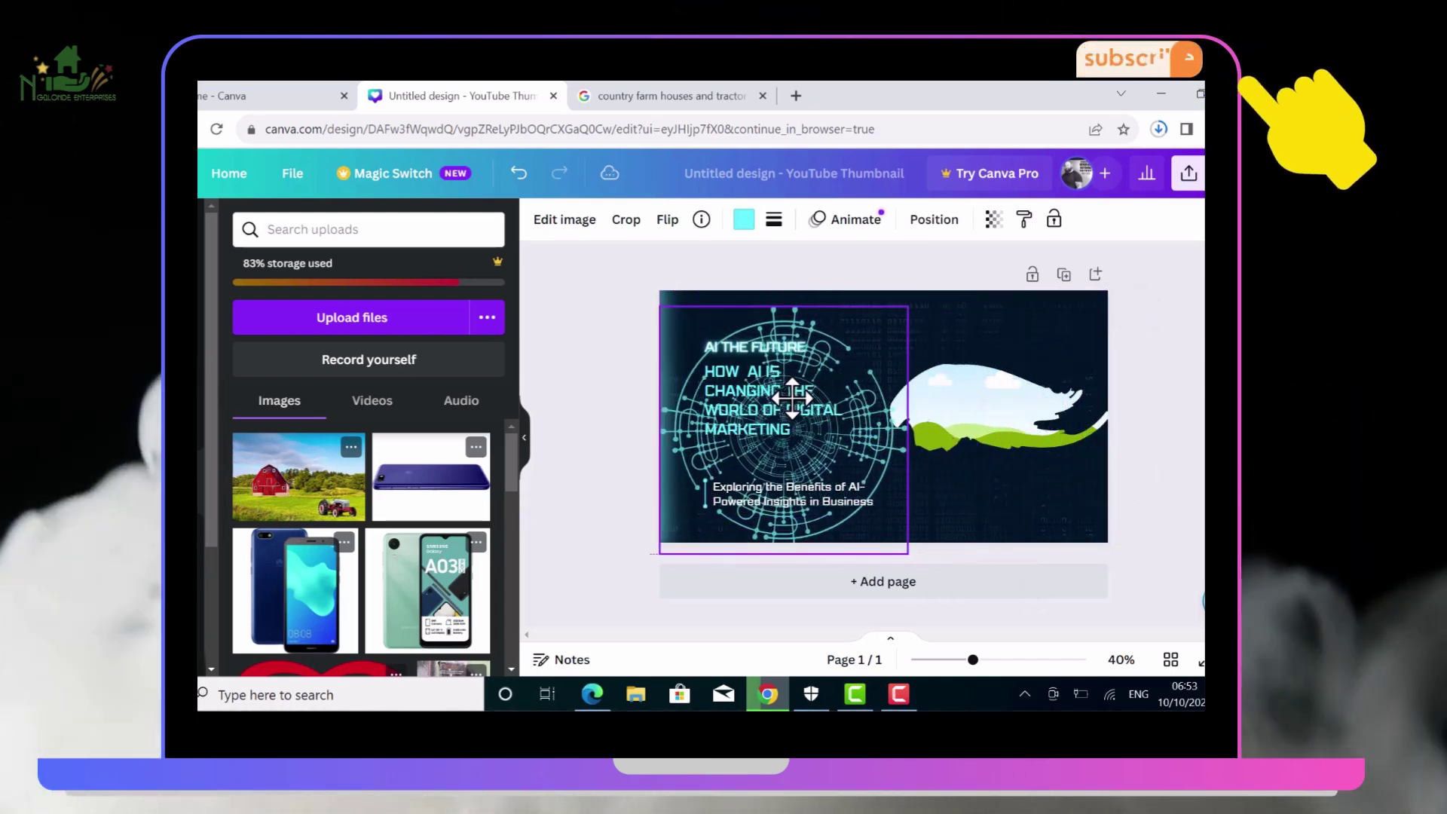
click(1043, 427)
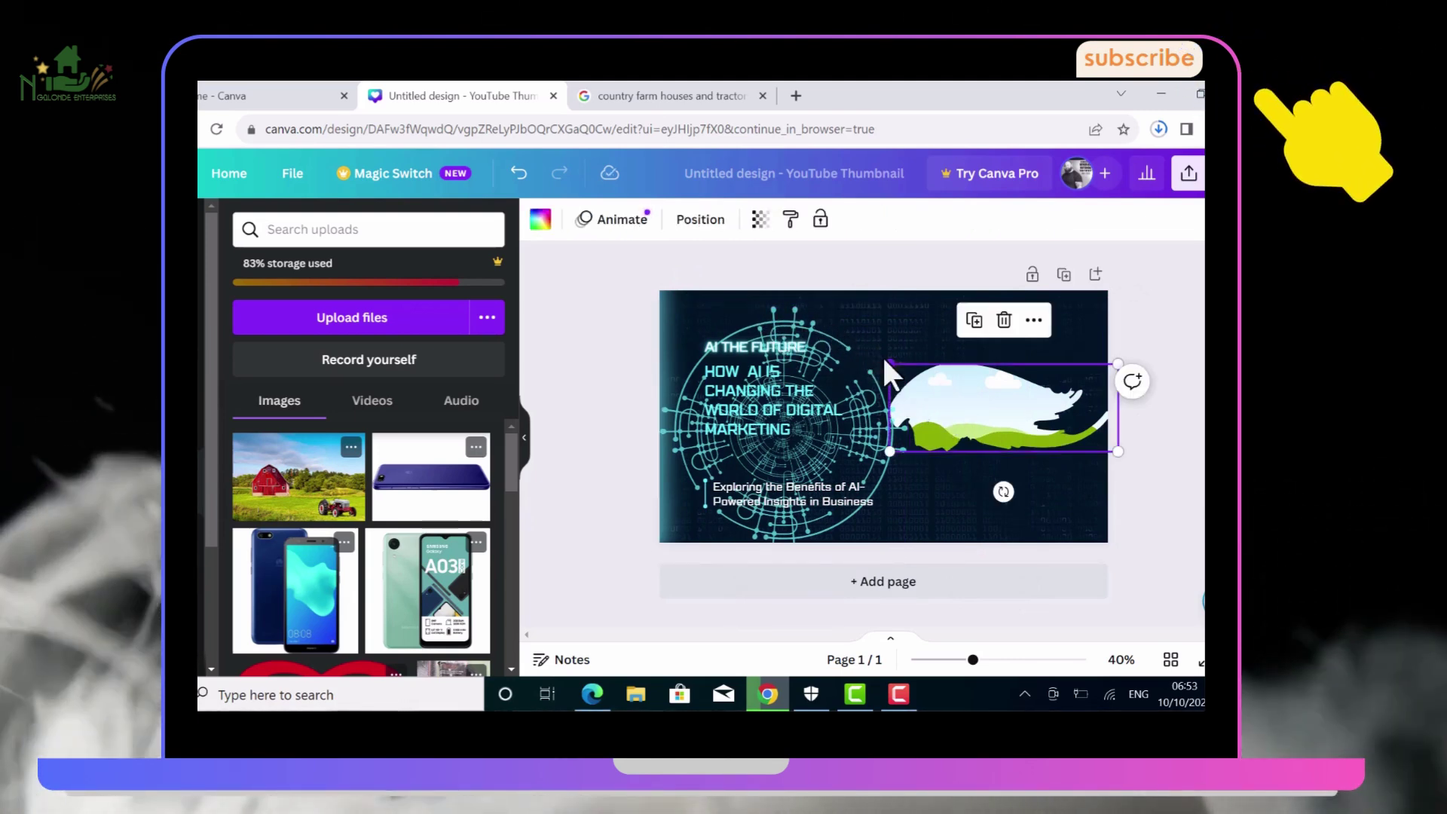
drag(885, 360, 857, 327)
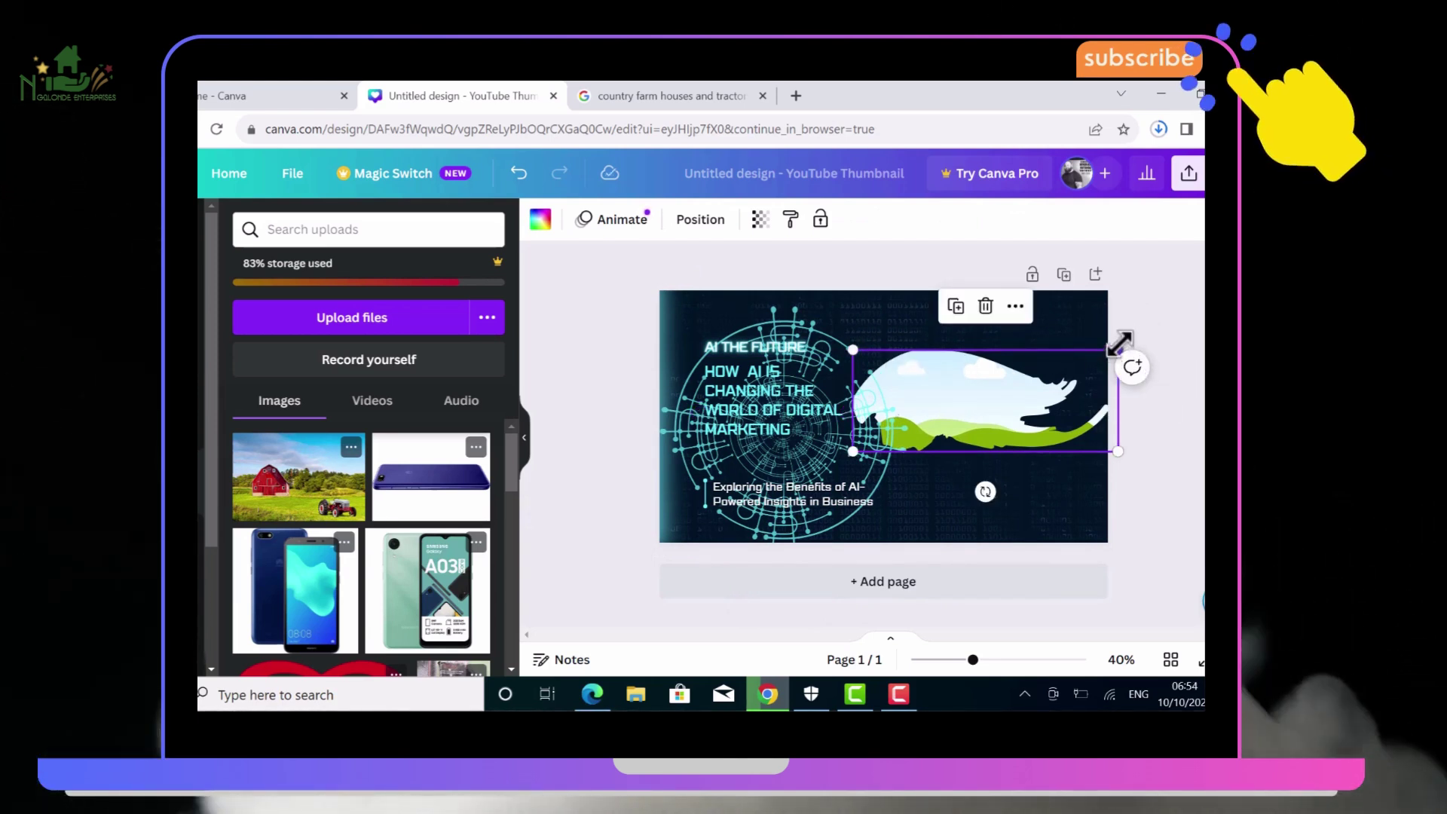
mouse_move(1120, 343)
mouse_down()
mouse_move(1137, 324)
mouse_move(1142, 335)
mouse_up()
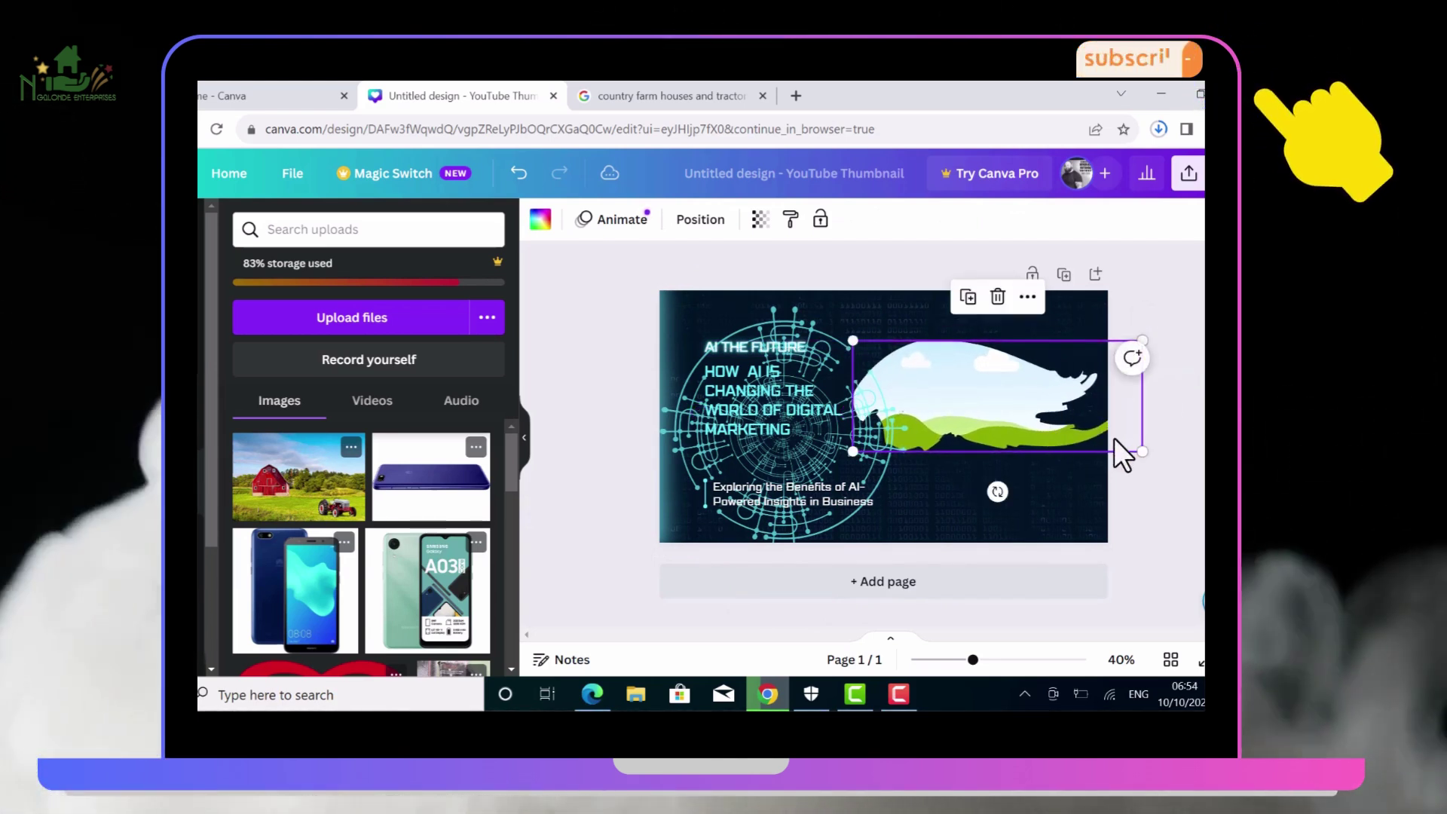
drag(1141, 453, 1176, 519)
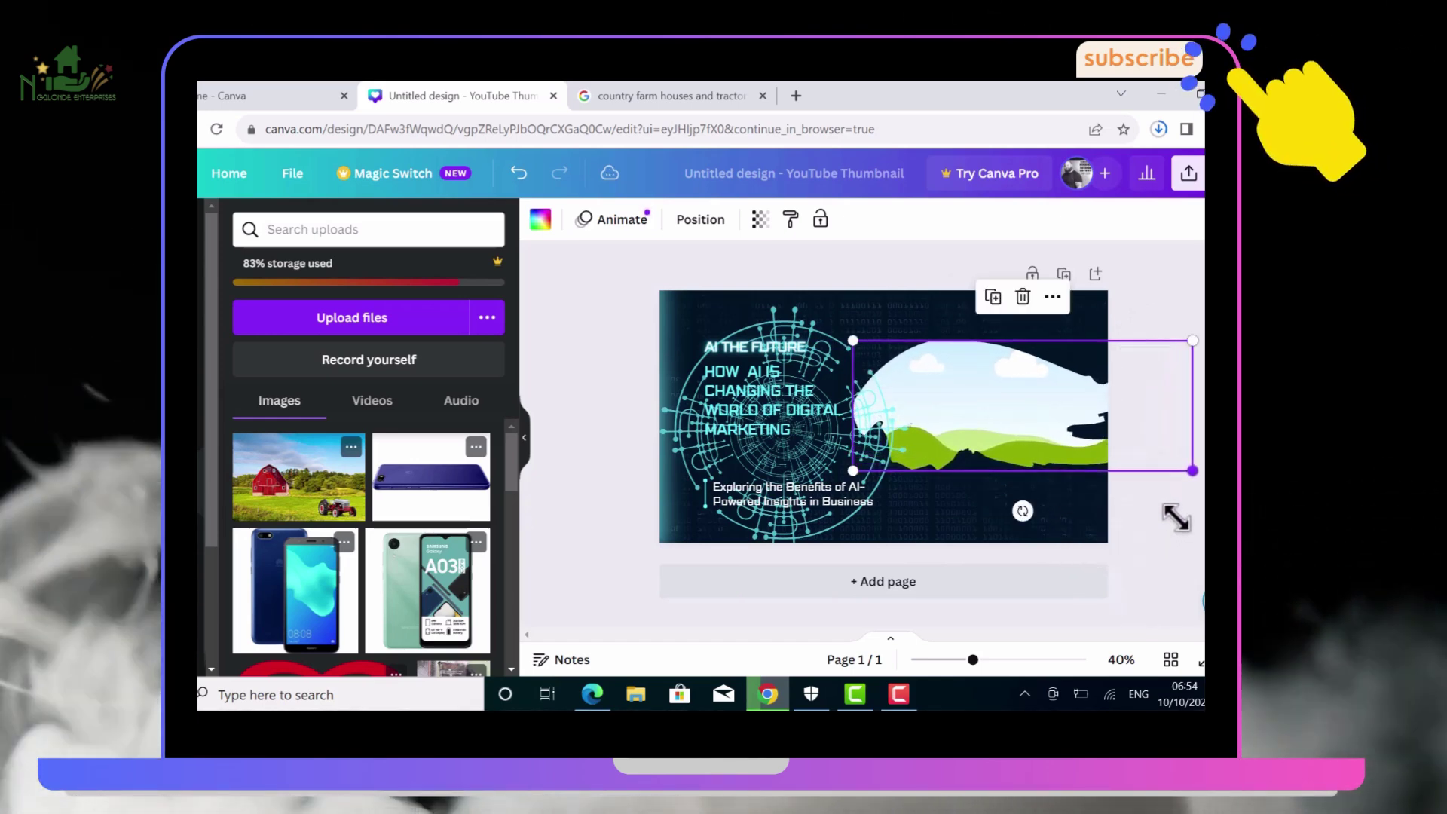
drag(992, 397, 948, 408)
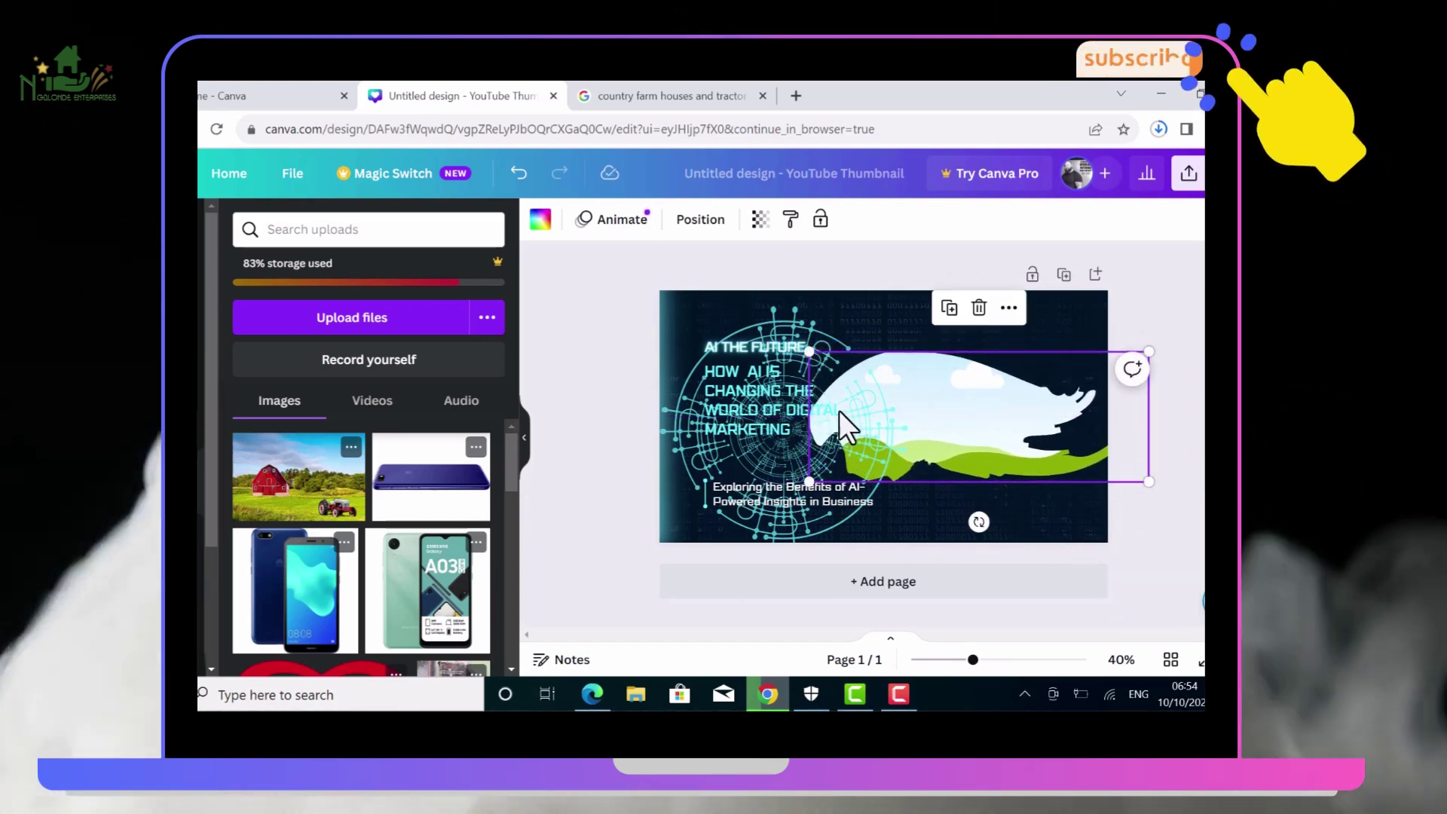
Drop the barn photo from the uploads into the landscape-shaped frame
click(784, 440)
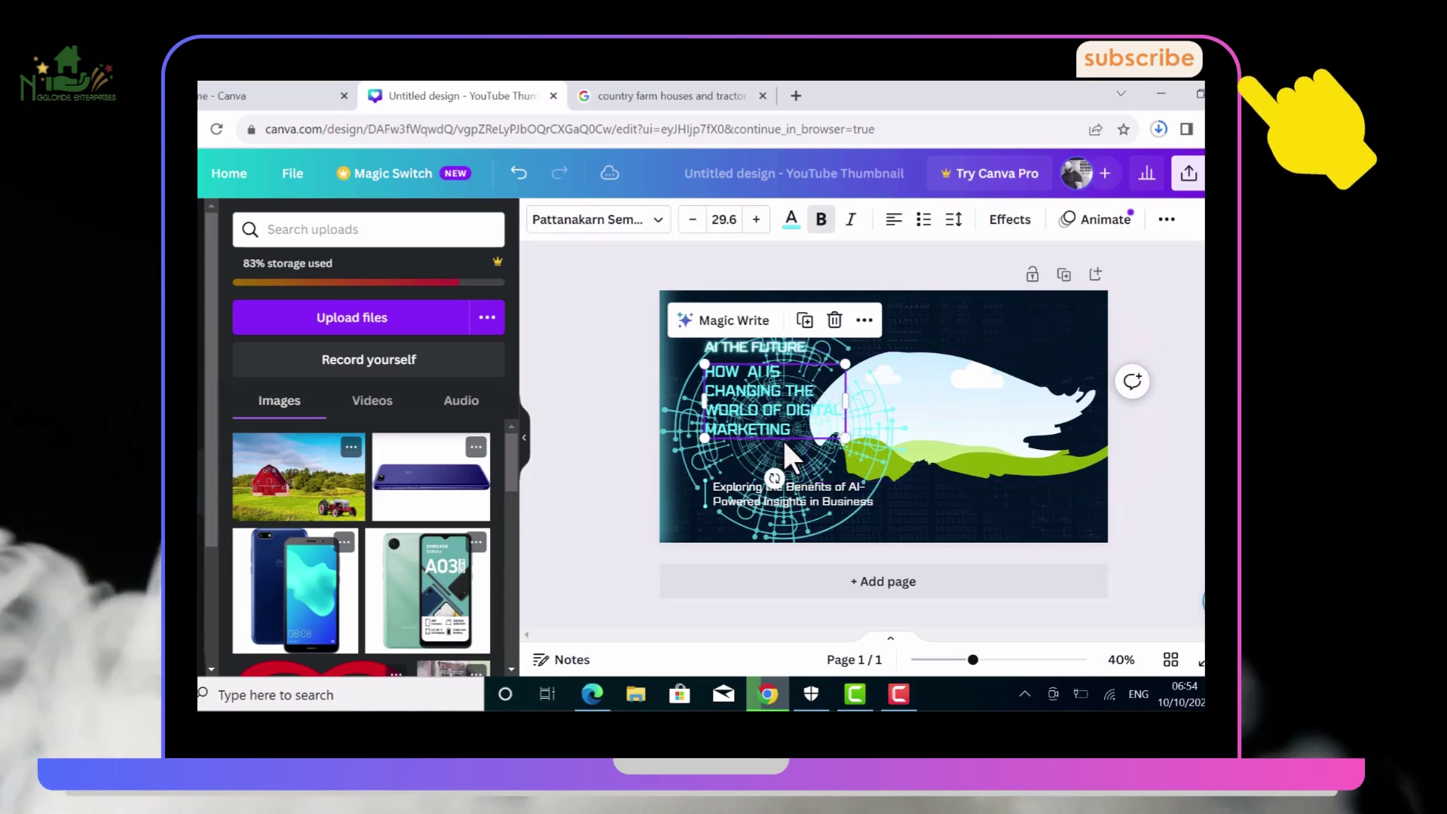
click(840, 462)
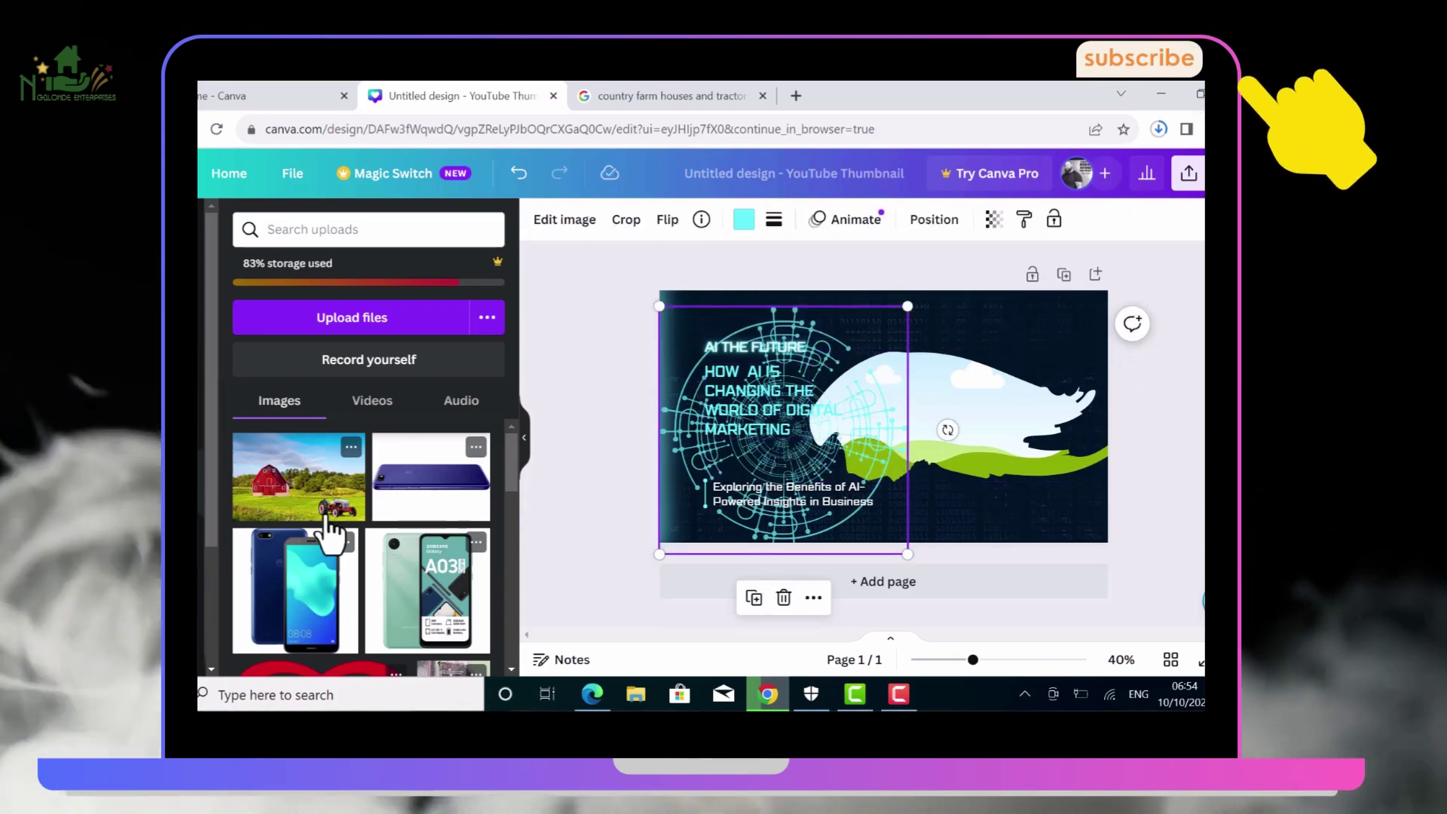
click(312, 512)
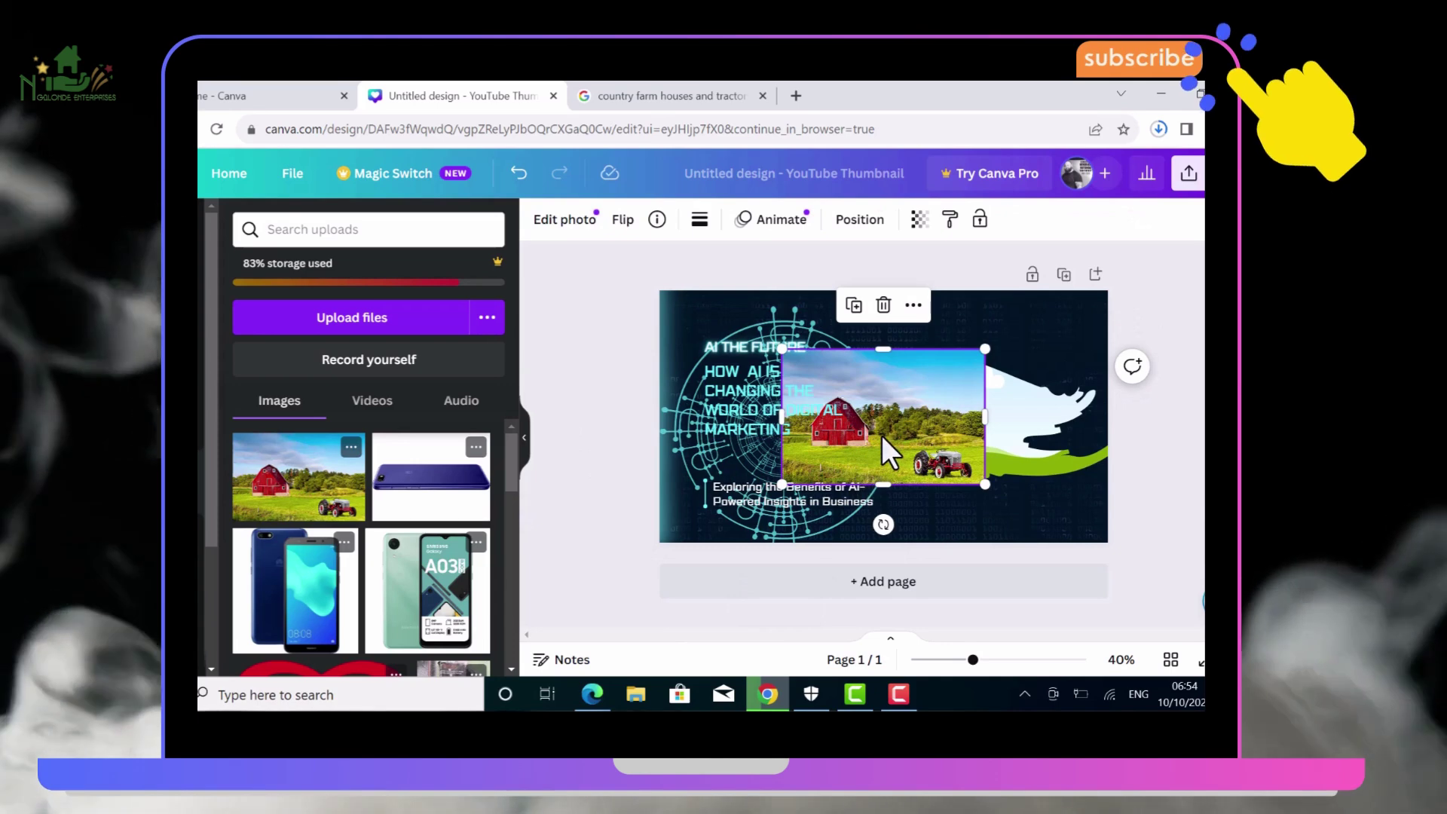
drag(880, 435, 991, 437)
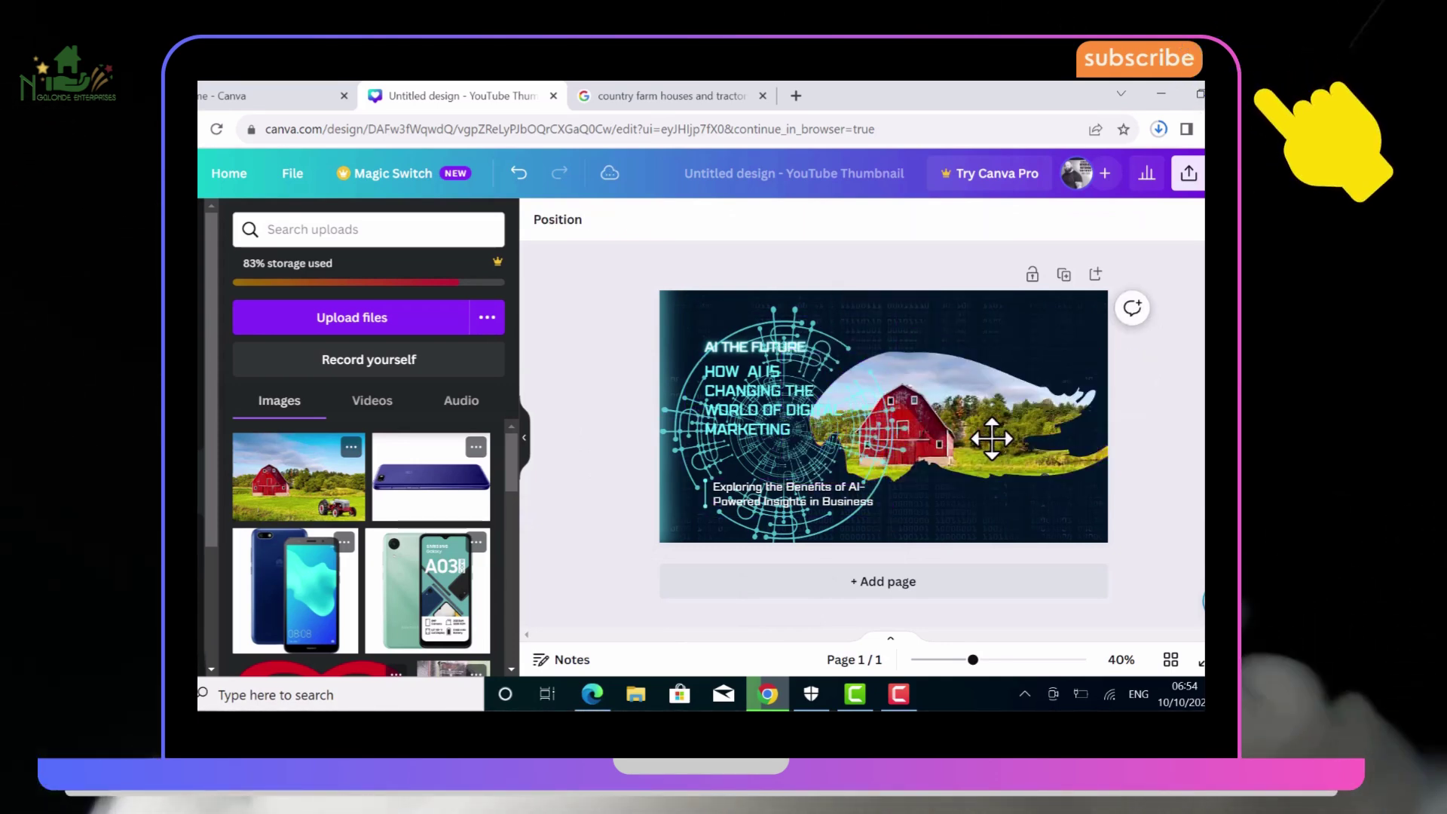
mouse_move(802, 452)
mouse_down()
mouse_move(992, 457)
mouse_move(784, 471)
mouse_up()
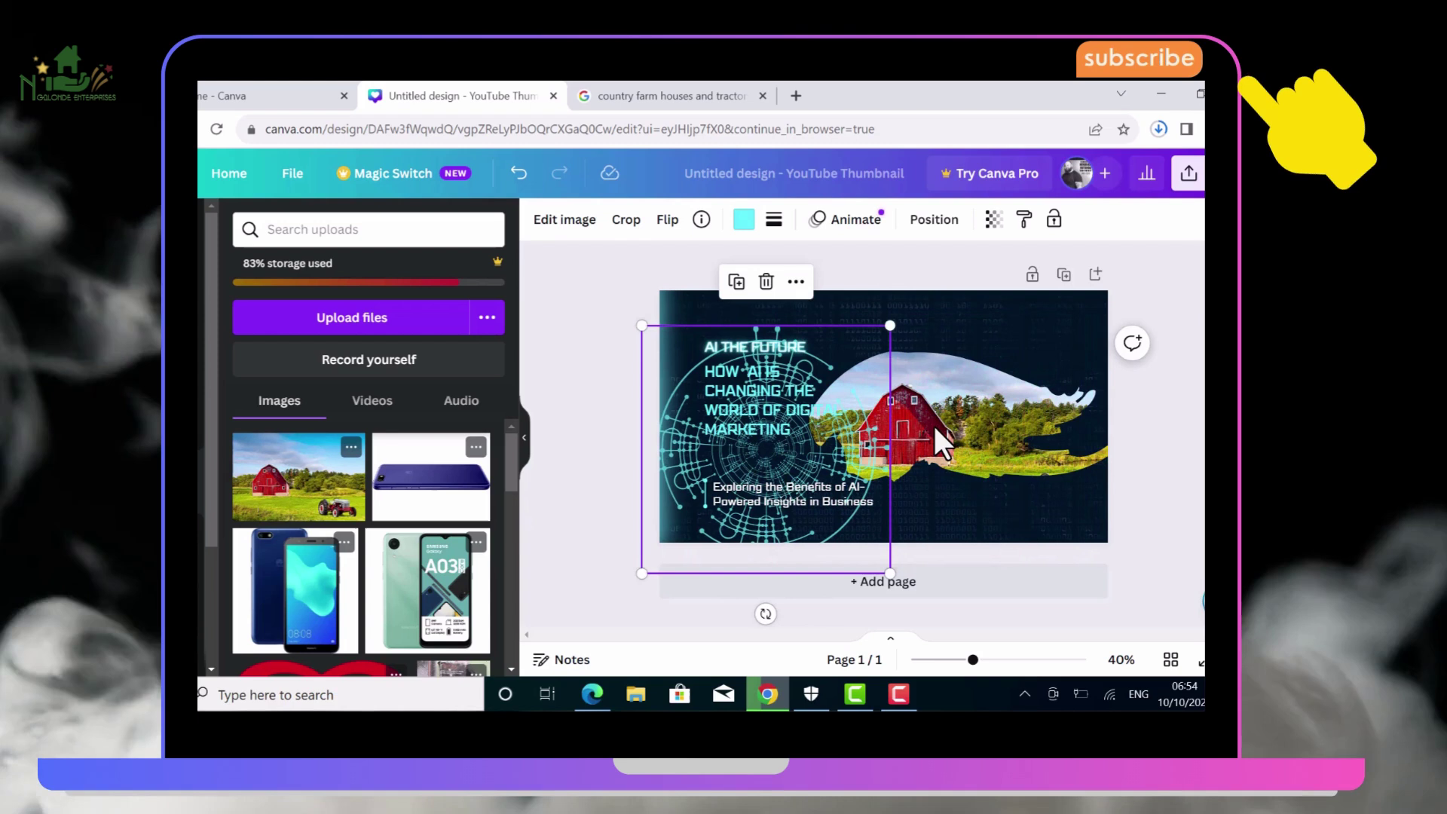
Shift the barn photo up and left inside the frame, then move the circuit graphic back over its right side
click(935, 427)
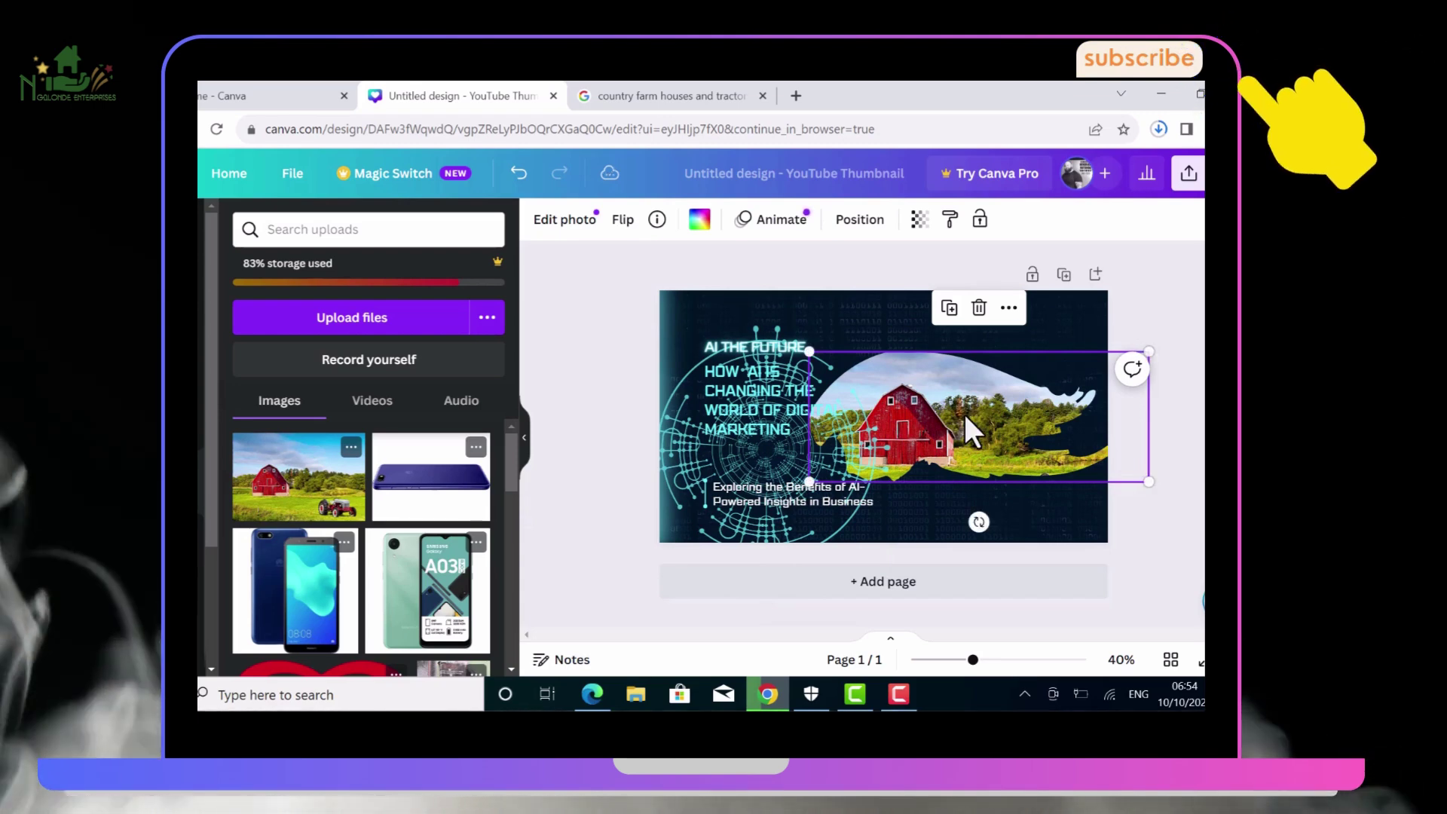
drag(963, 413, 963, 414)
double_click(963, 416)
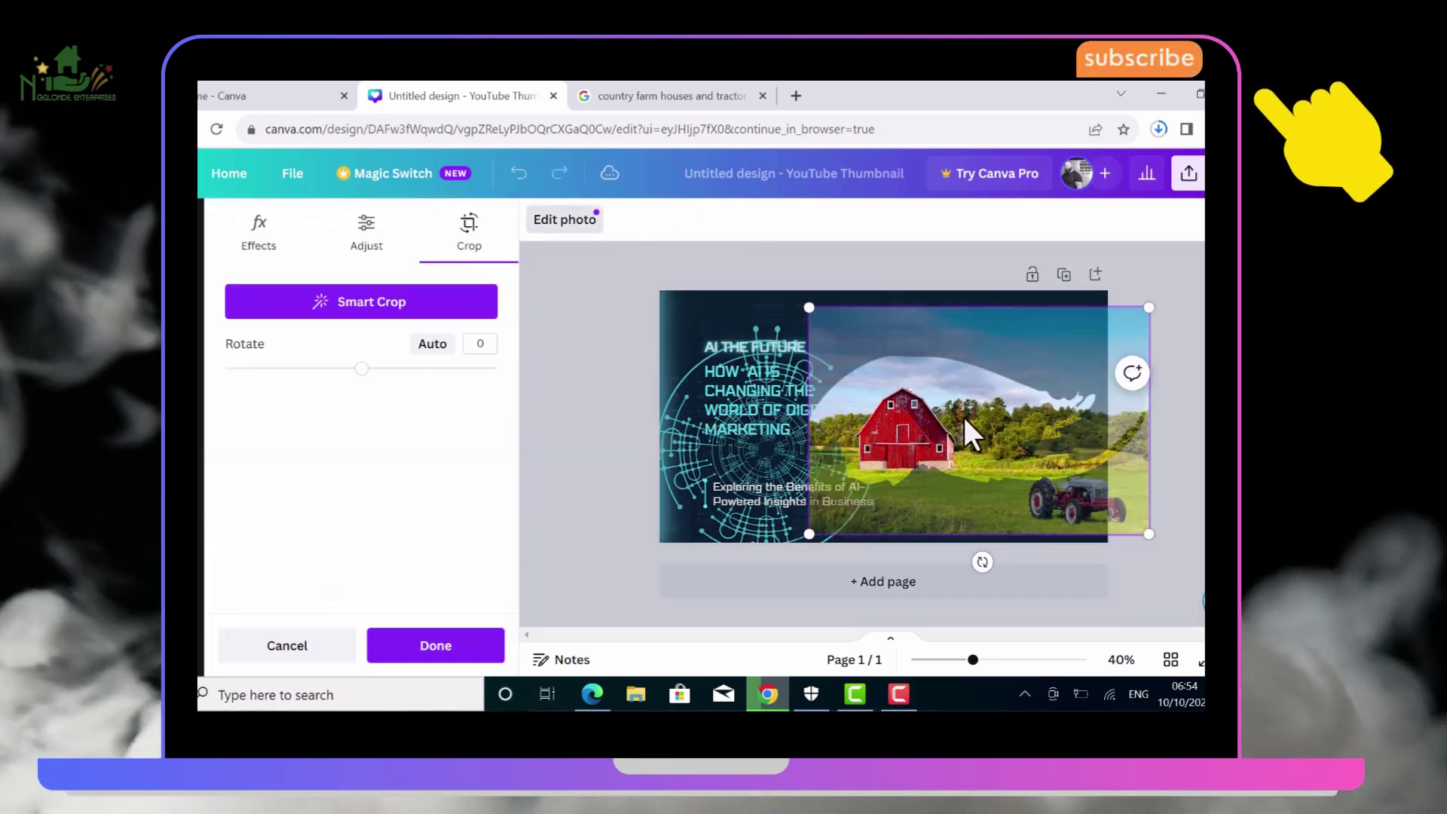
drag(963, 415, 900, 355)
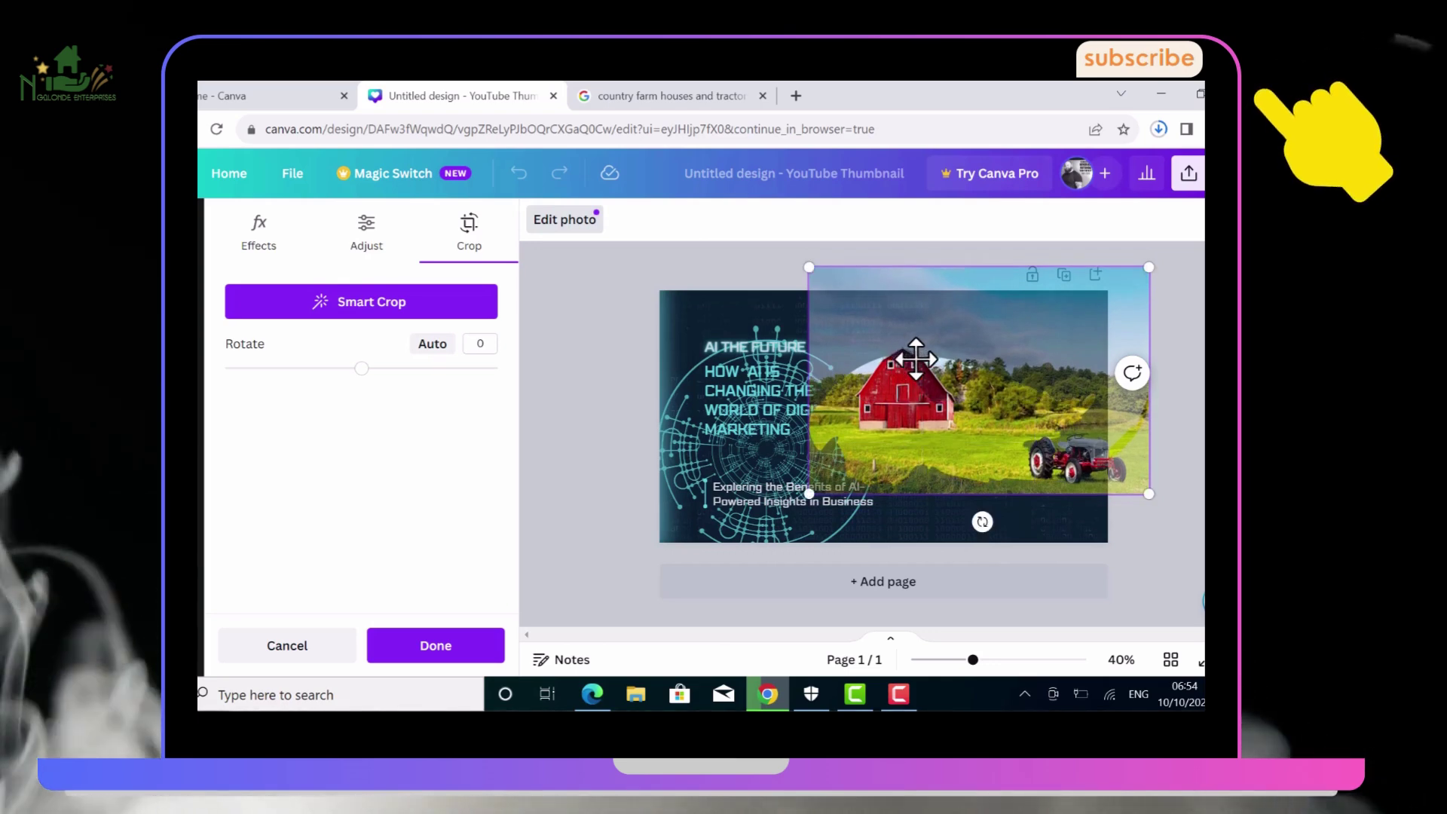
click(1038, 355)
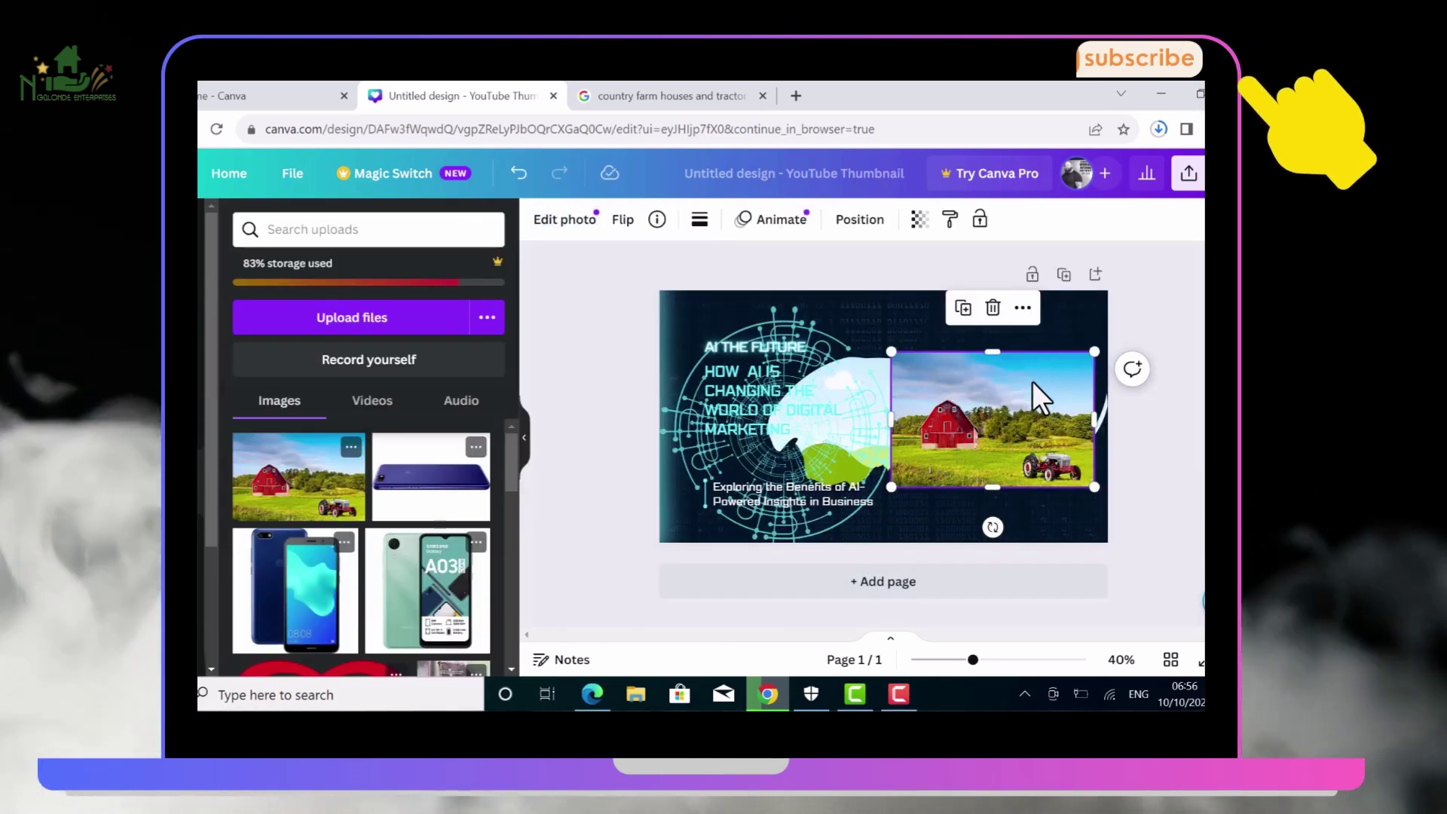
drag(1033, 382, 961, 403)
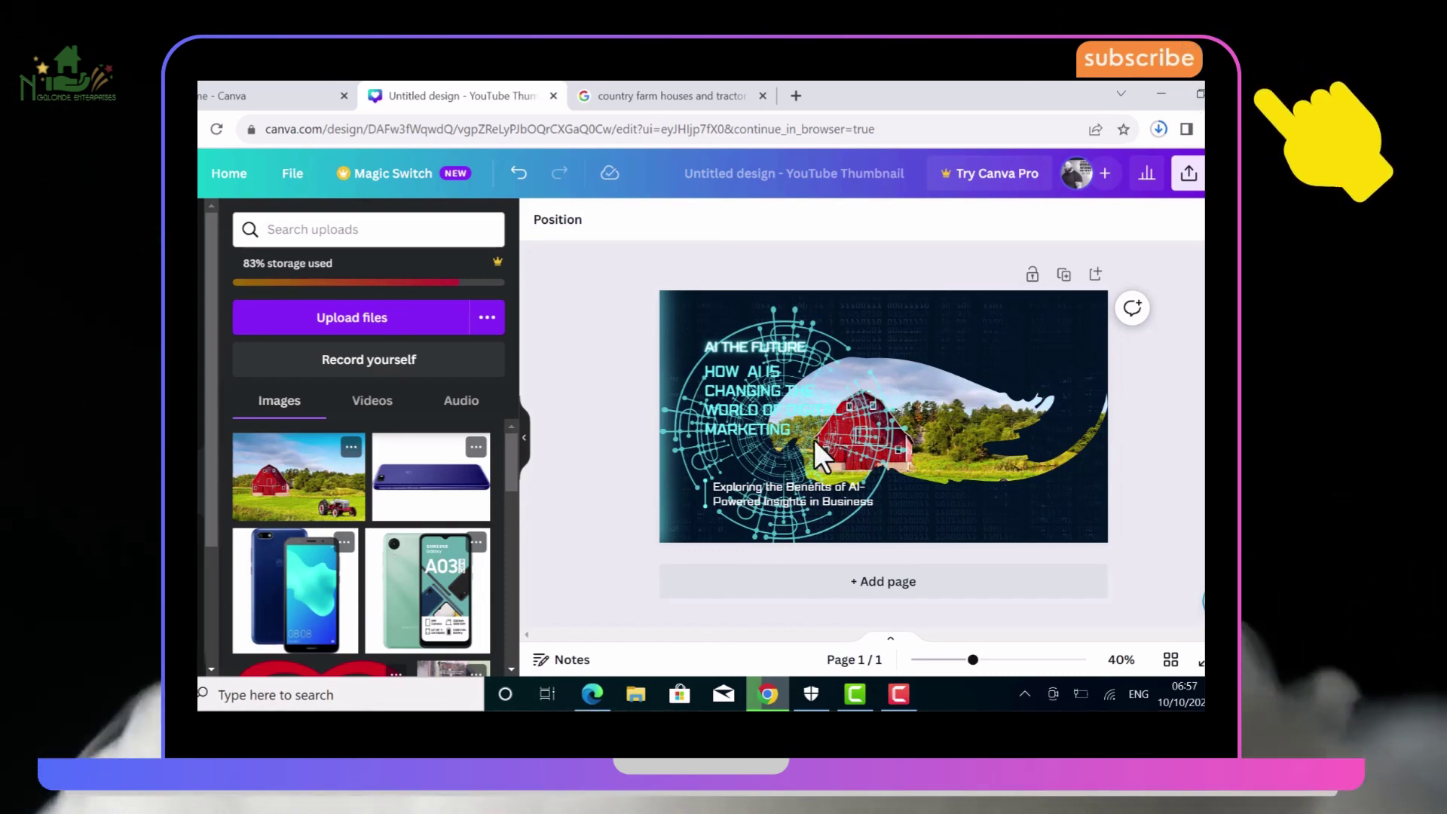
drag(814, 440, 996, 434)
Replace the old headline text with 'AI POWERD FARM HOUSE'
click(1161, 381)
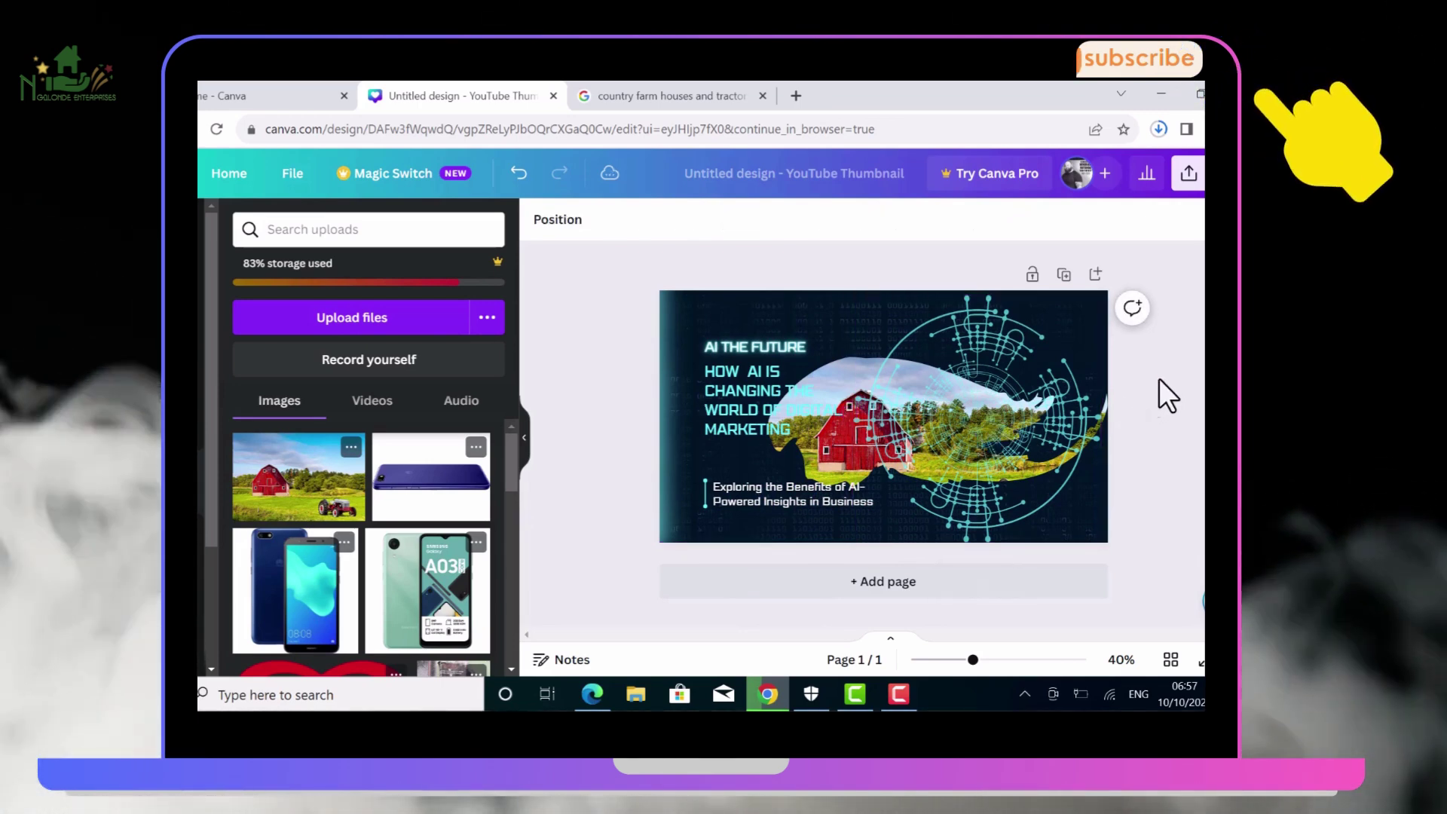
click(722, 410)
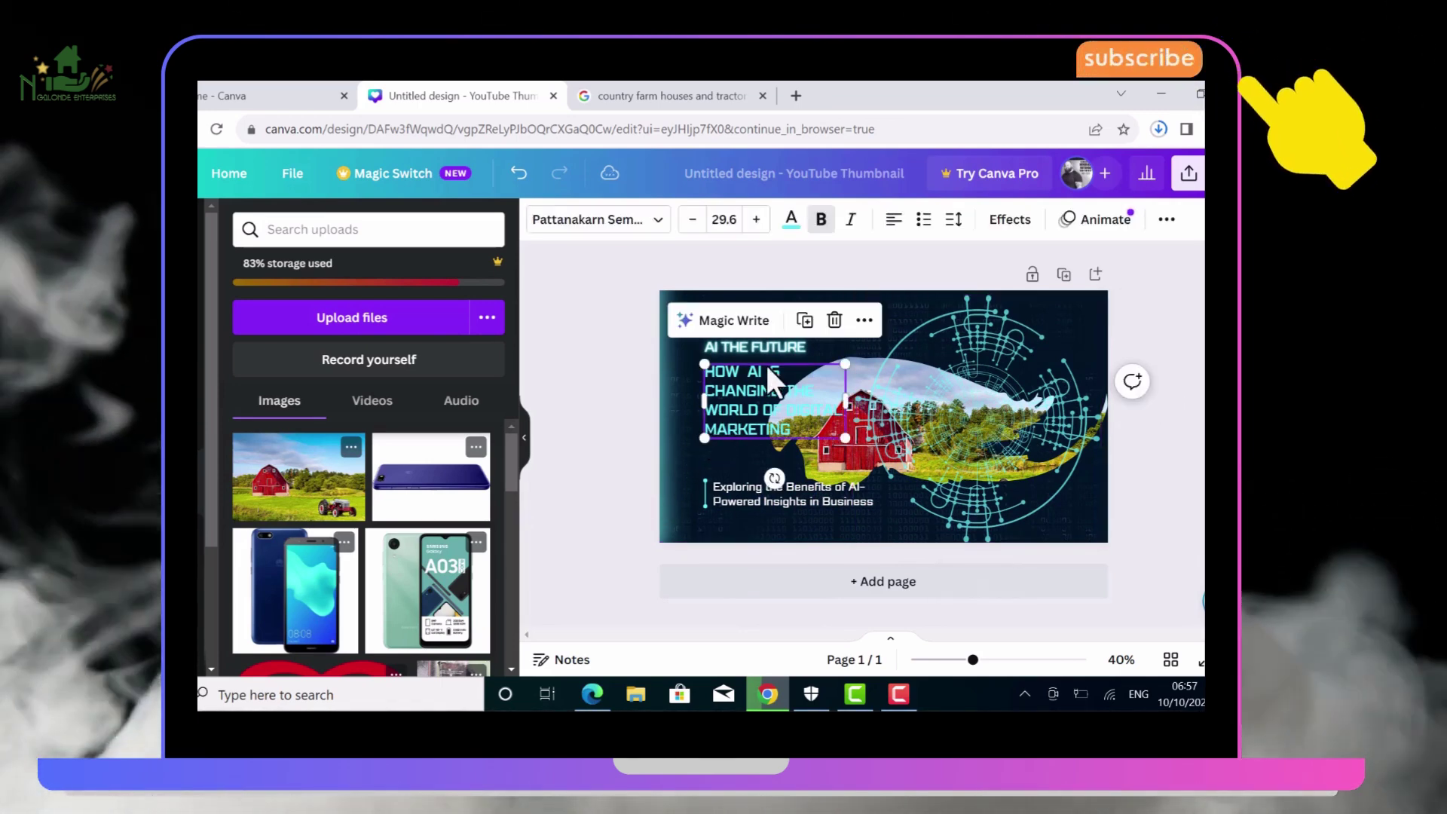
double_click(799, 424)
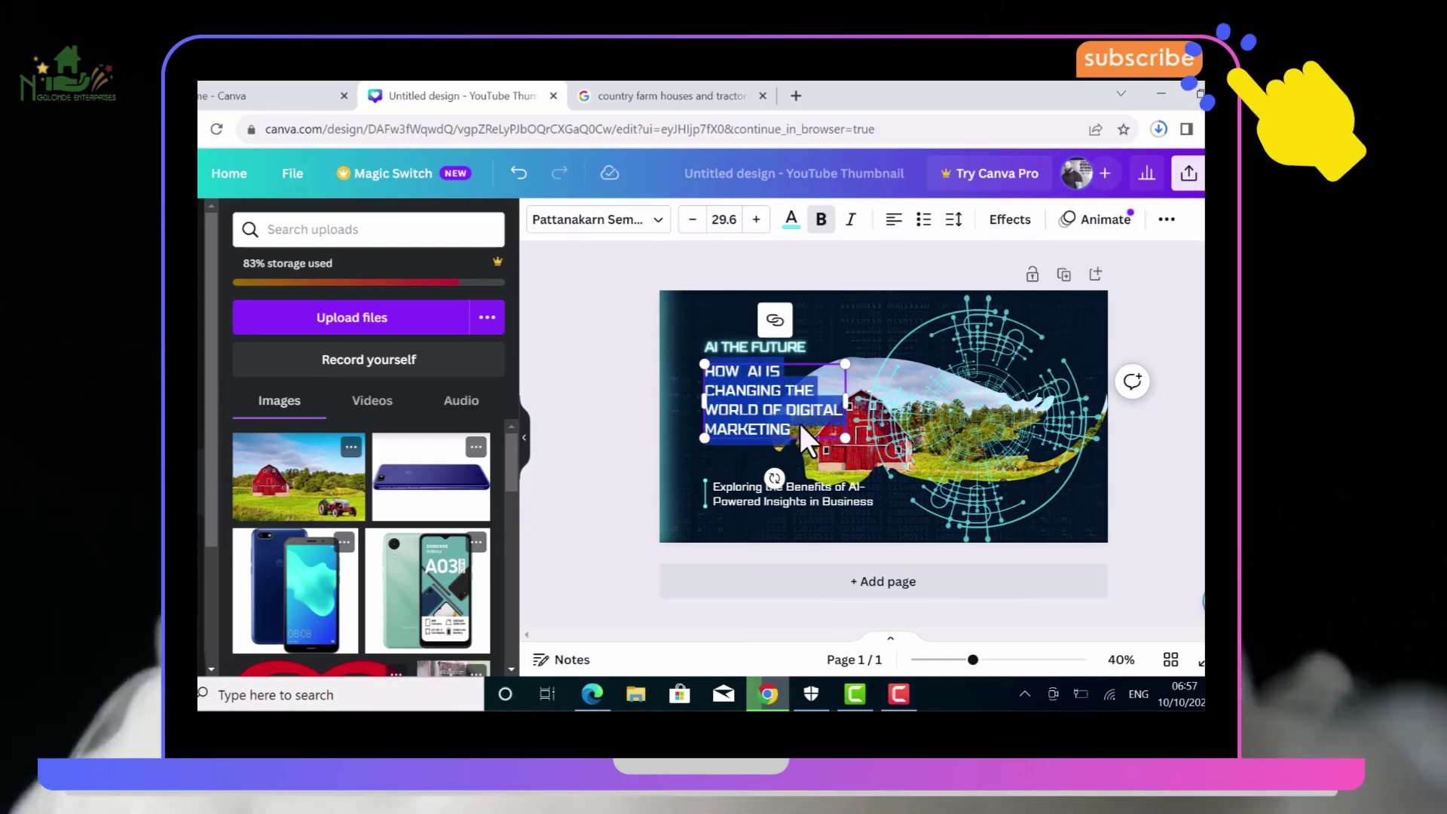
key(BackSpace)
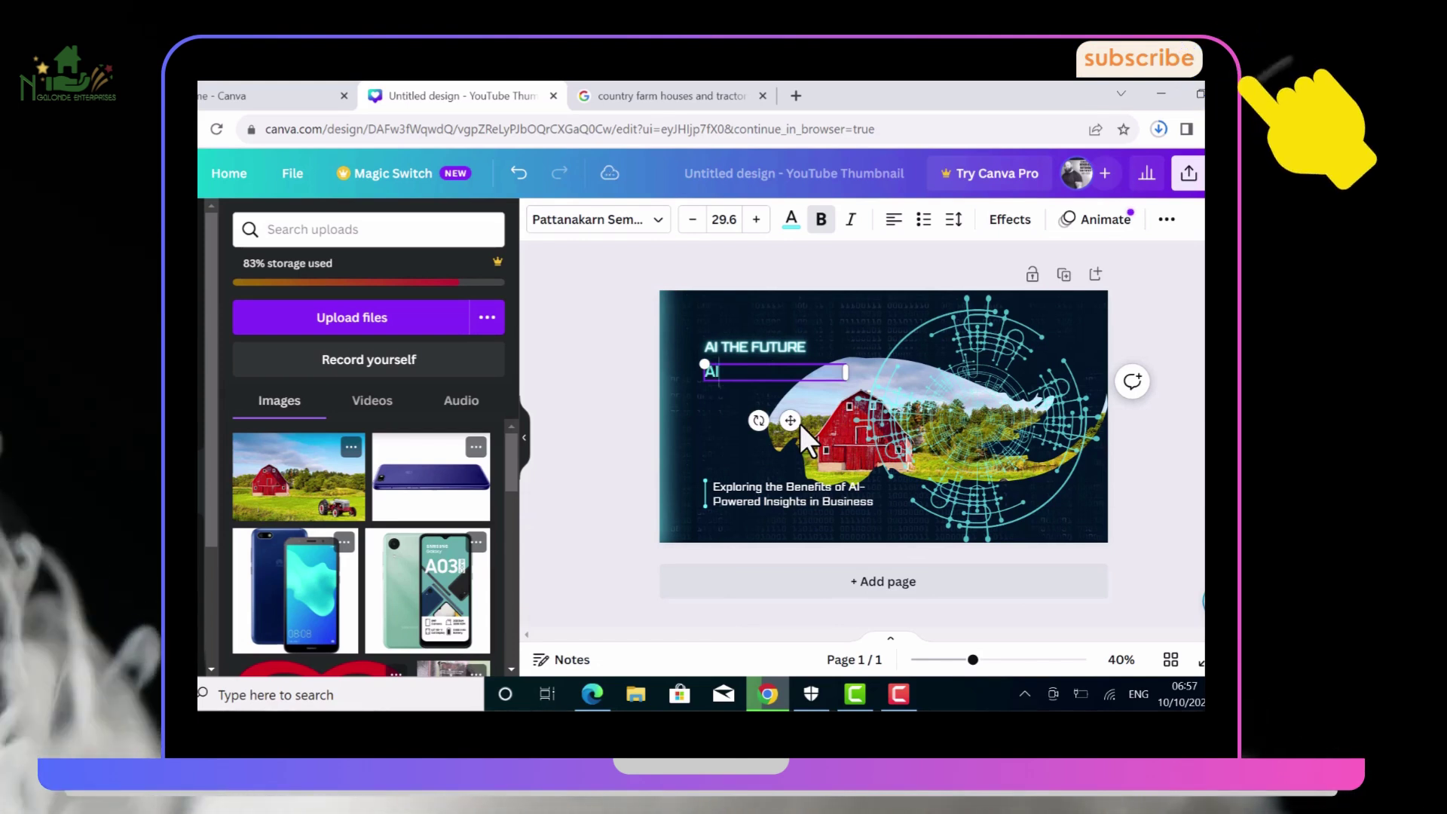
text(AI POWER)
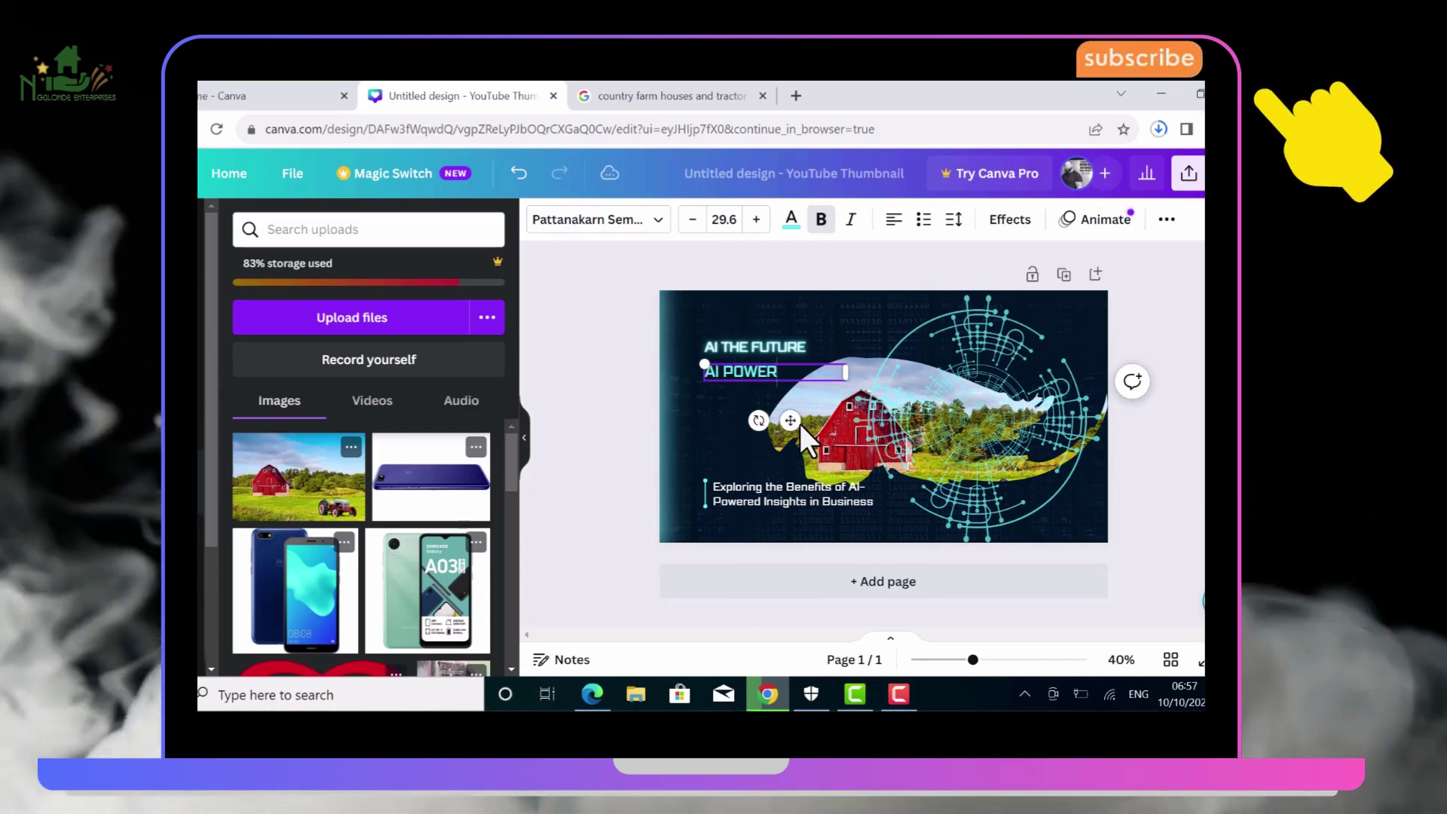
text(D)
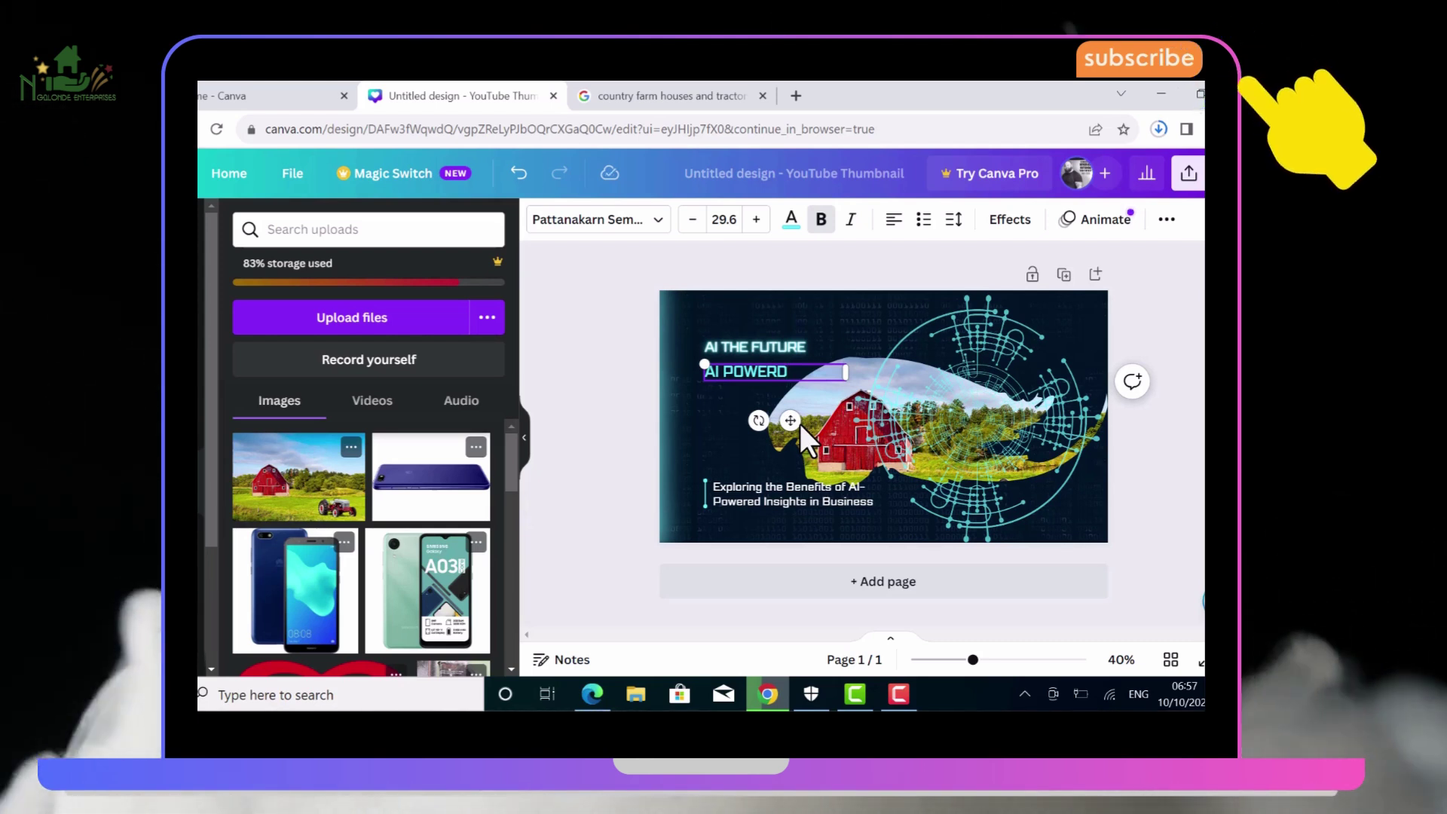
text( FA)
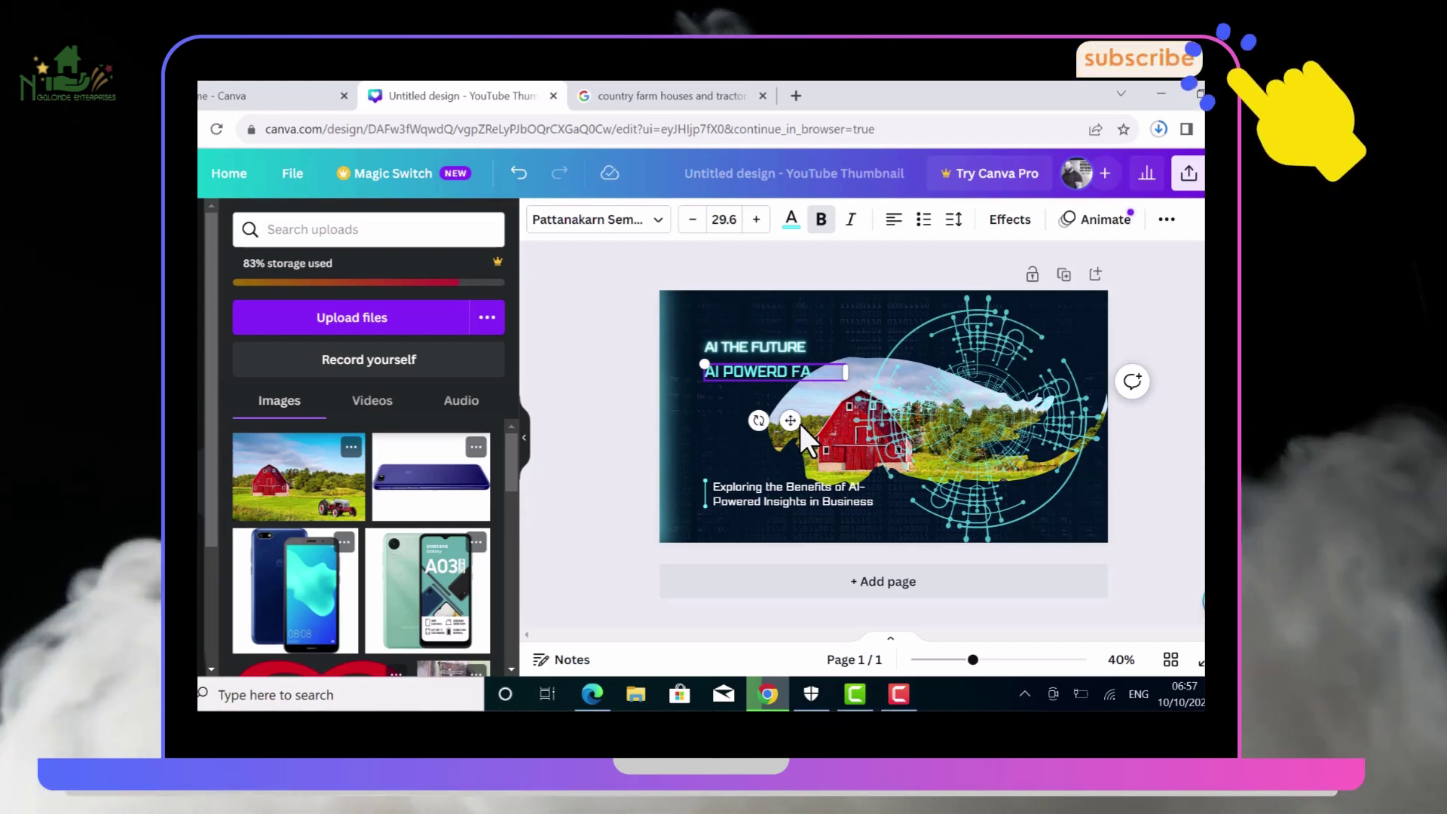
text(RM)
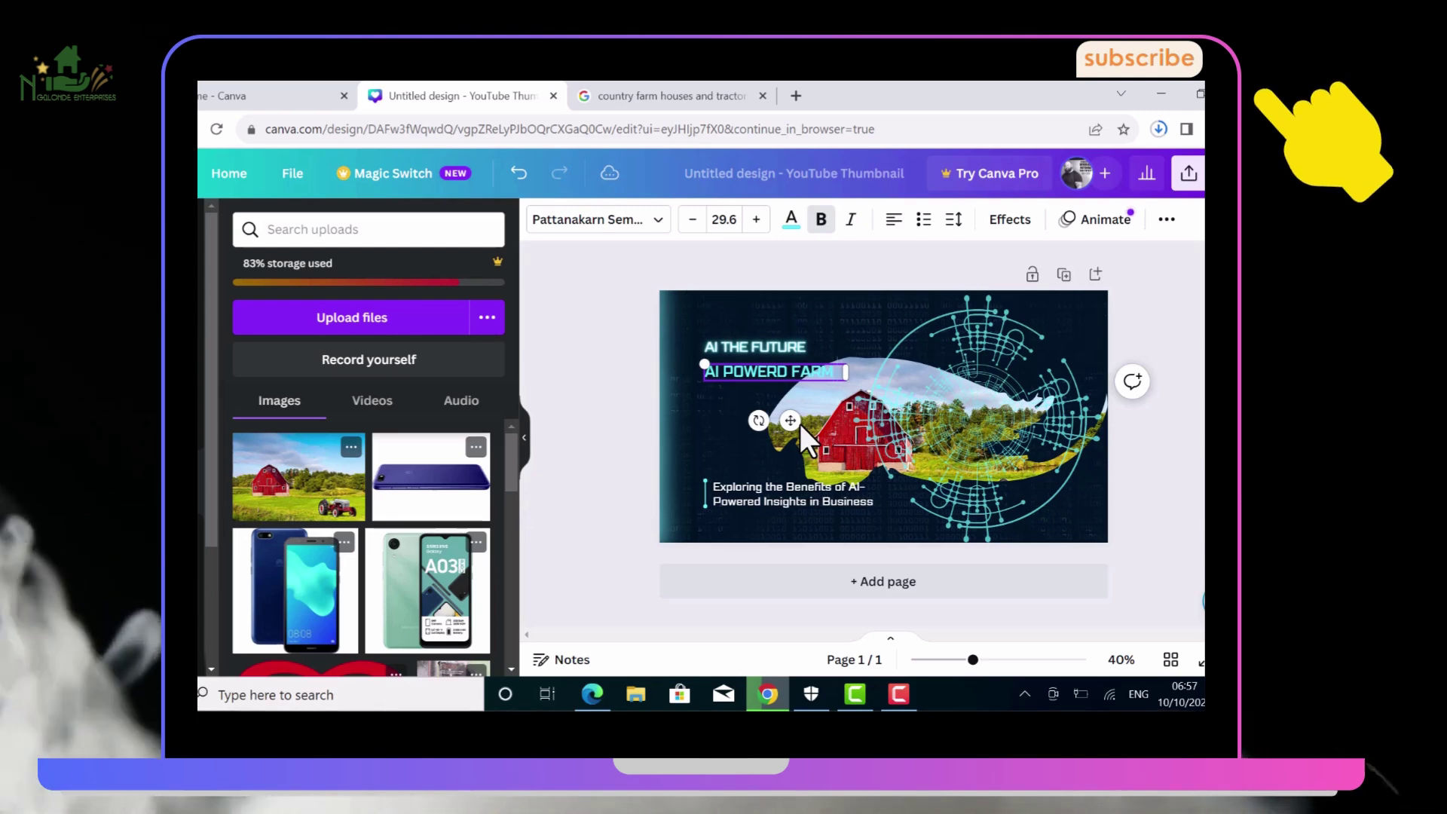
text( HOU)
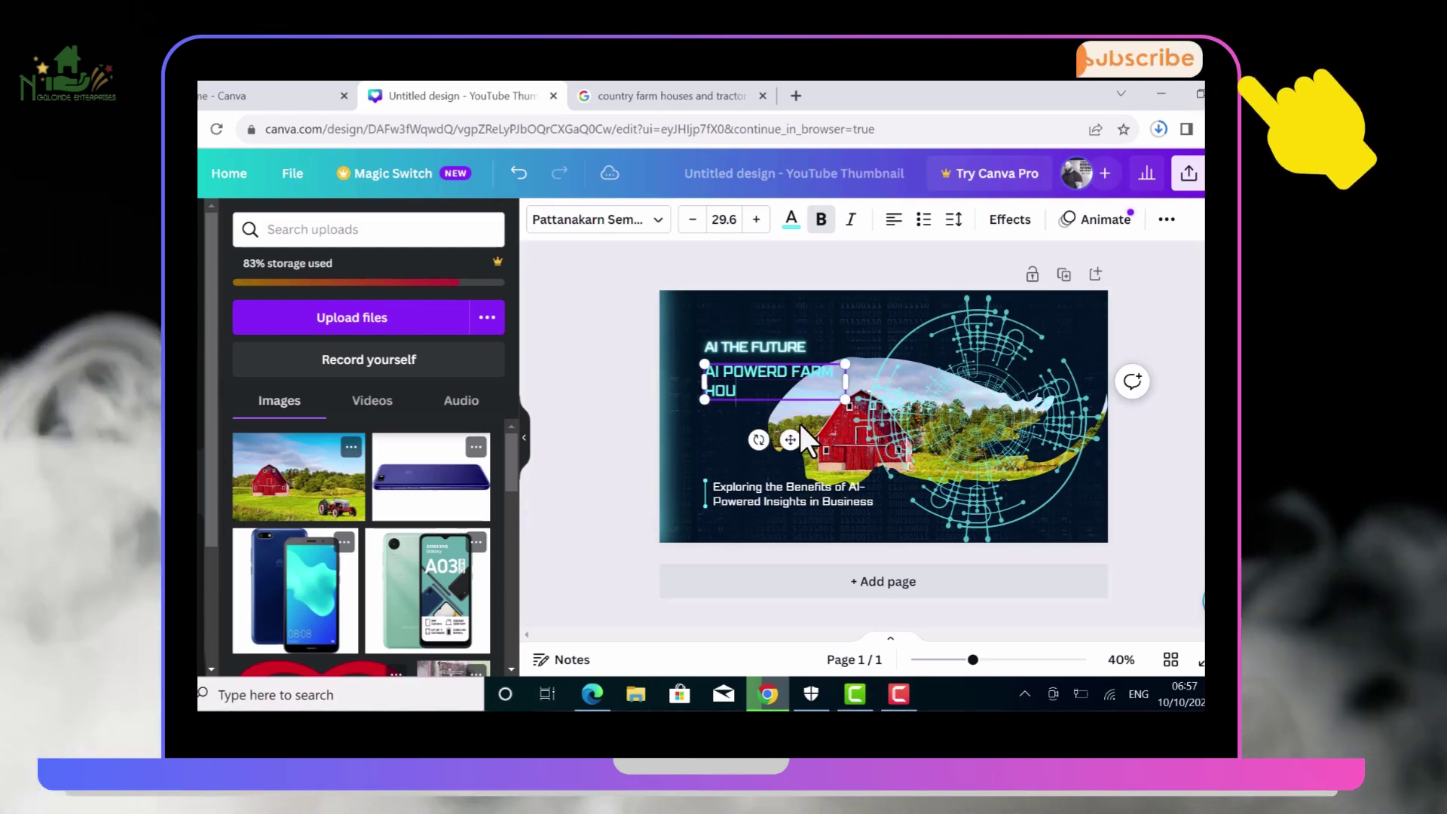
text(SE)
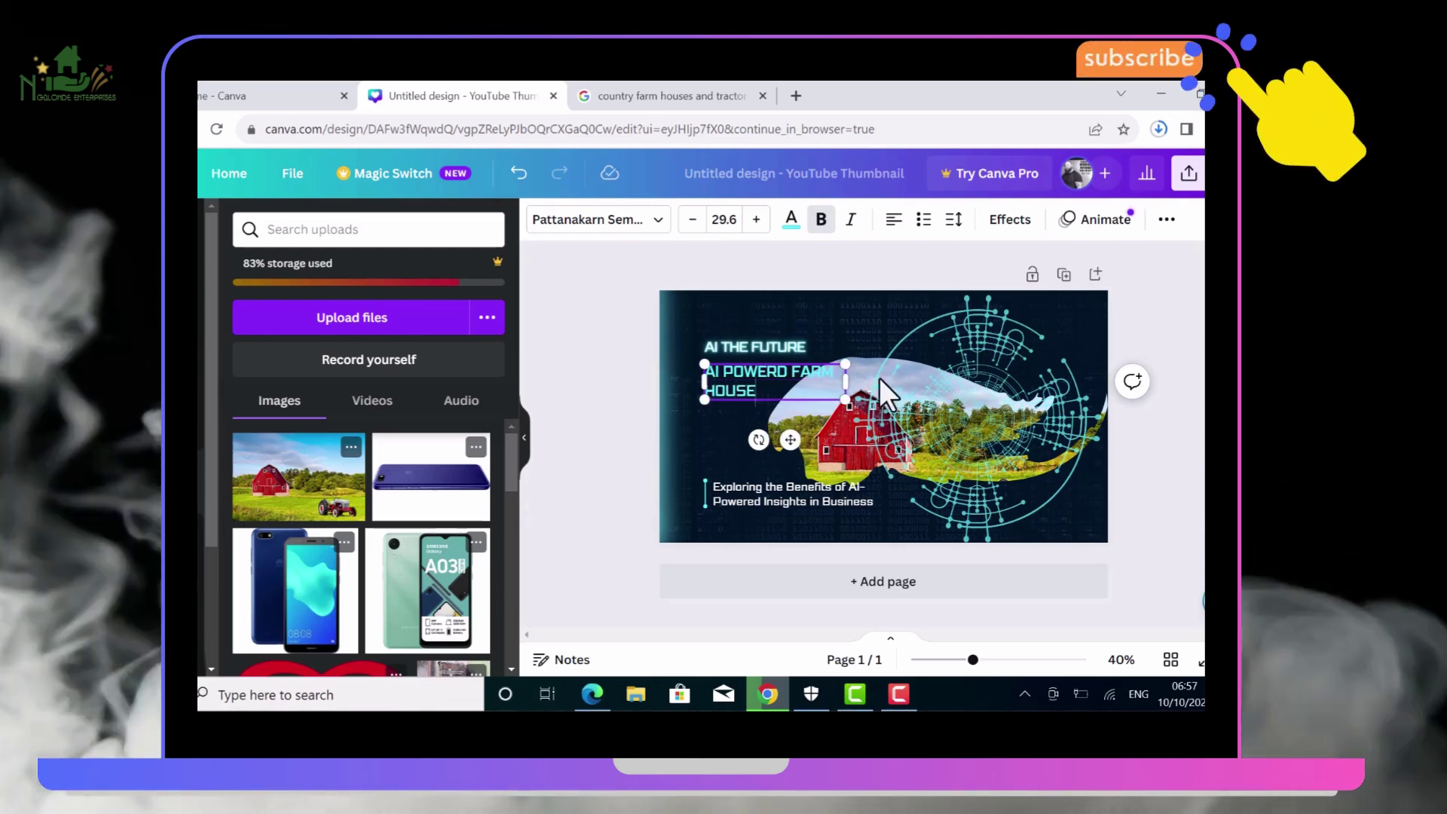
Enlarge the heading to about size 43.3 and nudge it slightly down
drag(844, 398, 878, 410)
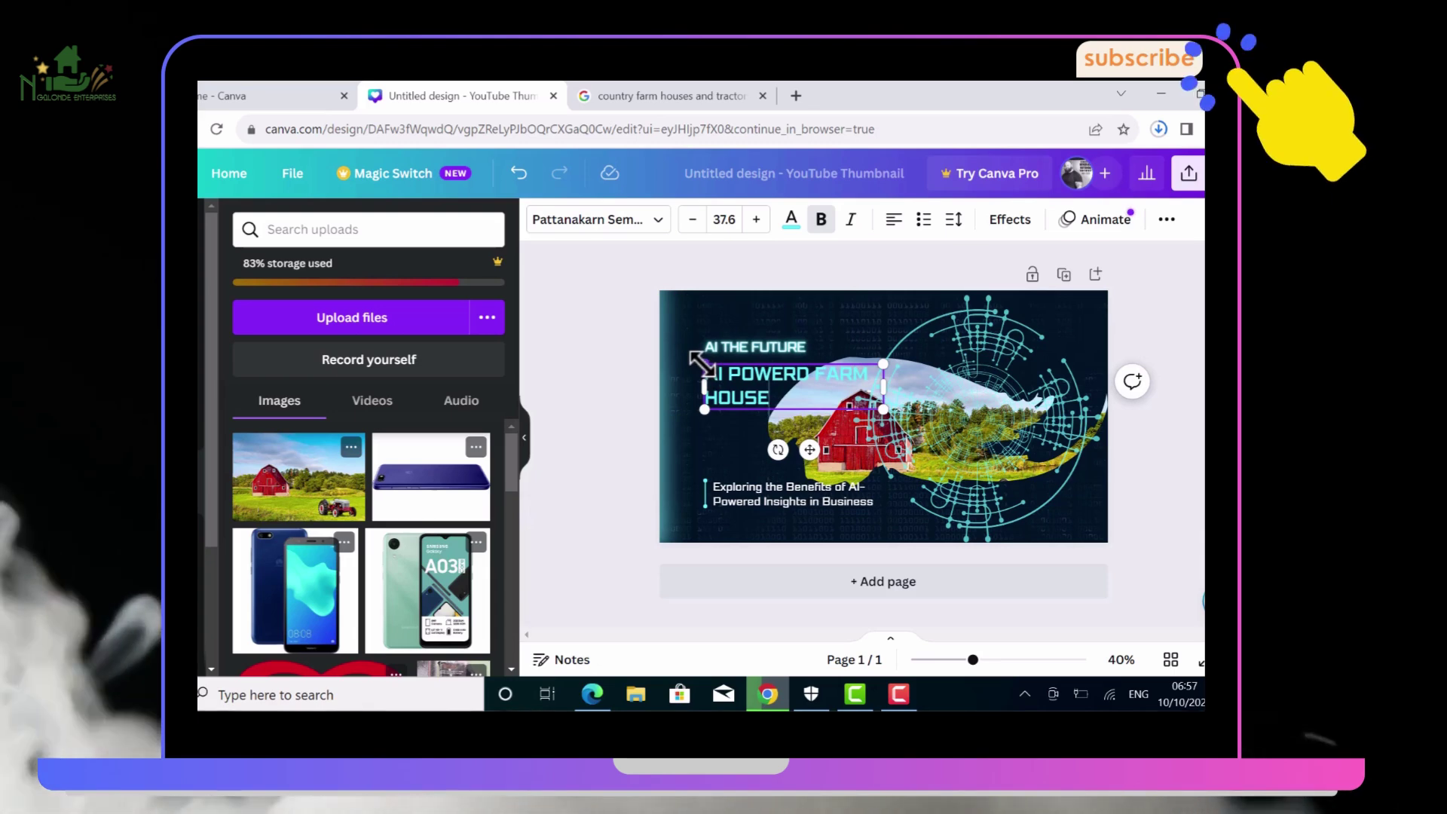
drag(683, 354, 677, 357)
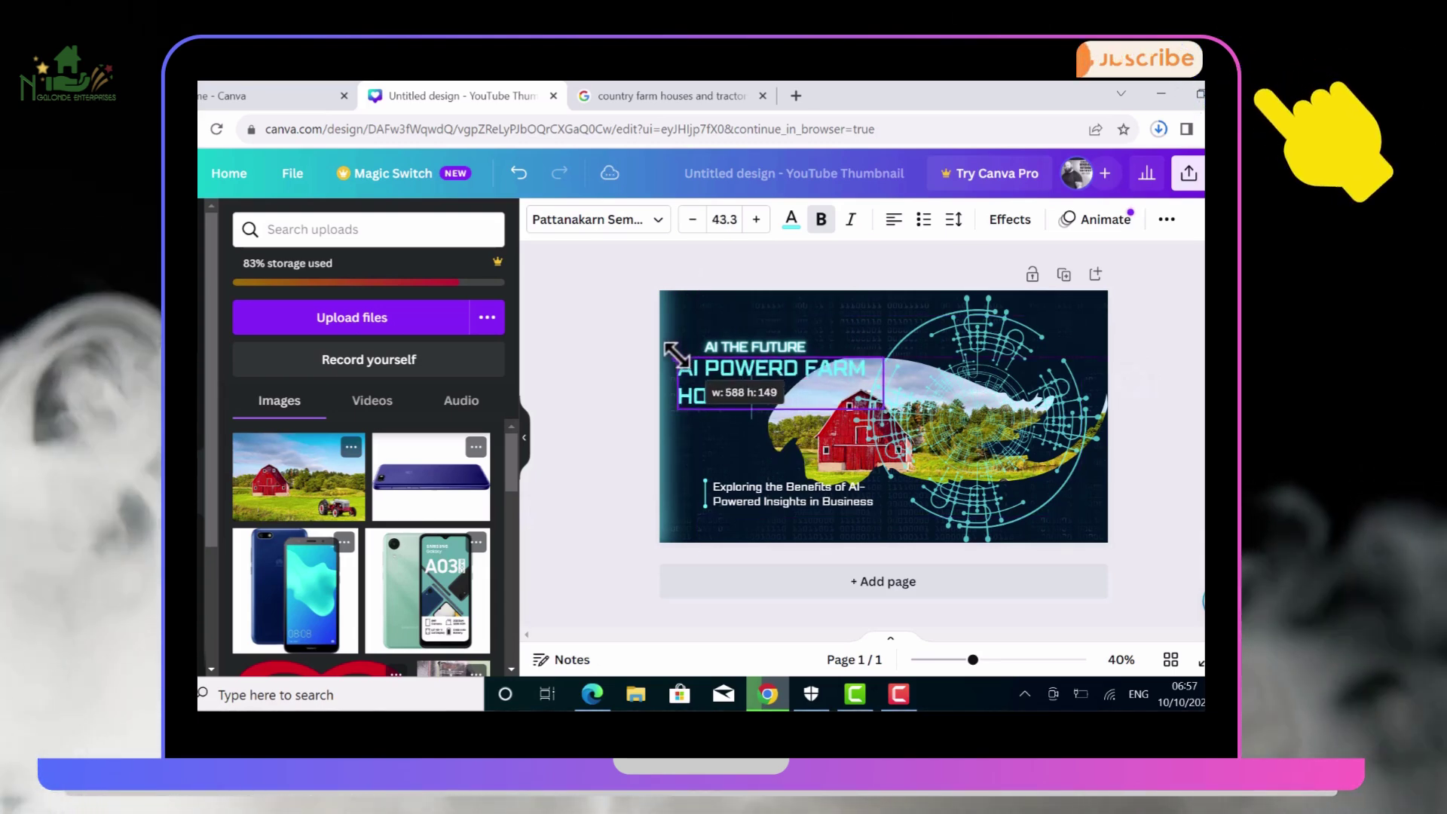
click(634, 416)
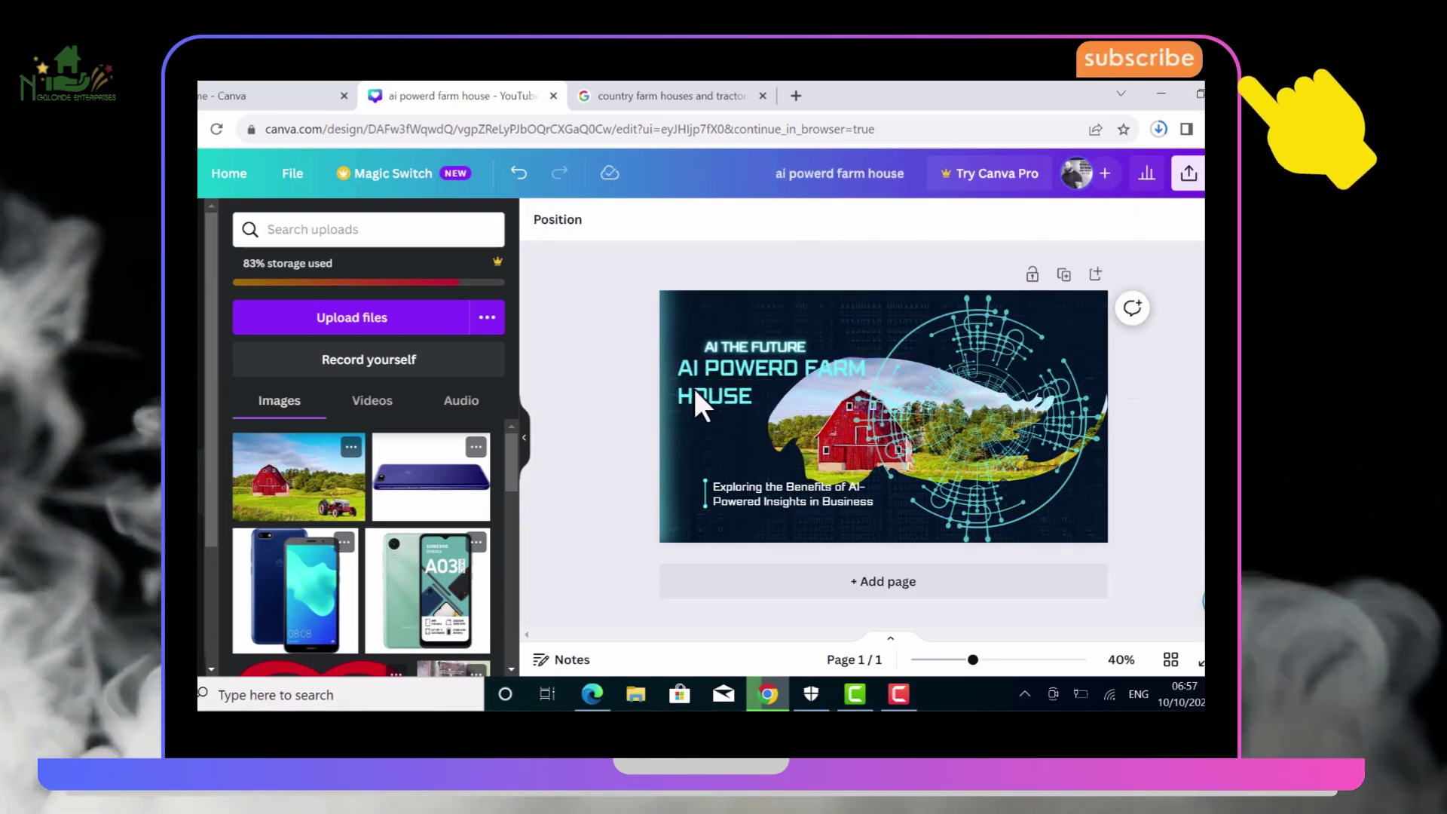
click(697, 388)
drag(703, 388, 702, 394)
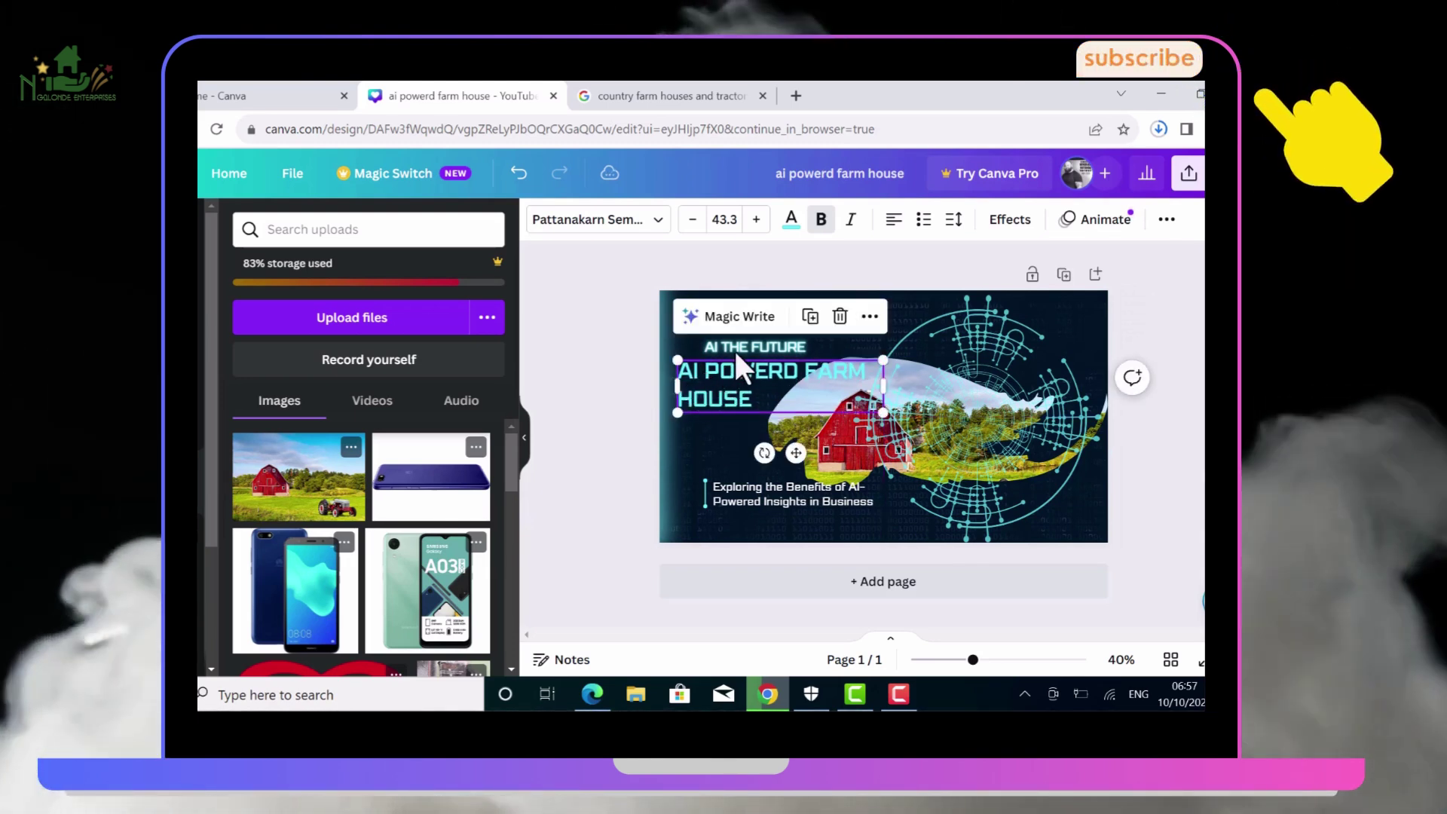
Edit the top line so it reads 'AI THE FUTURE OF FARMING'
click(744, 347)
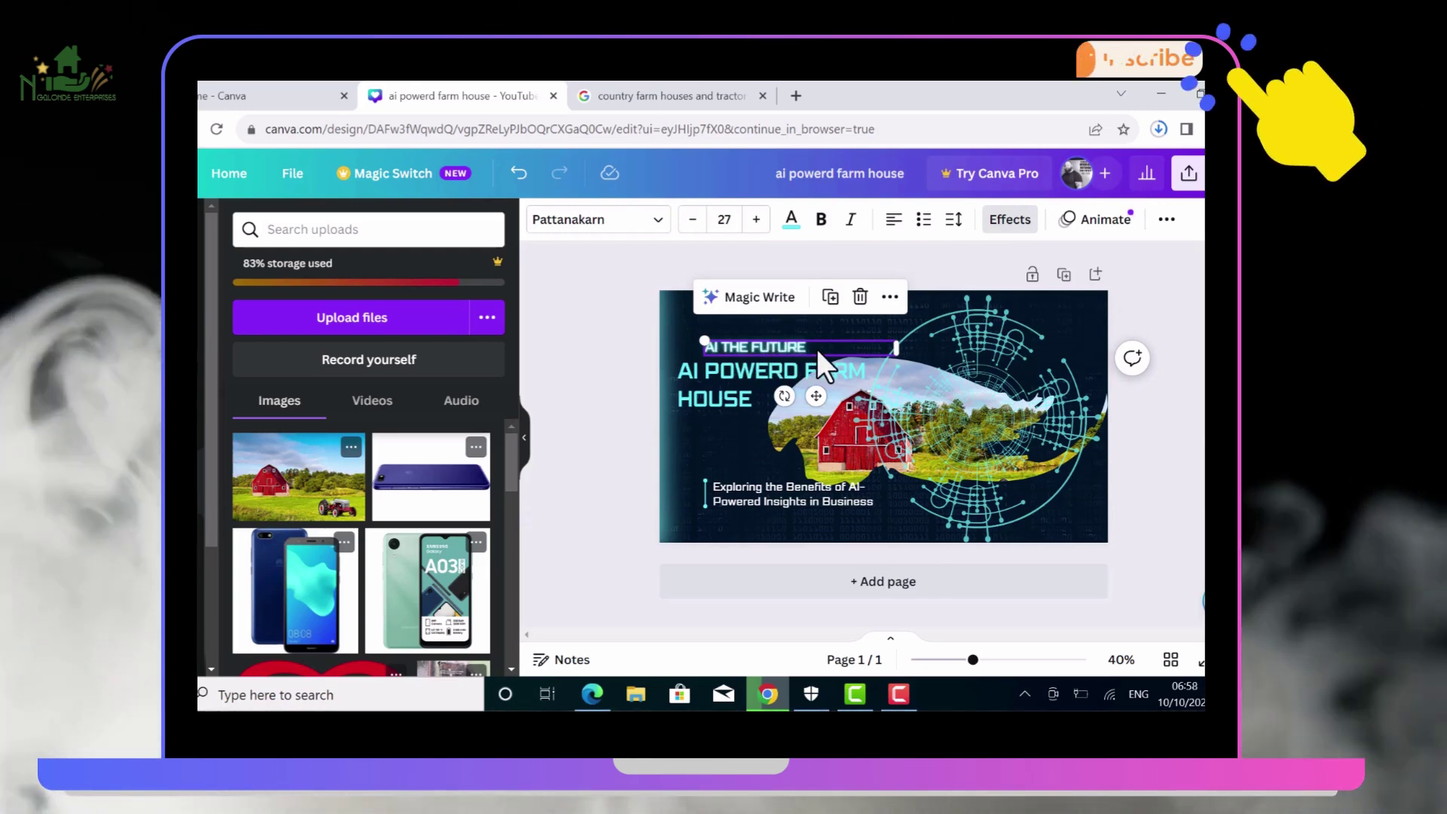
click(818, 352)
click(793, 348)
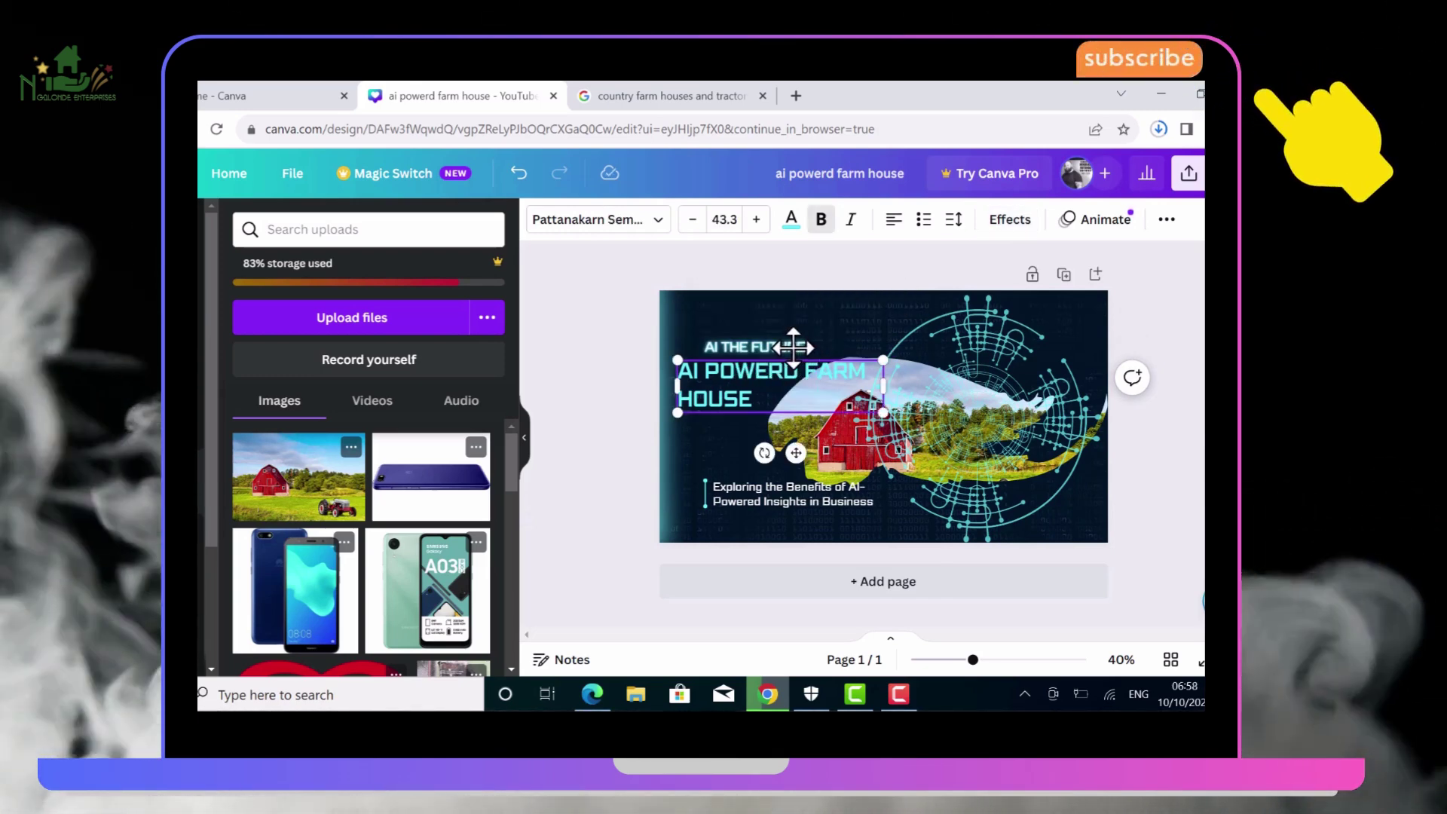
double_click(802, 347)
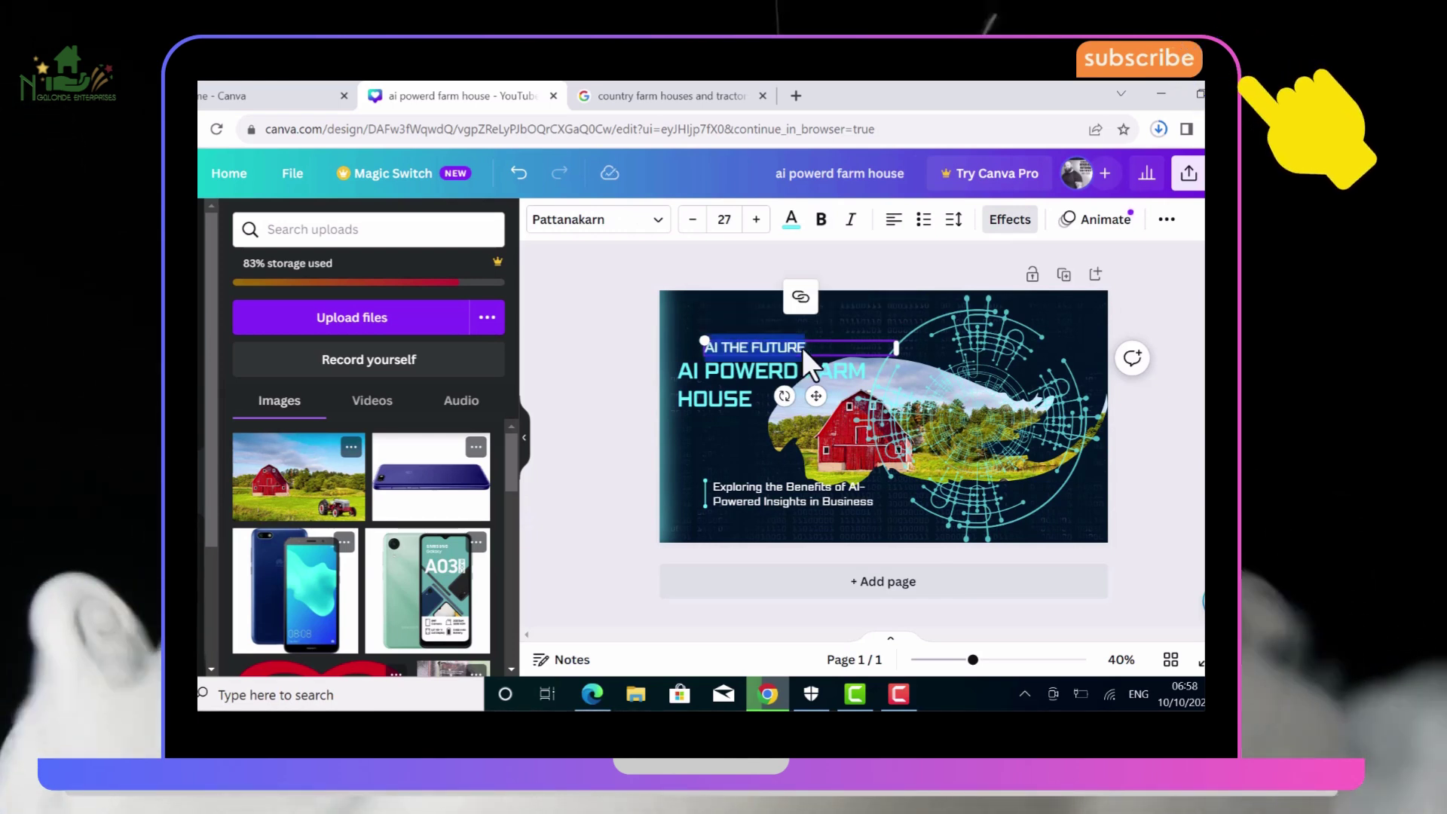
click(803, 348)
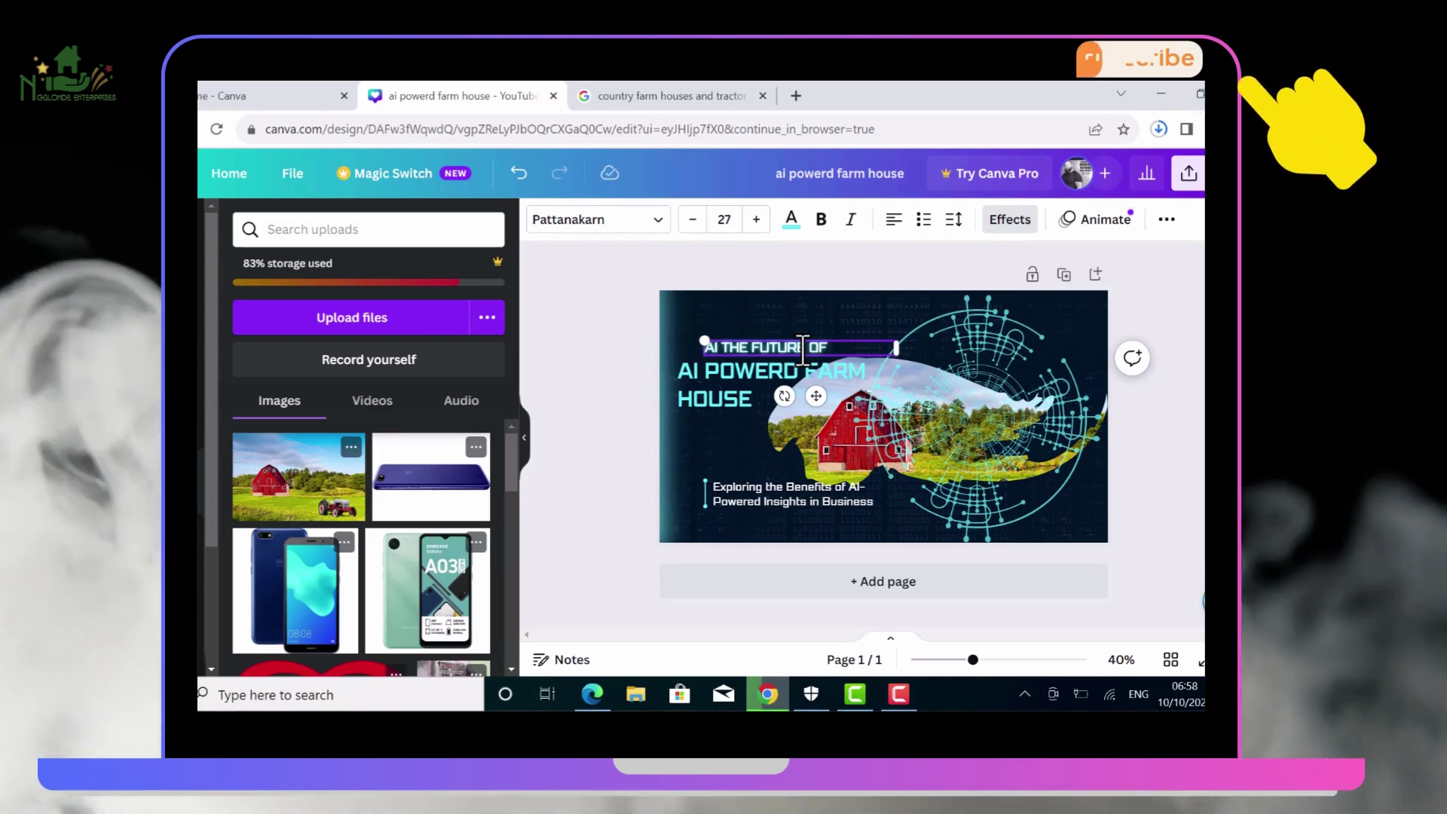
text(FARM)
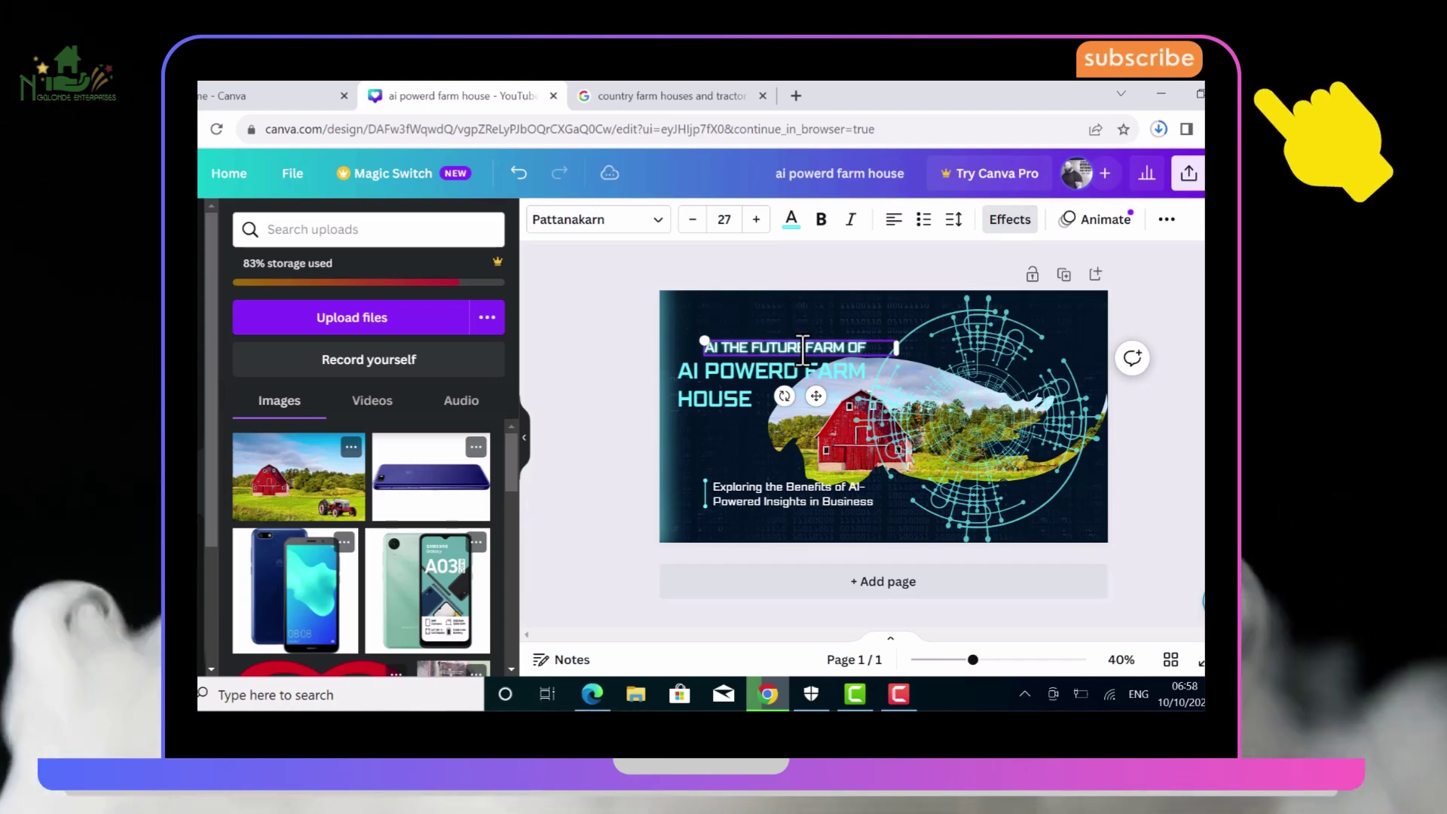
key(BackSpace)
key(BackSpace)
key(BackSpace)
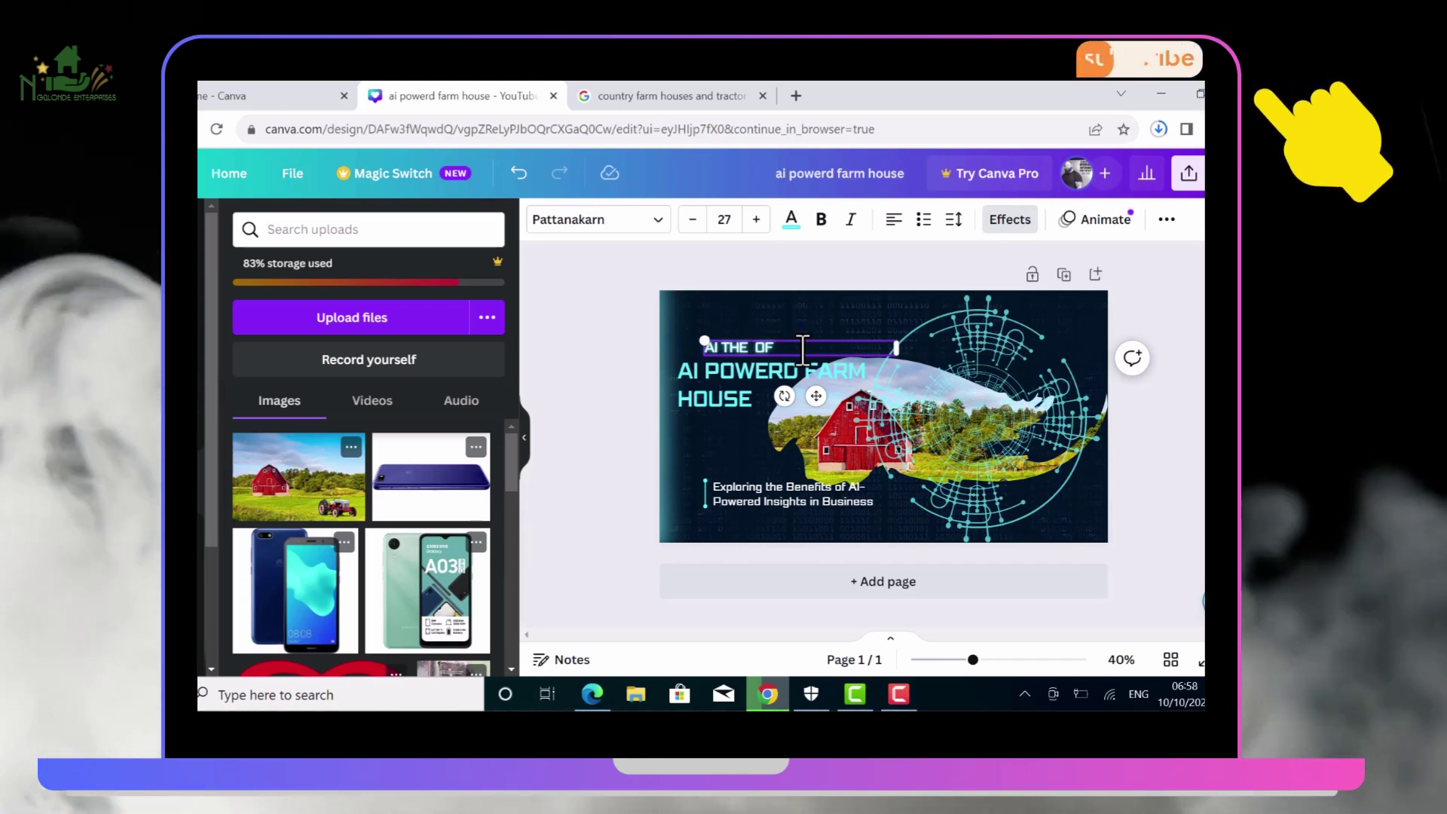
text(FUTURE)
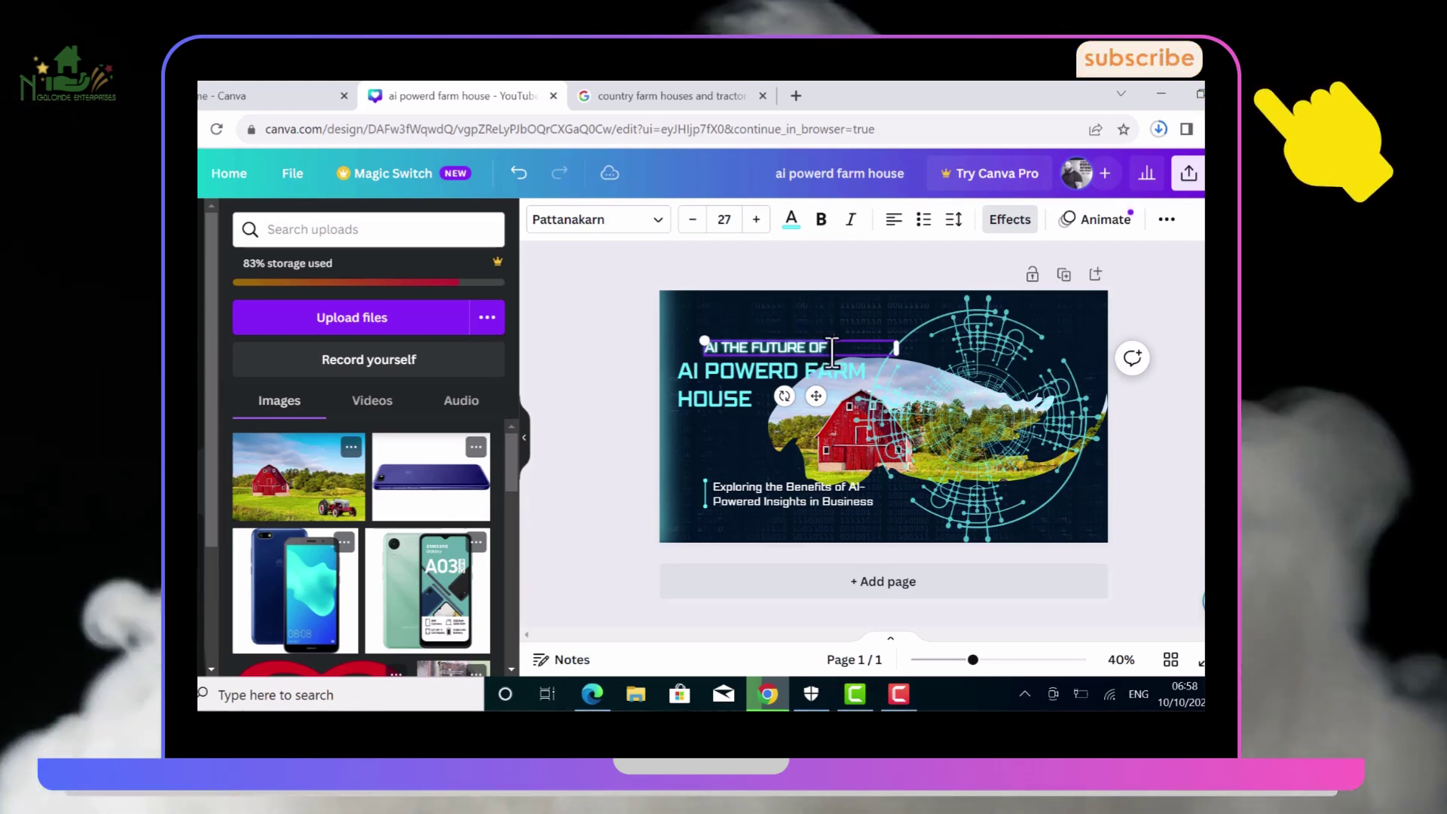
text( OF FARMING)
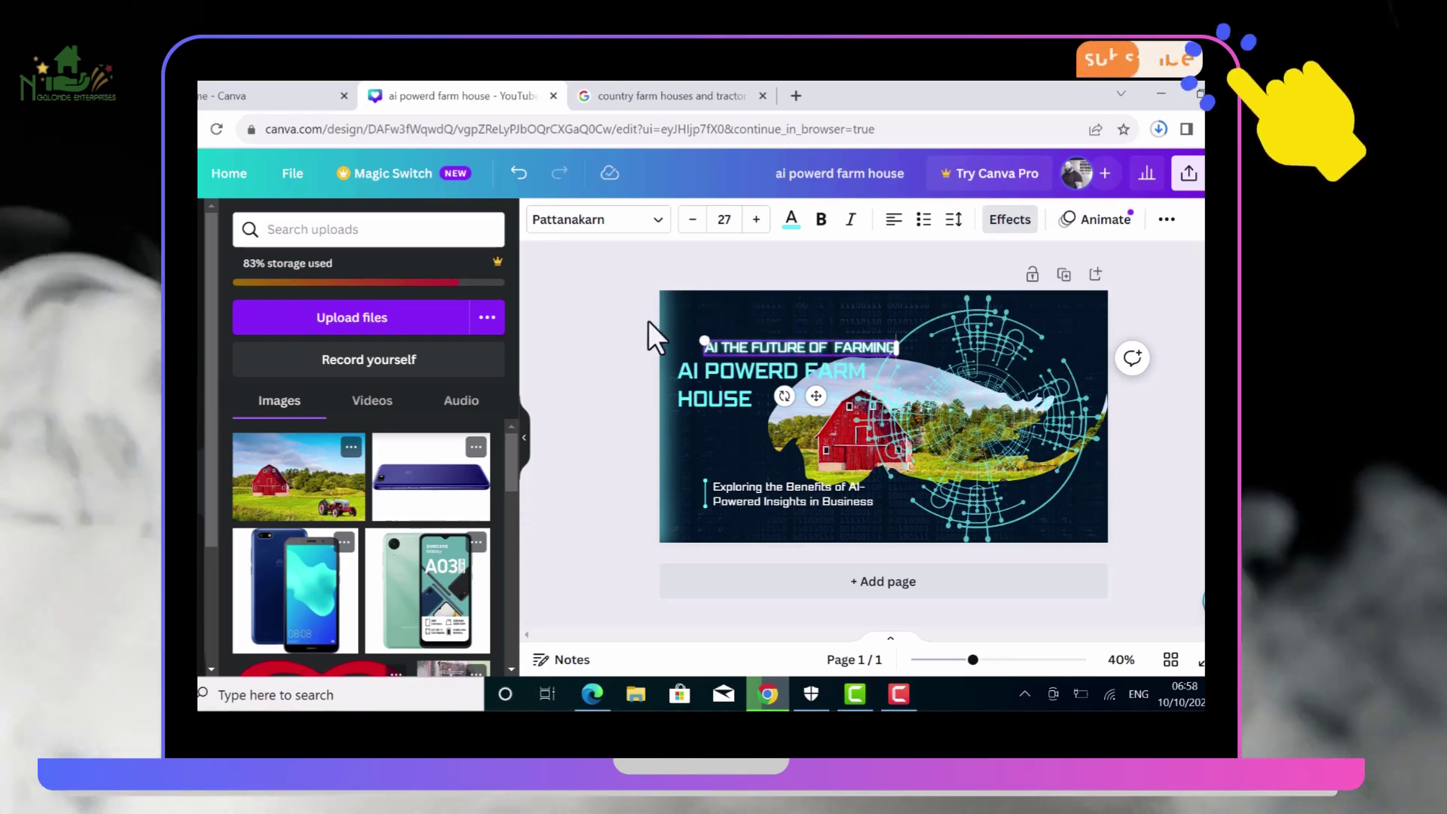
Move the top line left to align with the main heading
click(630, 338)
click(771, 345)
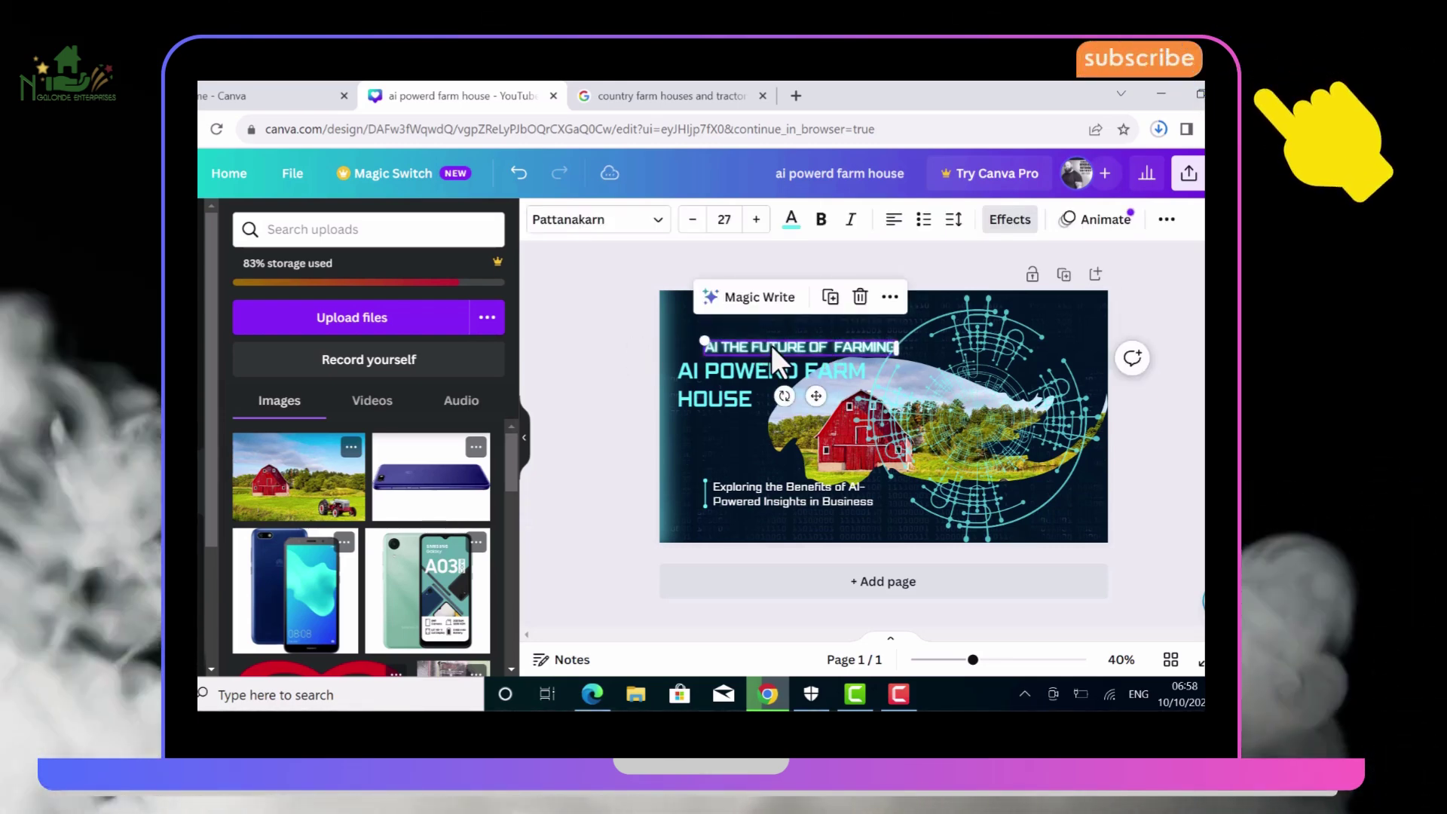
drag(771, 346, 745, 341)
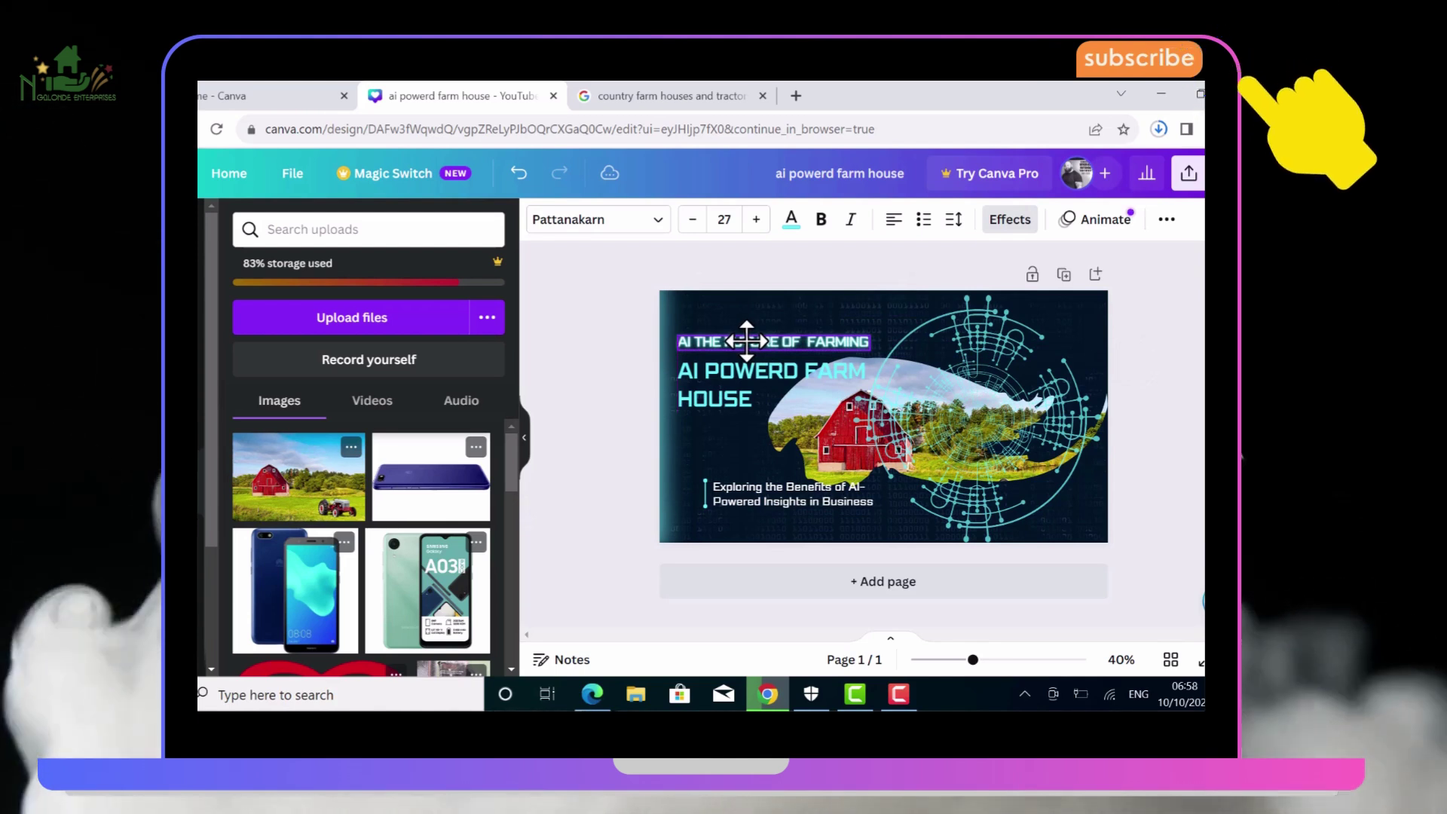
Drag the 'Exploring the Benefits of AI-Powered Insights in Business' subtitle left to line up under the heading
click(621, 327)
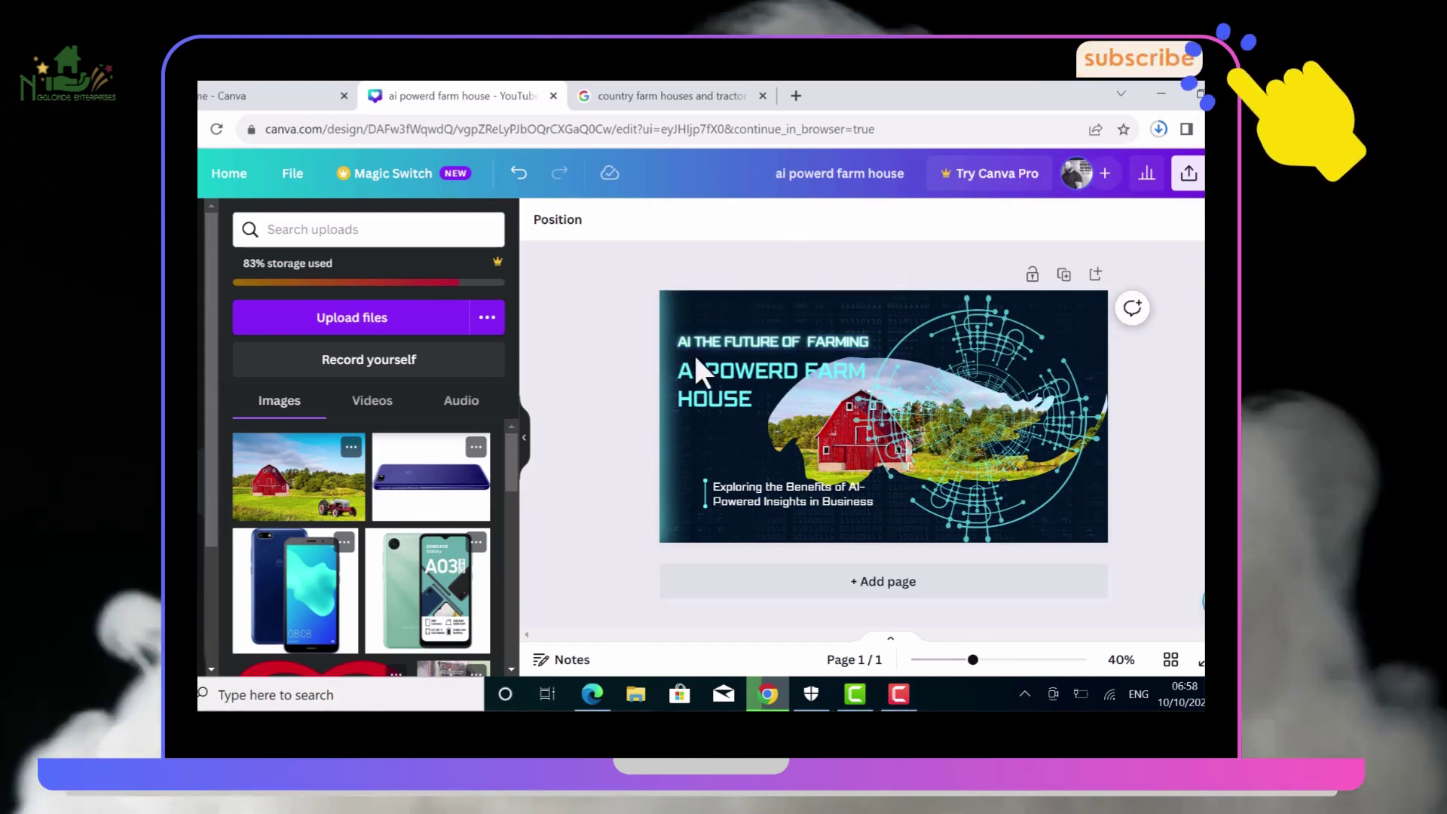
click(747, 499)
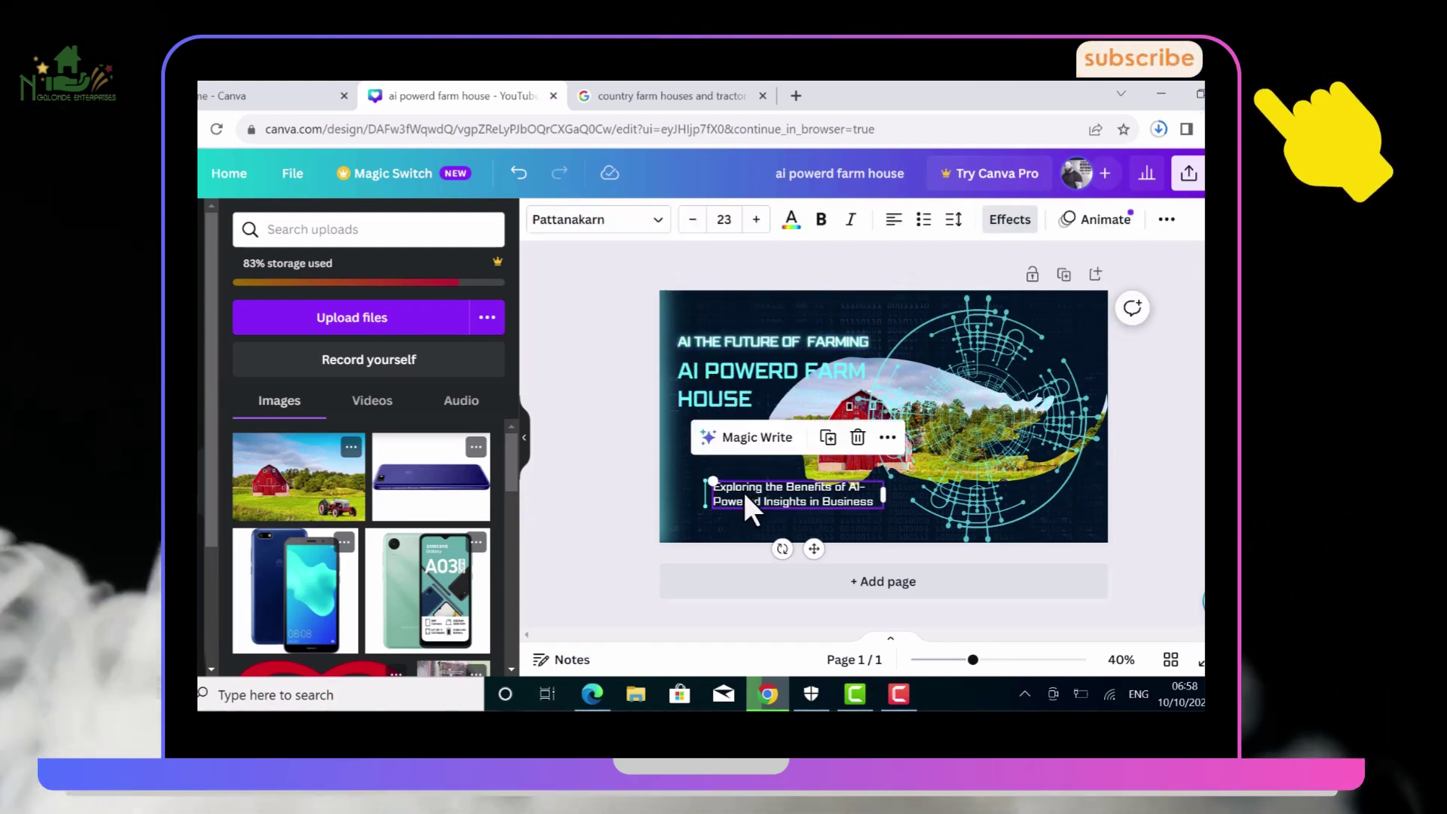
drag(745, 499, 706, 488)
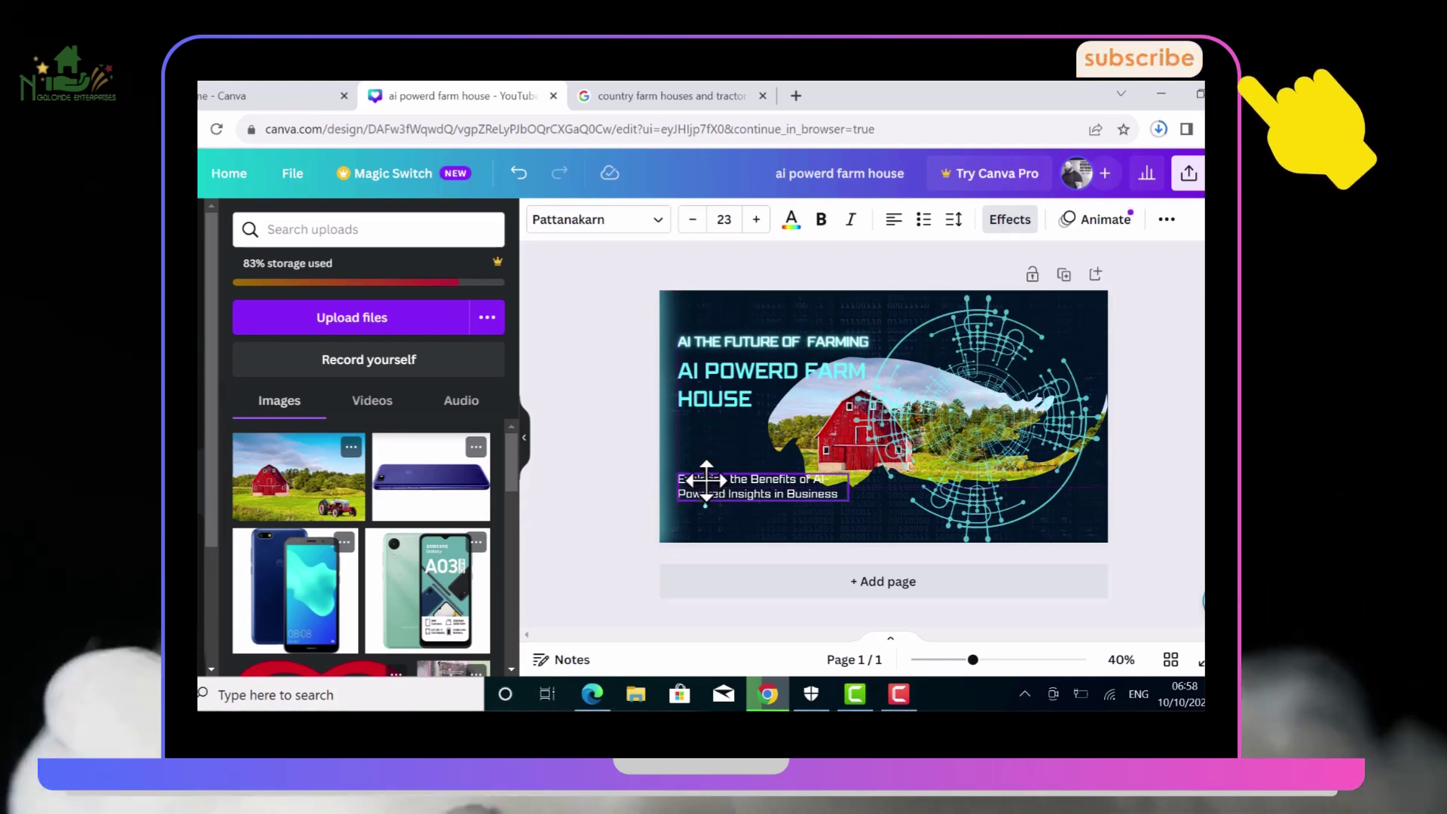
mouse_move(706, 480)
mouse_down()
mouse_move(706, 453)
mouse_move(705, 503)
mouse_up()
click(587, 419)
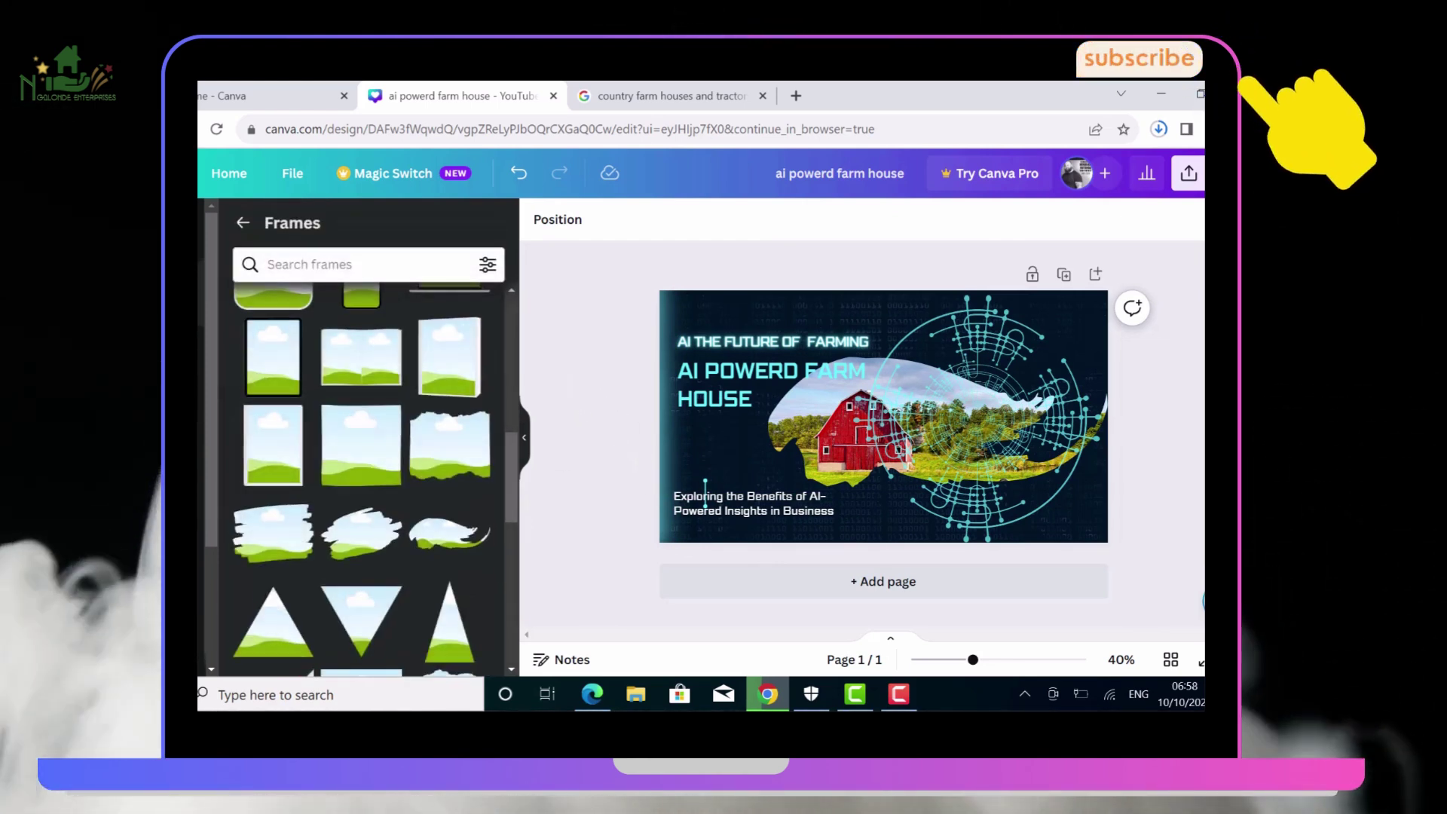
Add a brush-stroke frame on the left, shrink it to about 236 × 152 px, then return to the farm search results
click(361, 537)
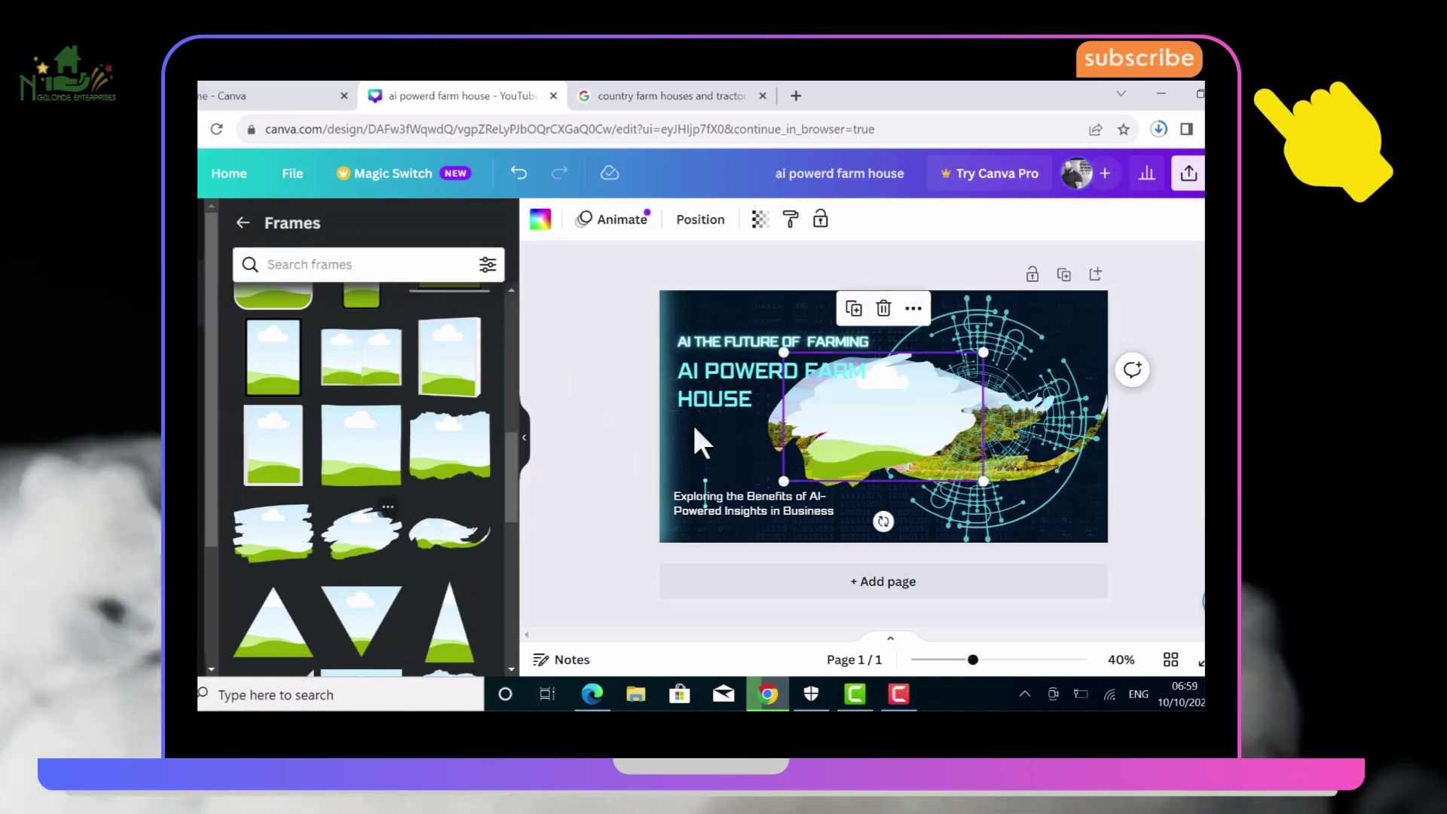
drag(914, 425, 801, 446)
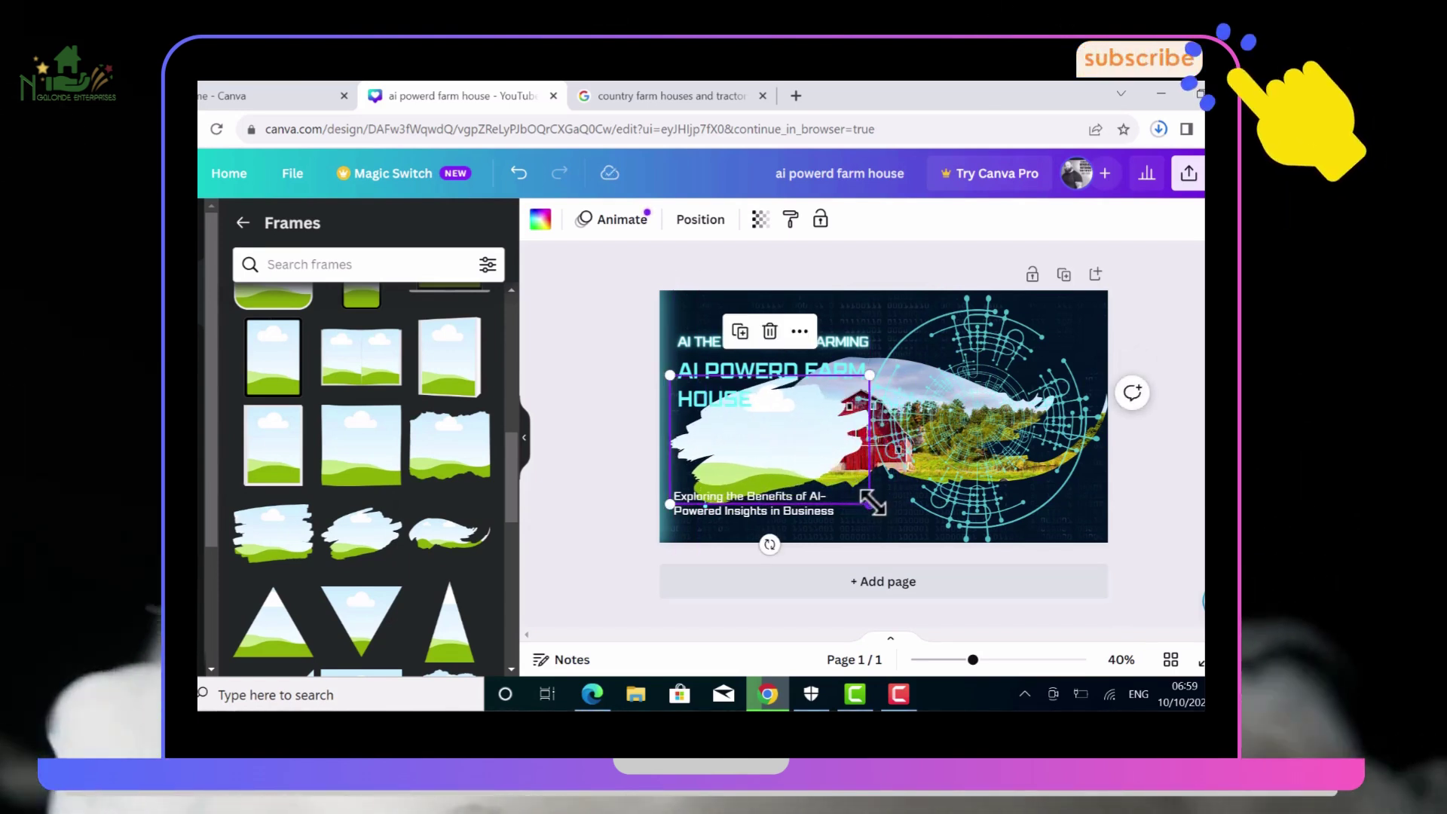
drag(872, 502, 830, 477)
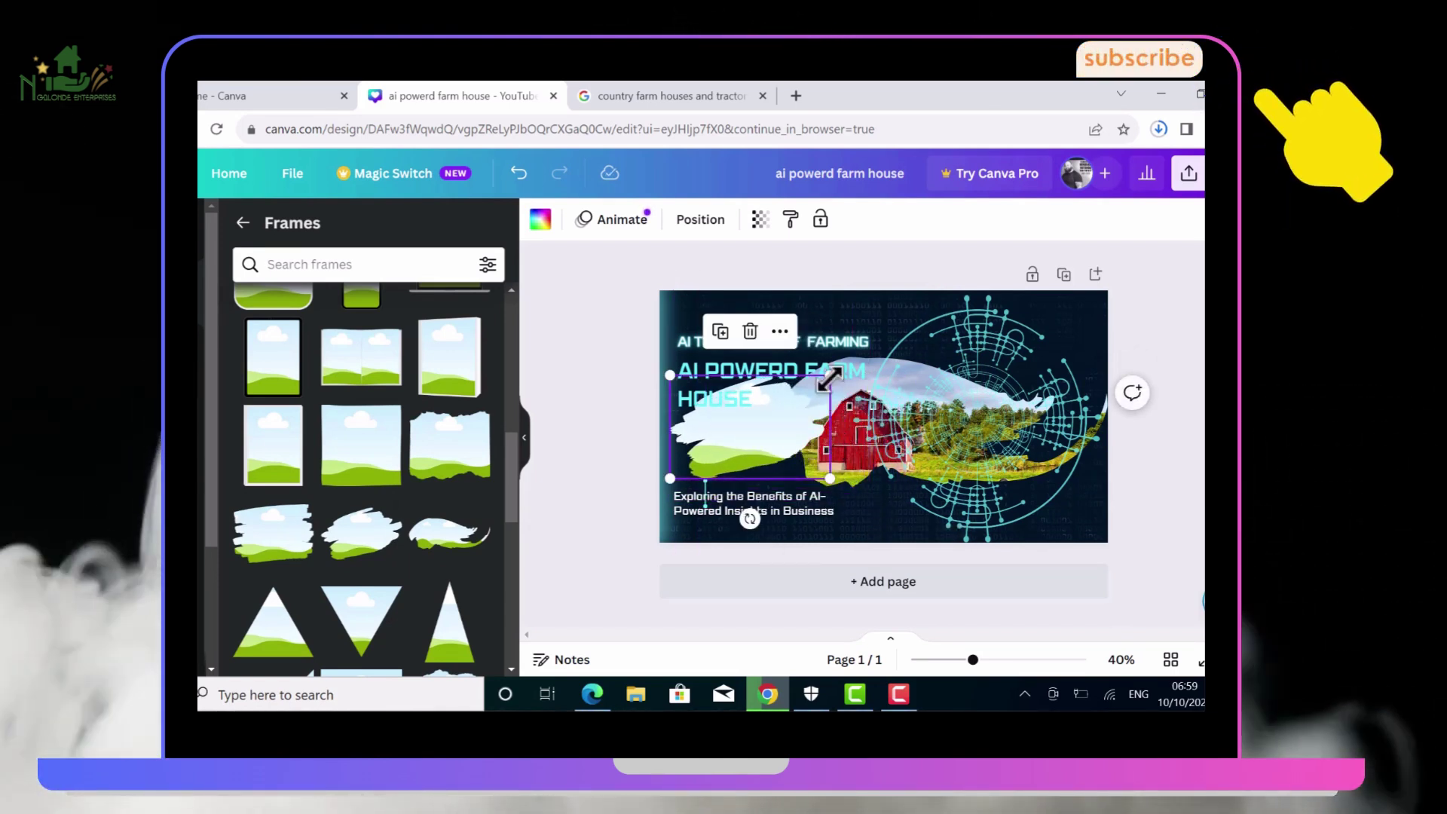
drag(830, 375, 765, 450)
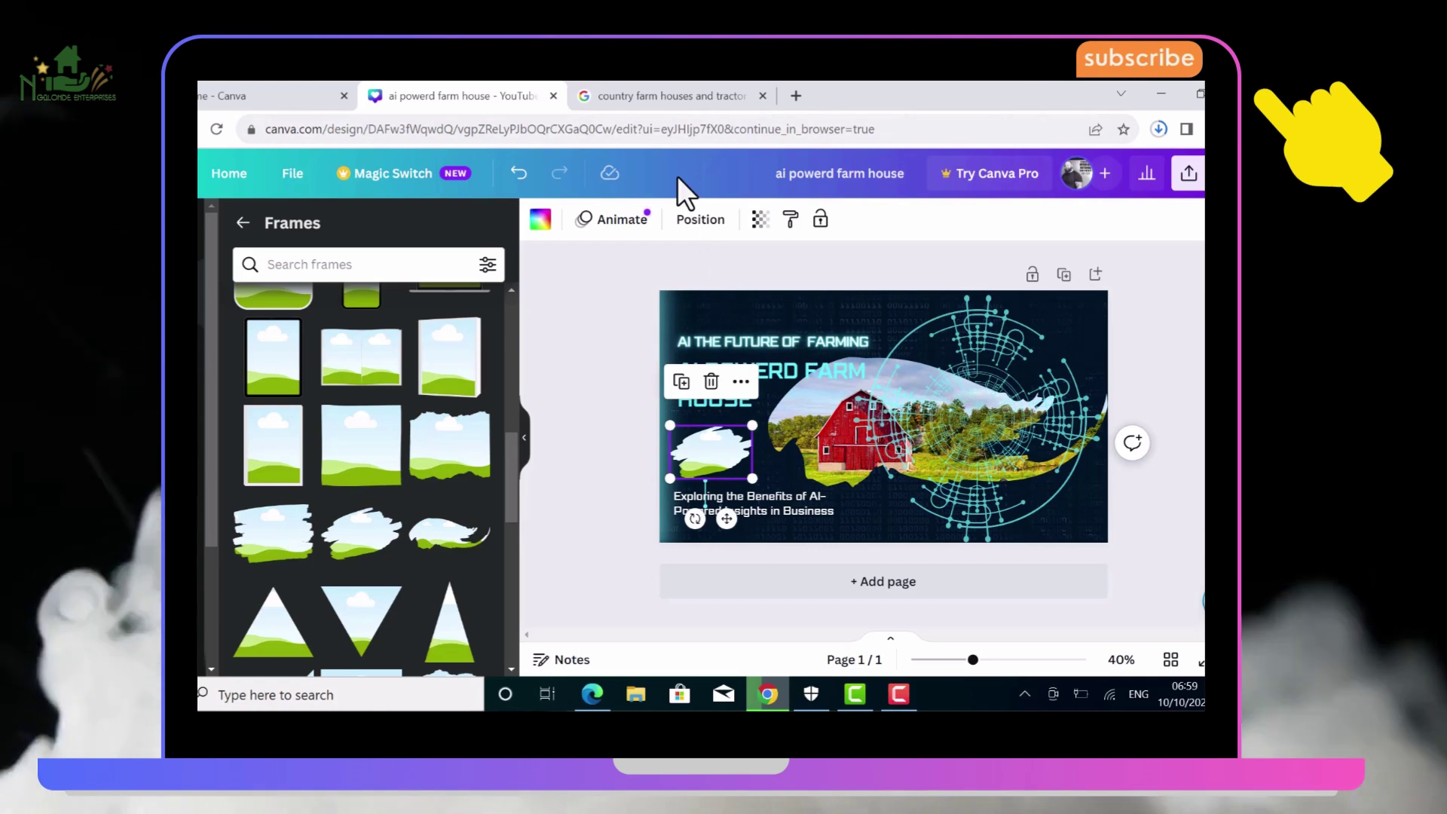
click(573, 425)
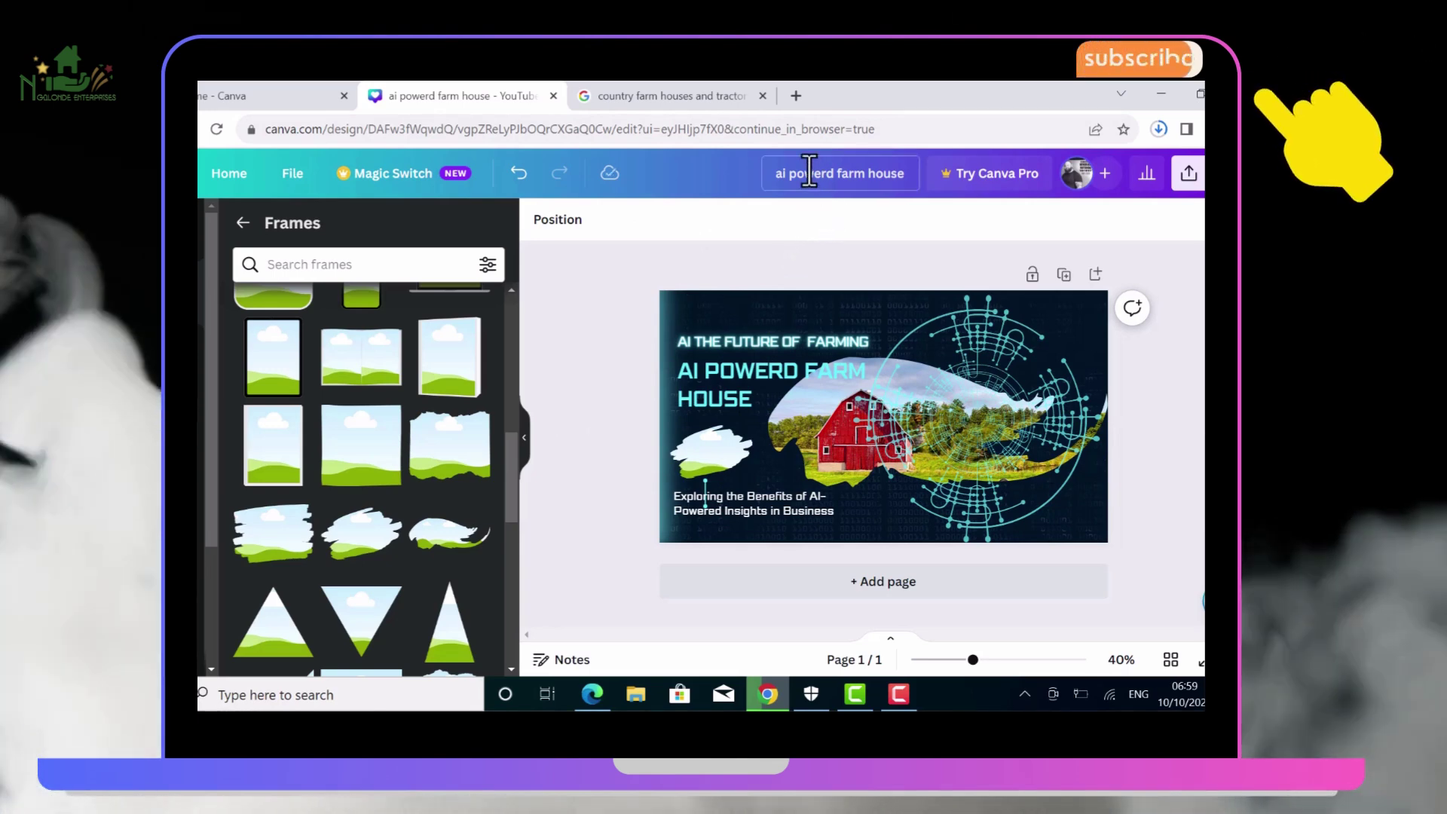
click(740, 101)
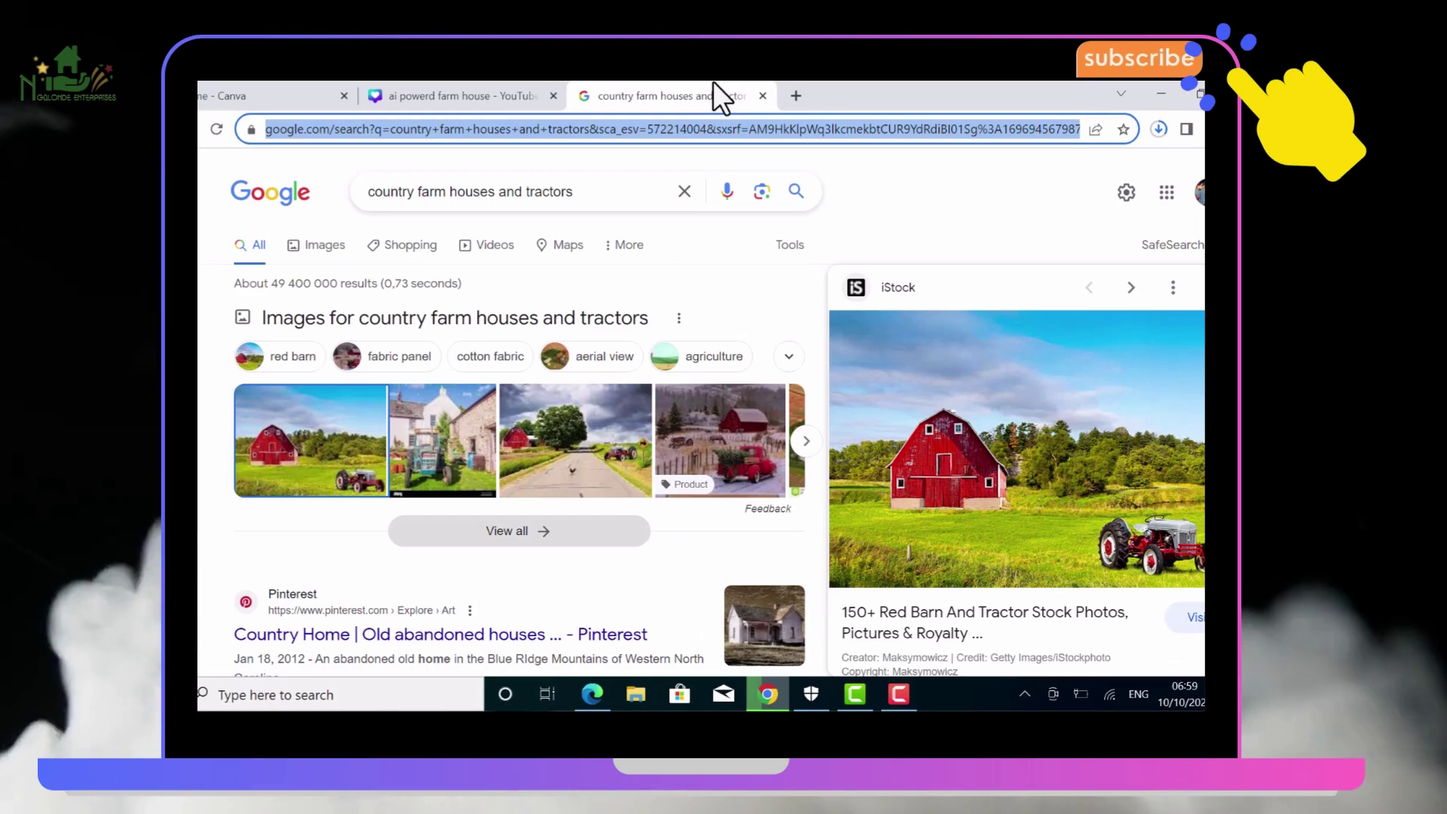
Scroll the 'country farm houses and tractors' results down to the Dreamstime farmhouse tractor photos
click(1162, 93)
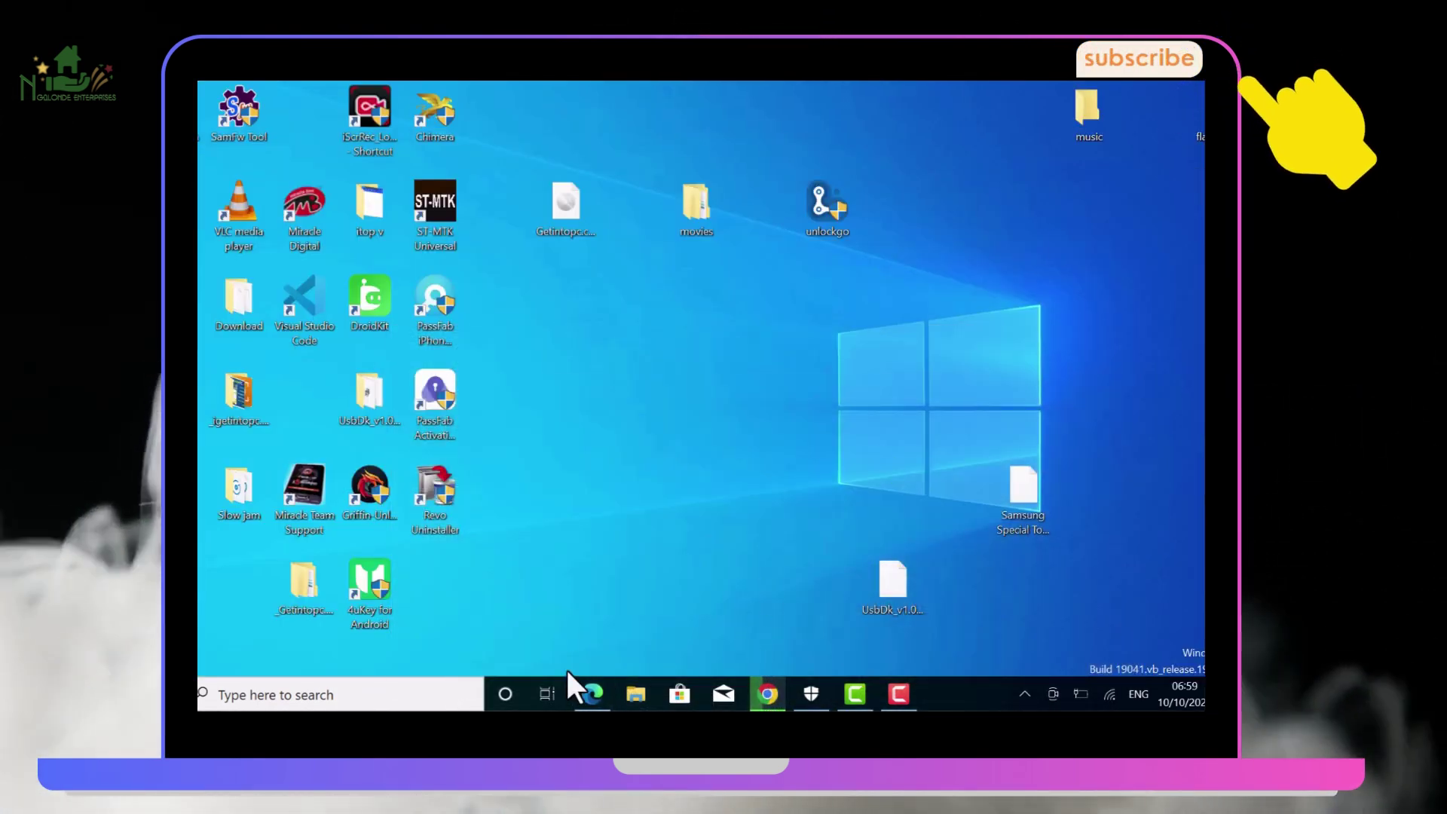
click(592, 692)
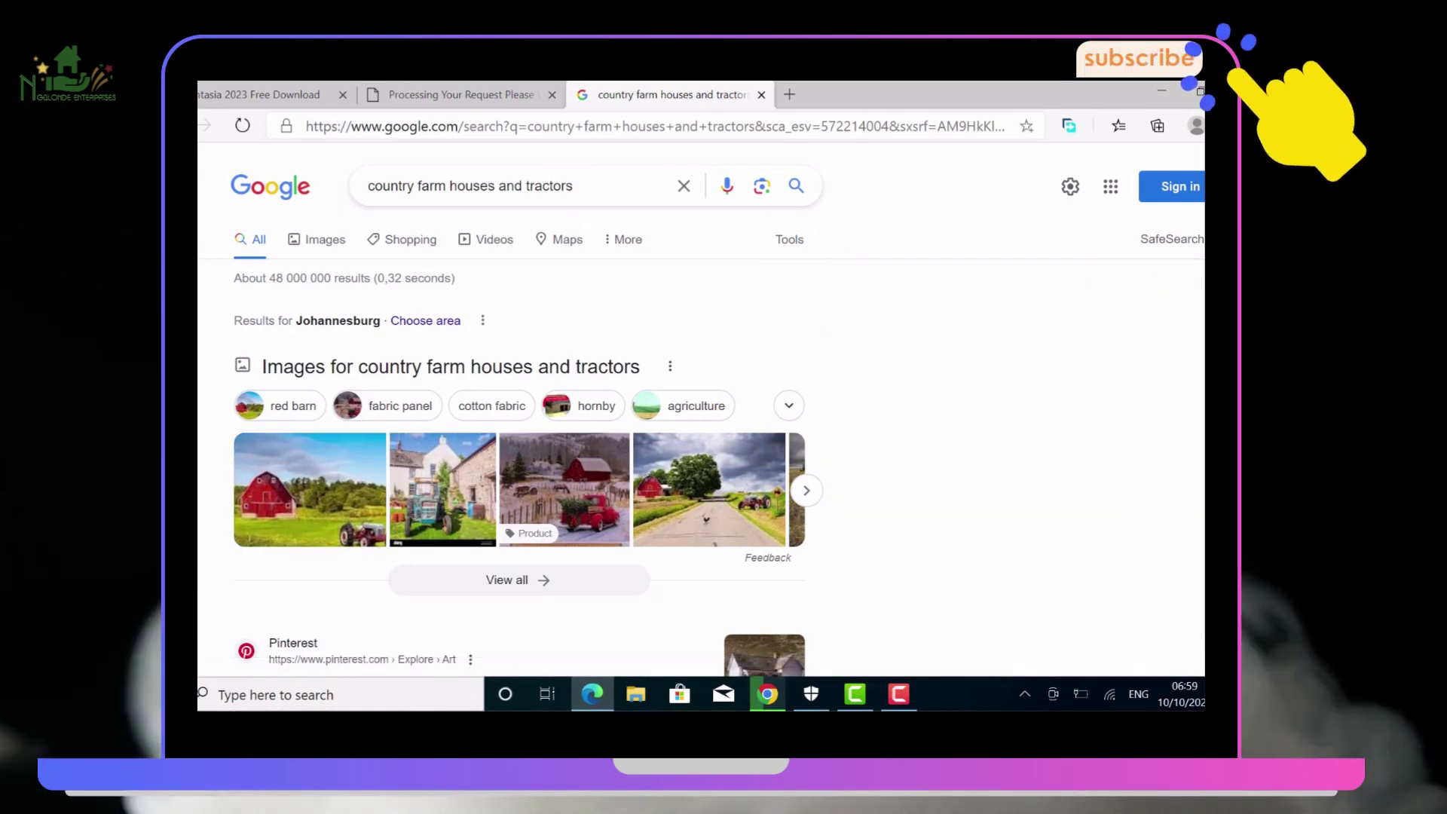
scroll(520, 414, down, 3)
scroll(520, 415, down, 9)
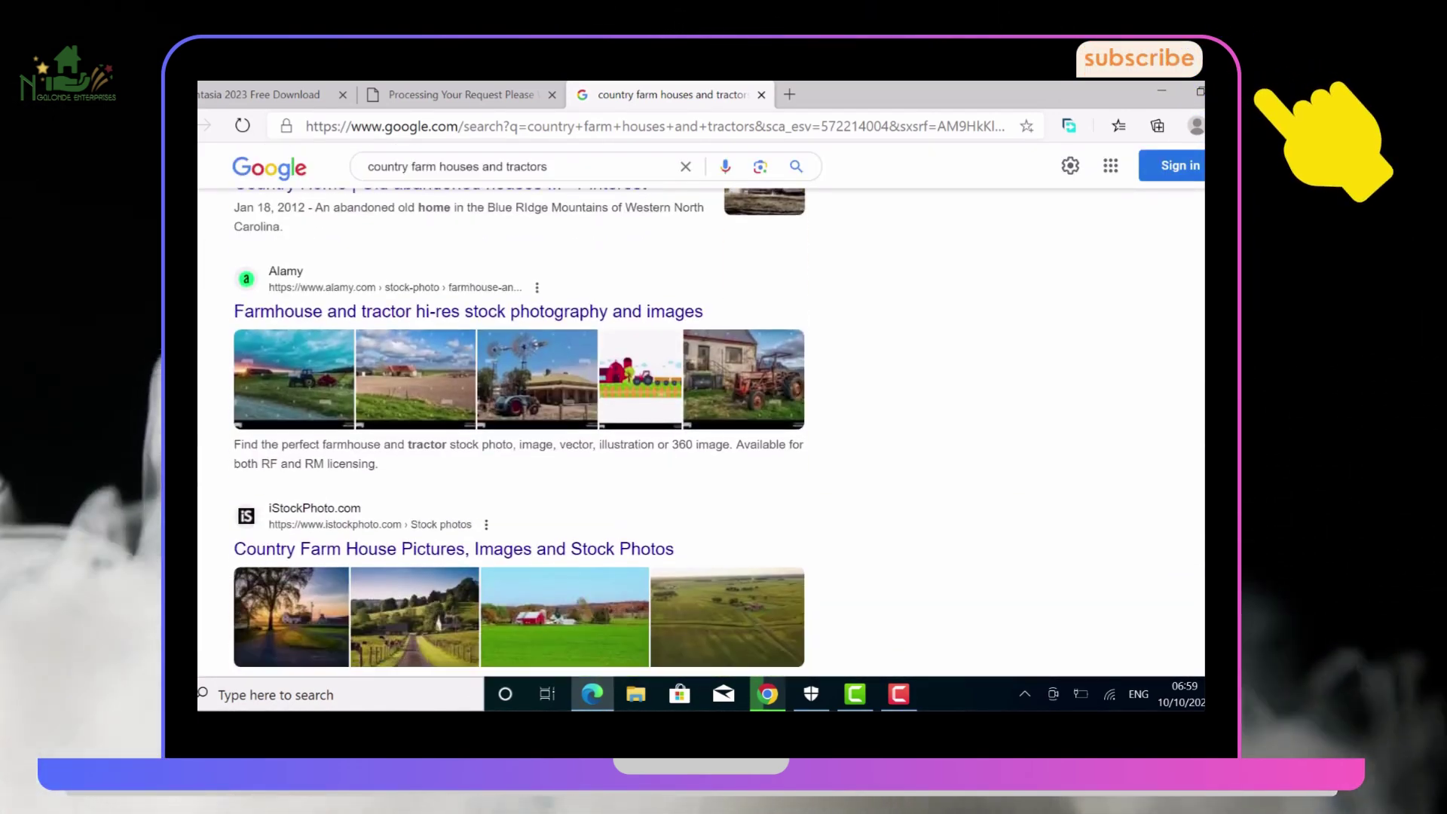
scroll(520, 415, down, 4)
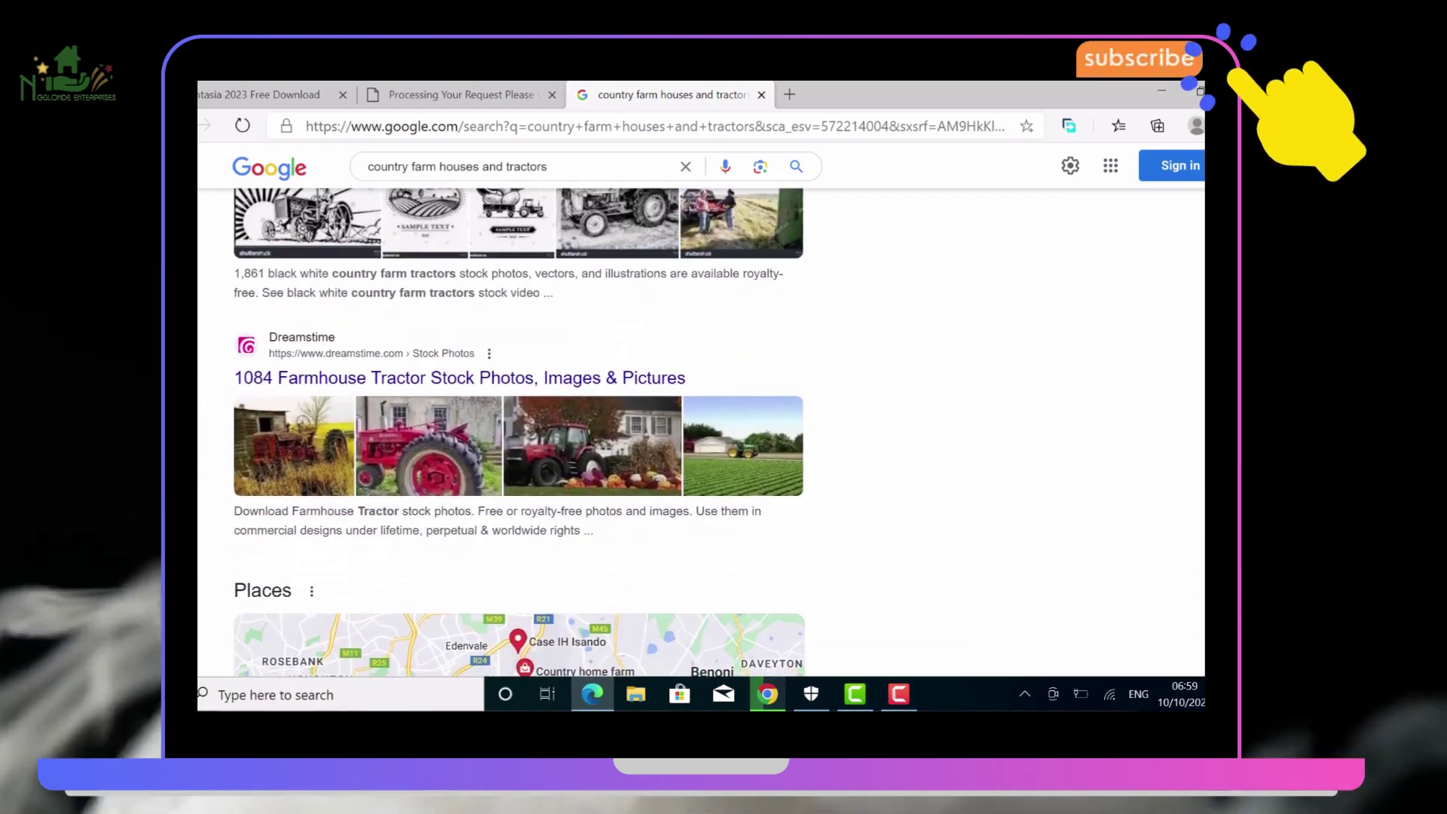
scroll(520, 415, down, 8)
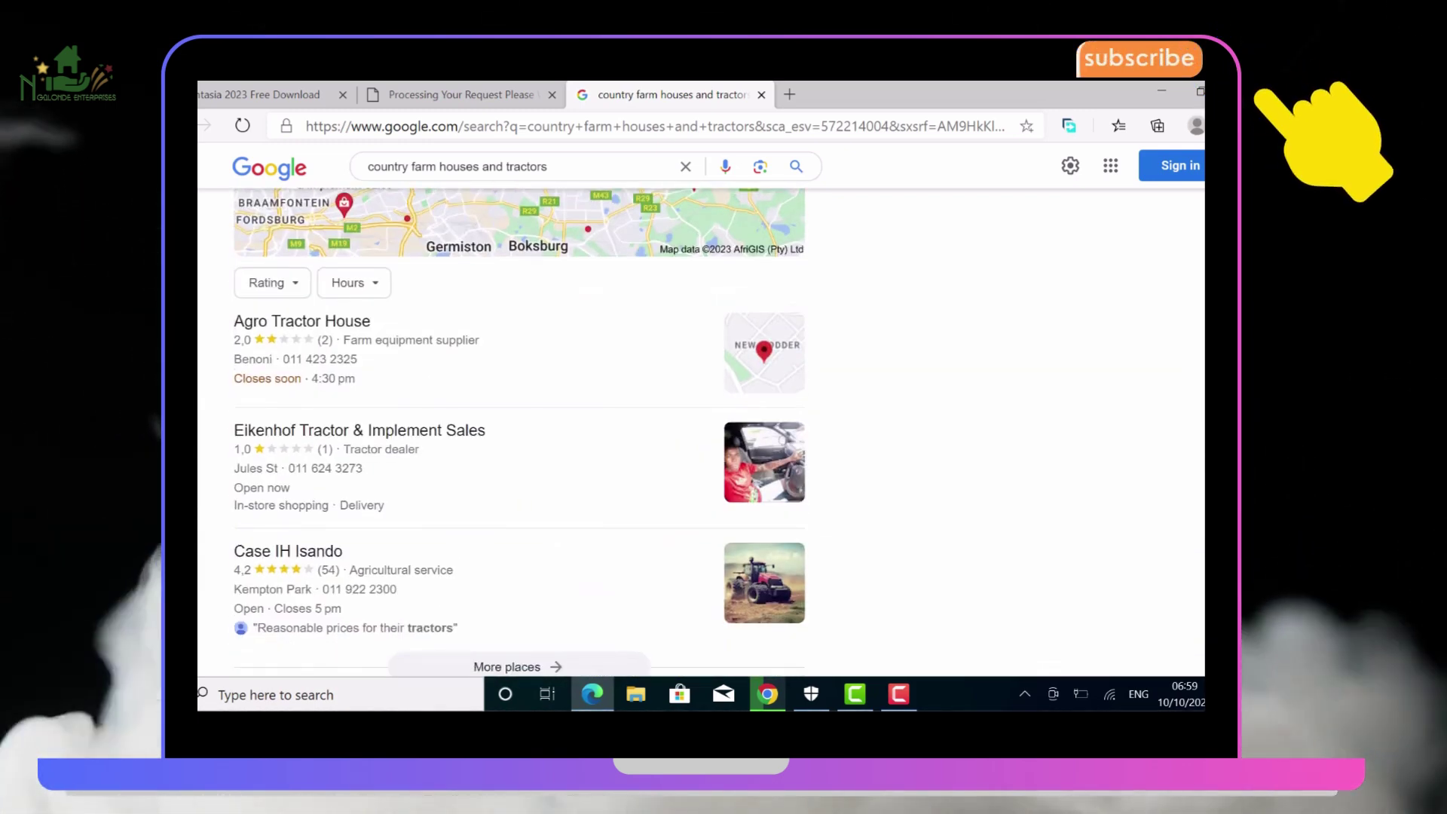
scroll(520, 415, down, 4)
scroll(520, 414, up, 11)
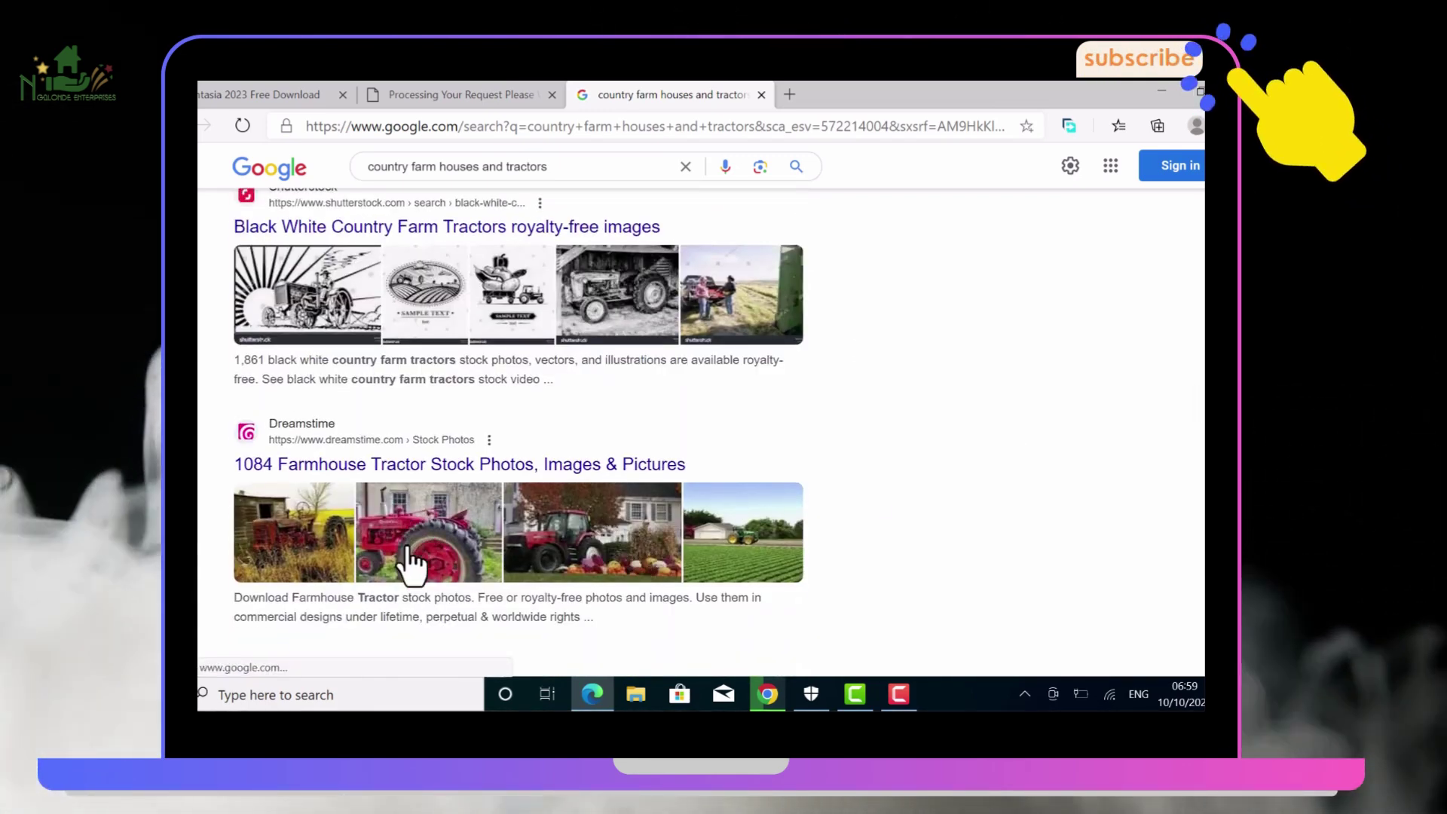
Browse the Dreamstime farmhouse tractor gallery and open the 'Farmhouse hot rod' red tractor photo
click(411, 565)
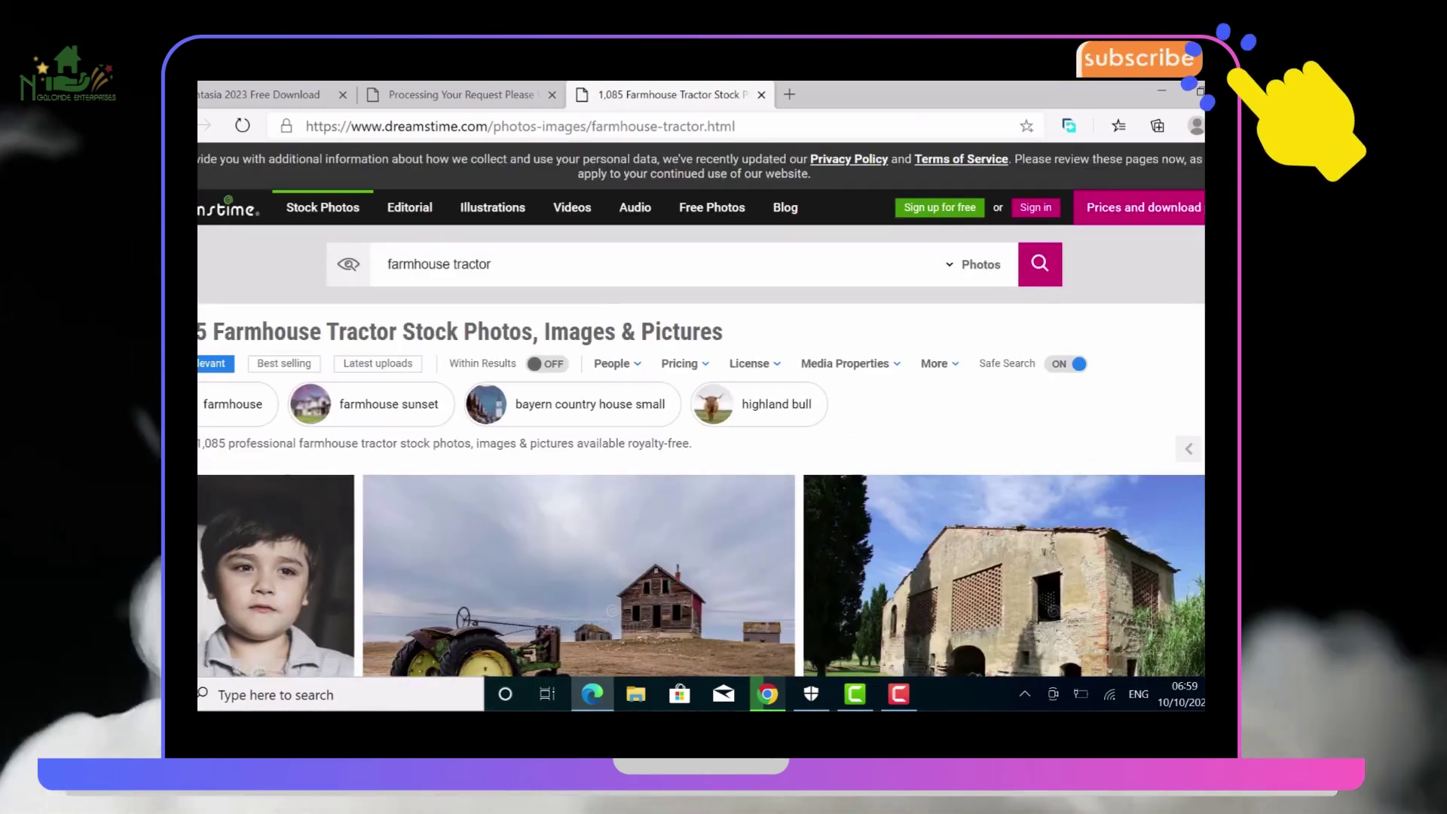
scroll(701, 467, down, 7)
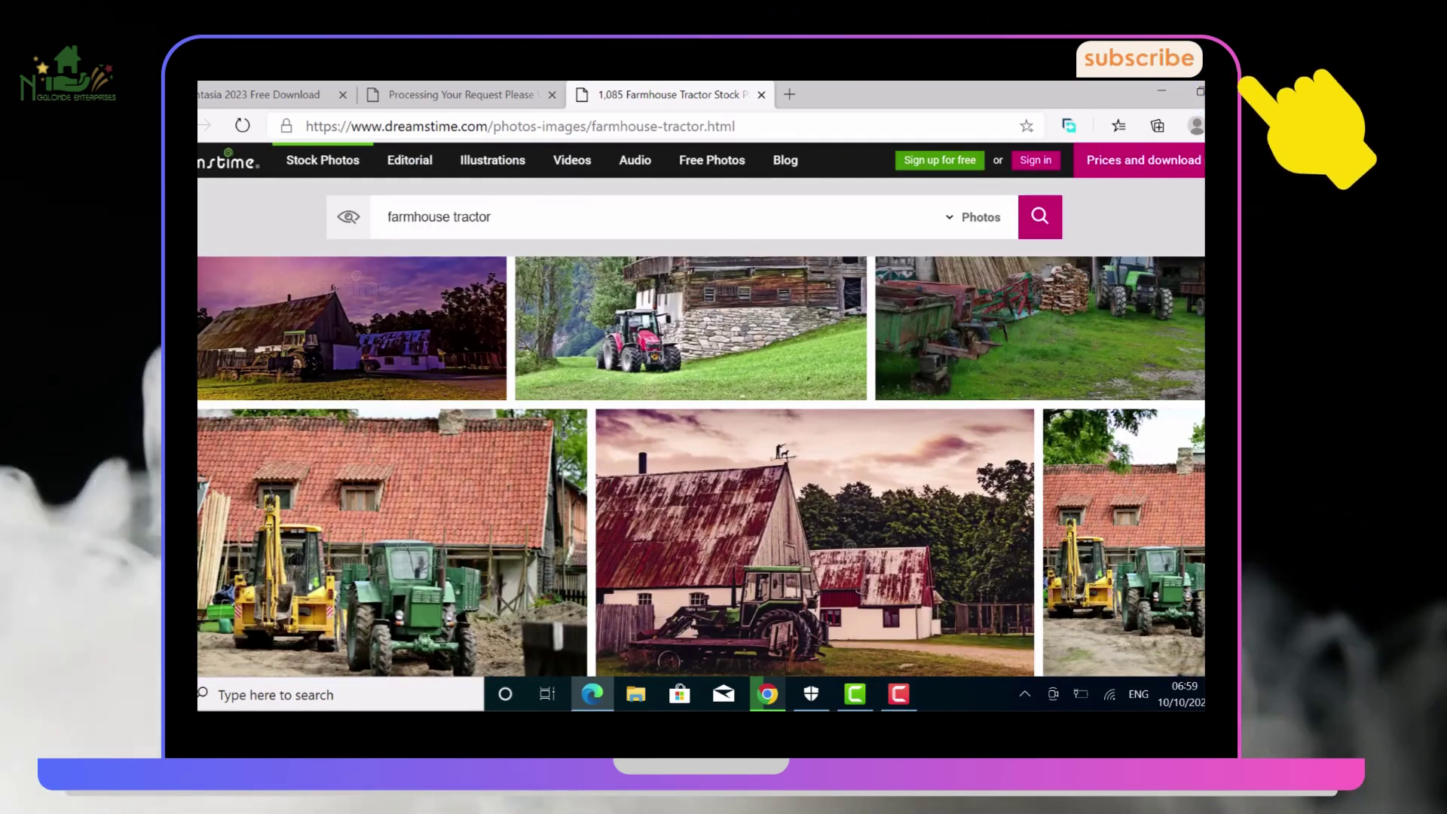
scroll(701, 467, down, 2)
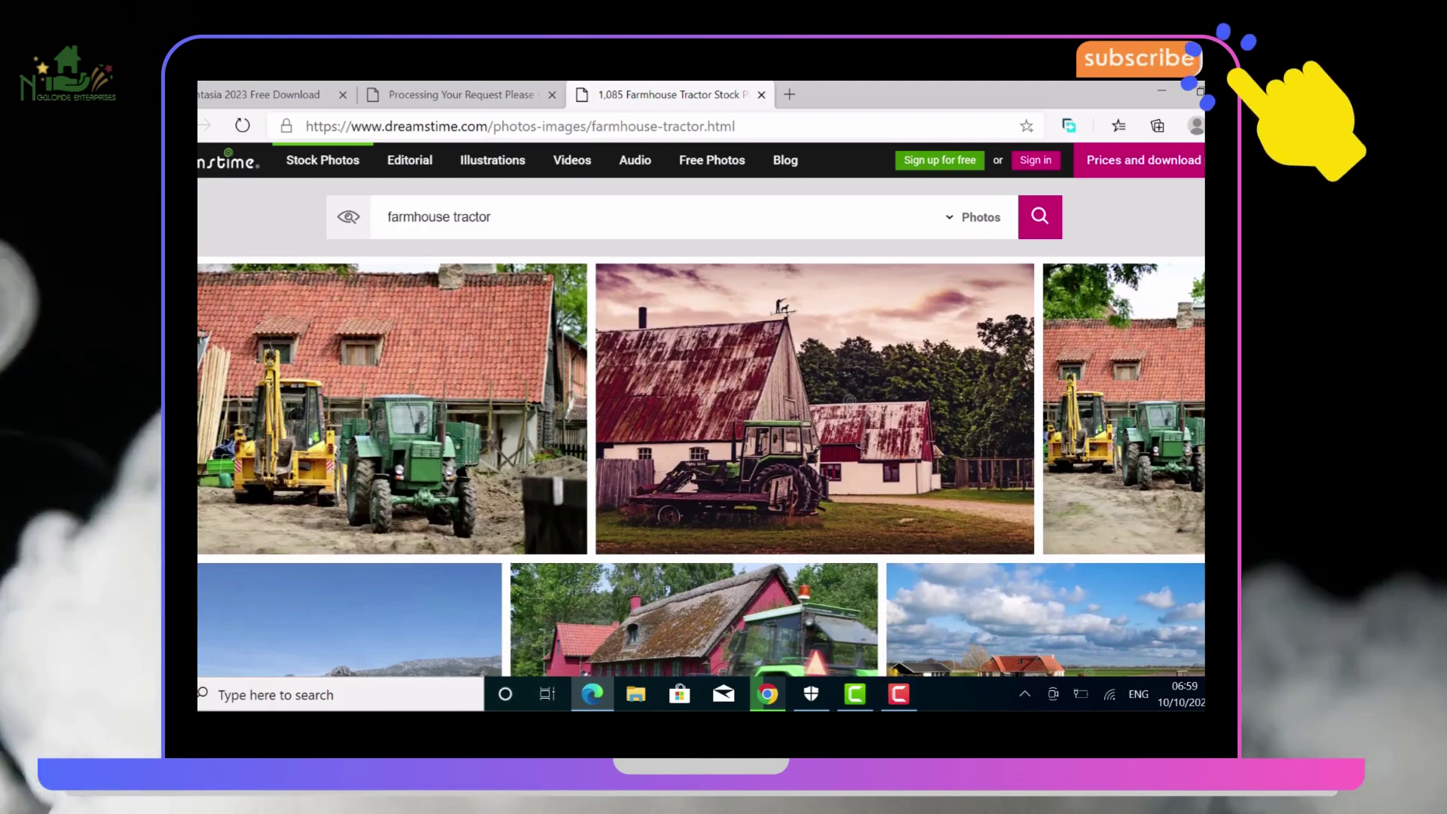
scroll(701, 467, down, 4)
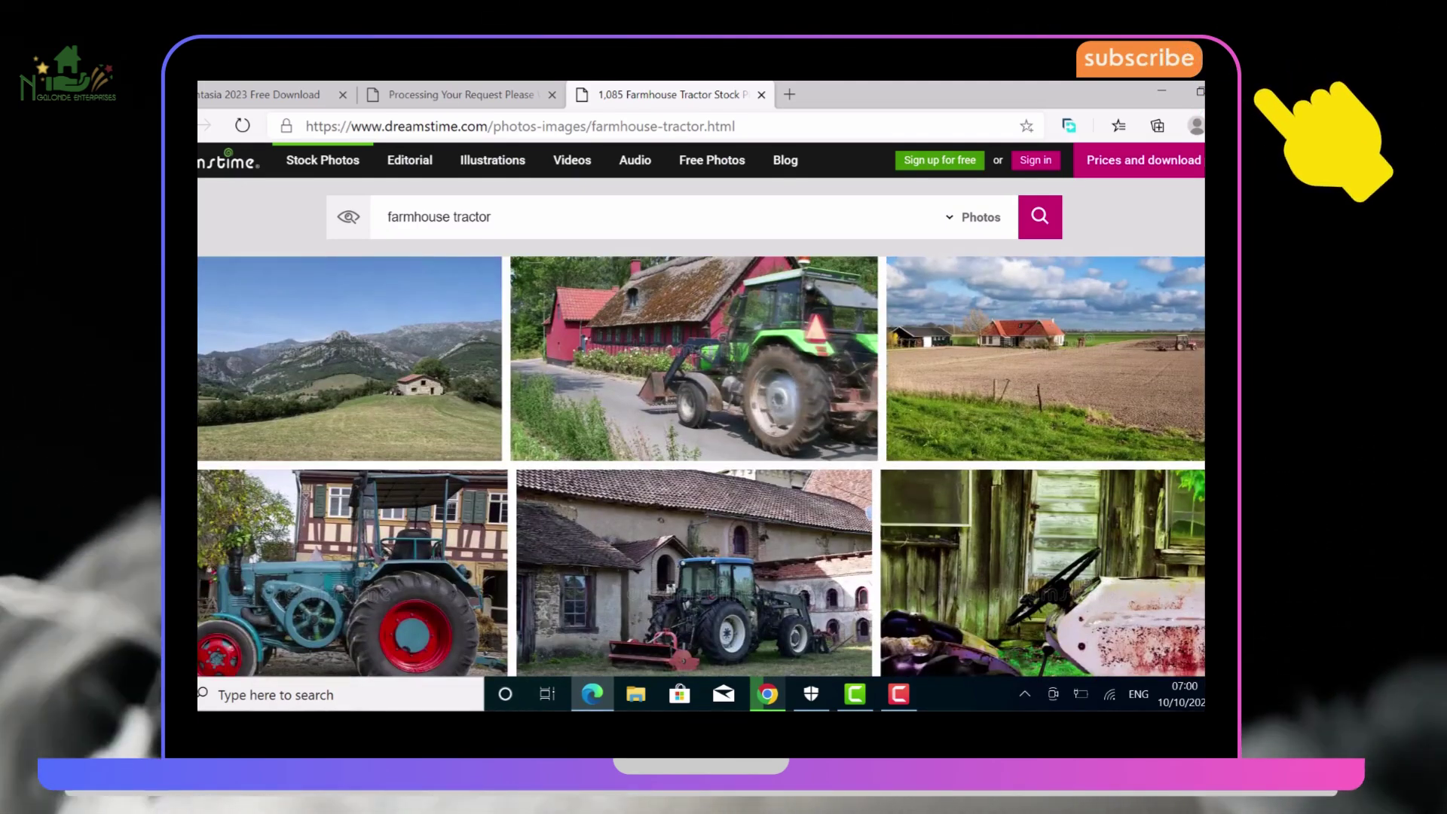
scroll(701, 467, down, 2)
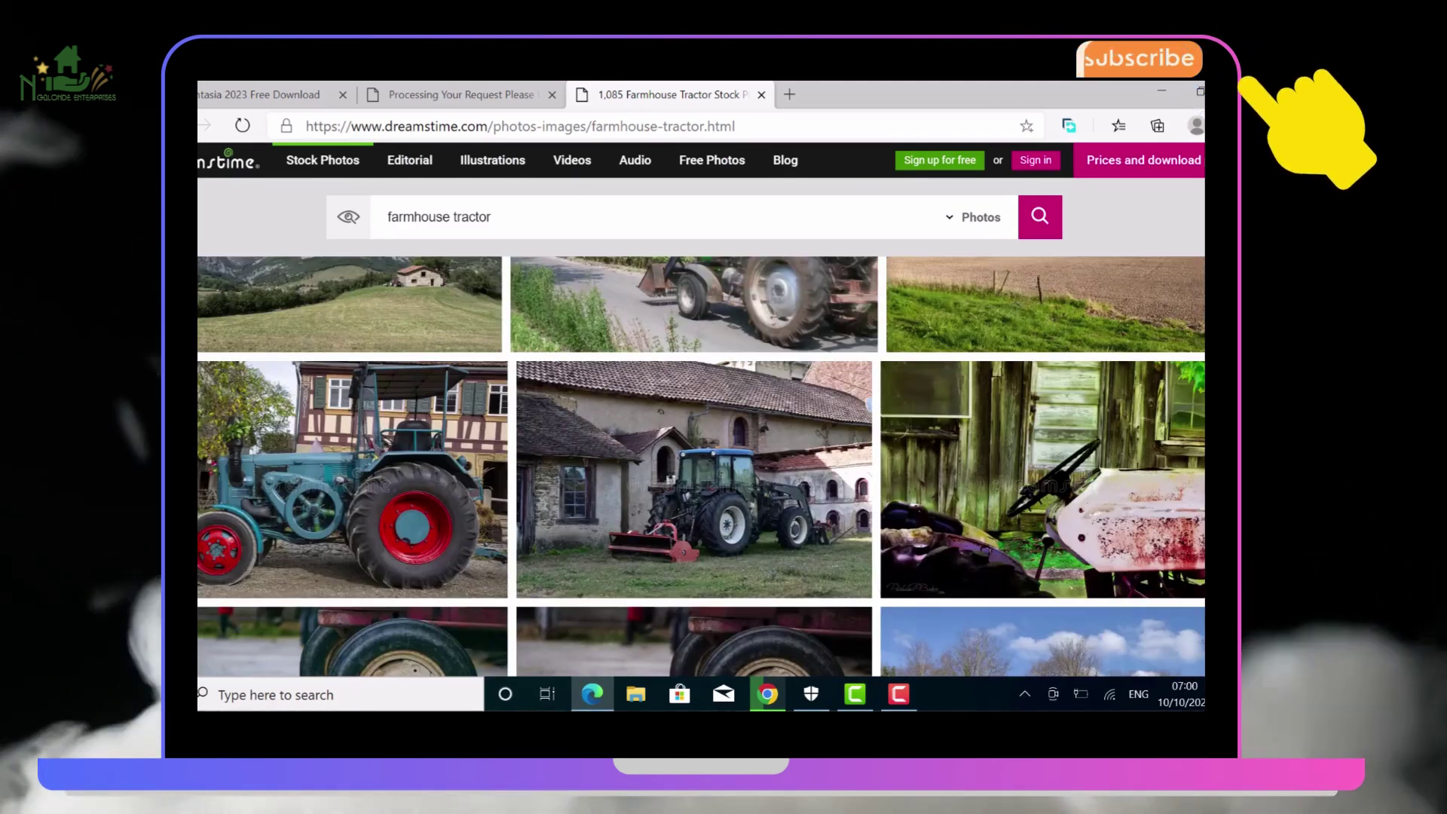
scroll(701, 468, down, 8)
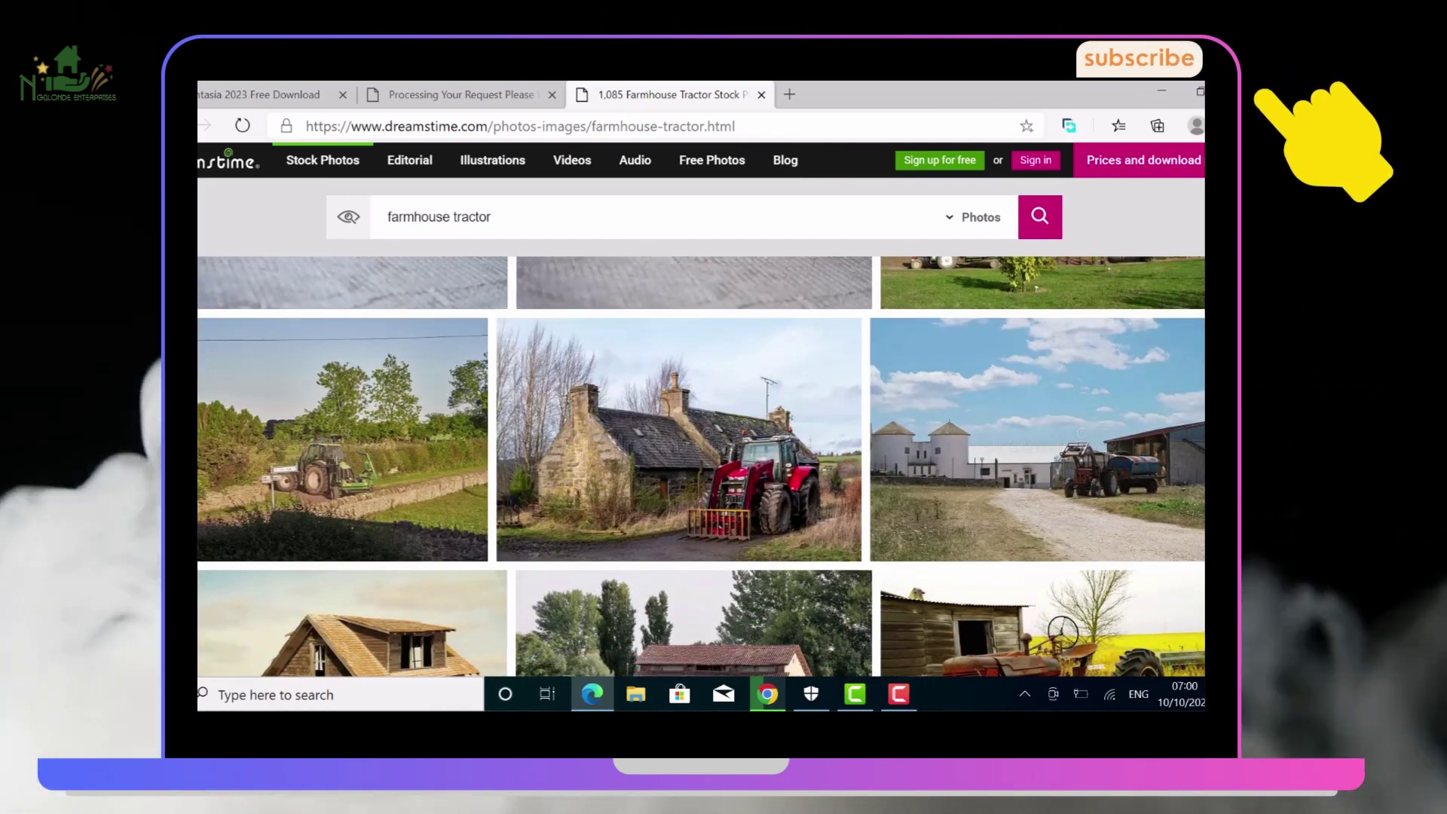
scroll(701, 467, down, 3)
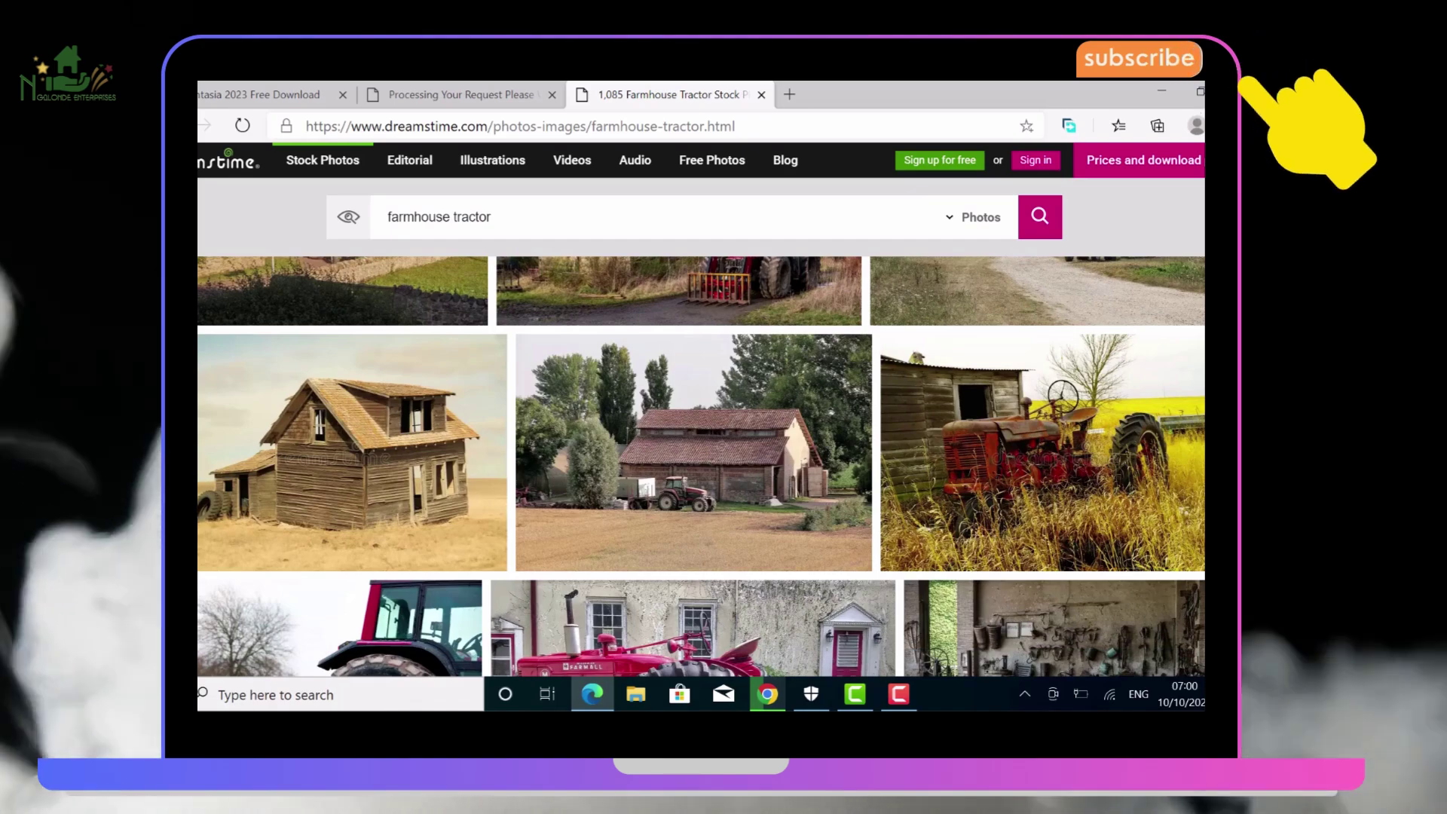
scroll(701, 467, up, 8)
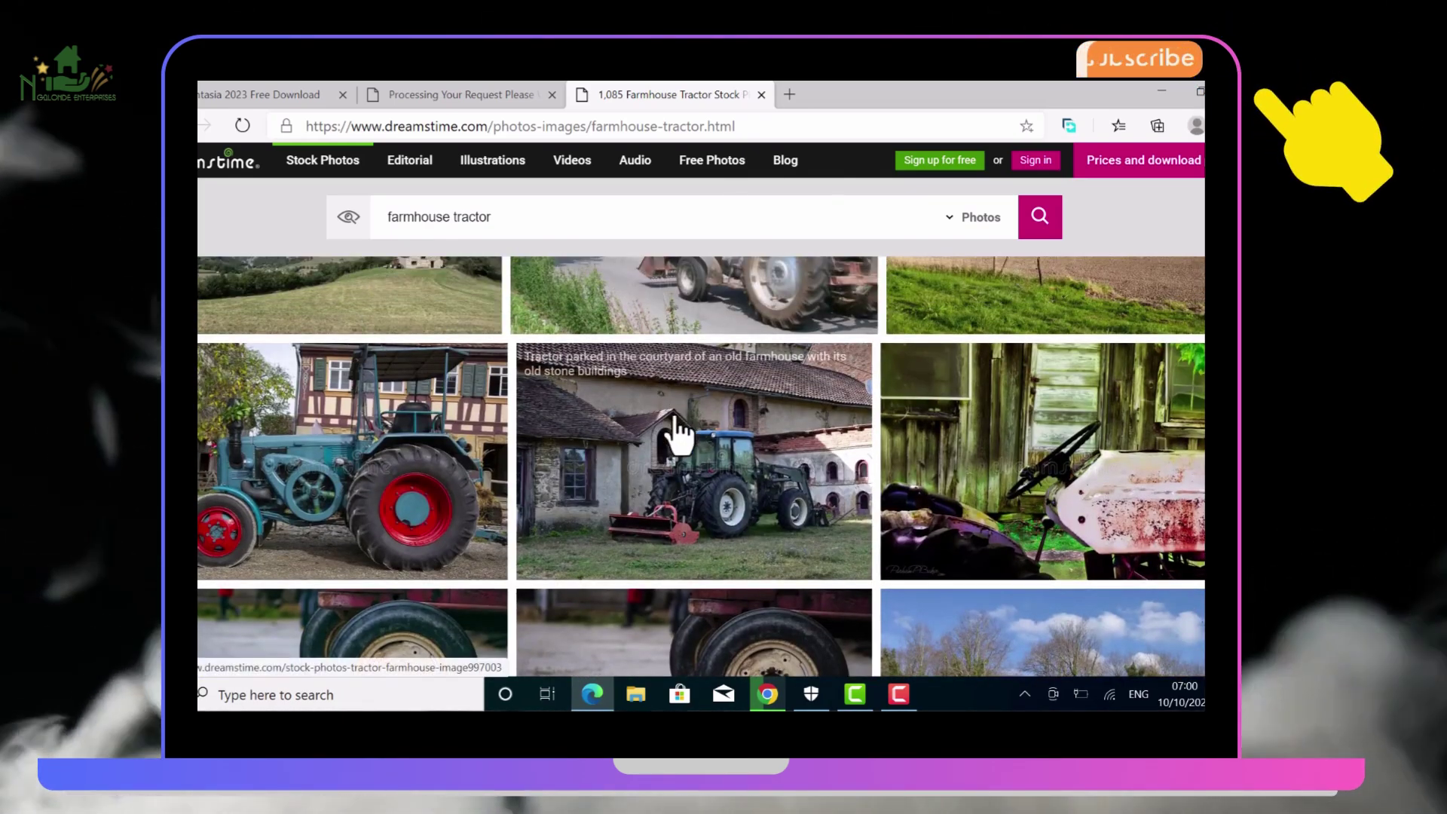
scroll(701, 467, down, 8)
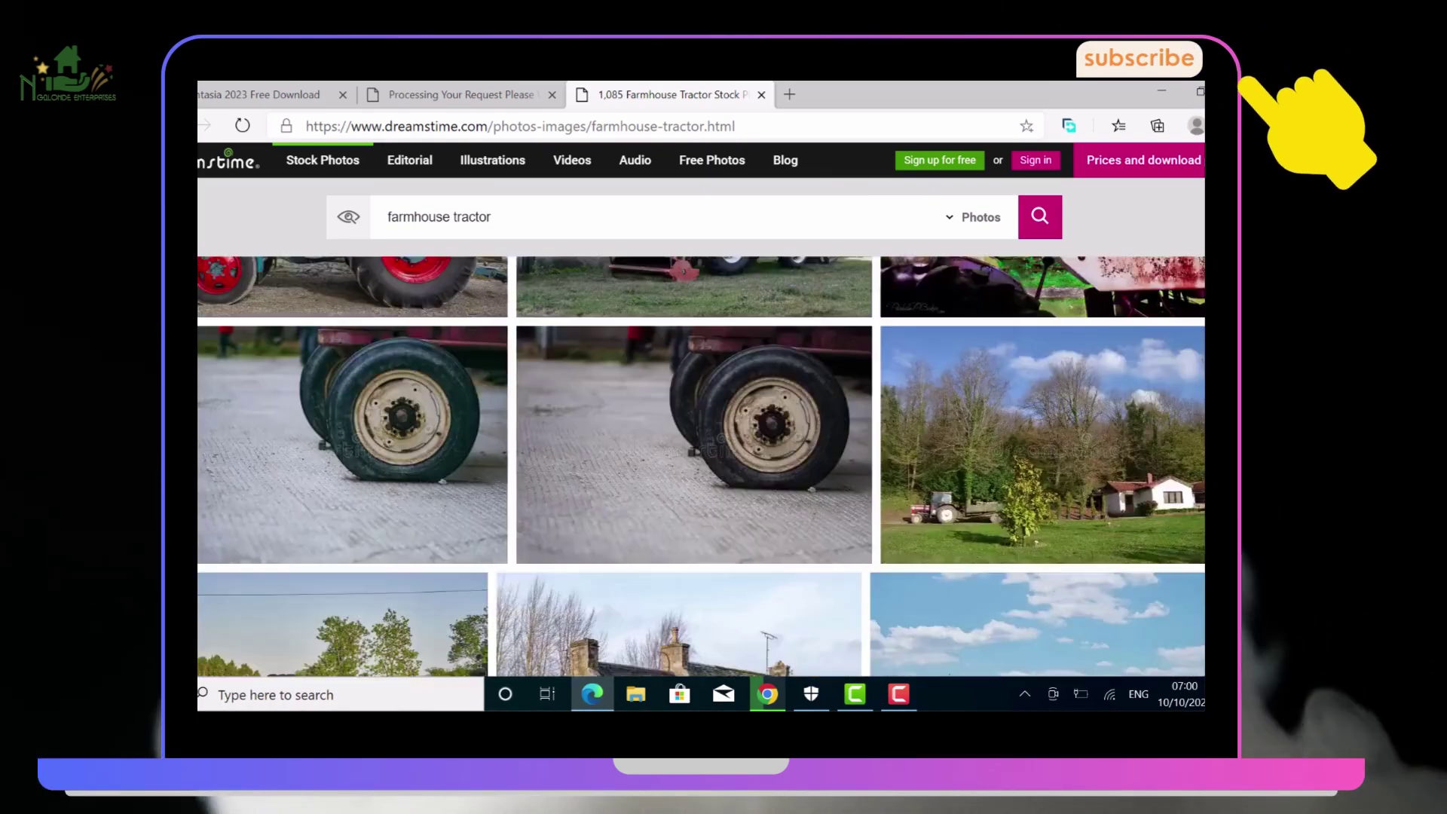
scroll(701, 467, down, 2)
scroll(701, 467, down, 3)
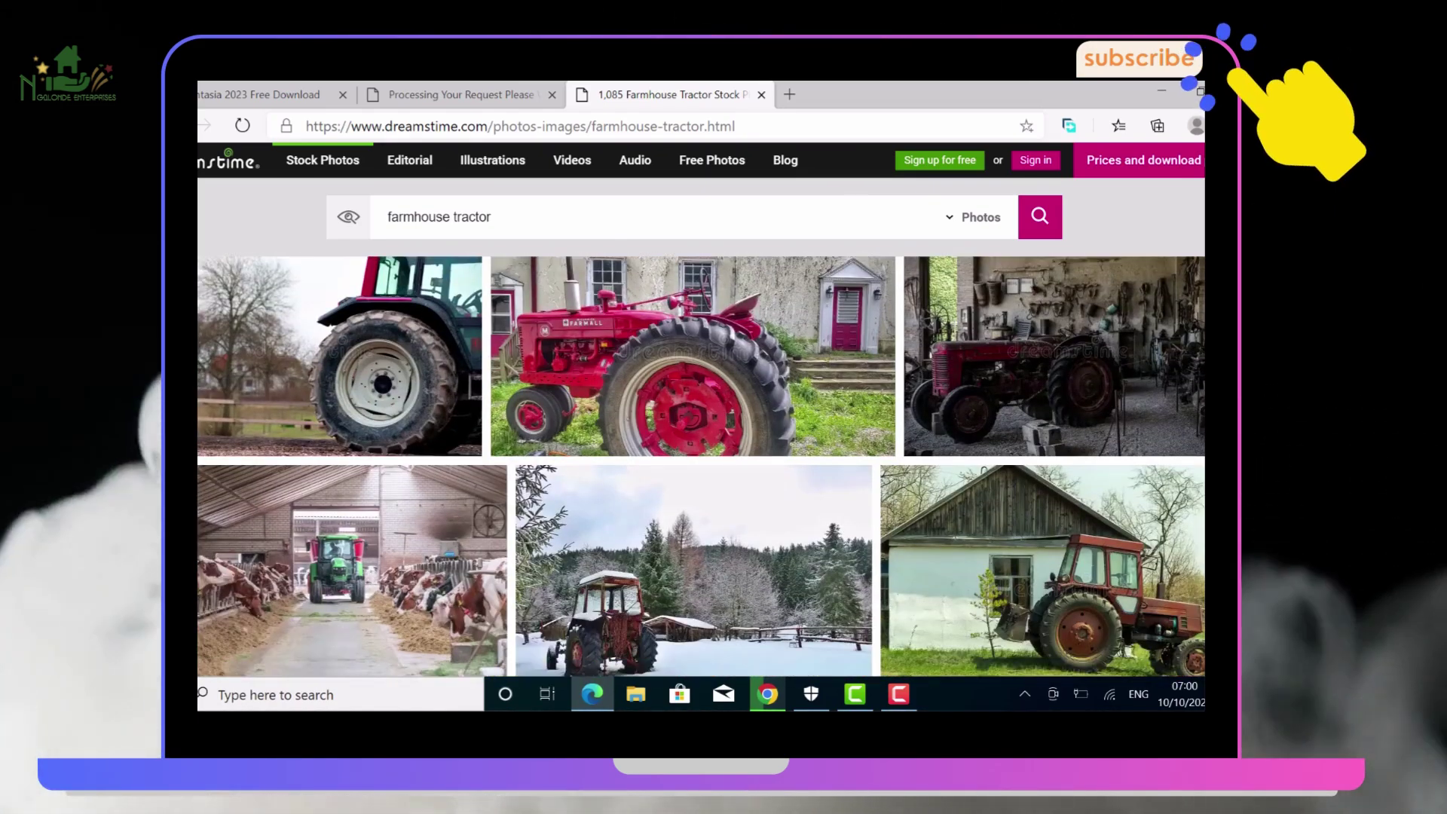
scroll(701, 467, down, 2)
scroll(701, 467, up, 3)
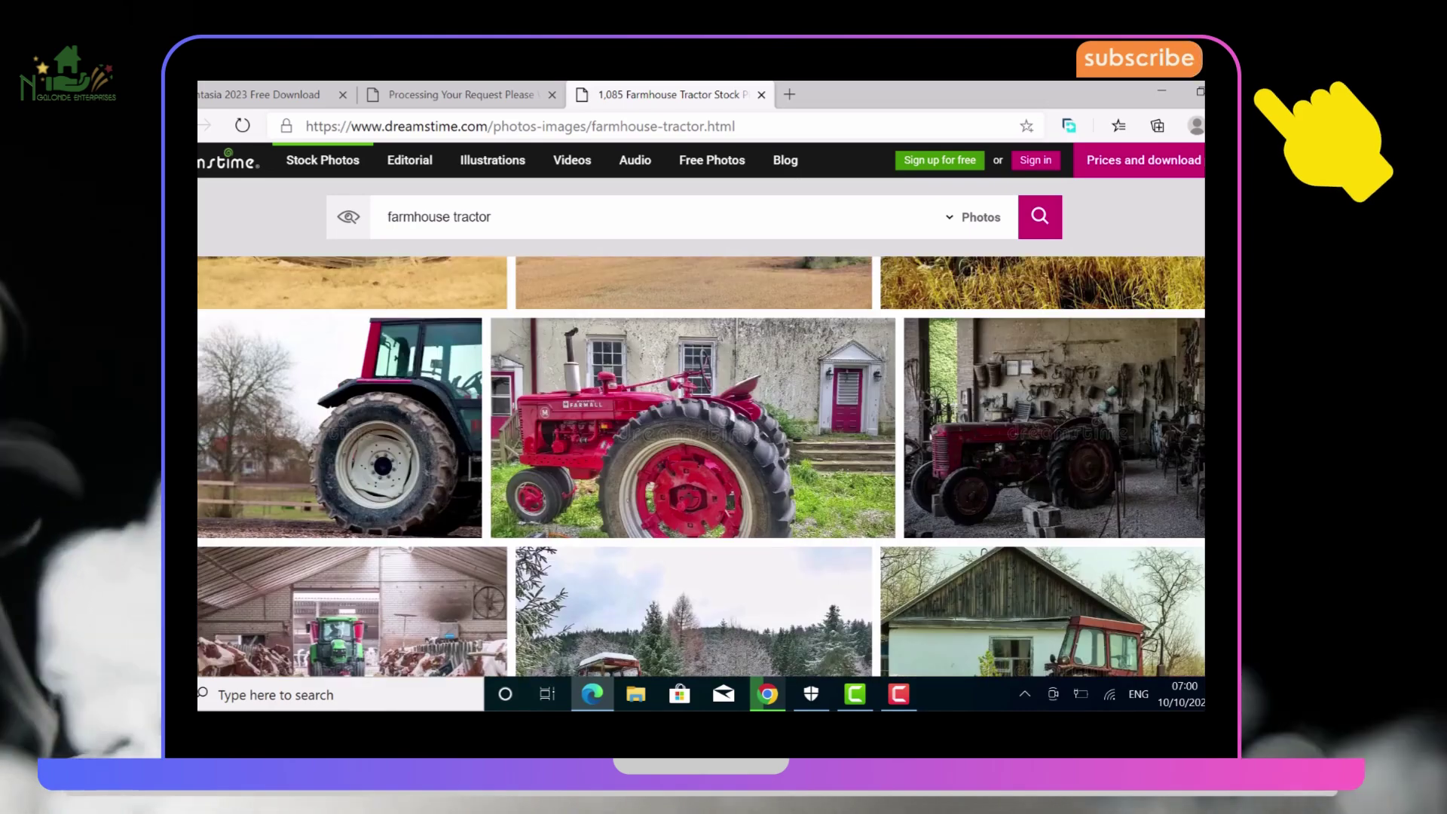
scroll(701, 467, down, 1)
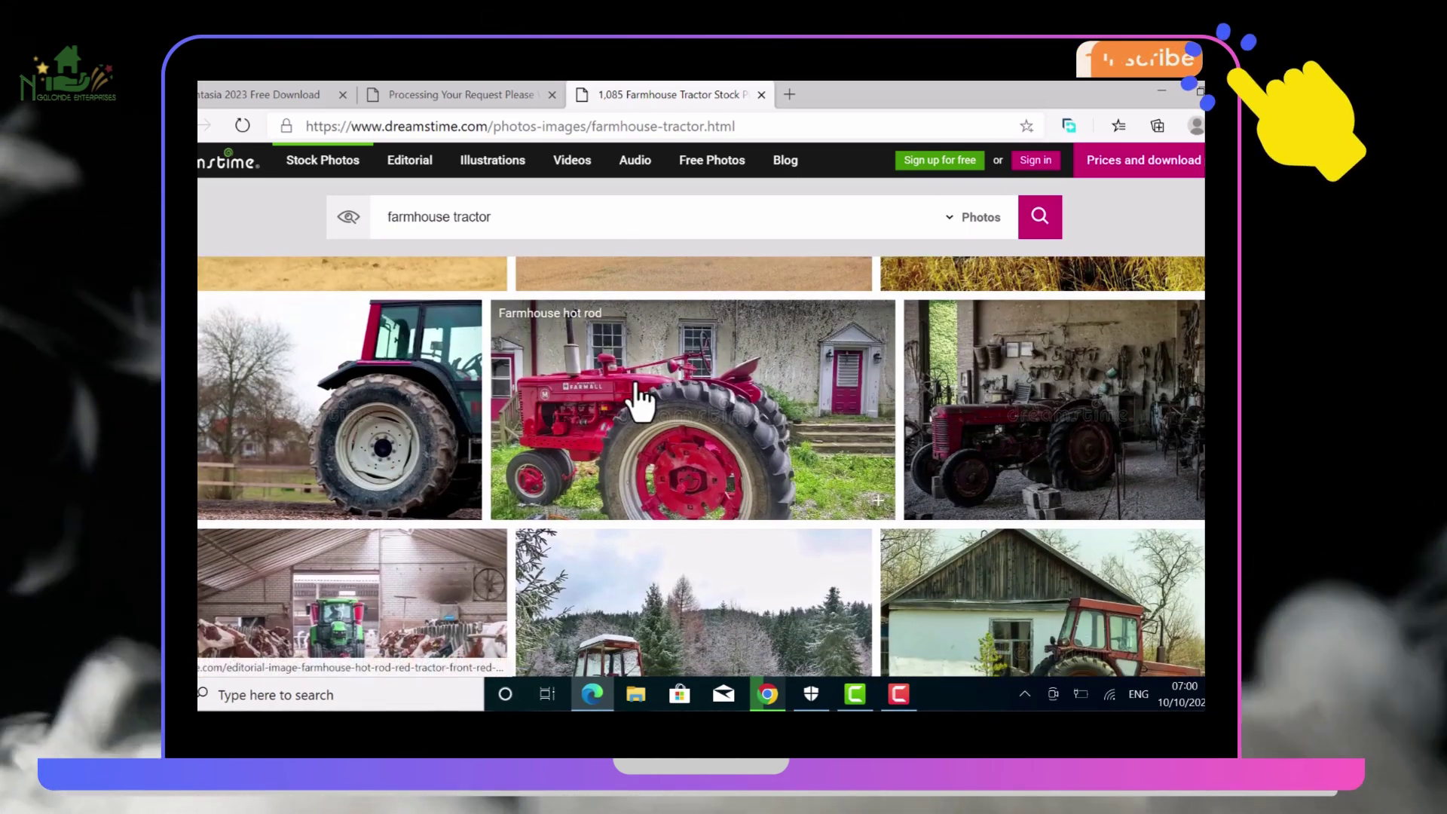
click(639, 396)
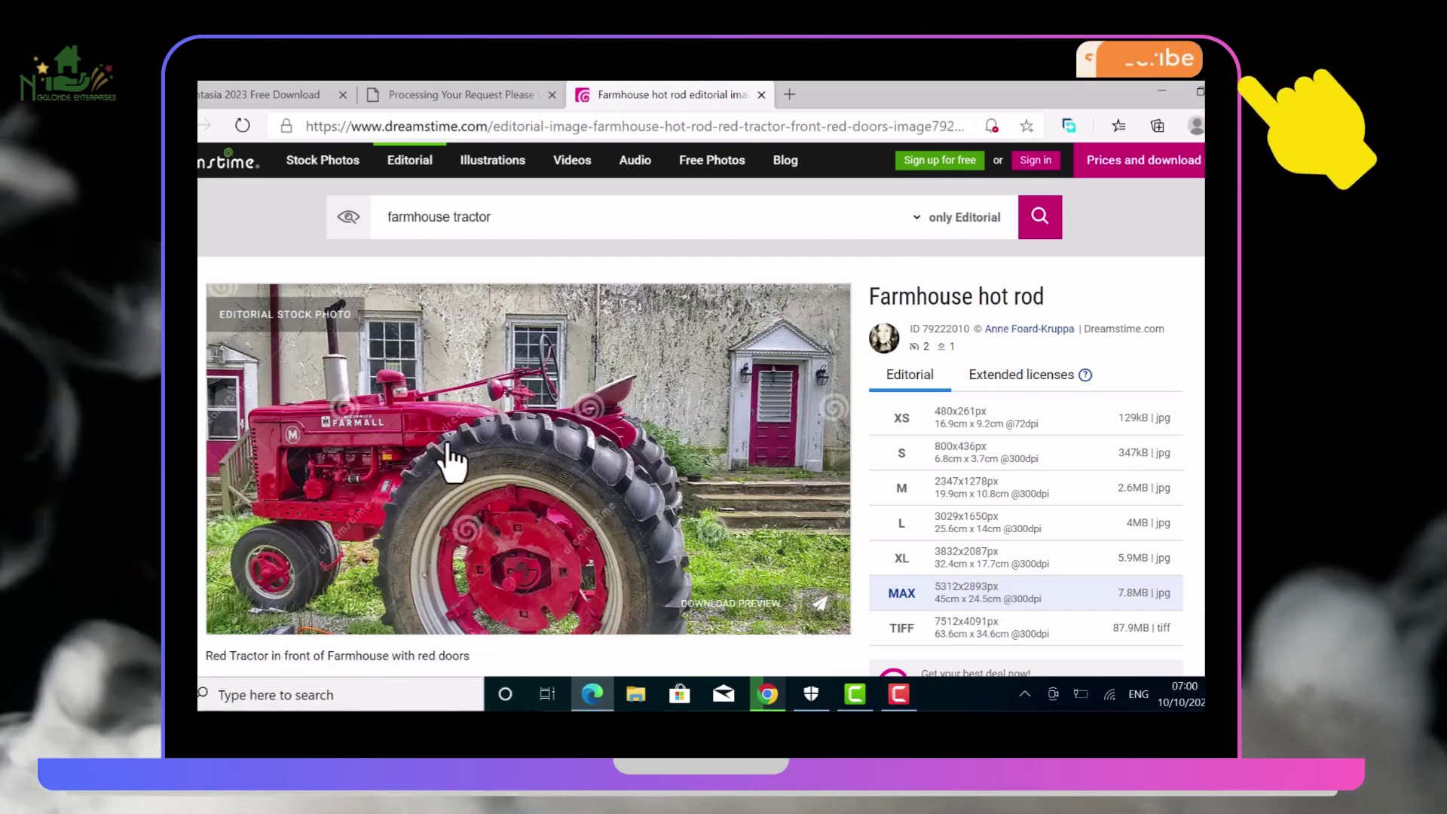
Save the photo to Downloads as farmhouse-hot-rod-red-tractor-front-red-doors-79222010.jpg via Free Download Manager
right_click(450, 460)
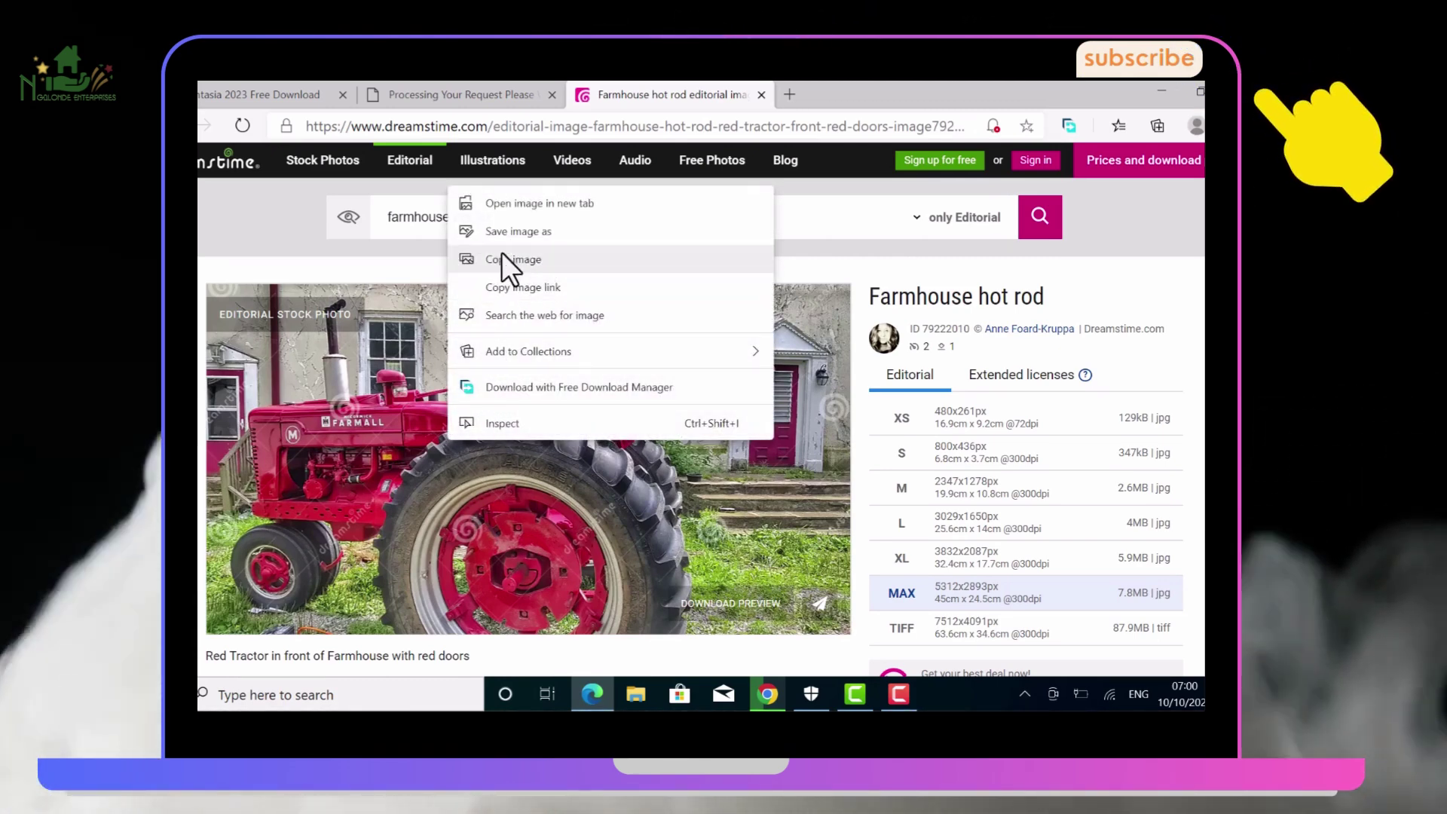
click(534, 230)
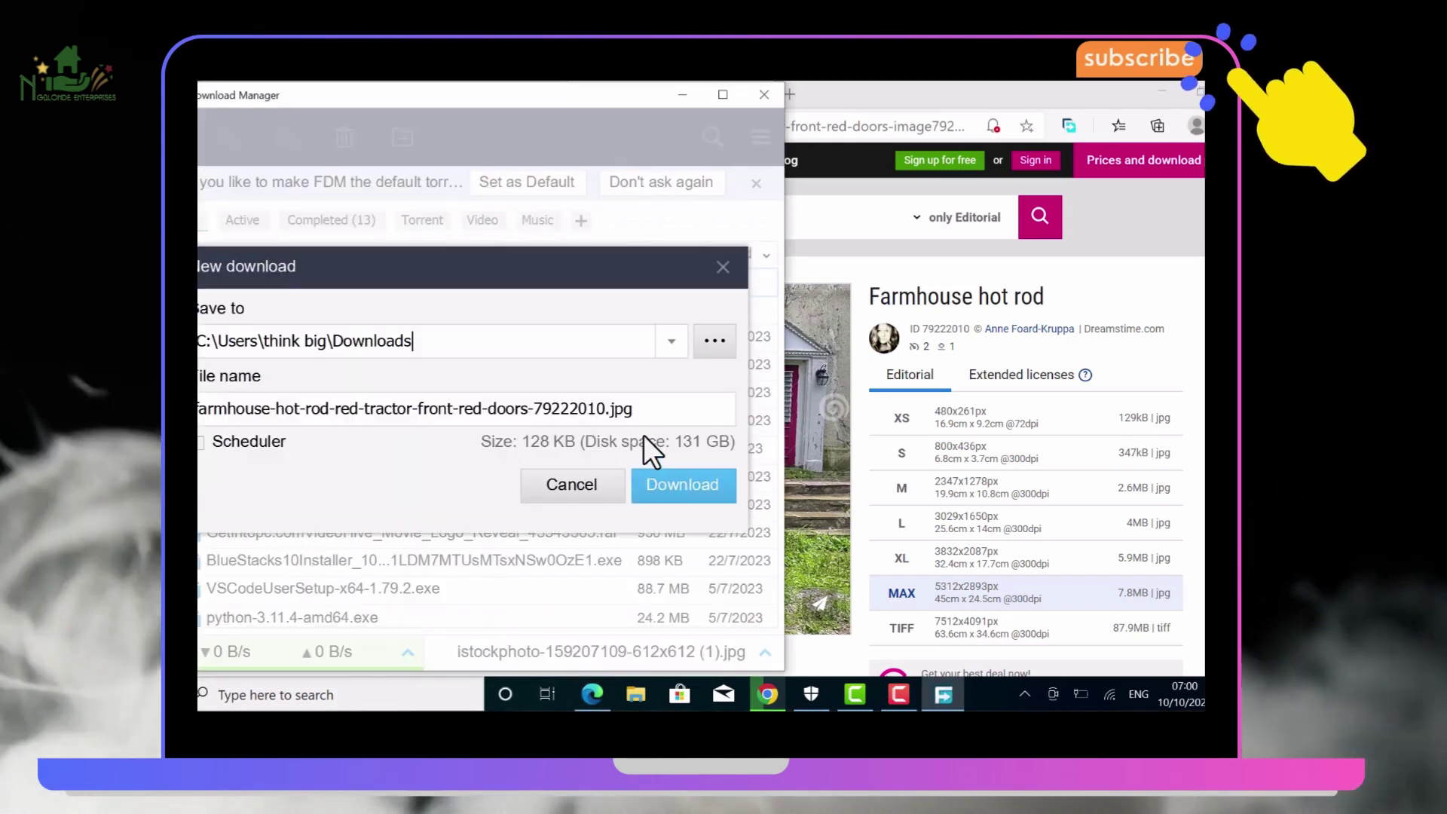
click(673, 494)
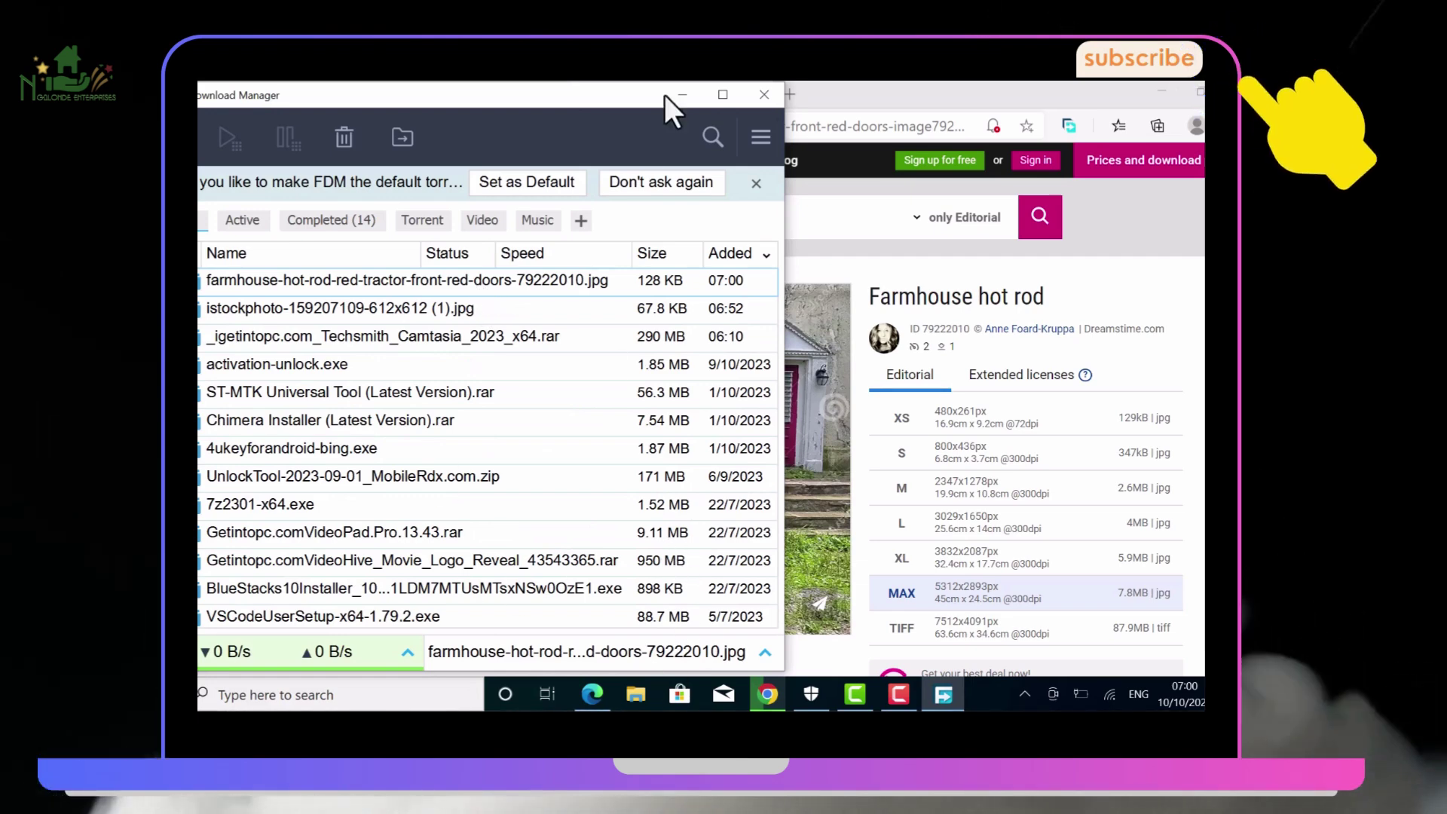
click(684, 96)
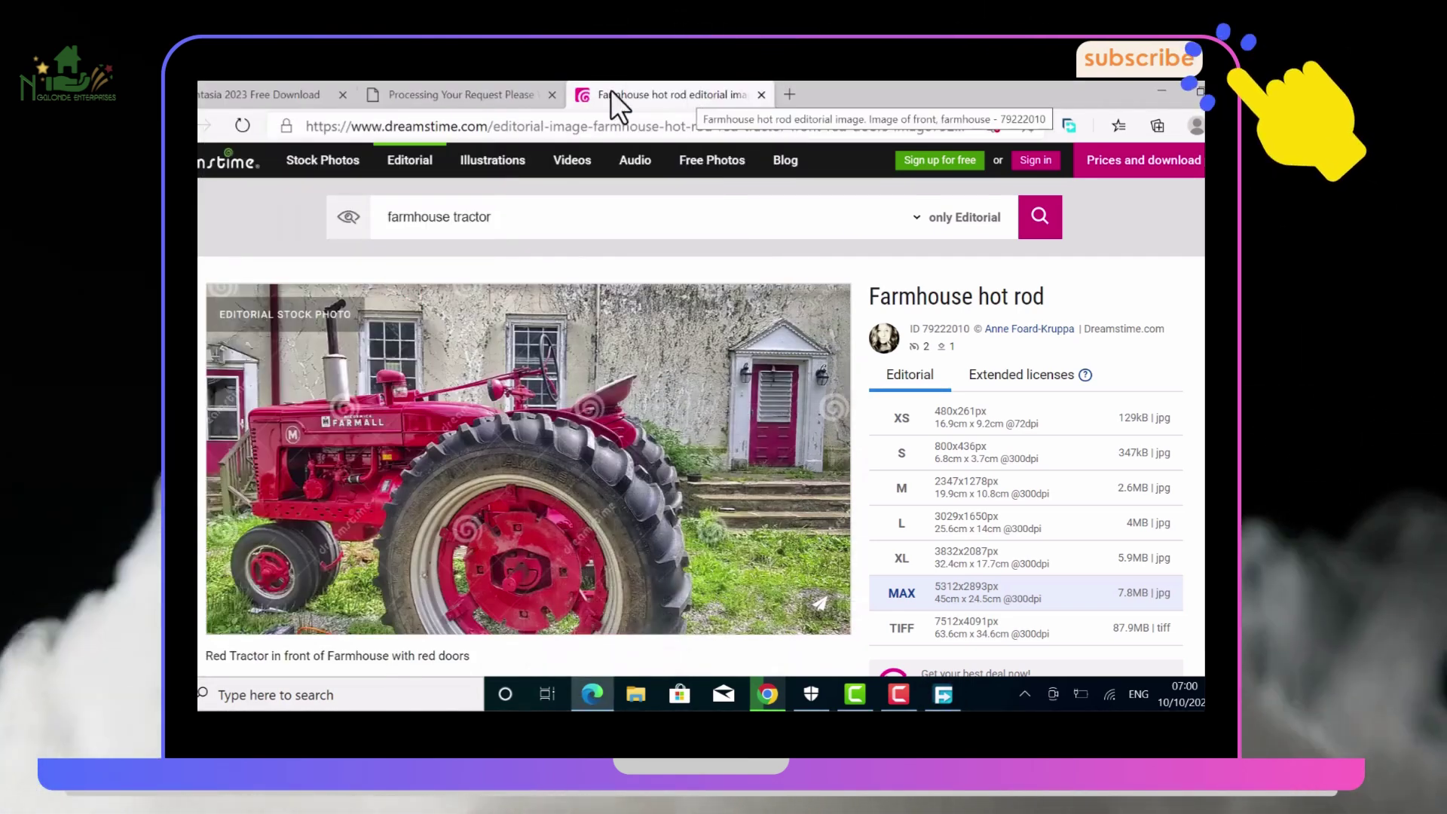
Upload the farmhouse-hot-rod tractor jpg from Downloads into the ai powerd farm house design
click(777, 701)
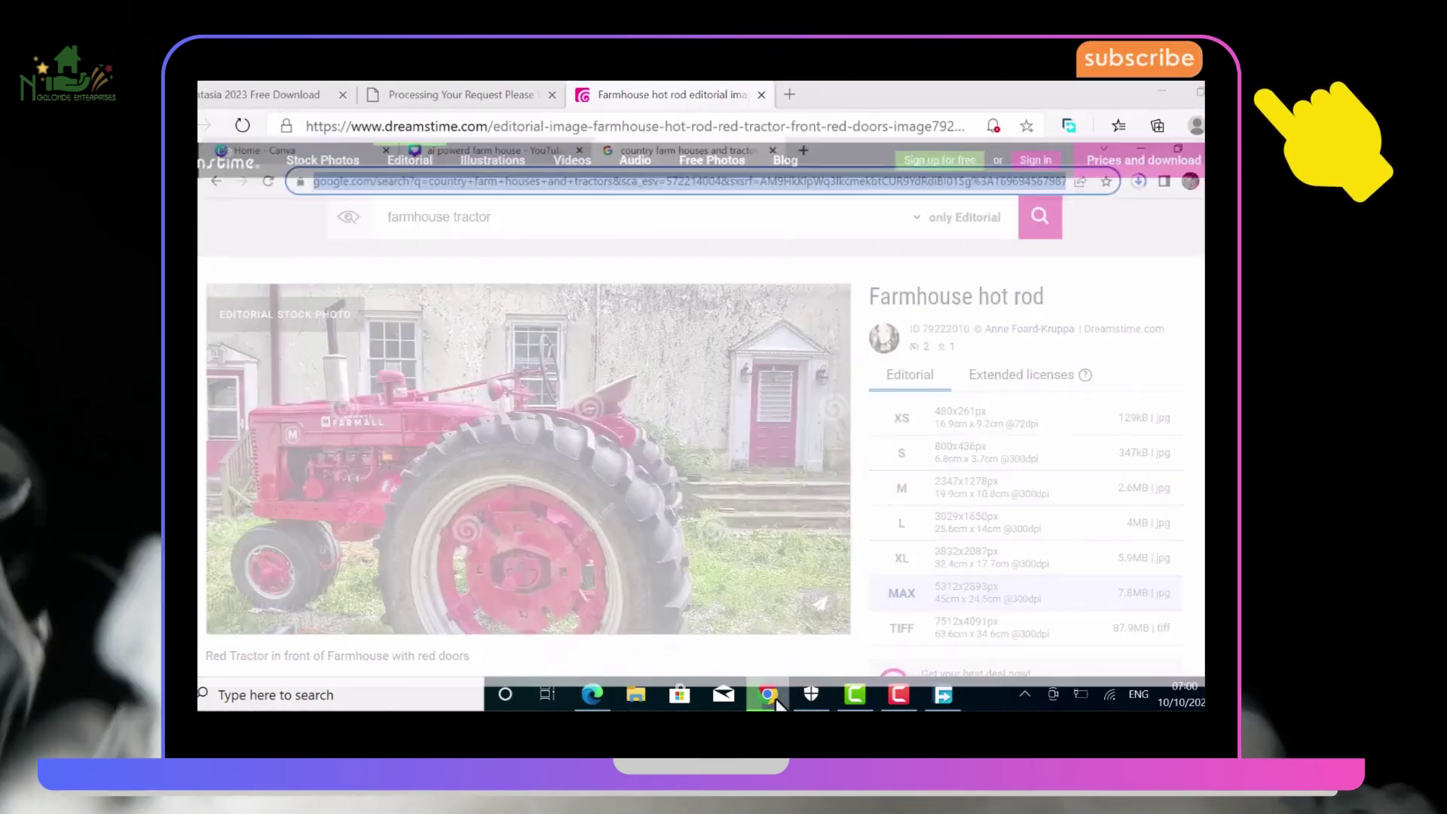
click(444, 96)
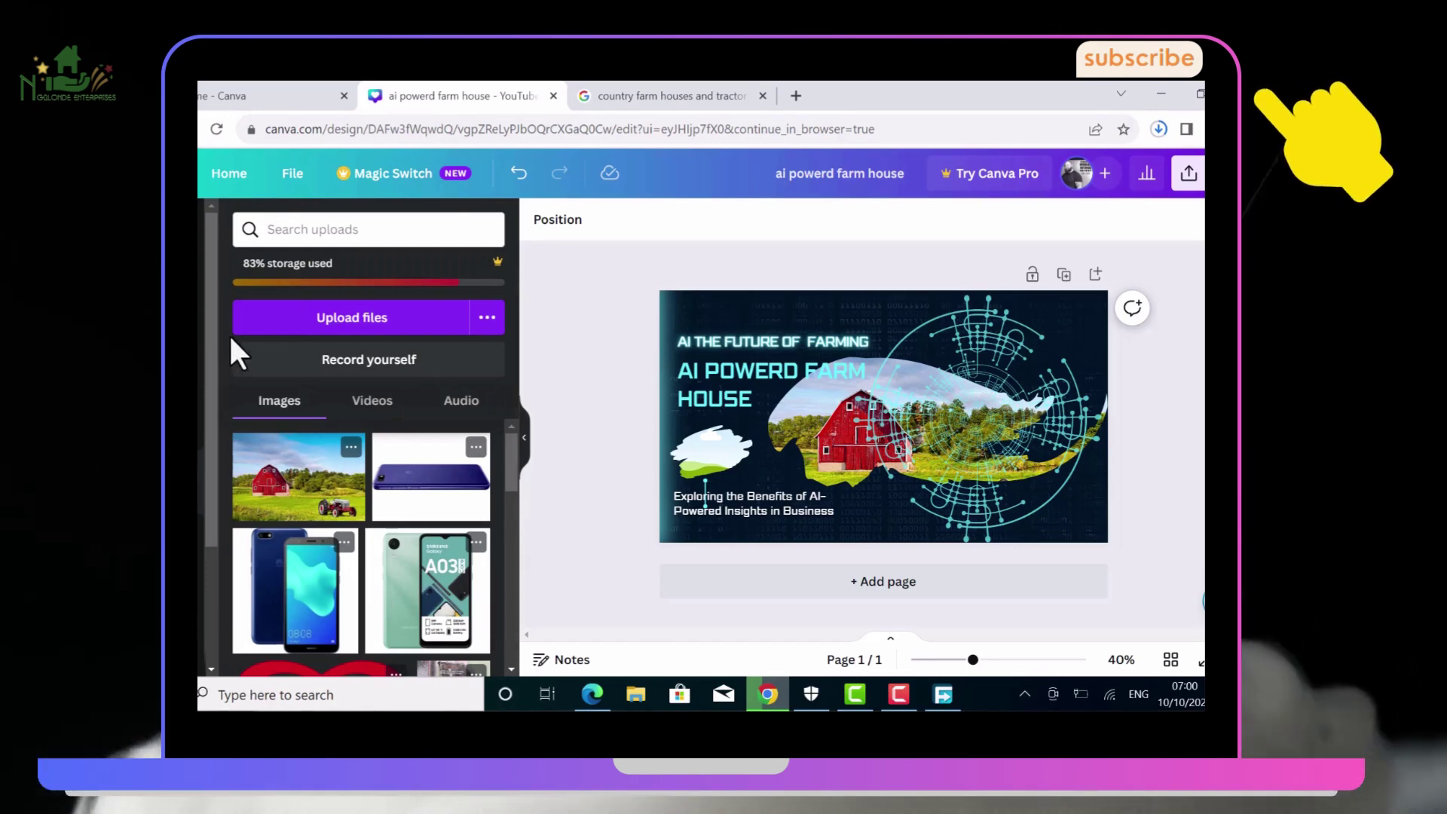
click(282, 332)
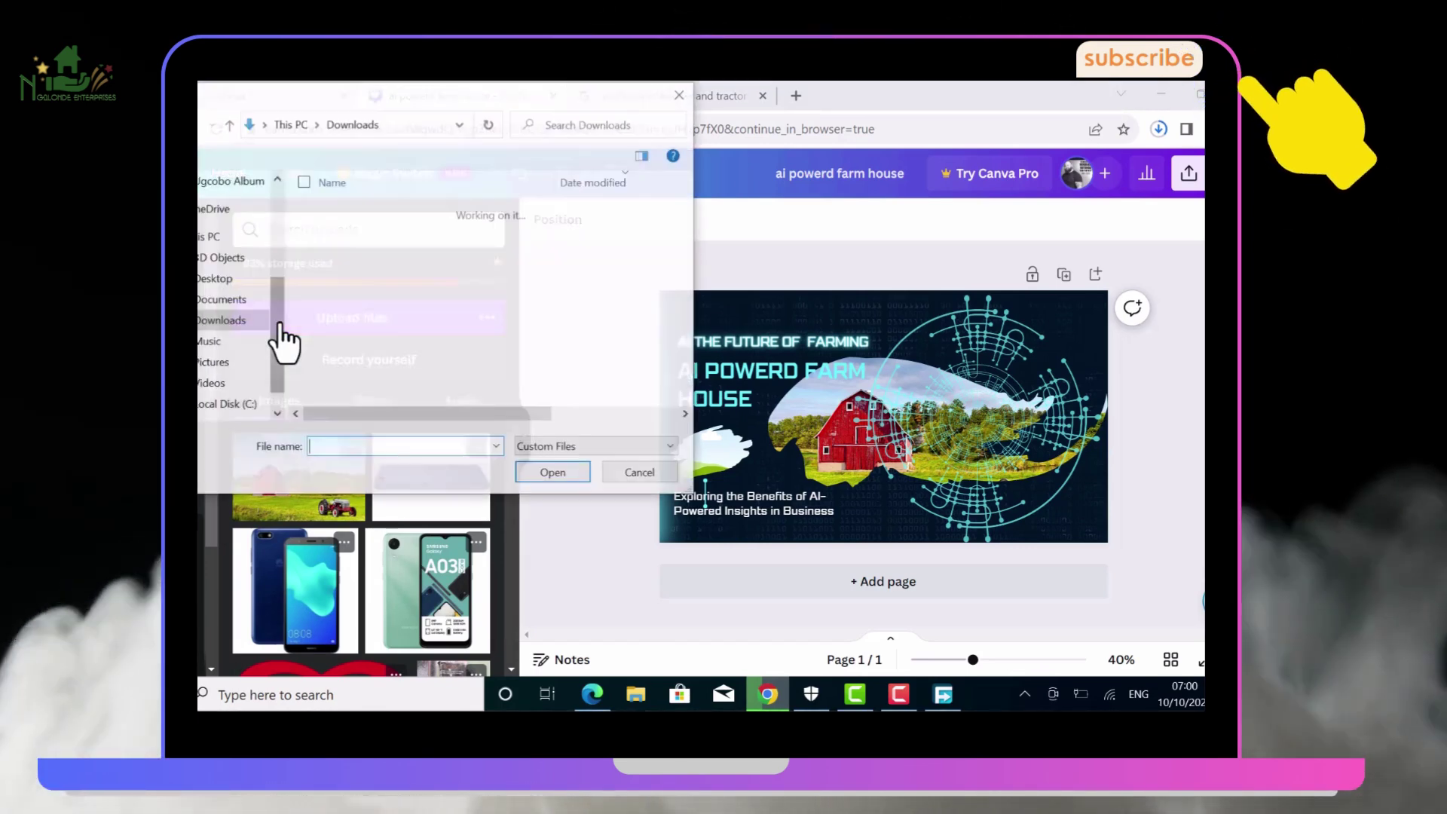
click(372, 229)
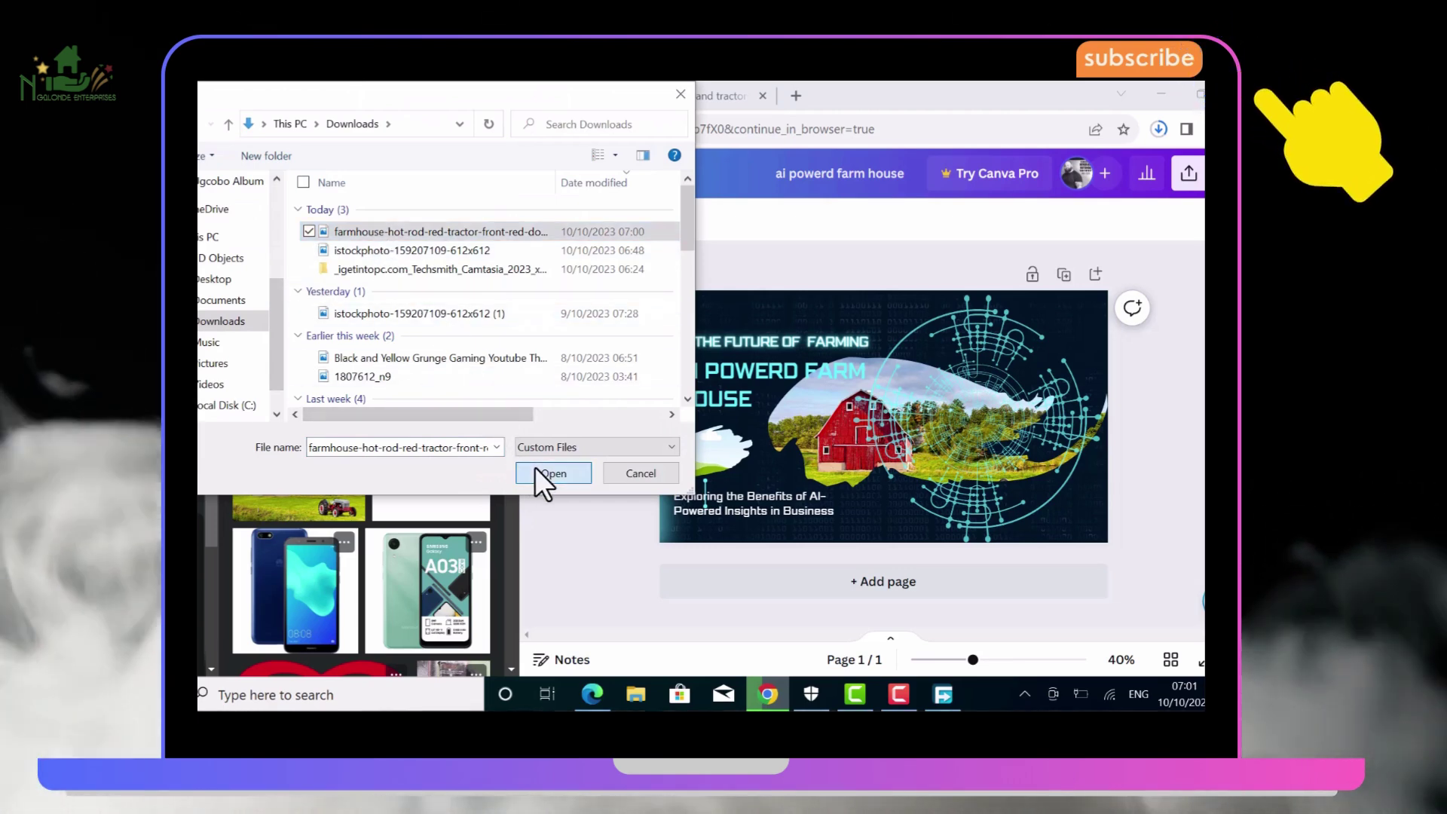
click(537, 473)
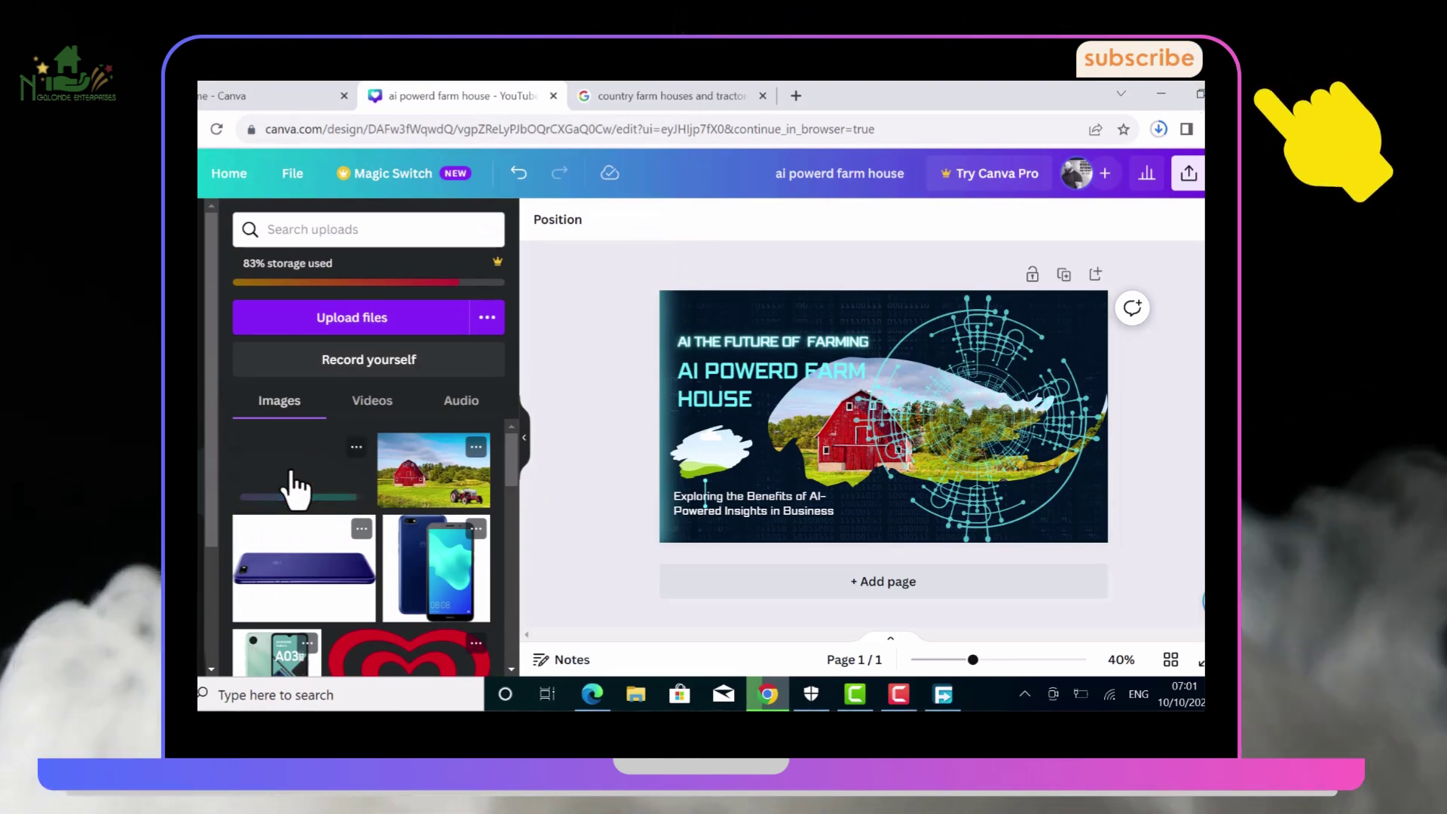
Place the tractor photo in the small left frame, resized to roughly 274 × 176 px
click(297, 487)
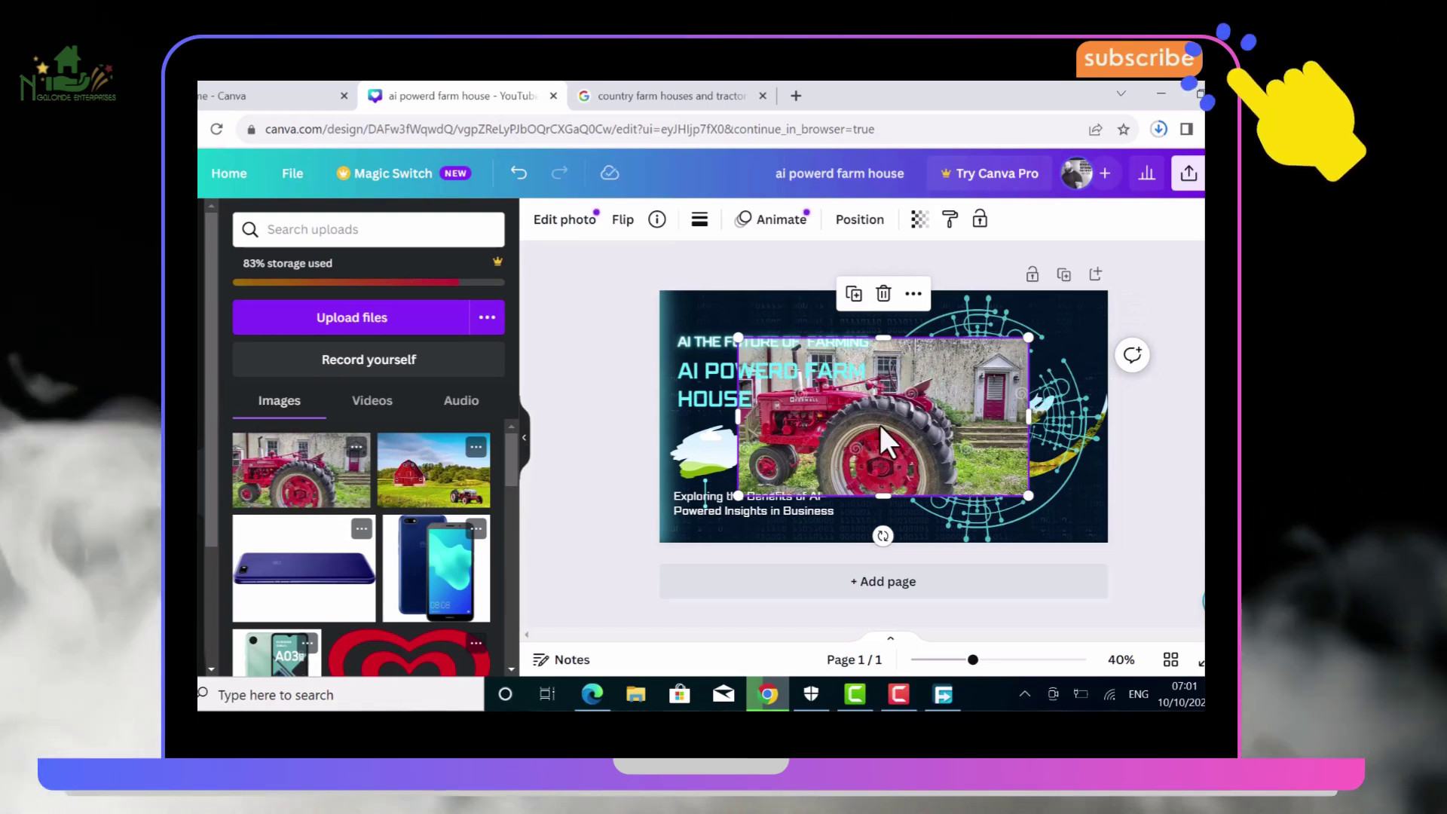
drag(832, 434, 719, 445)
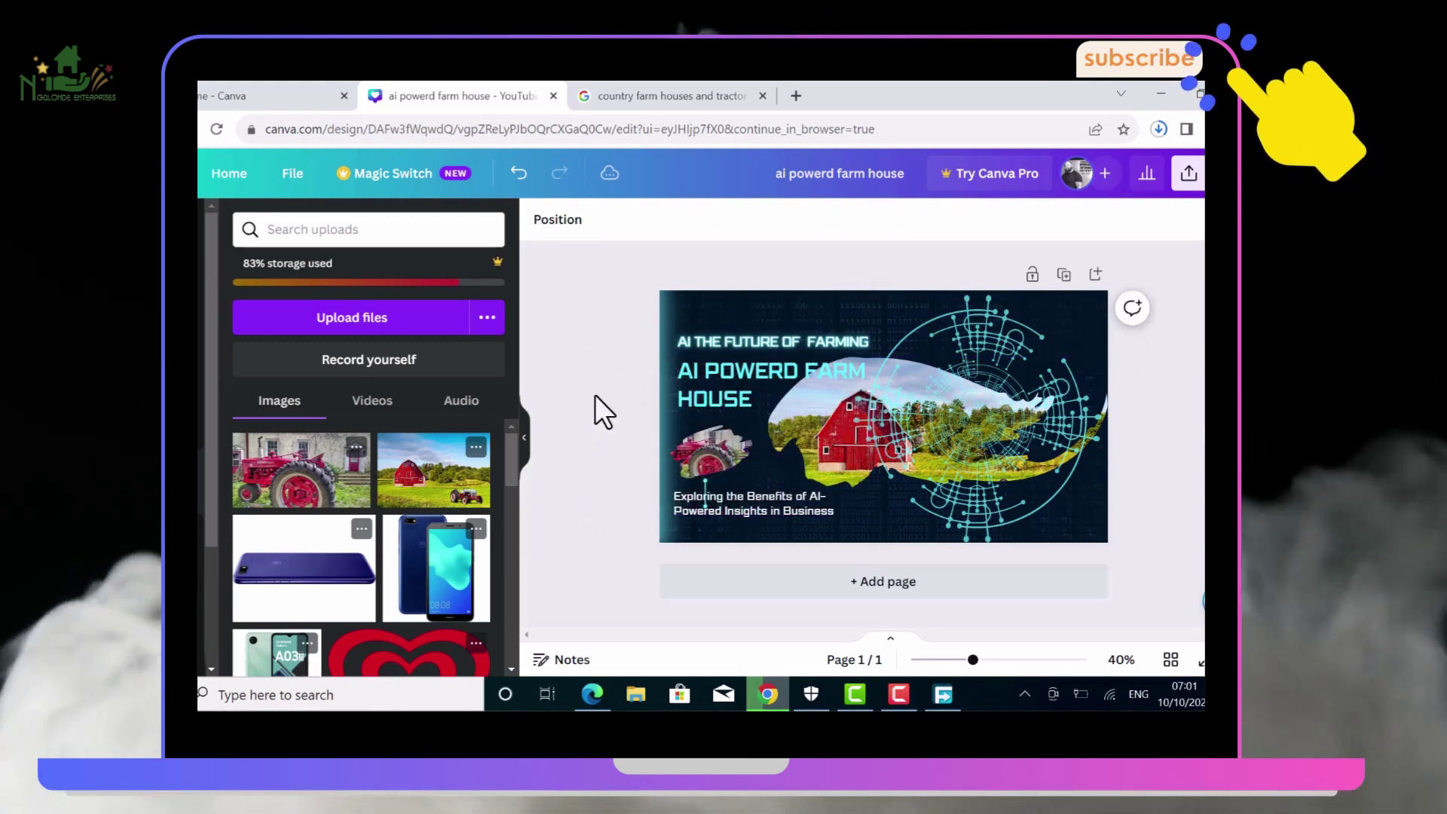
click(710, 440)
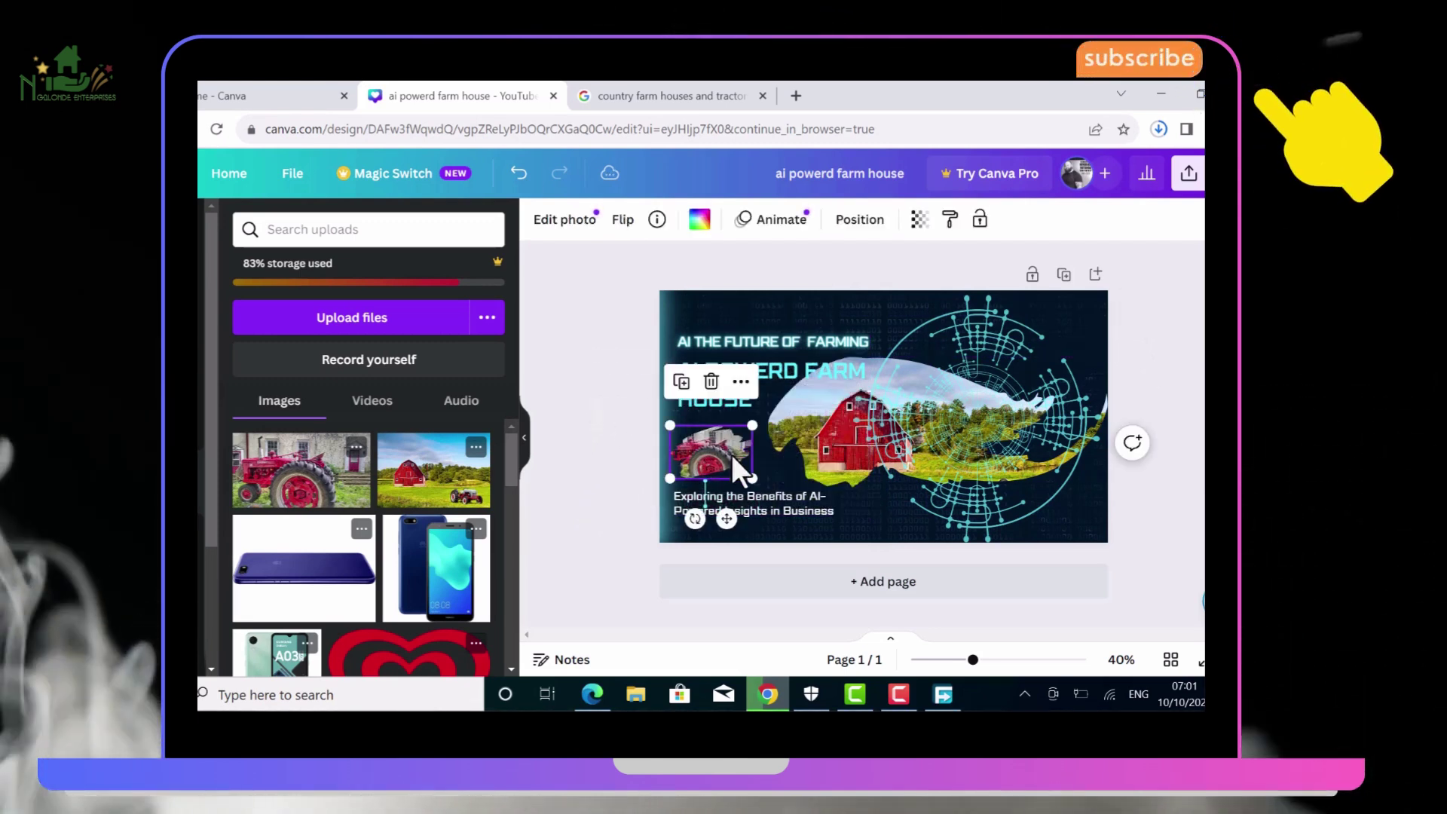
drag(753, 478, 766, 486)
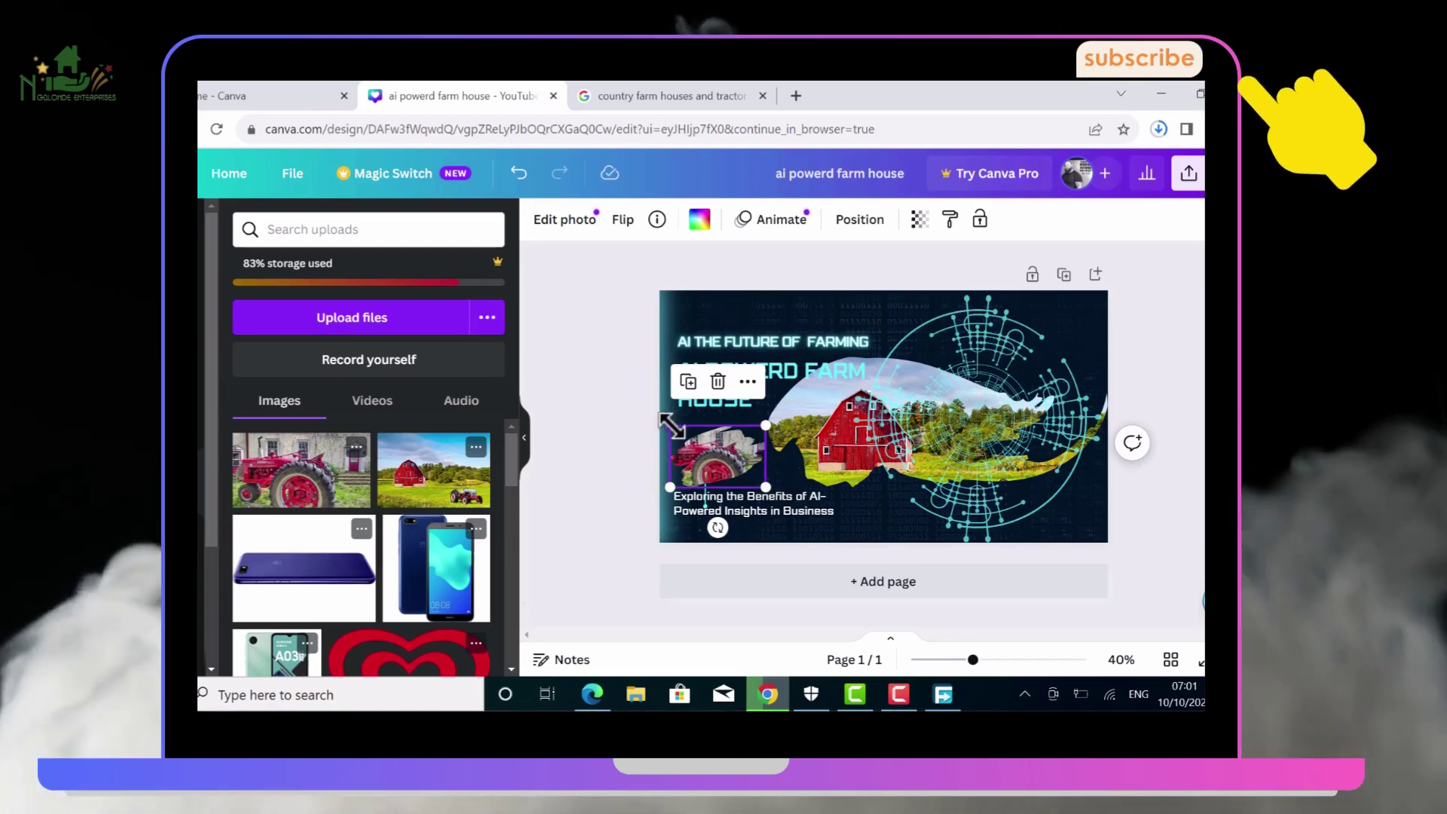
drag(669, 425, 668, 420)
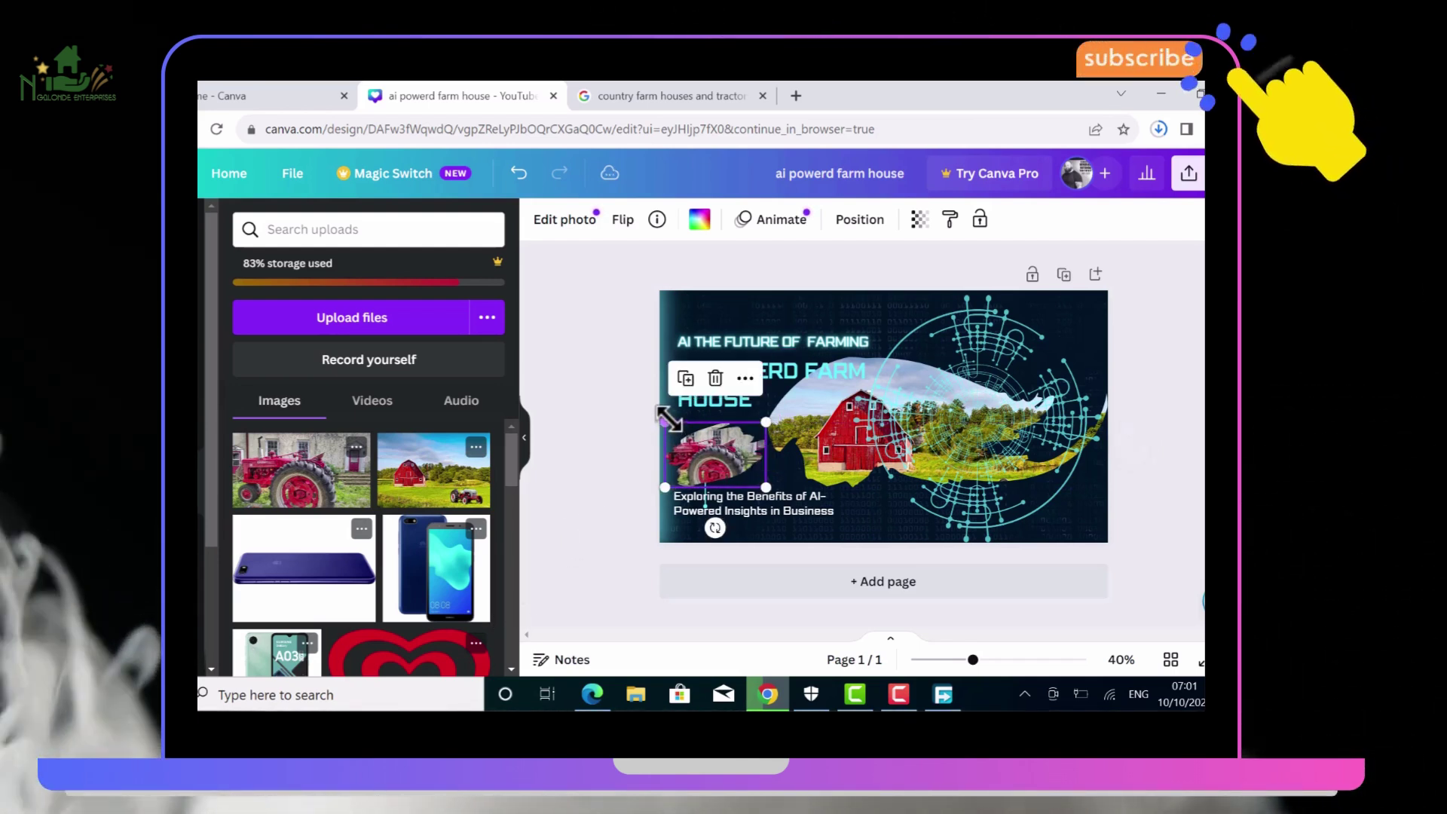
click(591, 386)
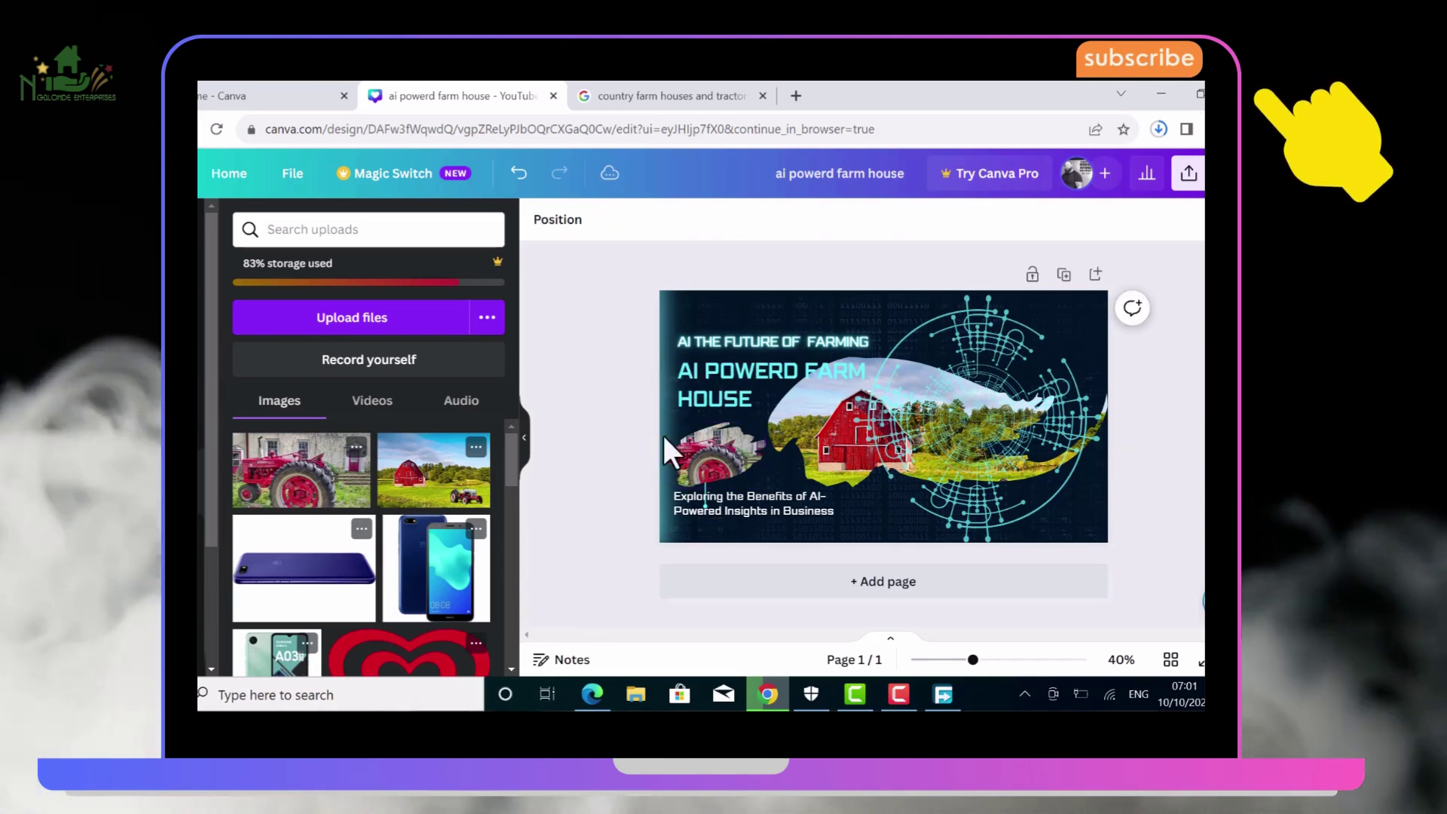
click(713, 441)
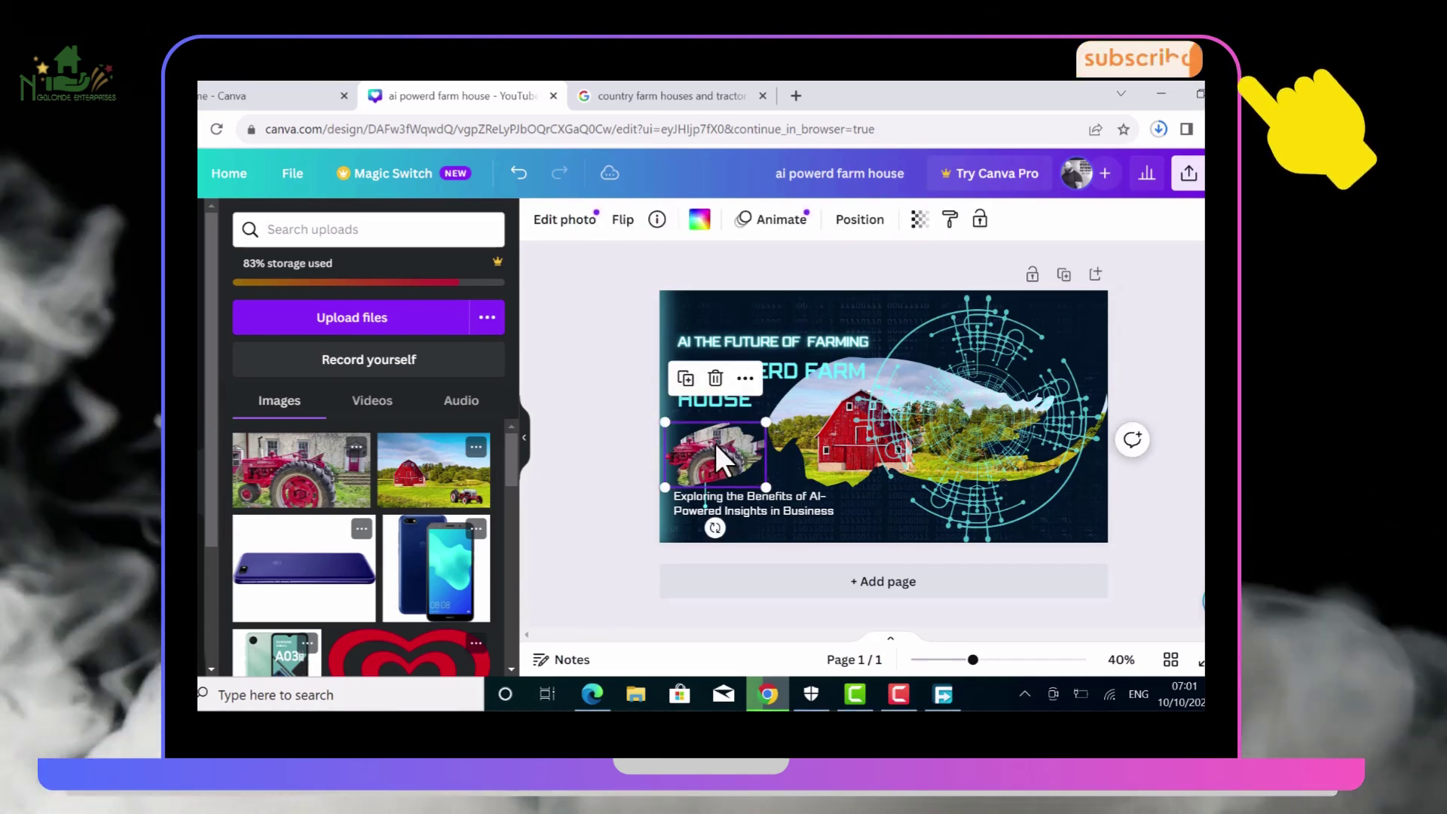
Shift and enlarge the red tractor photo in its lower-left brush-stroke frame so more tractor shows
double_click(713, 441)
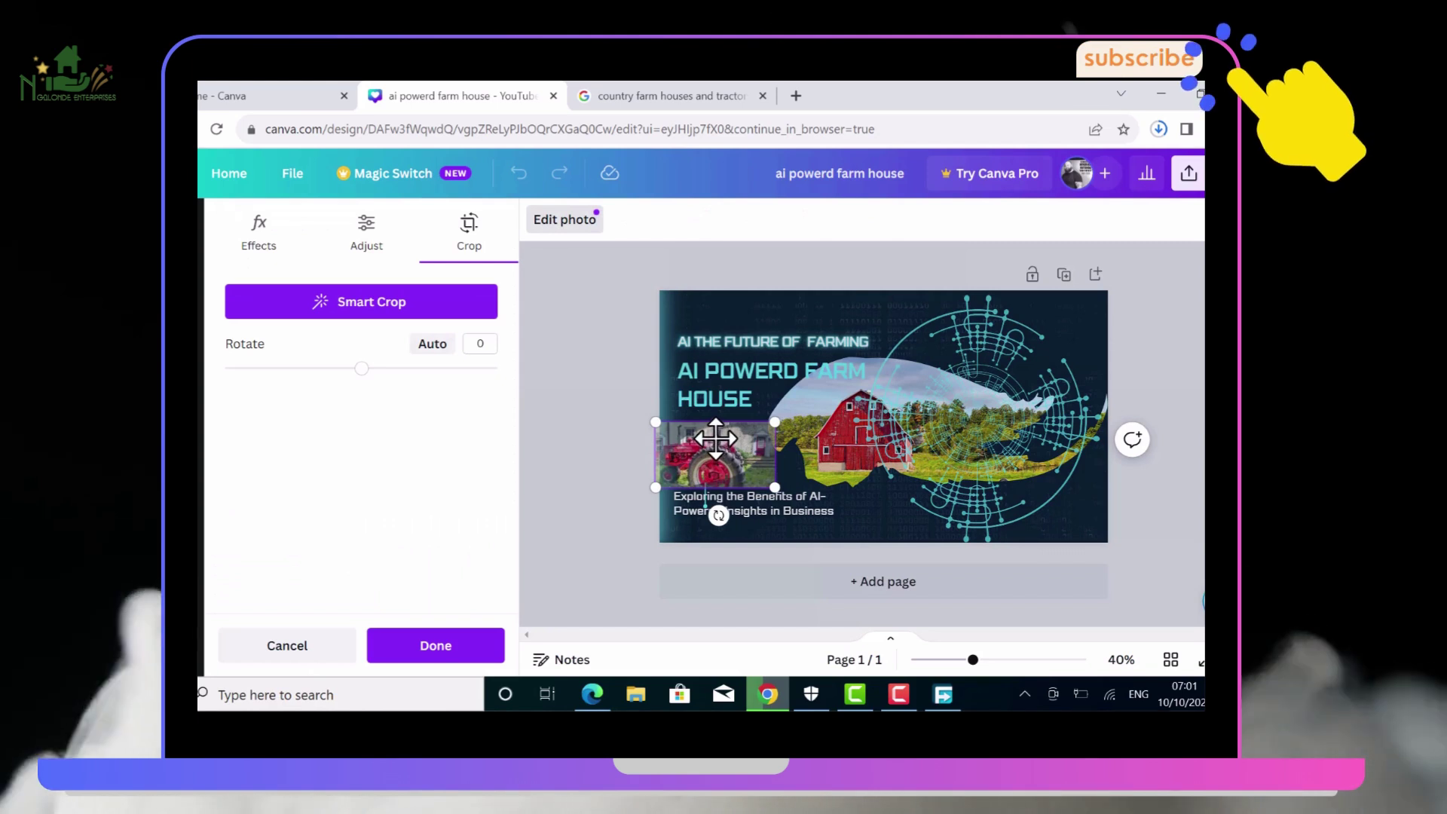
drag(716, 425, 732, 423)
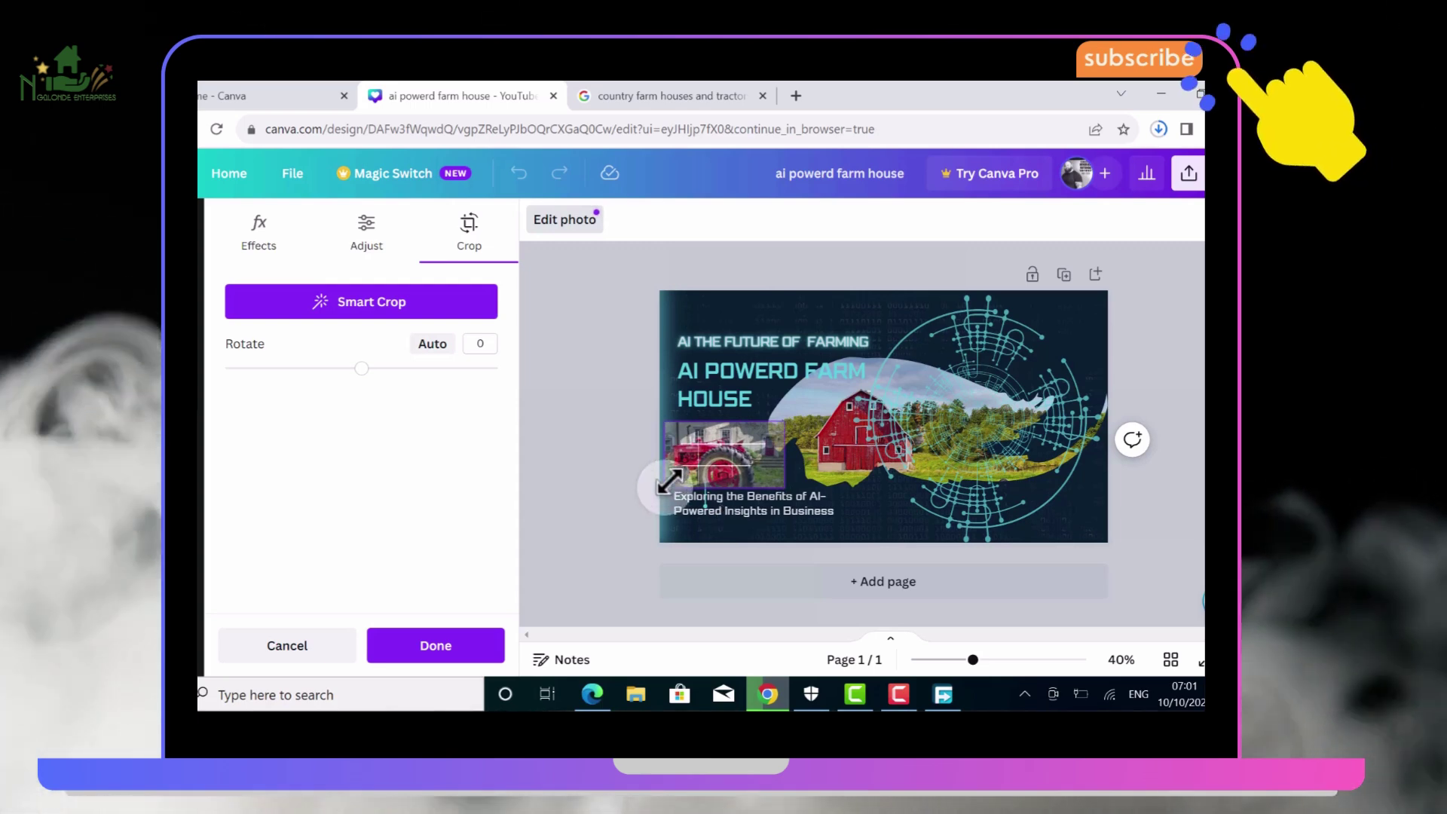
mouse_move(664, 486)
mouse_down()
mouse_move(655, 449)
mouse_move(667, 493)
mouse_up()
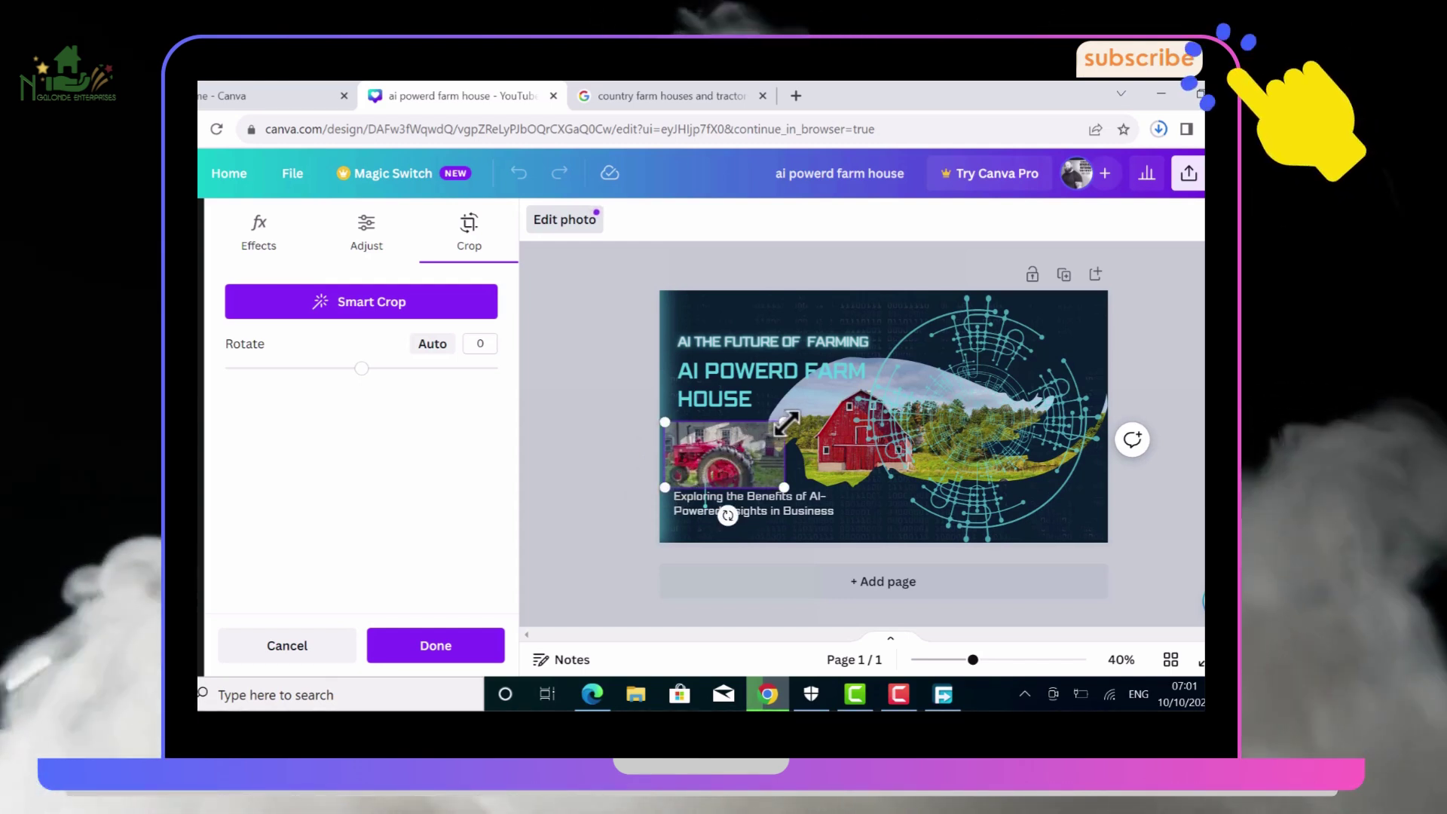
mouse_move(782, 425)
mouse_down()
mouse_move(803, 400)
mouse_move(782, 423)
mouse_up()
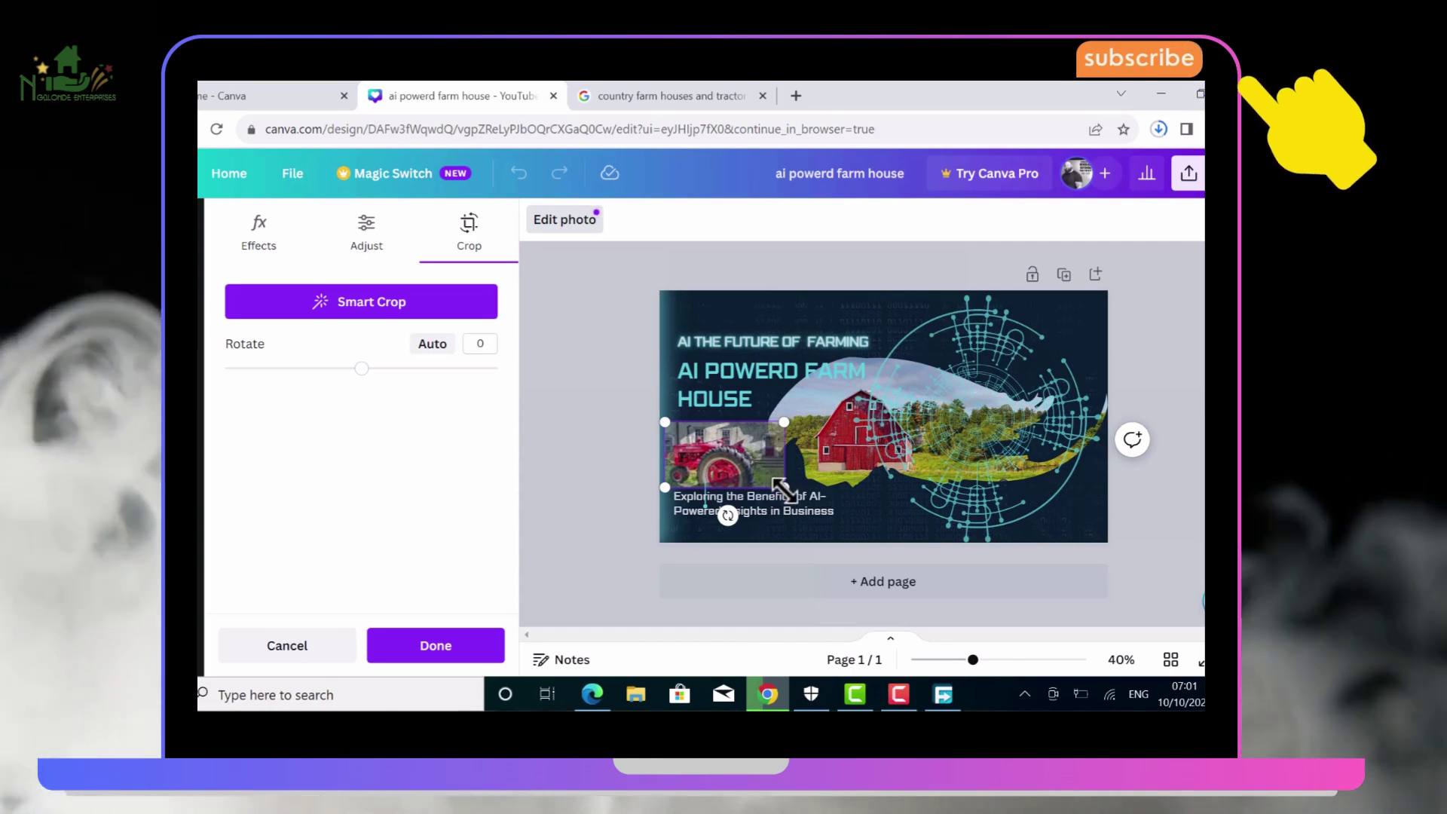
drag(765, 477, 761, 479)
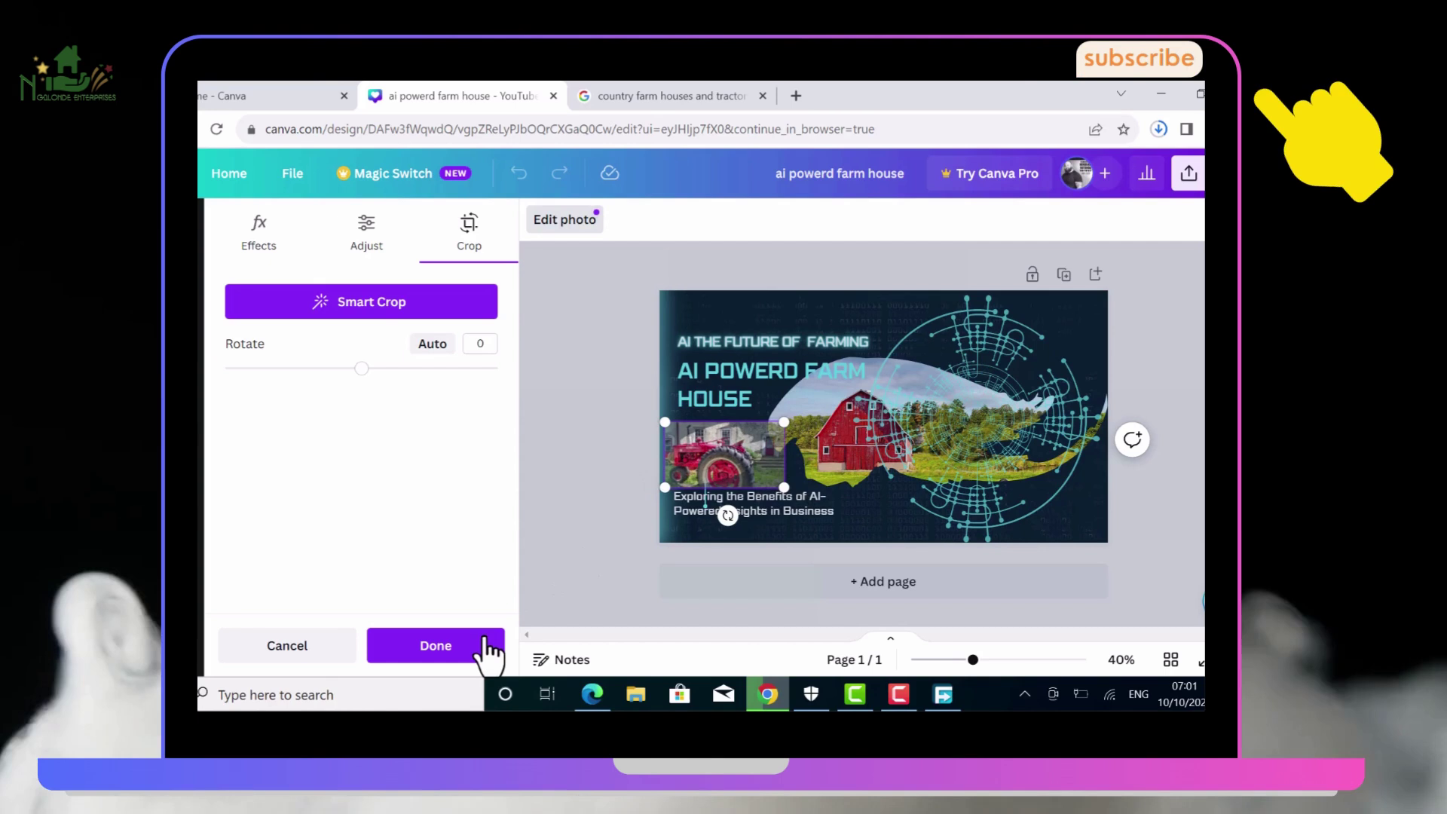
click(484, 641)
click(590, 495)
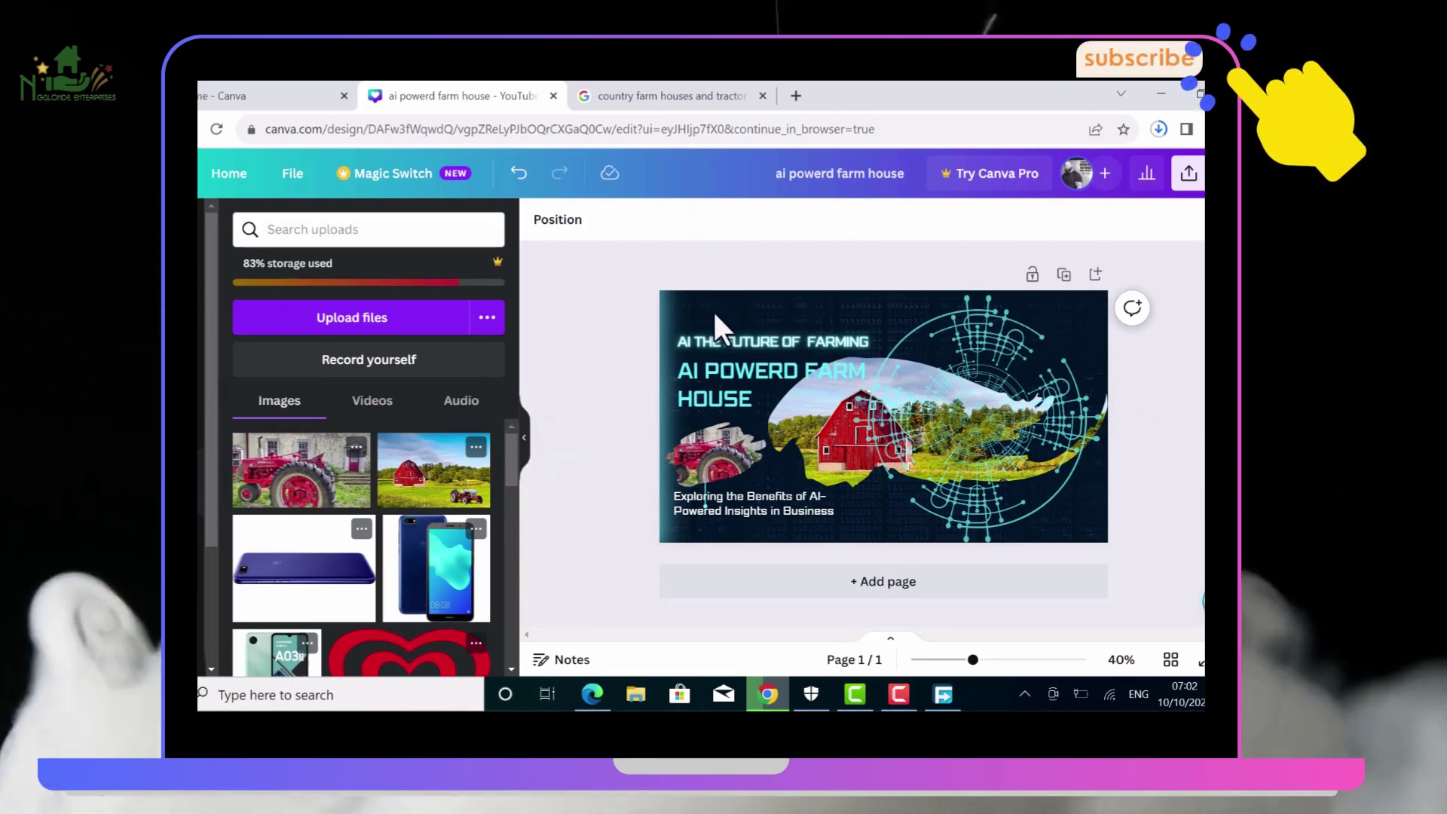
After trying dark-blue and light-blue gradients, give the thumbnail background a pink-yellow gradient
click(709, 308)
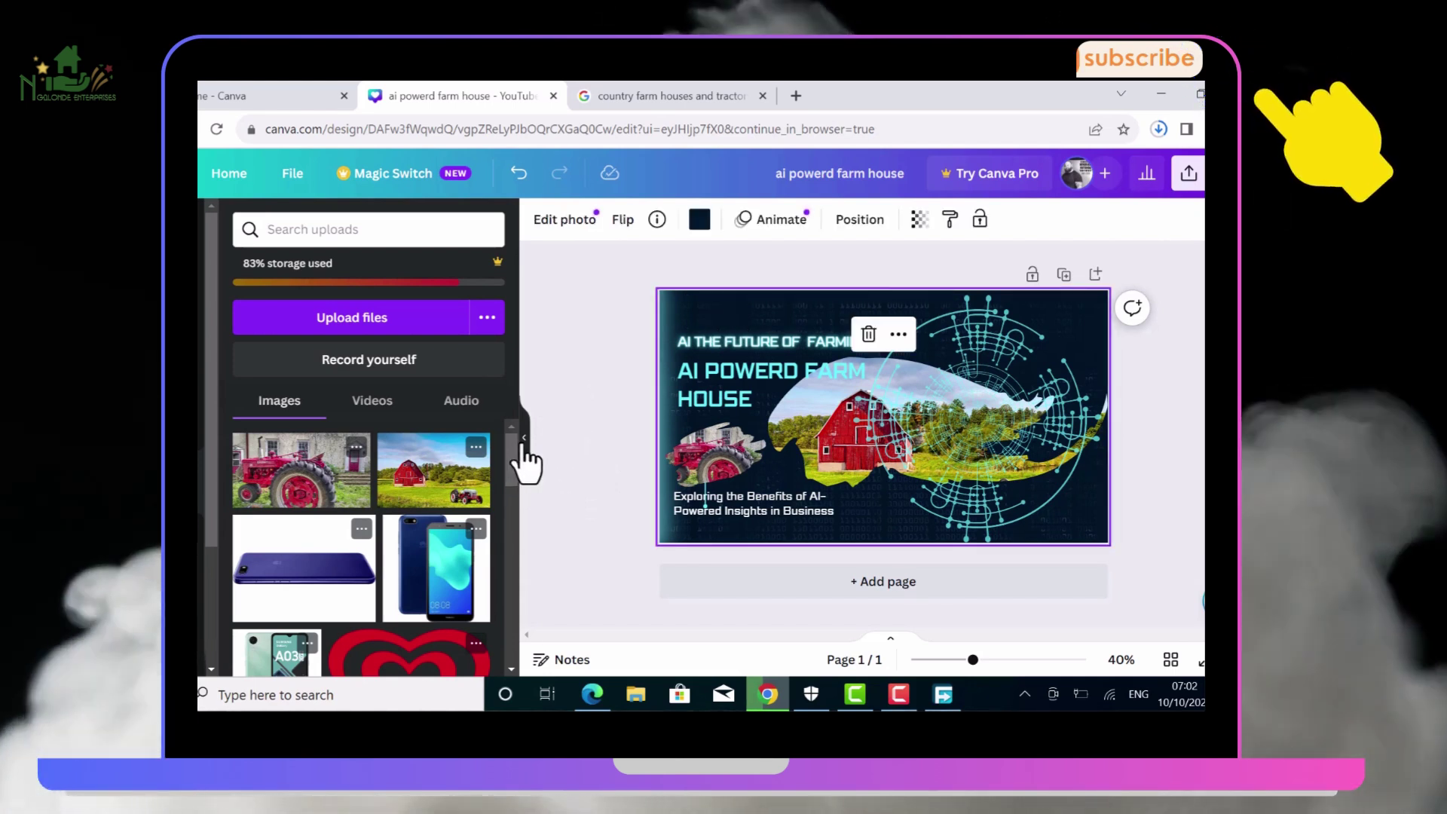
click(525, 449)
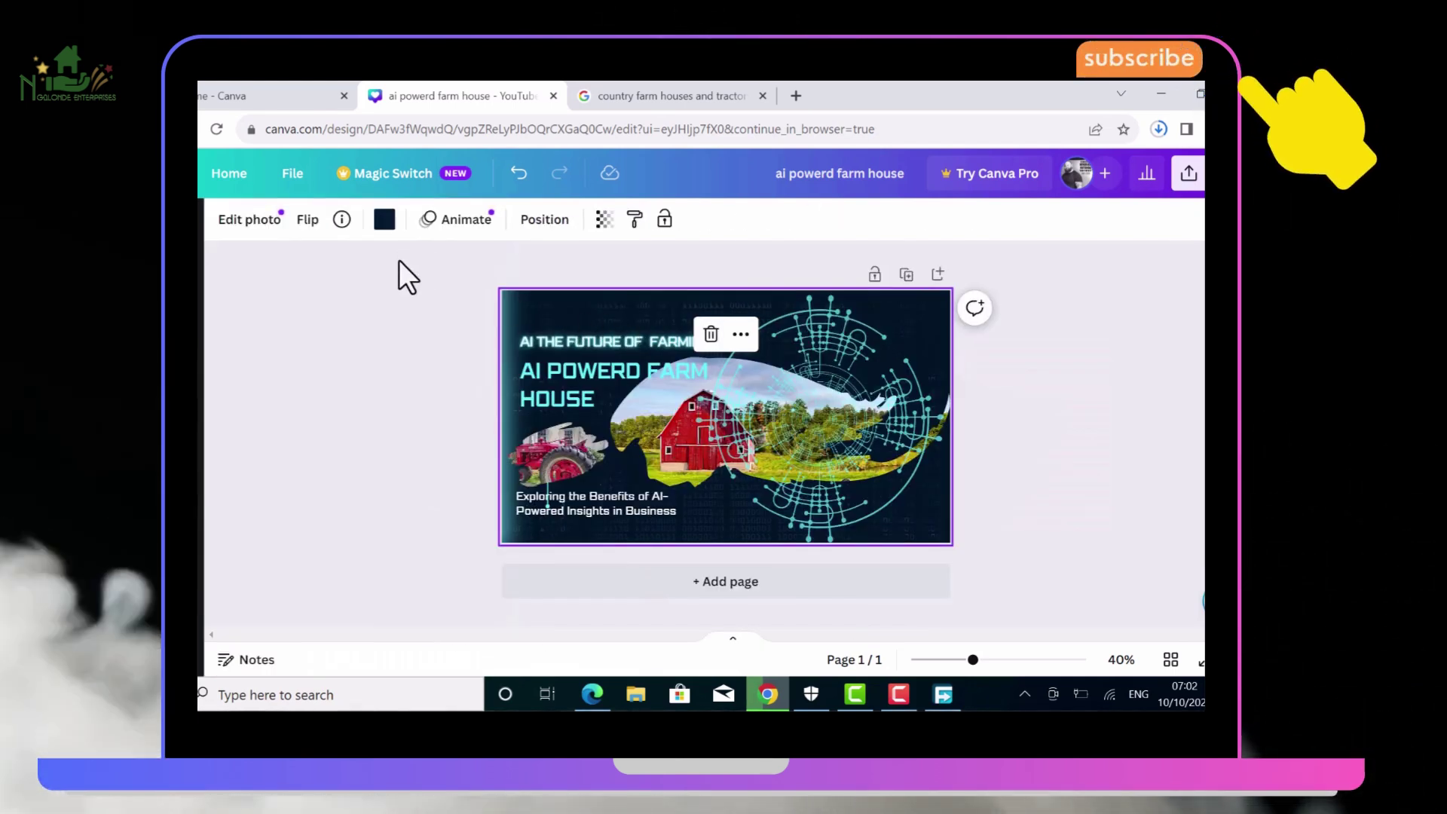
click(384, 219)
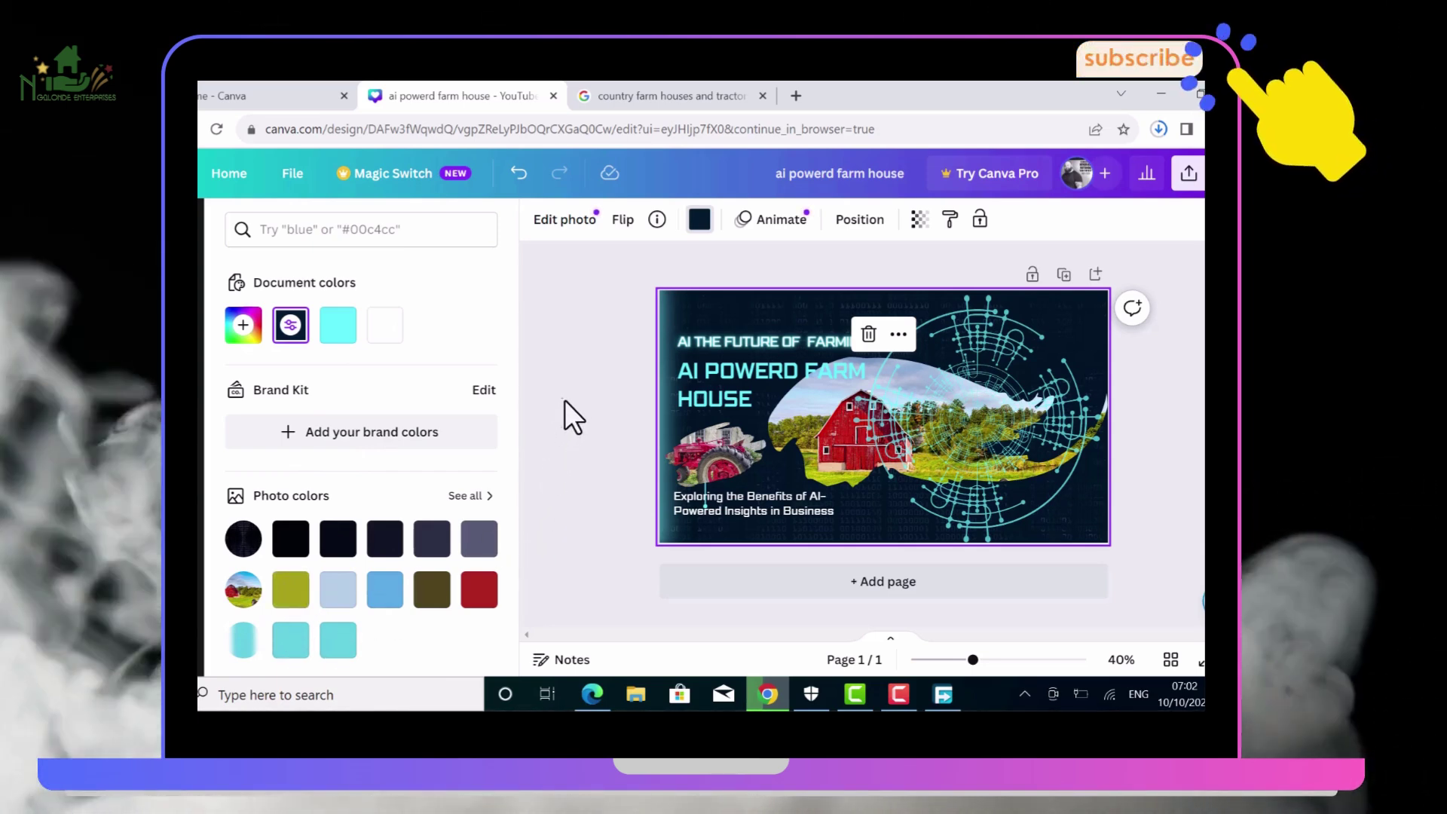
drag(516, 378, 537, 541)
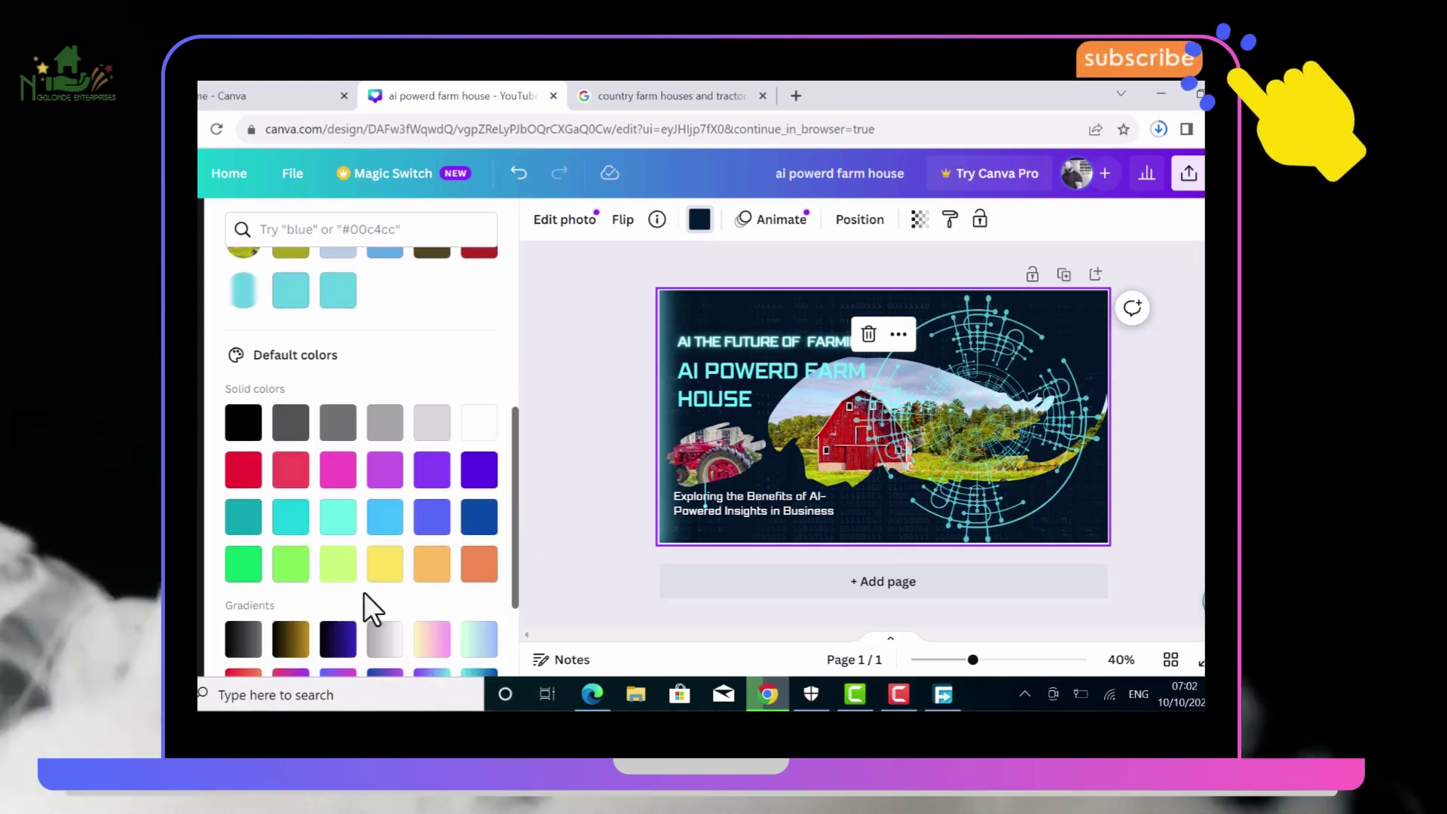
click(339, 653)
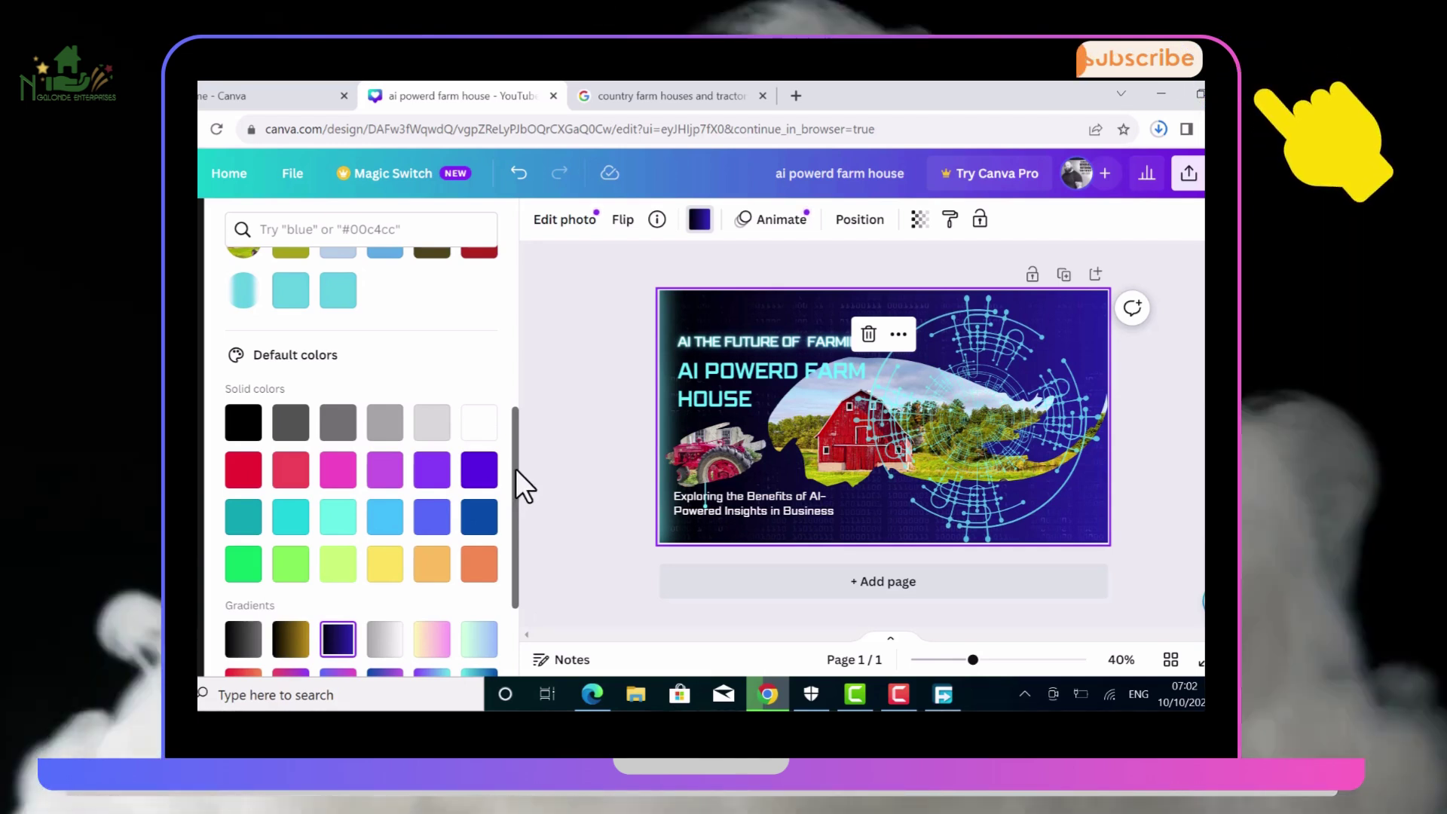
drag(516, 471, 499, 527)
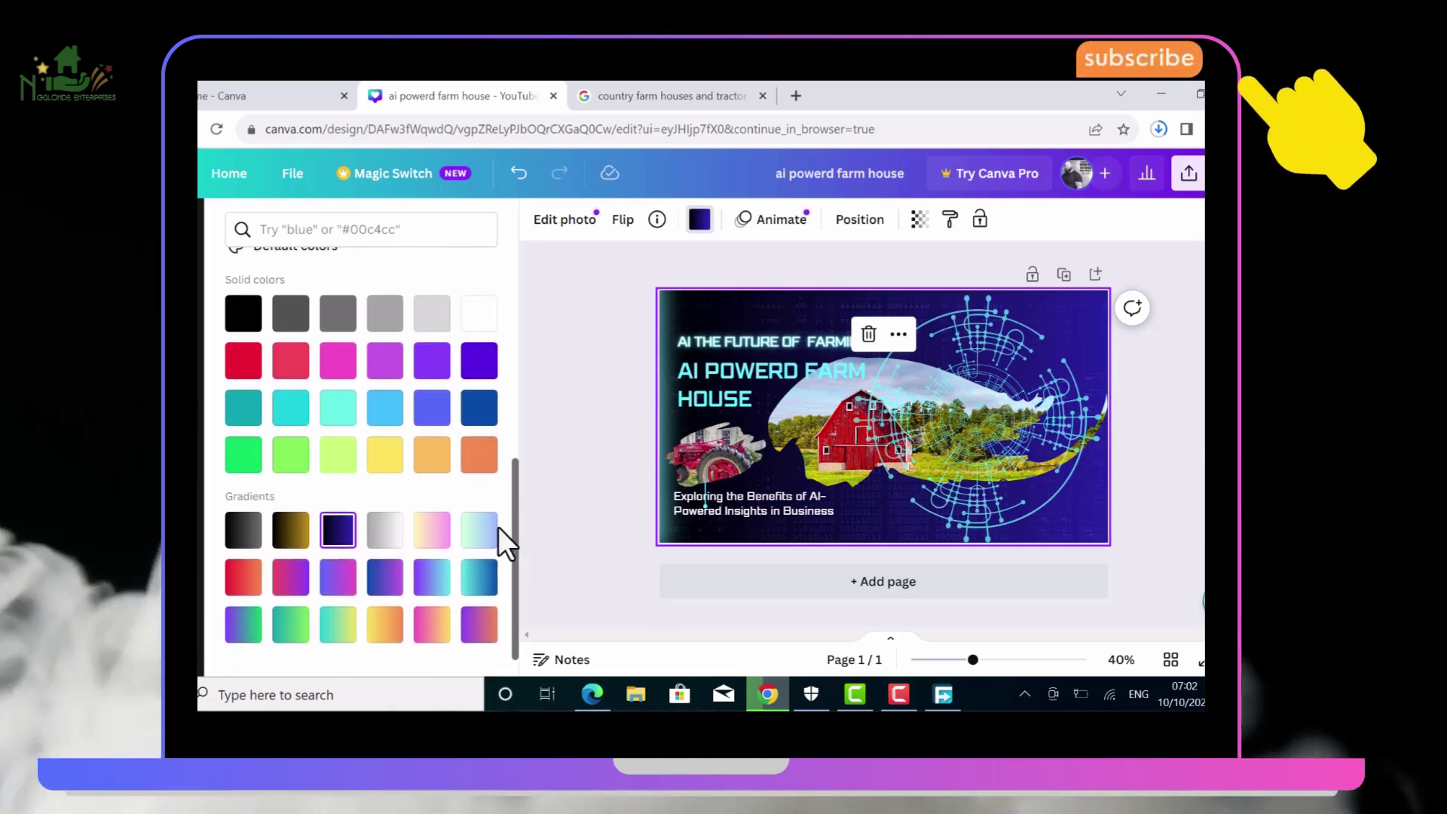
click(478, 537)
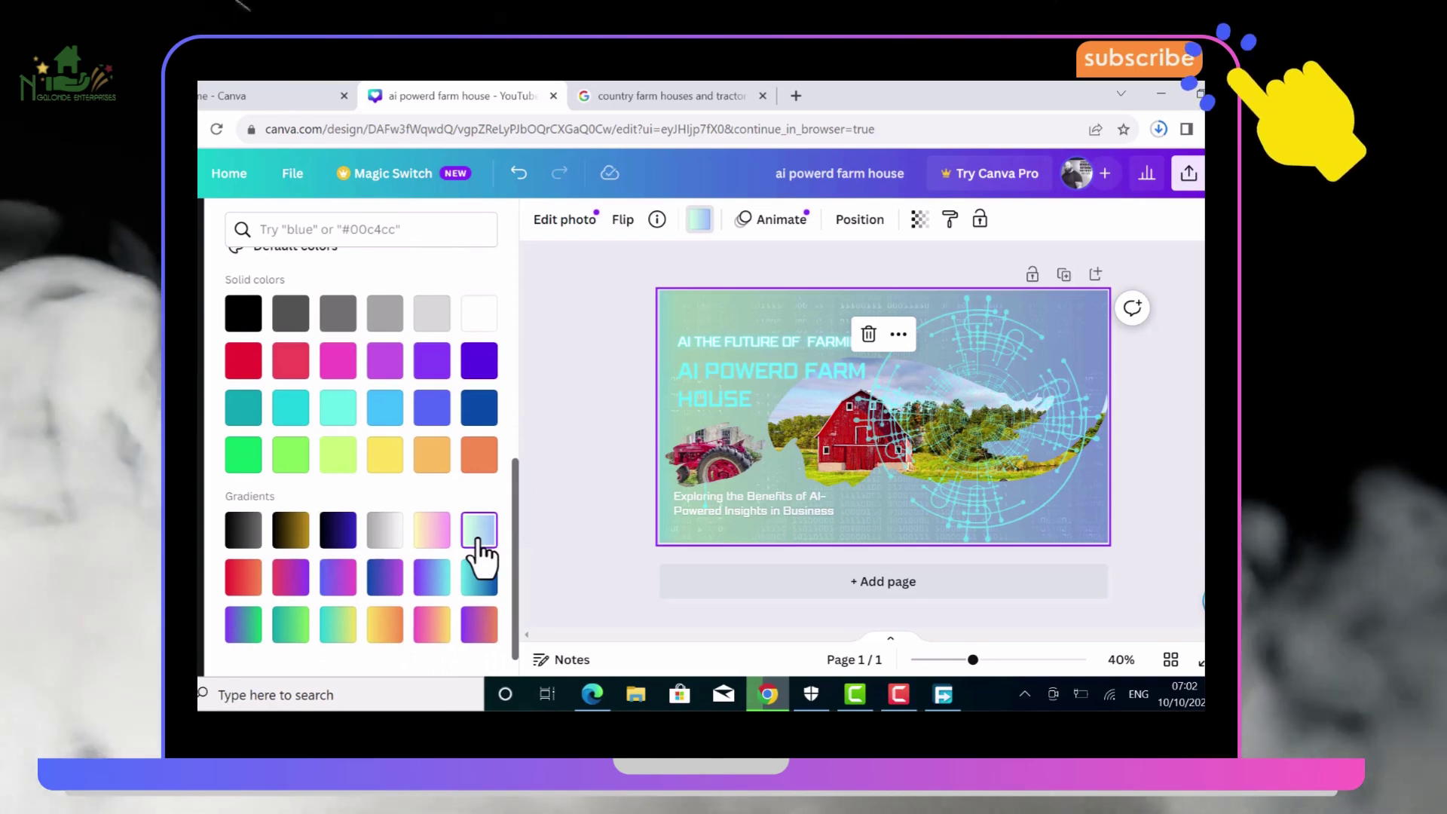
click(439, 544)
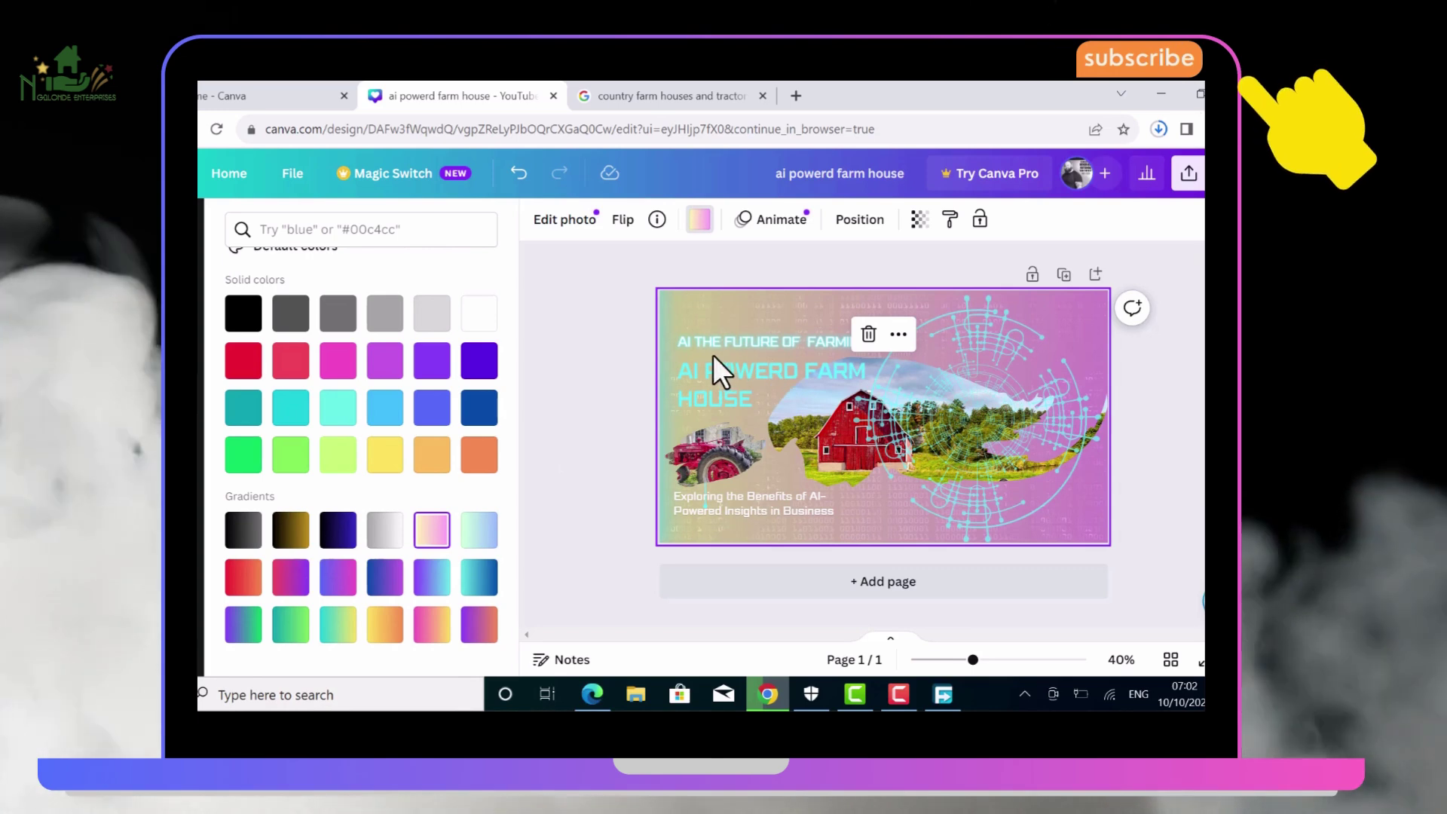
click(716, 371)
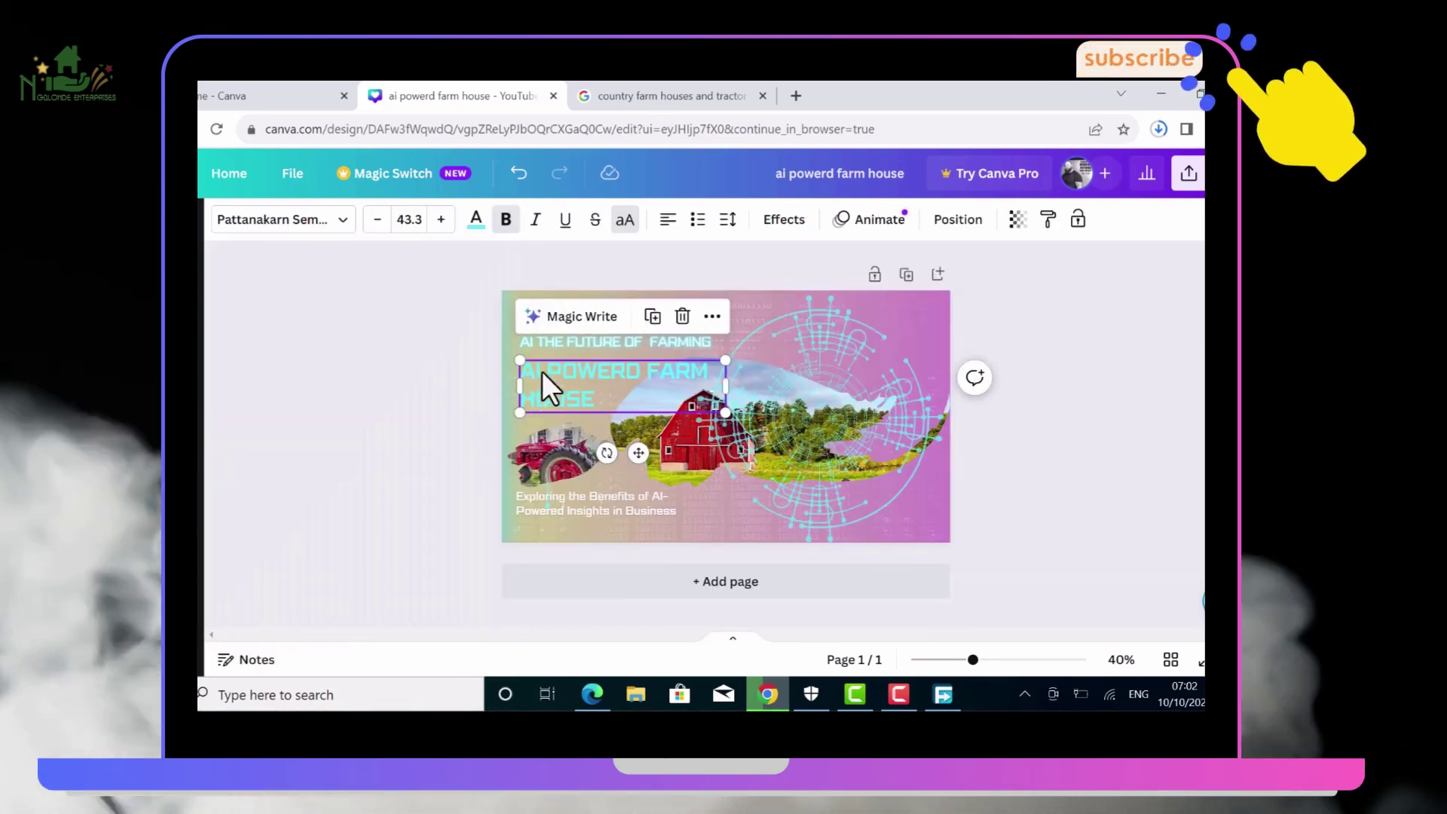
Apply the Outline text effect to the AI POWERD FARM HOUSE title, after previewing Splice
click(423, 422)
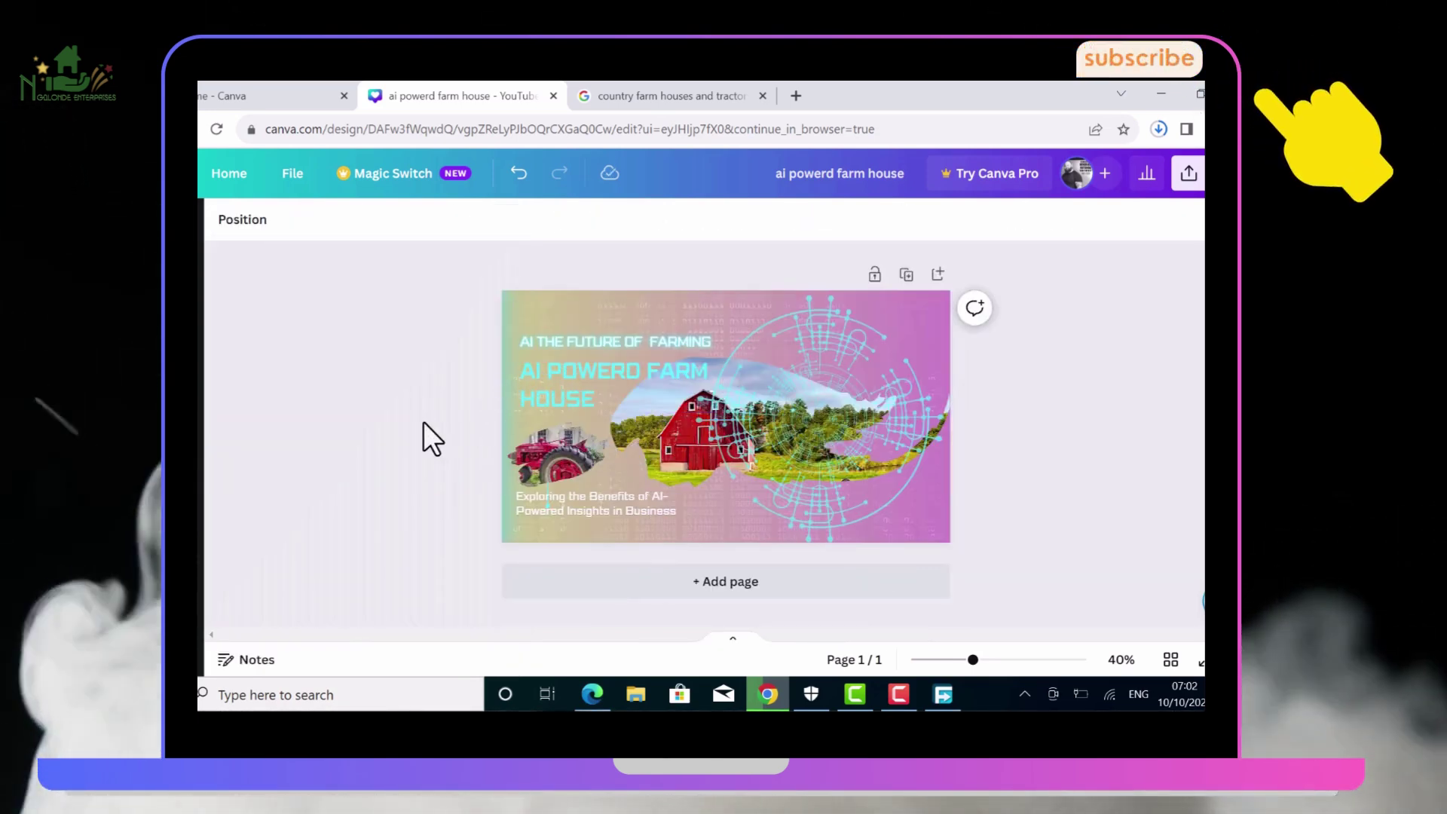
click(573, 376)
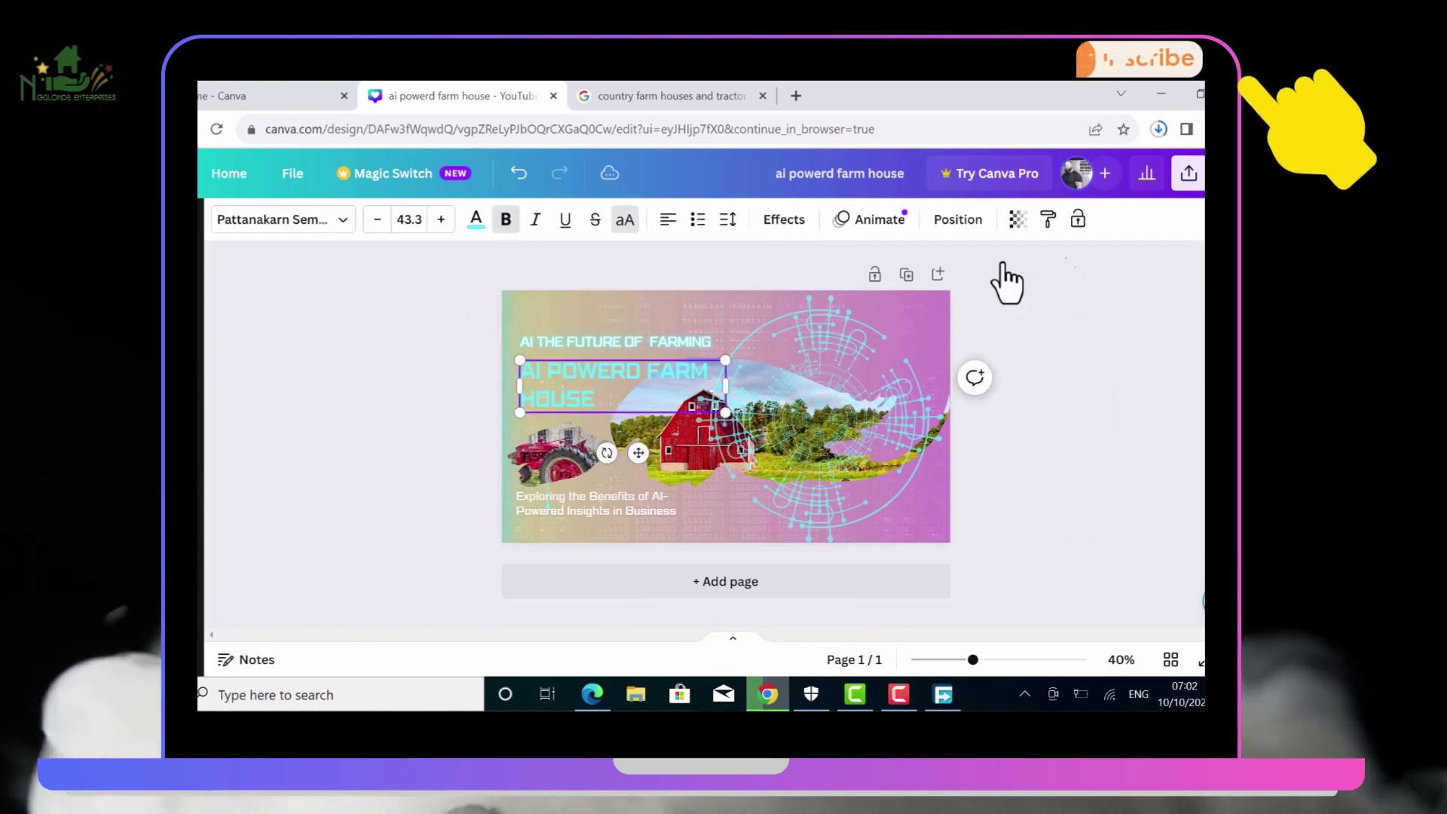
click(781, 222)
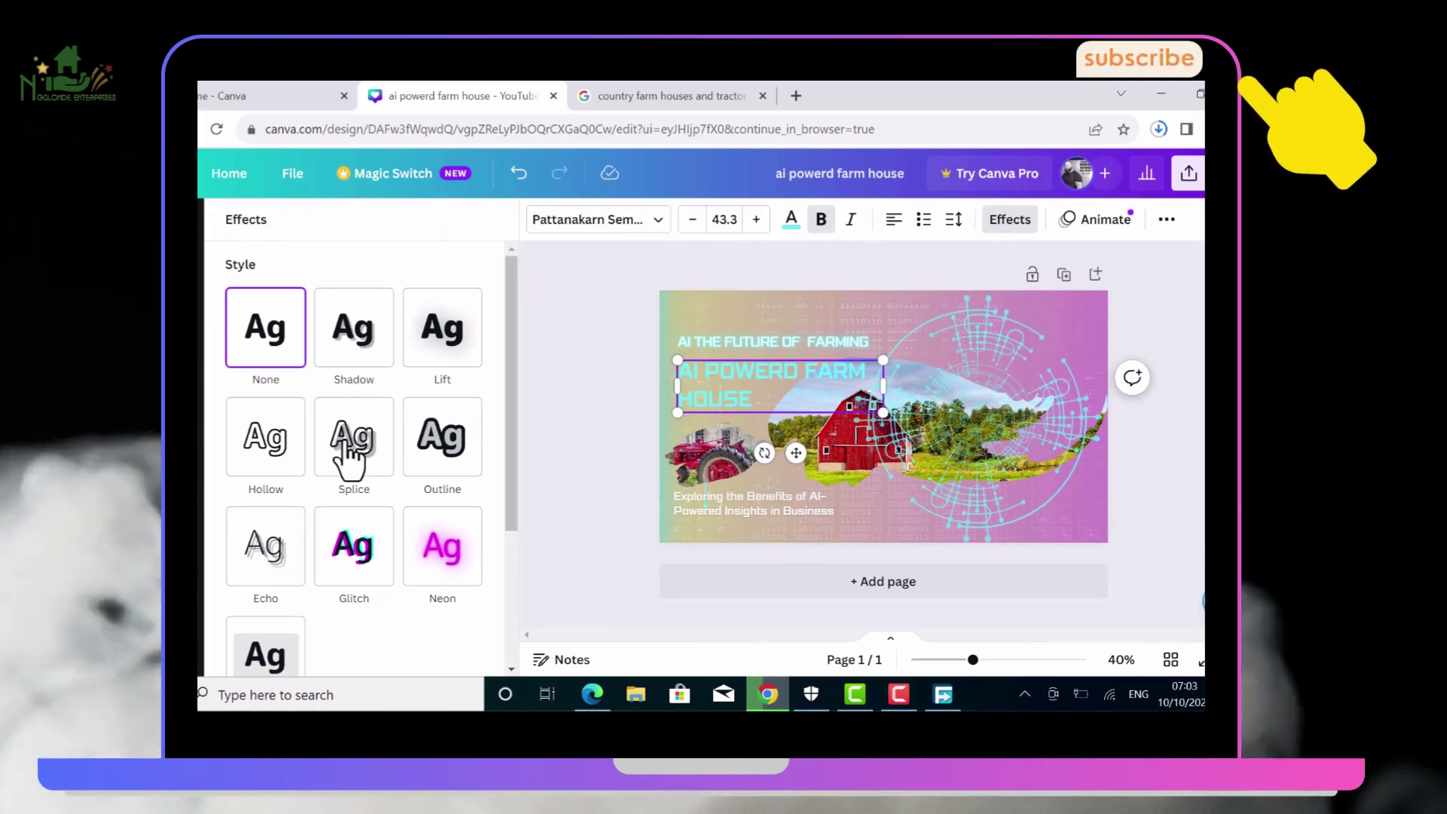
click(349, 454)
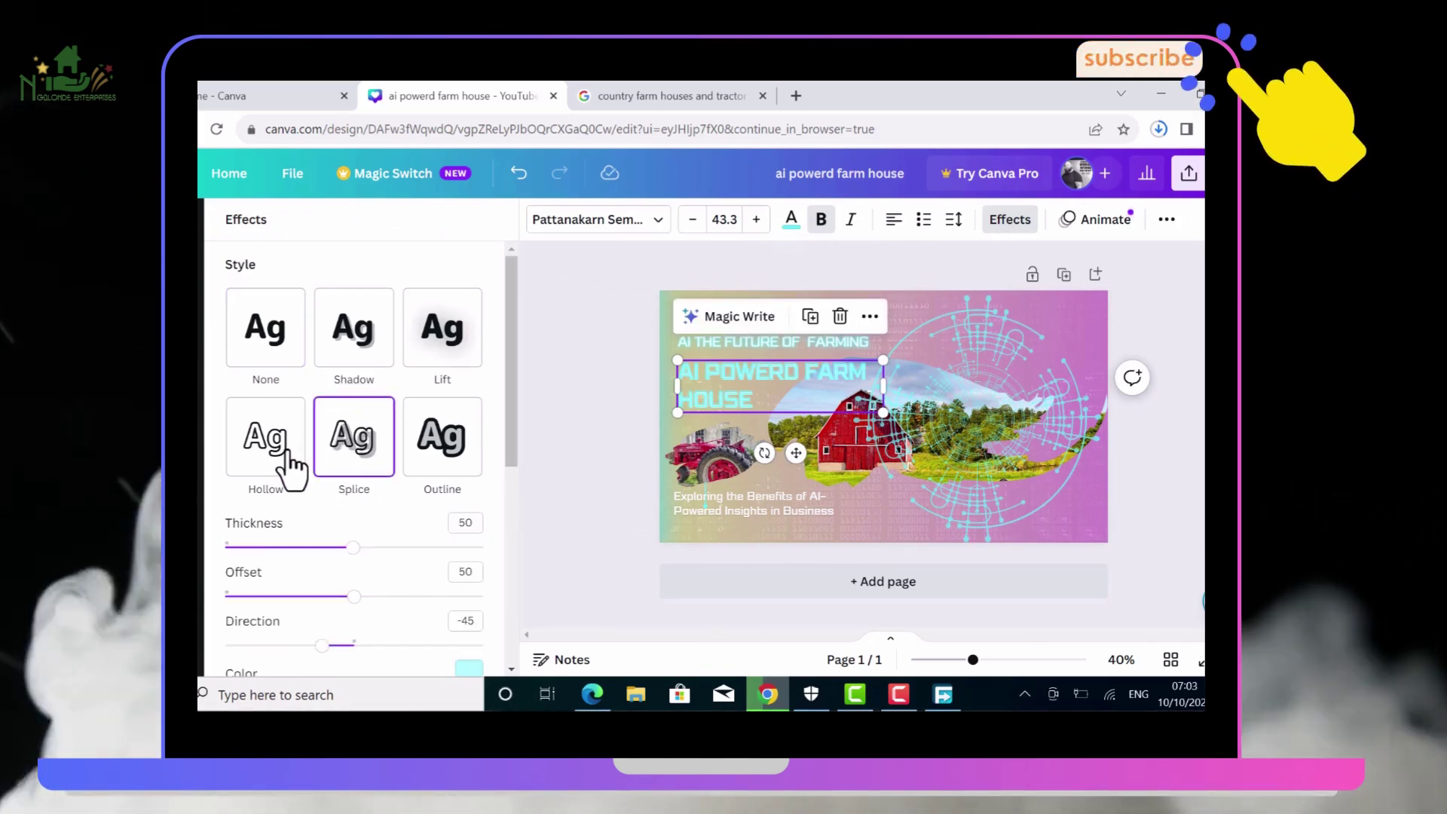
click(453, 441)
key(Escape)
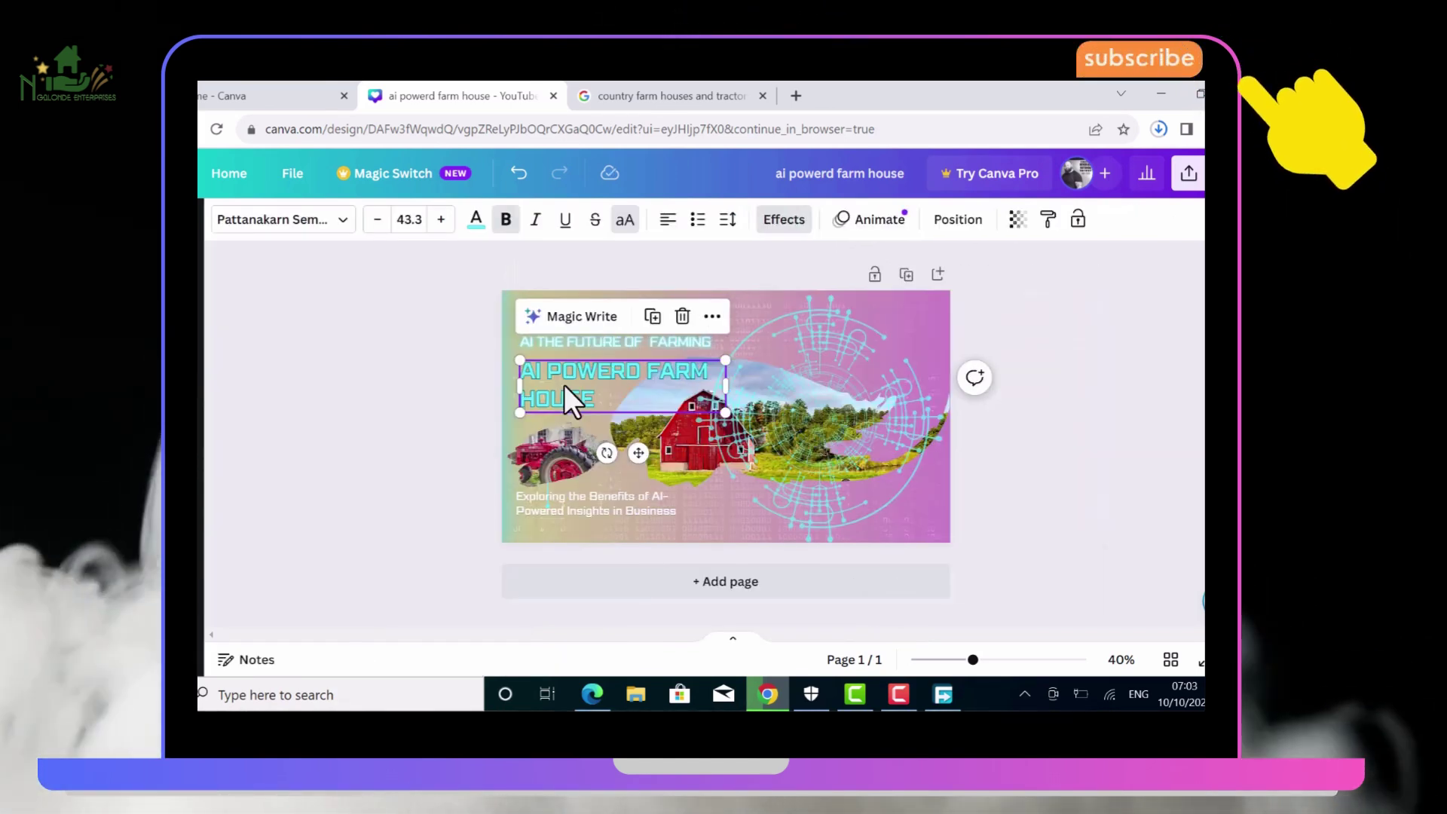
Set the title's outline thickness to 58 and close the effects settings
click(498, 402)
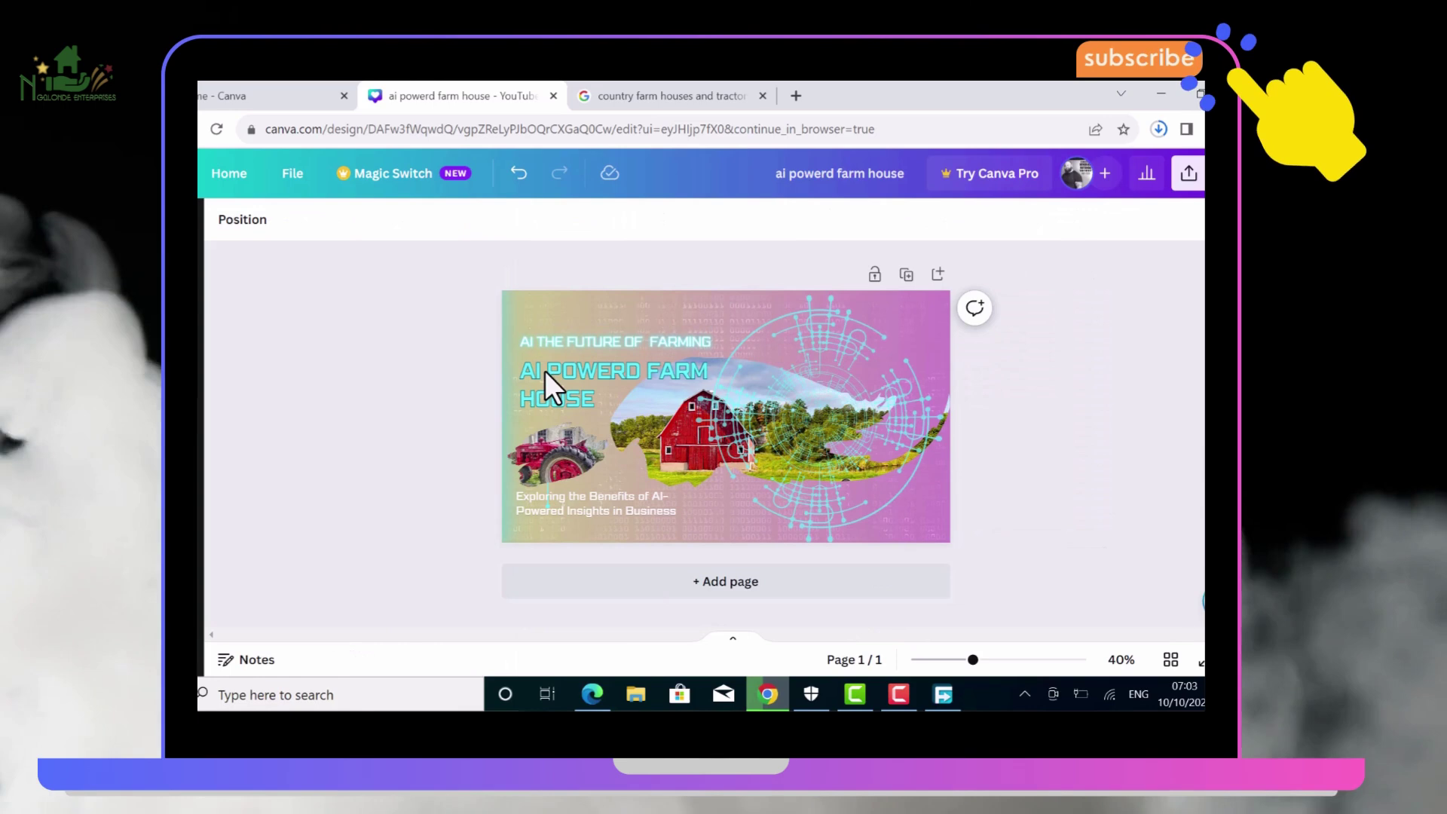
click(545, 371)
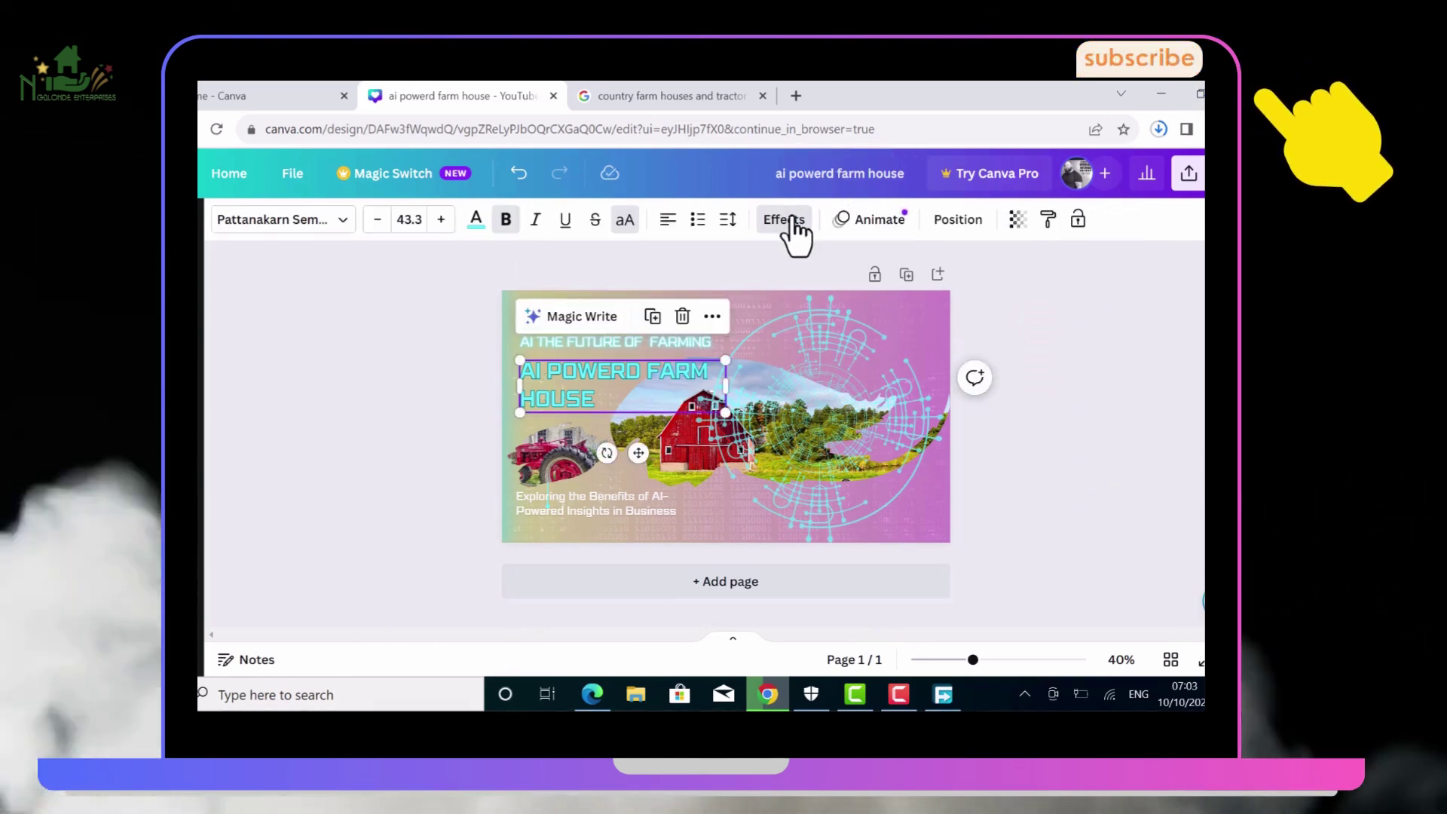
click(786, 218)
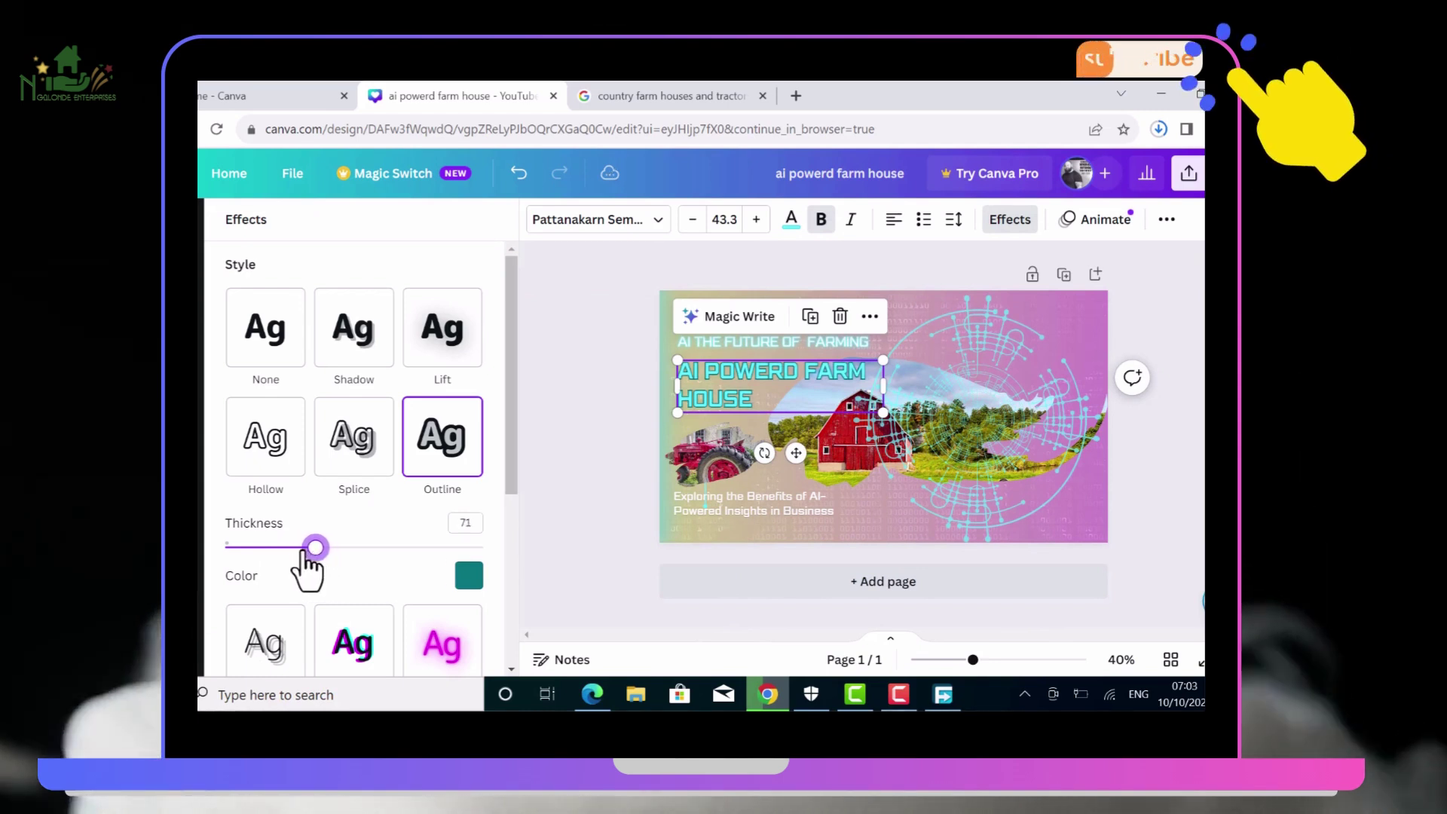
drag(305, 554, 390, 556)
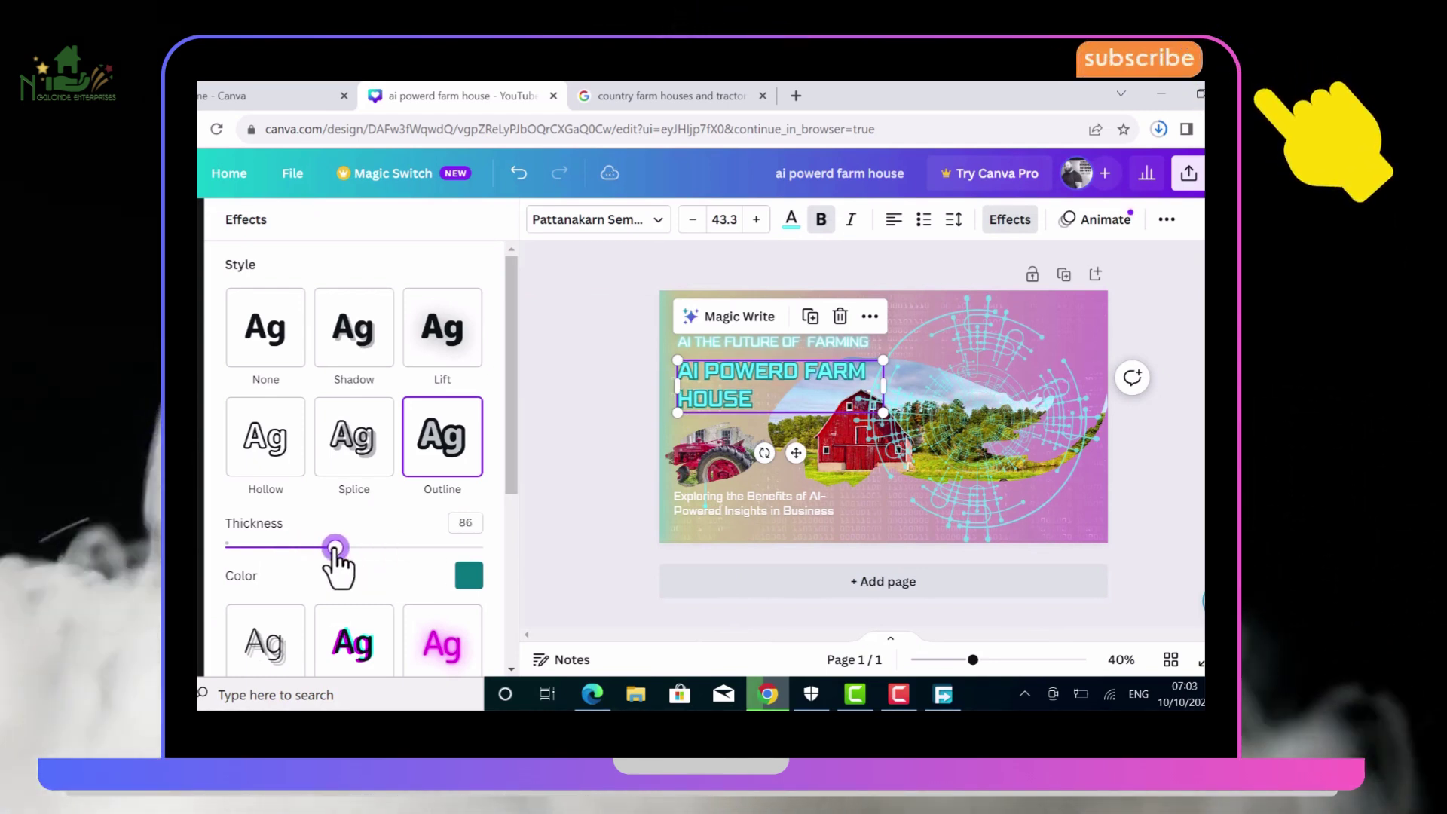
drag(245, 550, 302, 554)
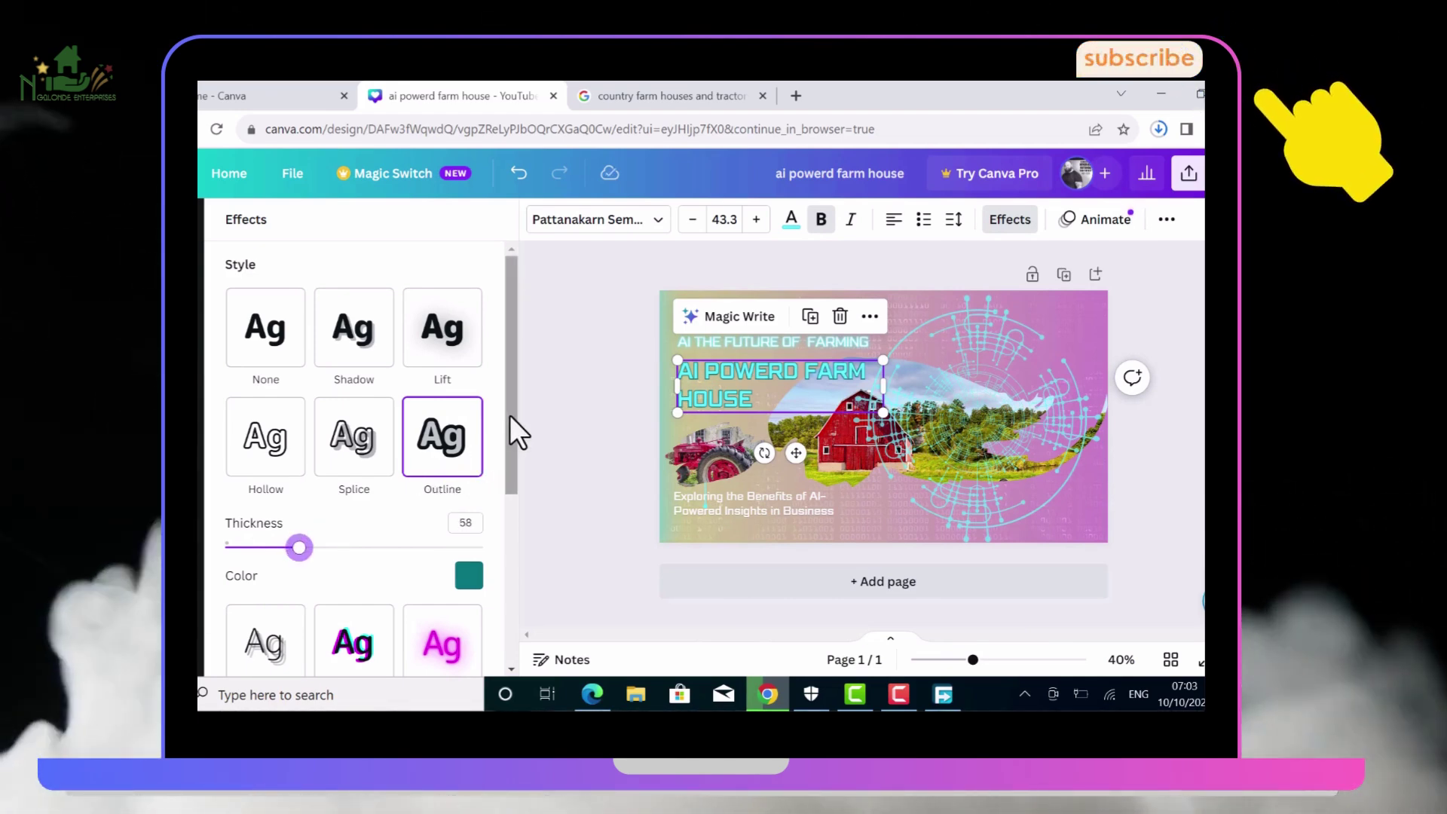
mouse_move(511, 425)
mouse_down()
mouse_move(513, 495)
mouse_move(511, 423)
mouse_up()
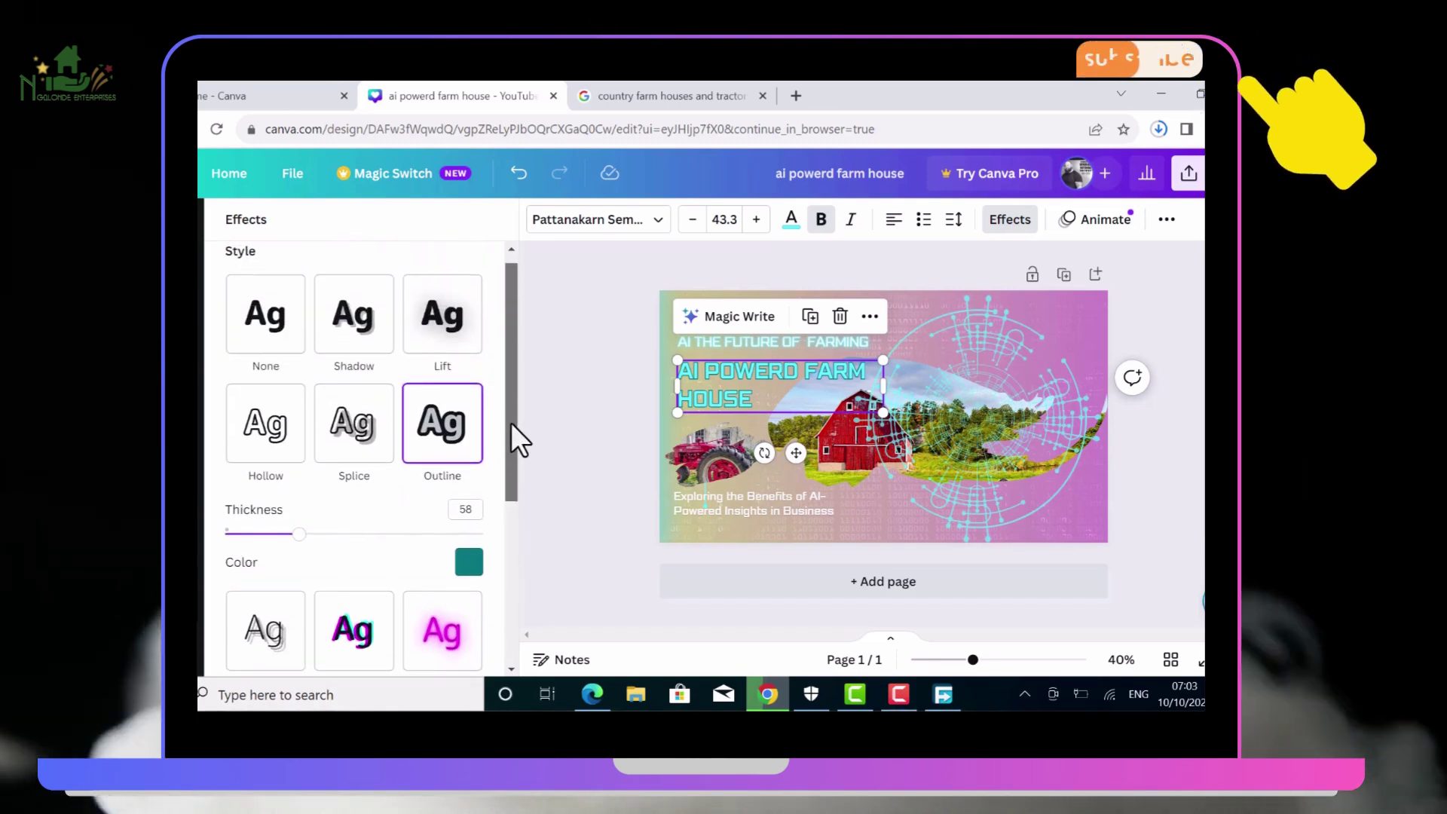
click(576, 359)
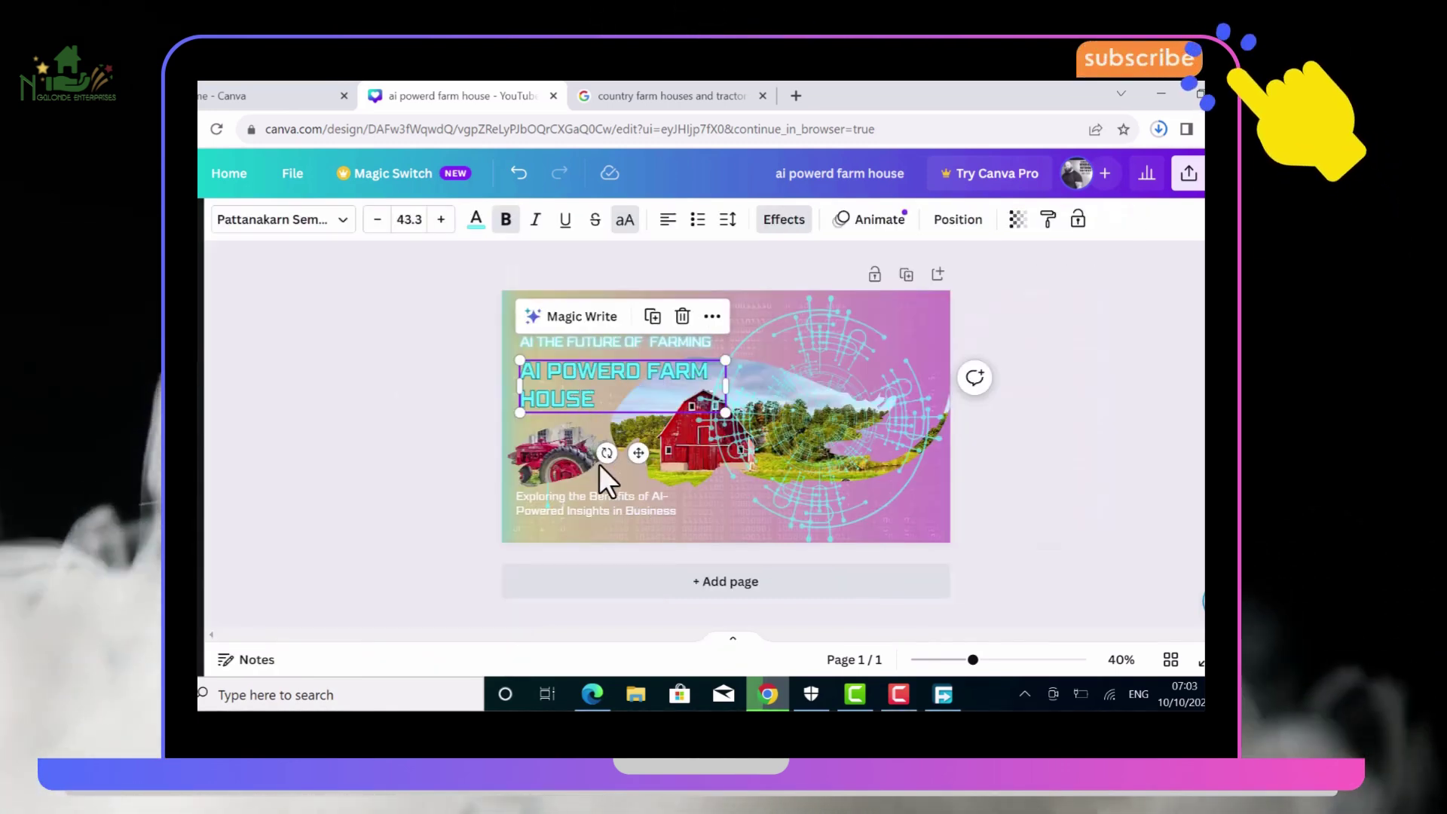
click(458, 371)
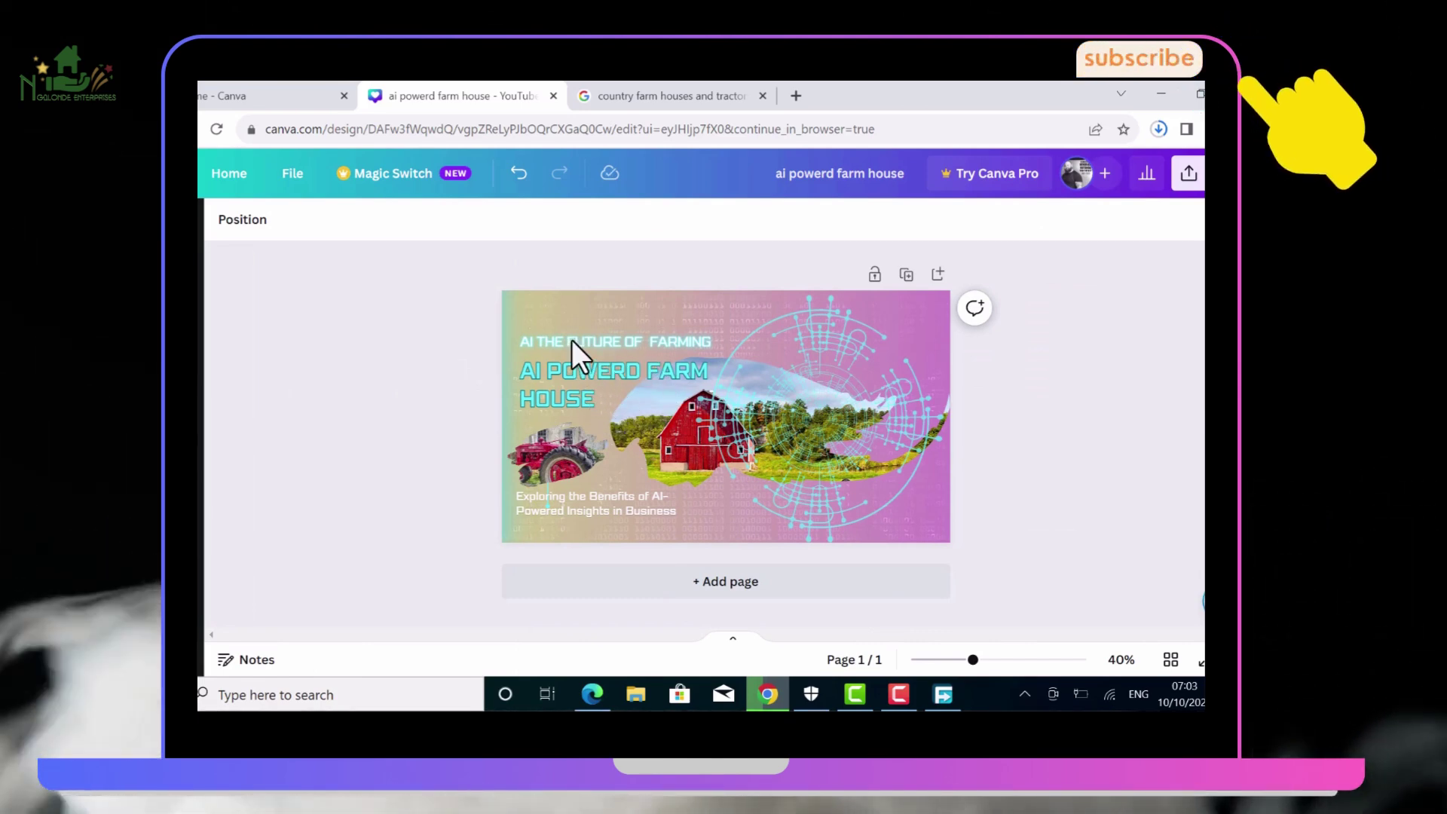
Preview Hollow, Splice, Shadow, Background and Echo effects on the AI THE FUTURE OF FARMING tagline
click(571, 341)
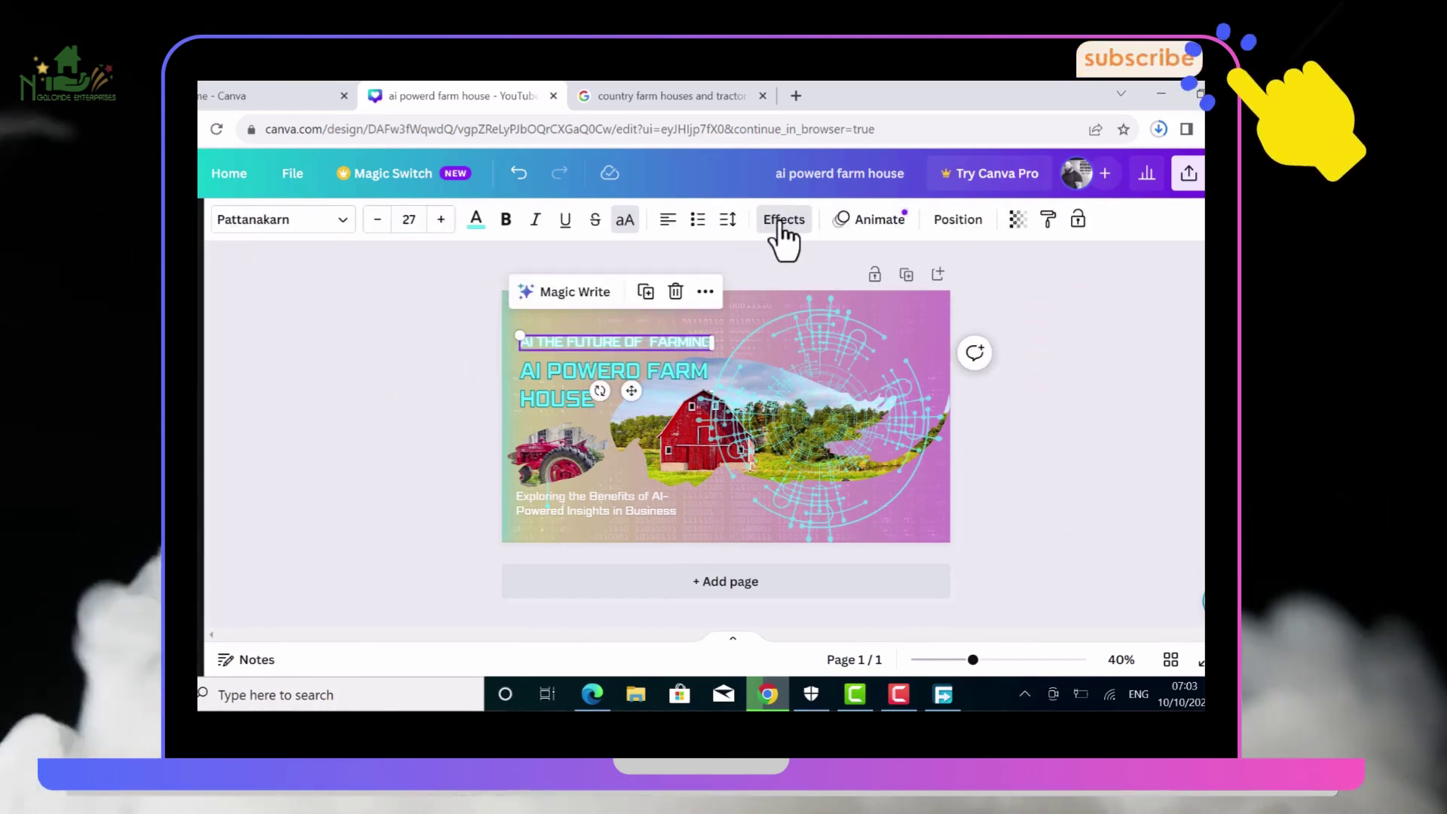
click(783, 221)
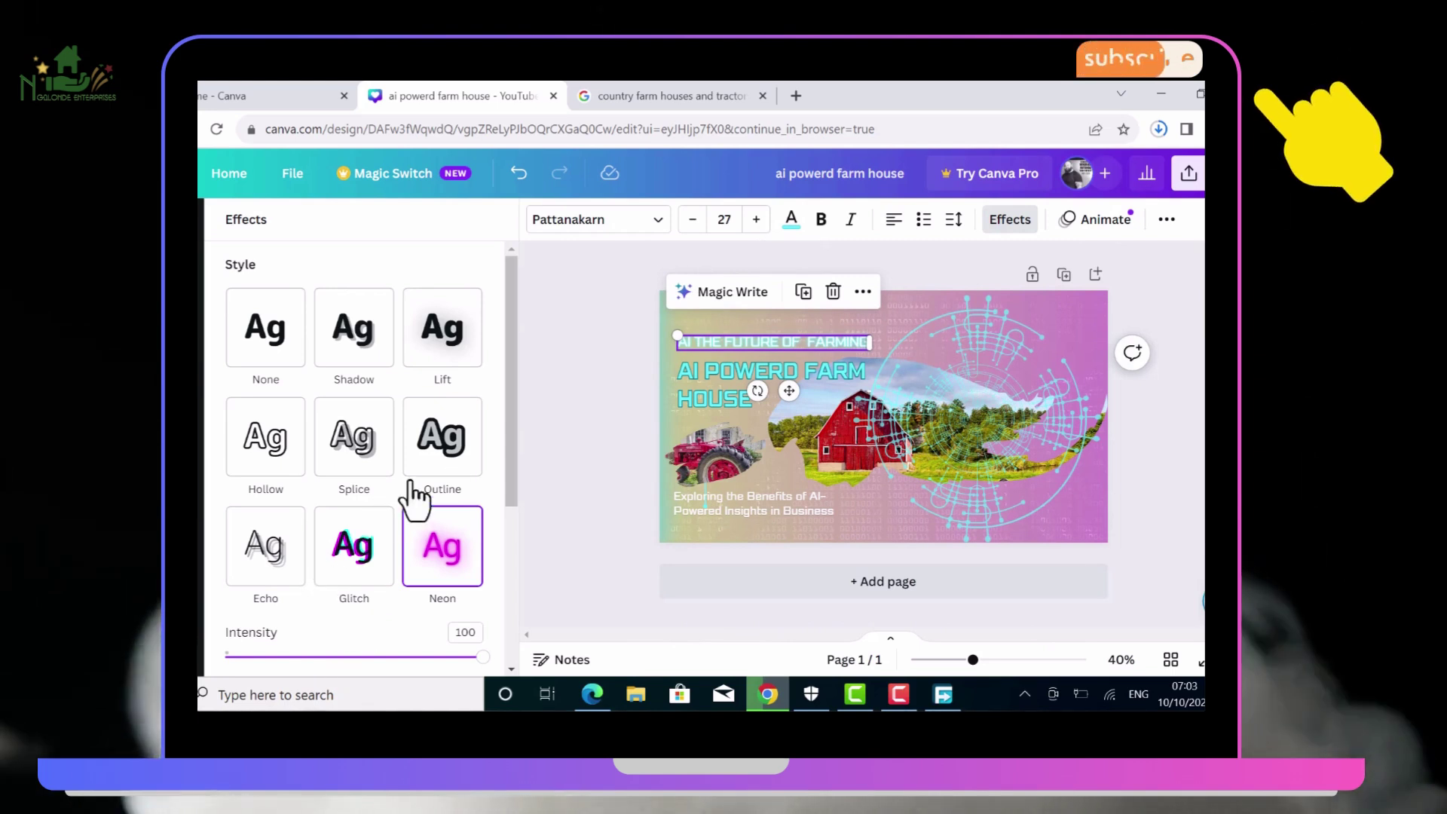
click(280, 475)
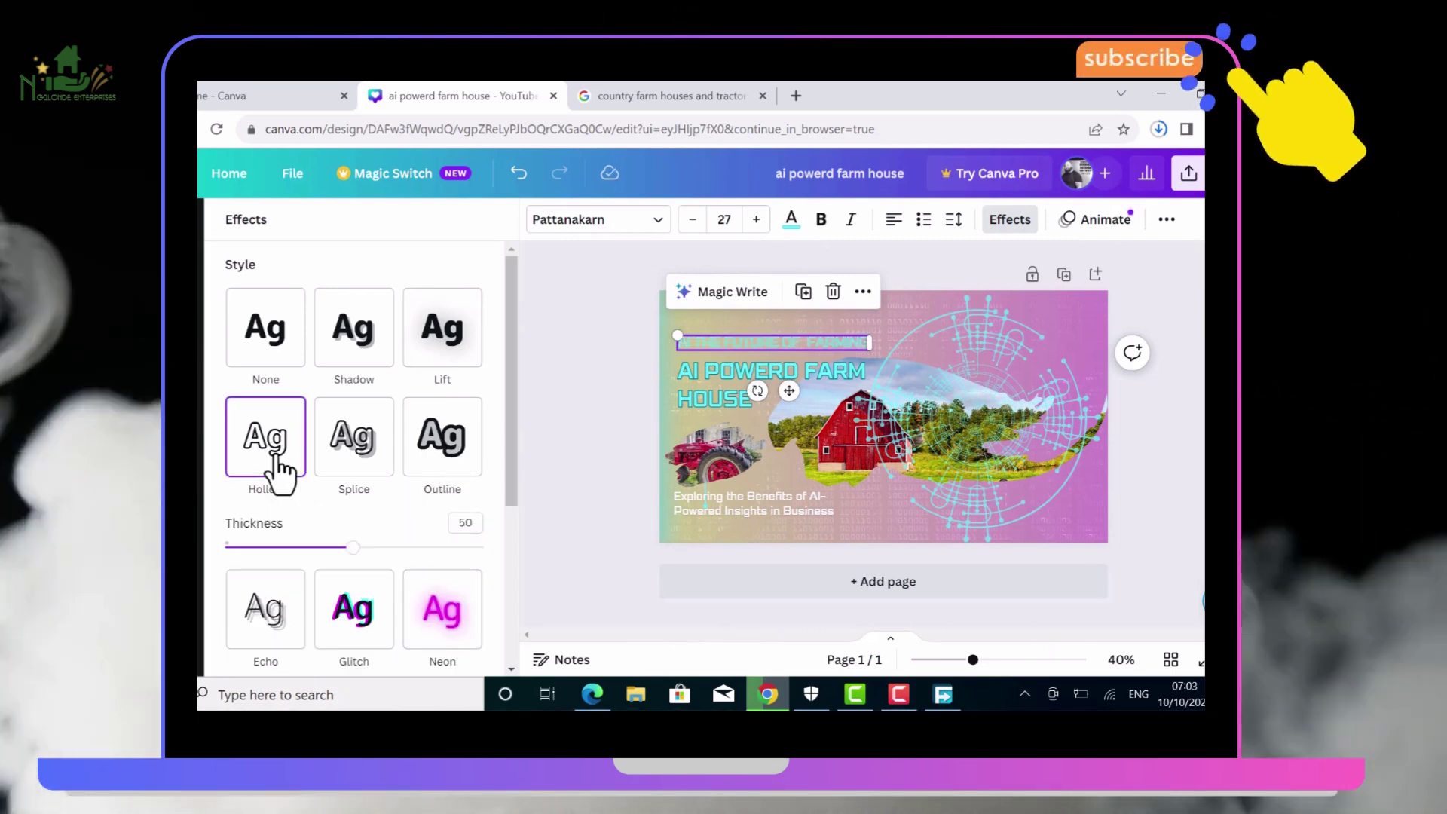
click(341, 473)
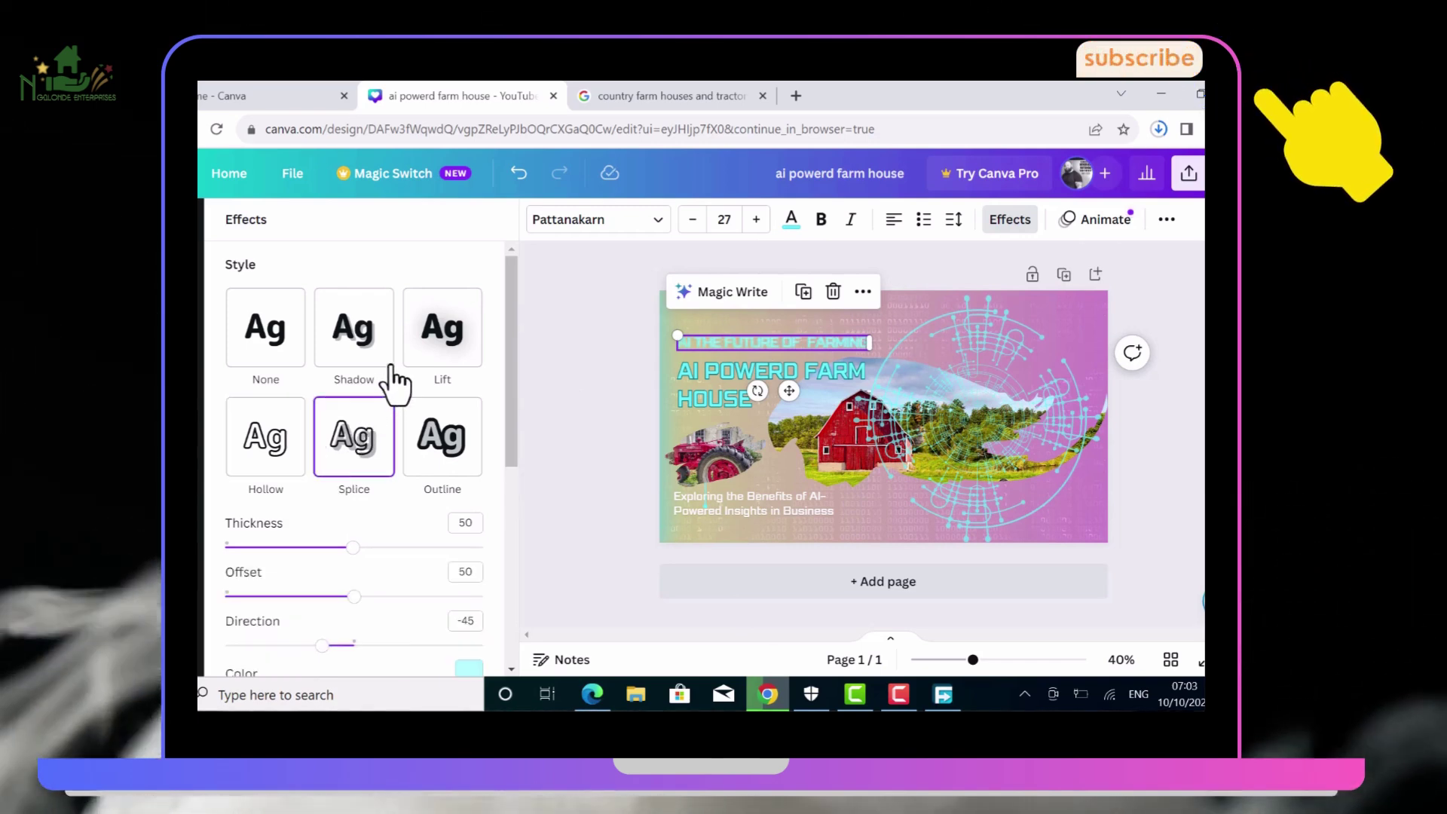
click(360, 352)
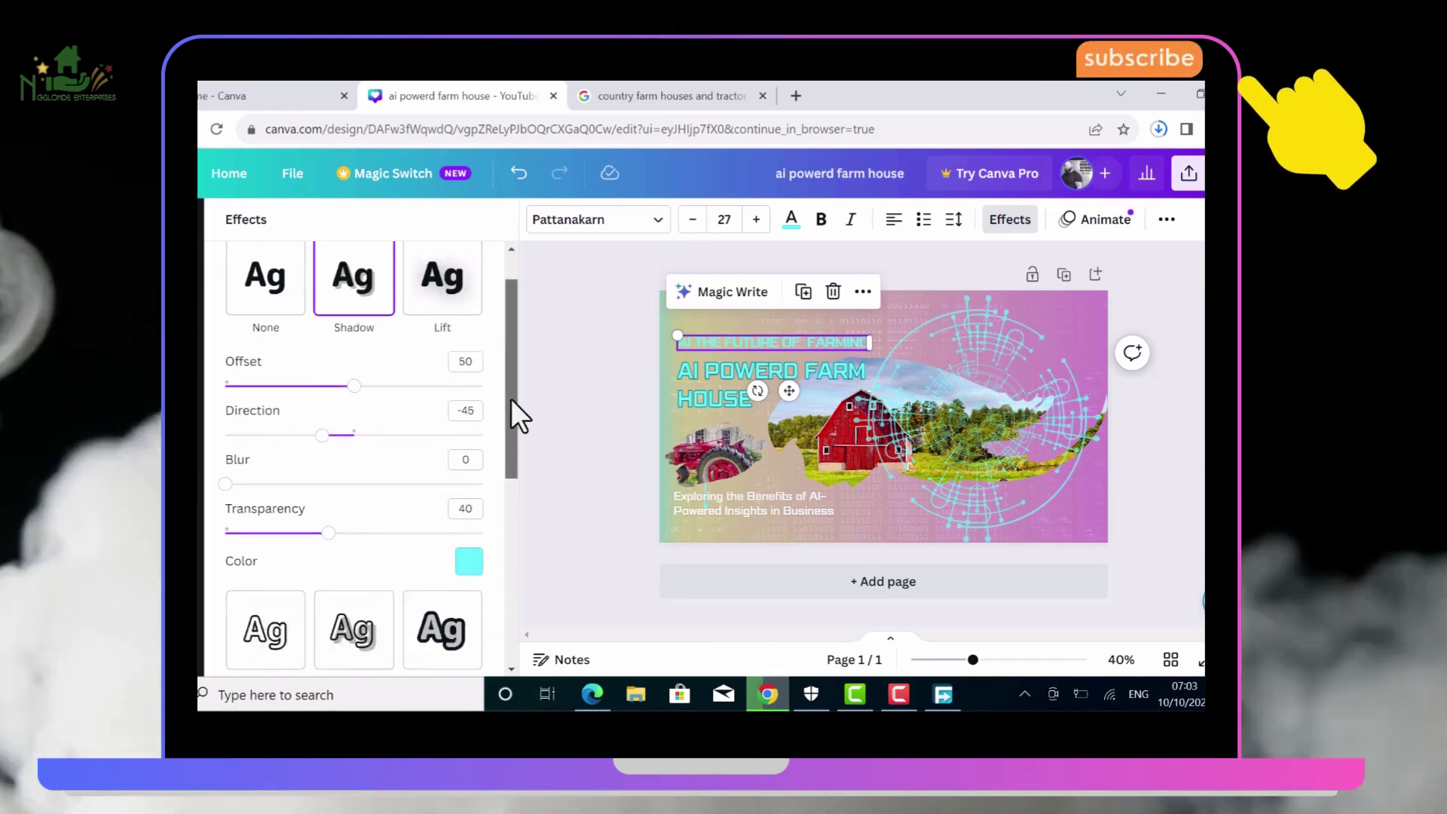
drag(511, 401, 526, 511)
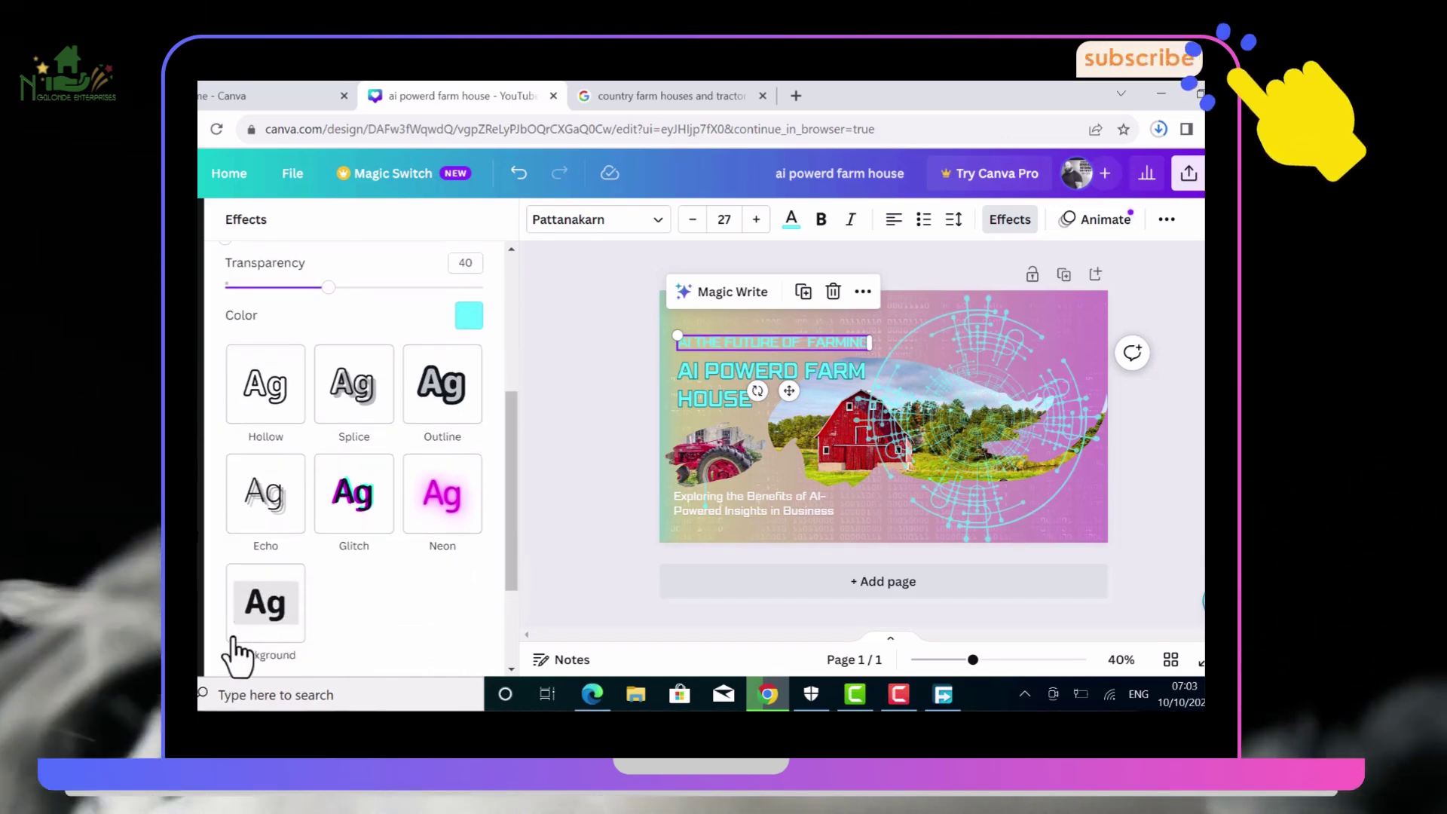
click(248, 626)
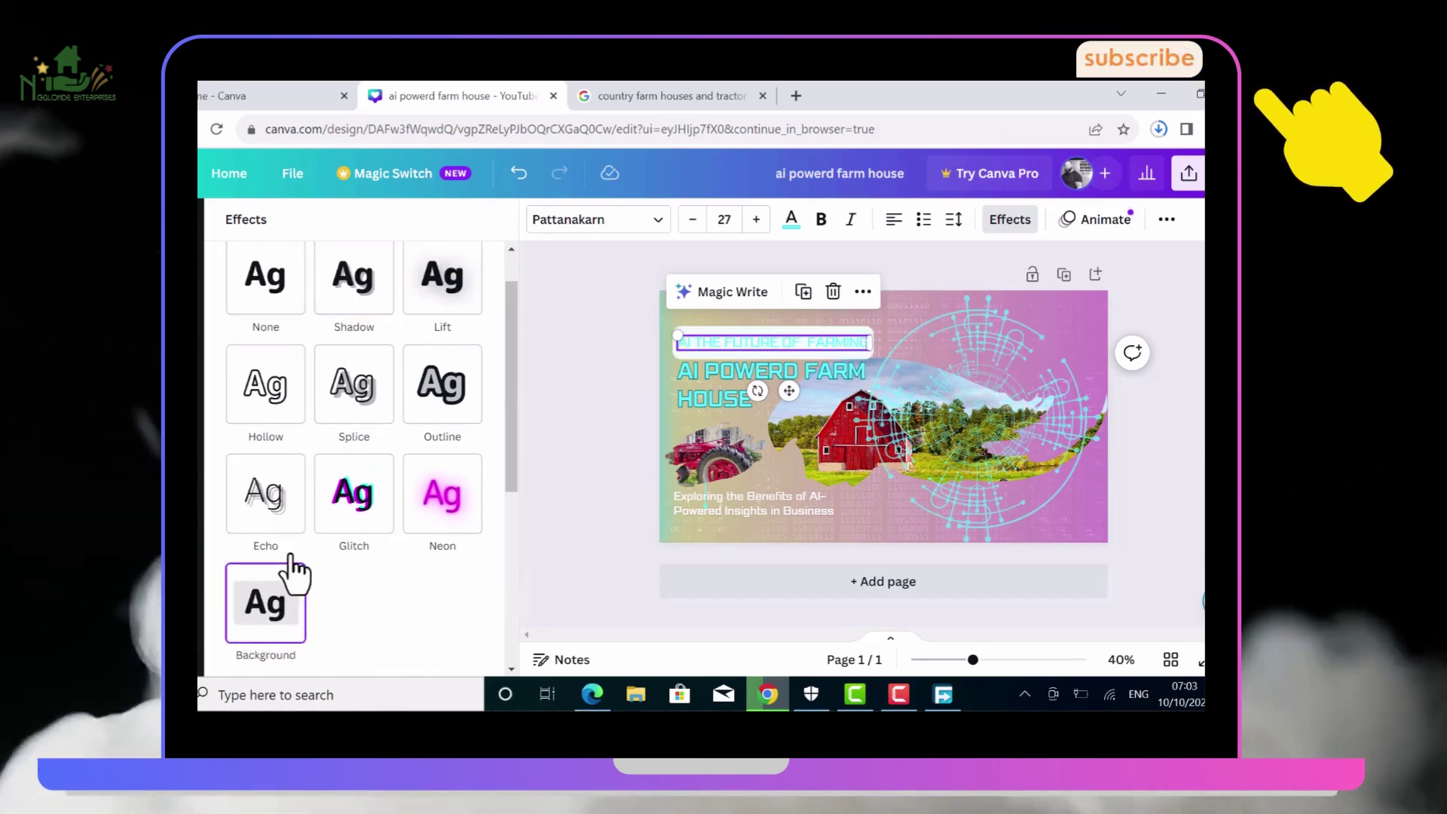
click(263, 515)
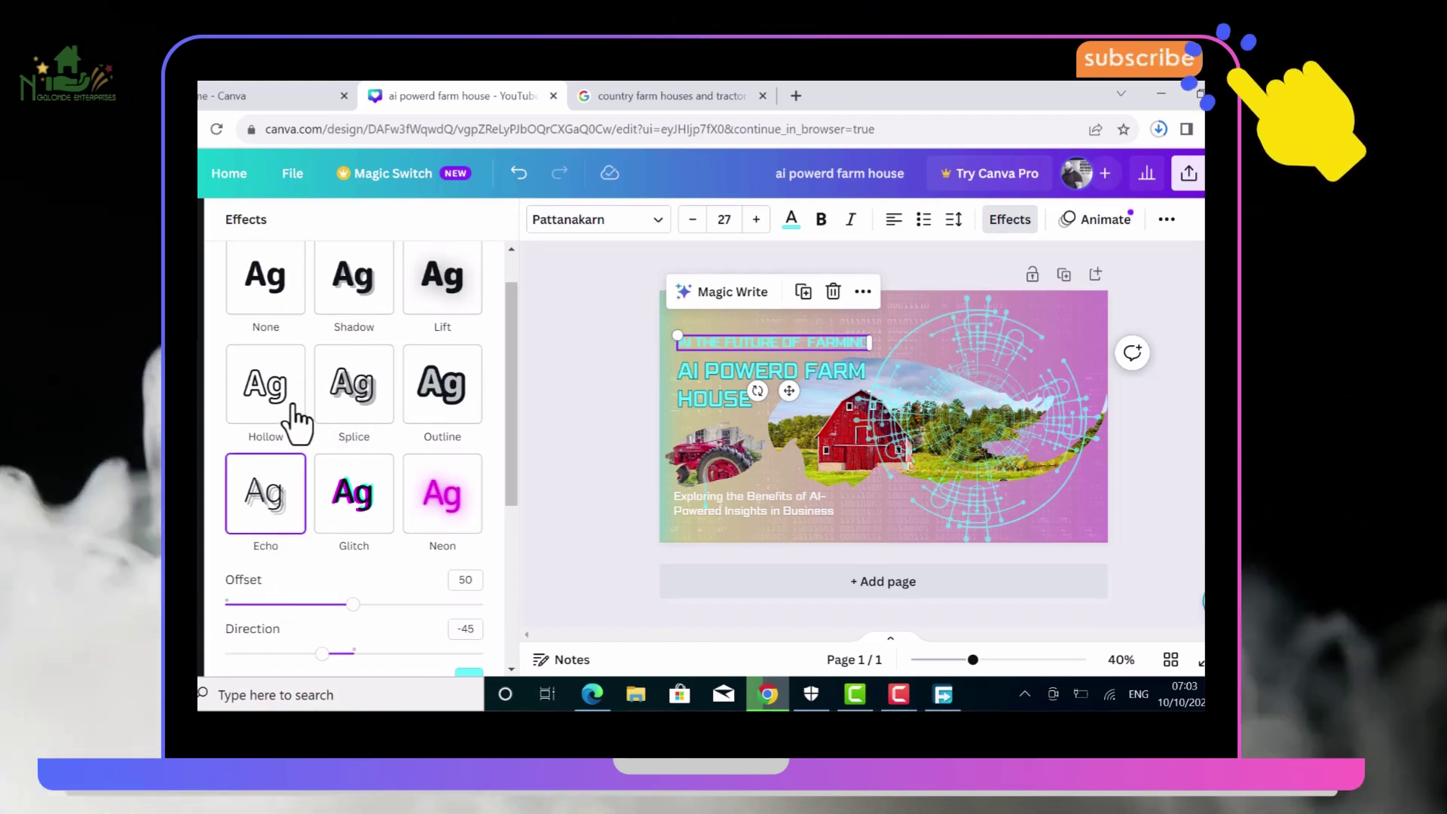
Settle on the Hollow effect for the tagline with outline thickness 100
click(299, 424)
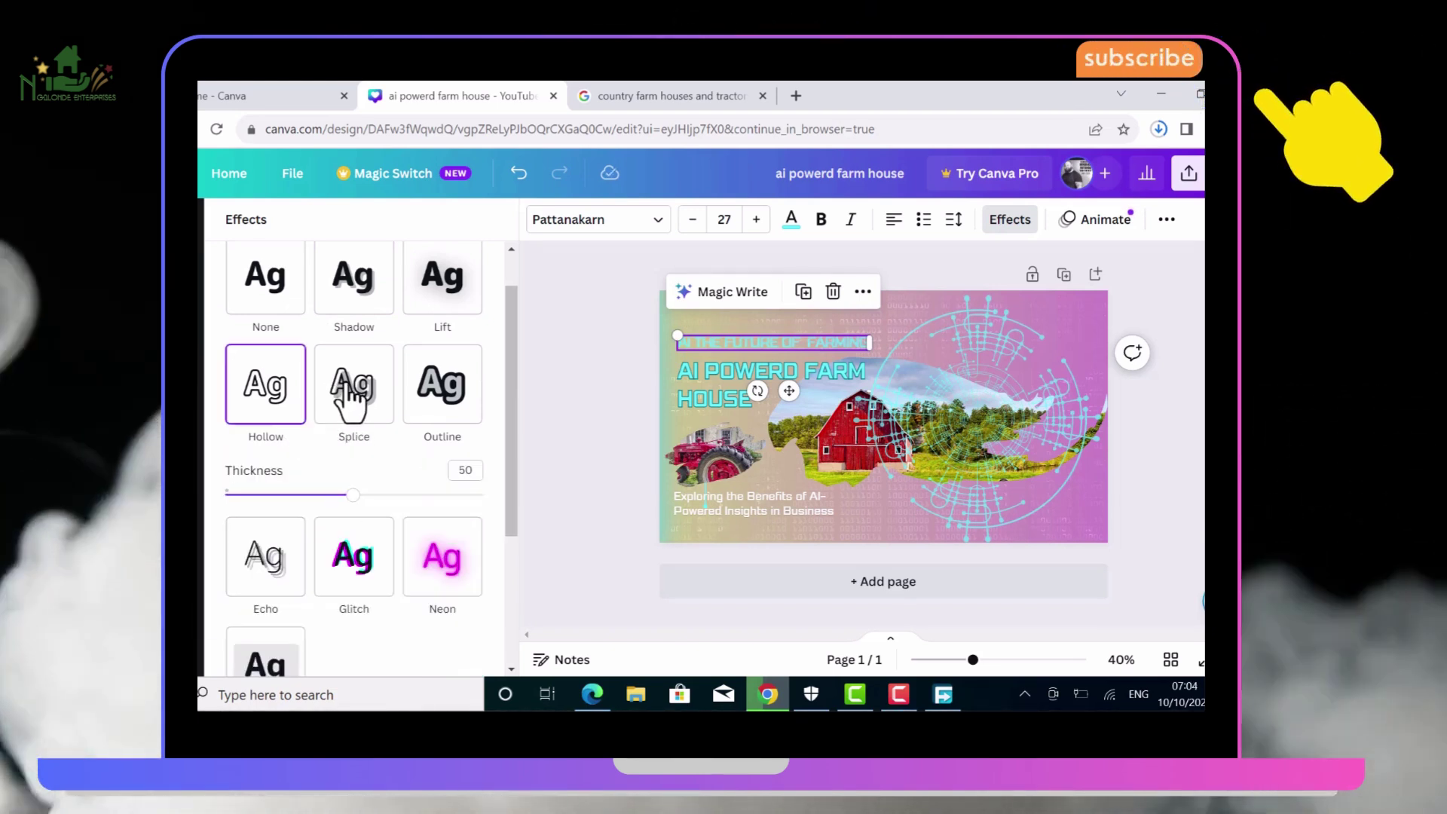
click(351, 399)
click(299, 418)
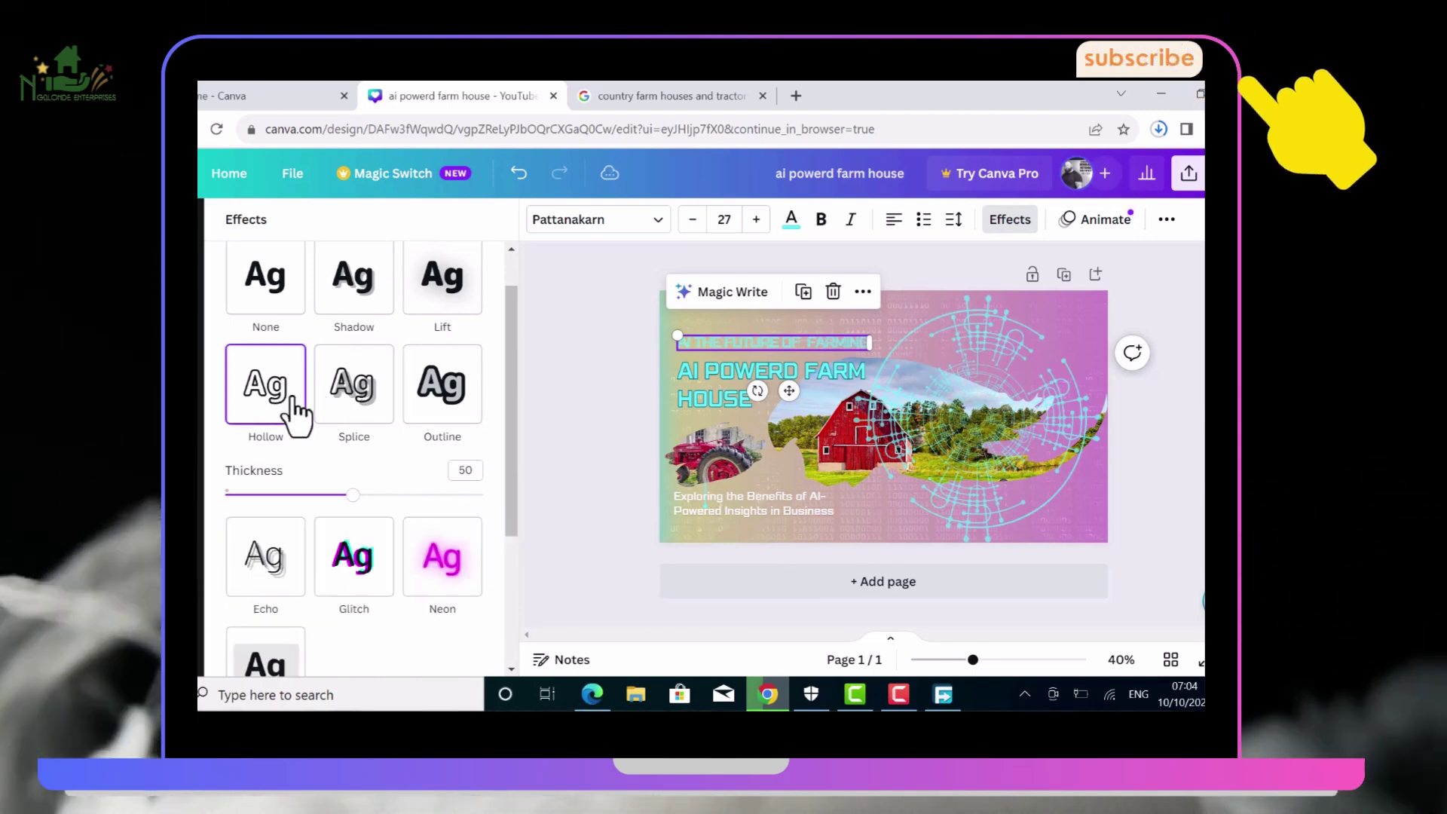
drag(347, 496, 501, 541)
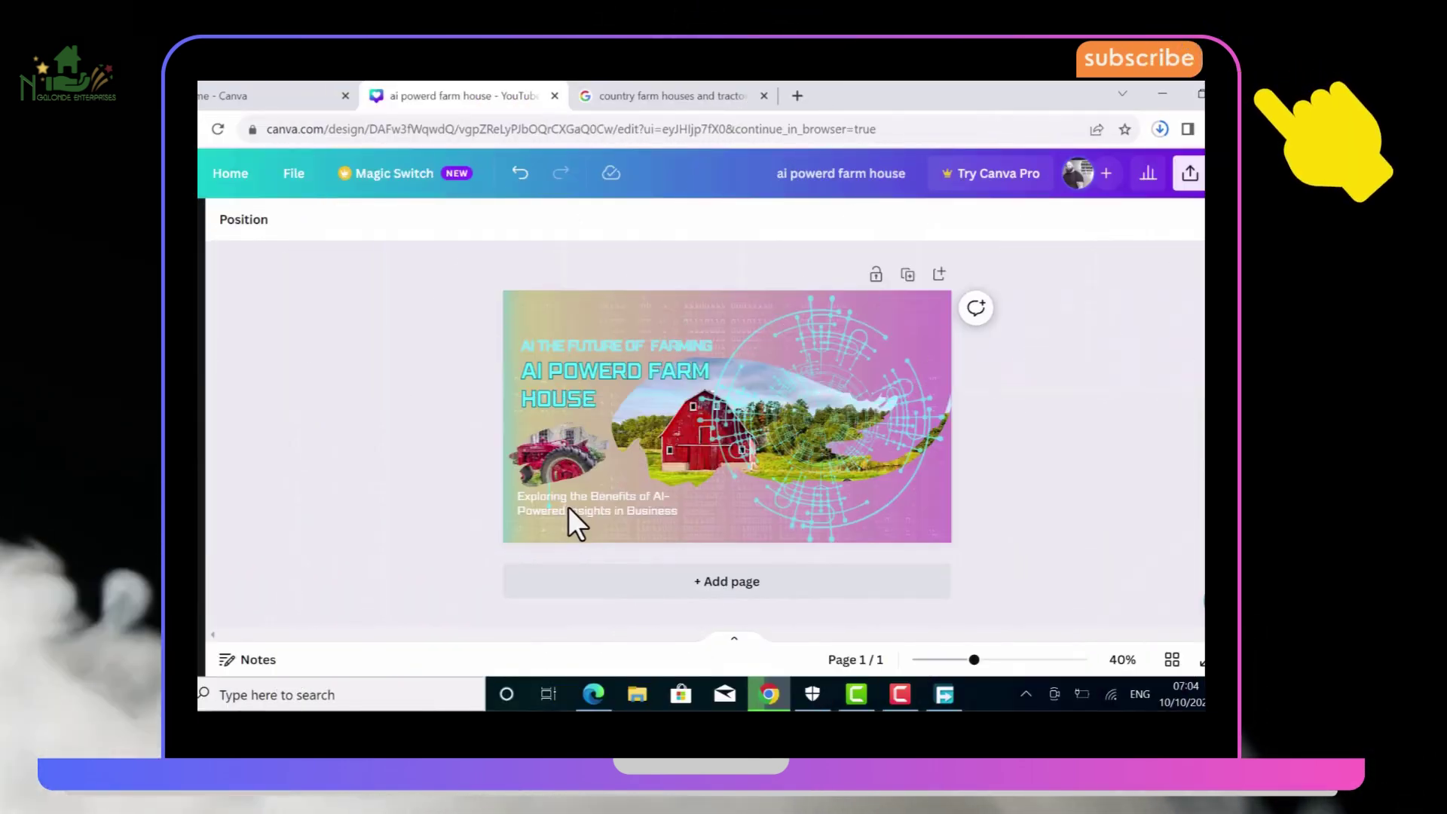
click(568, 507)
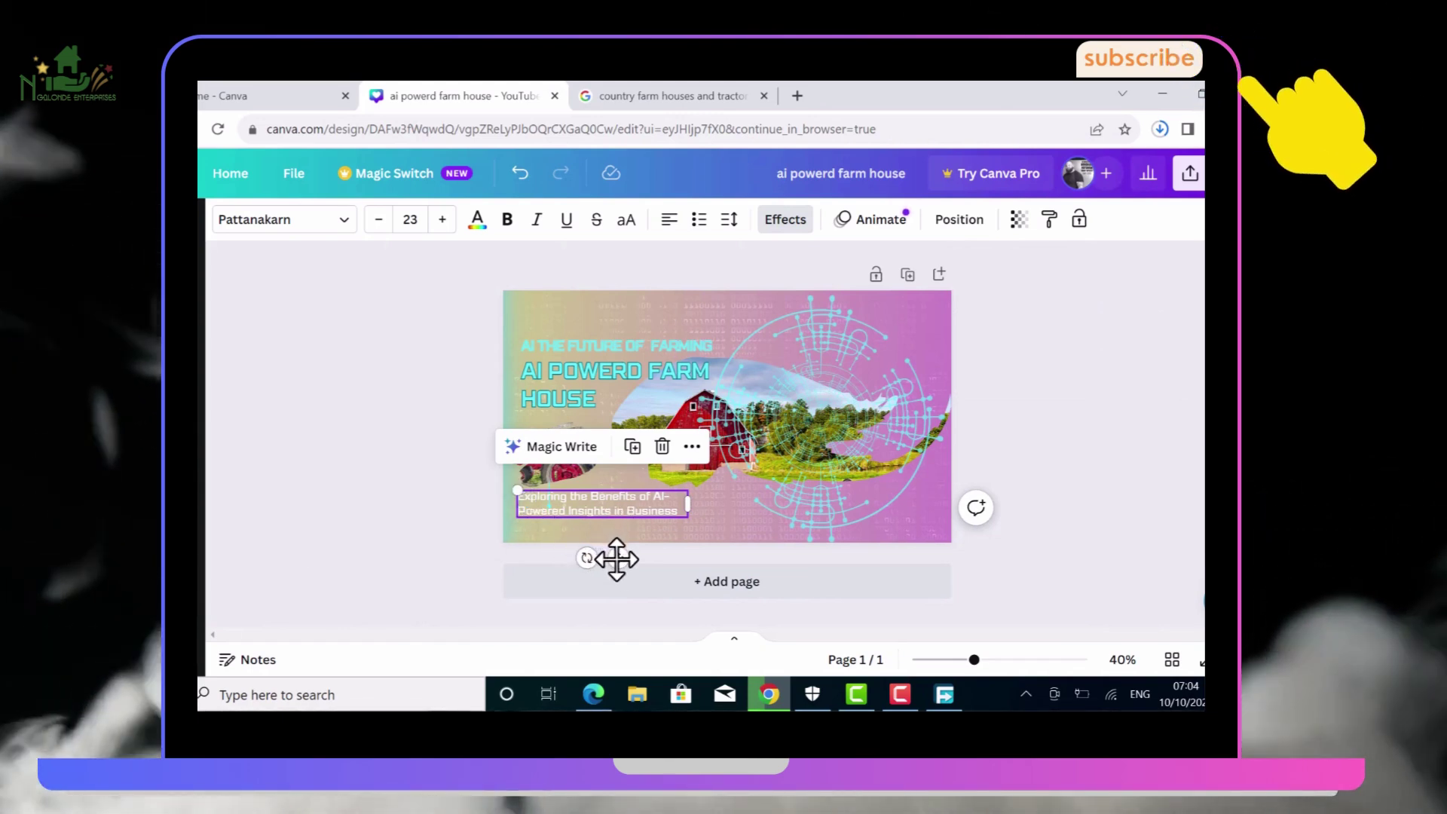
Move the Exploring the Benefits caption slightly lower and leave the right-side circuit graphic in place
drag(617, 560, 619, 571)
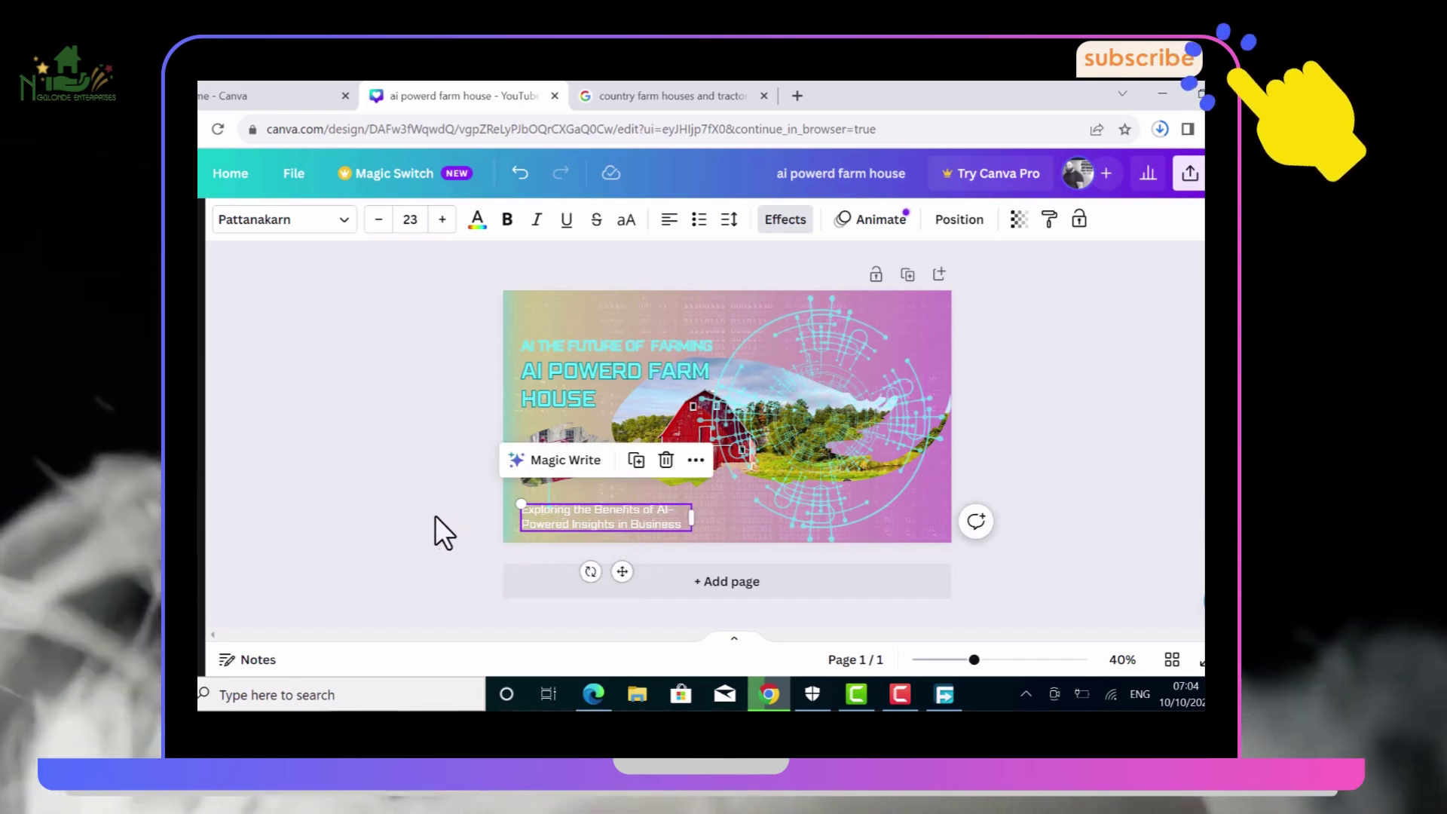
click(435, 516)
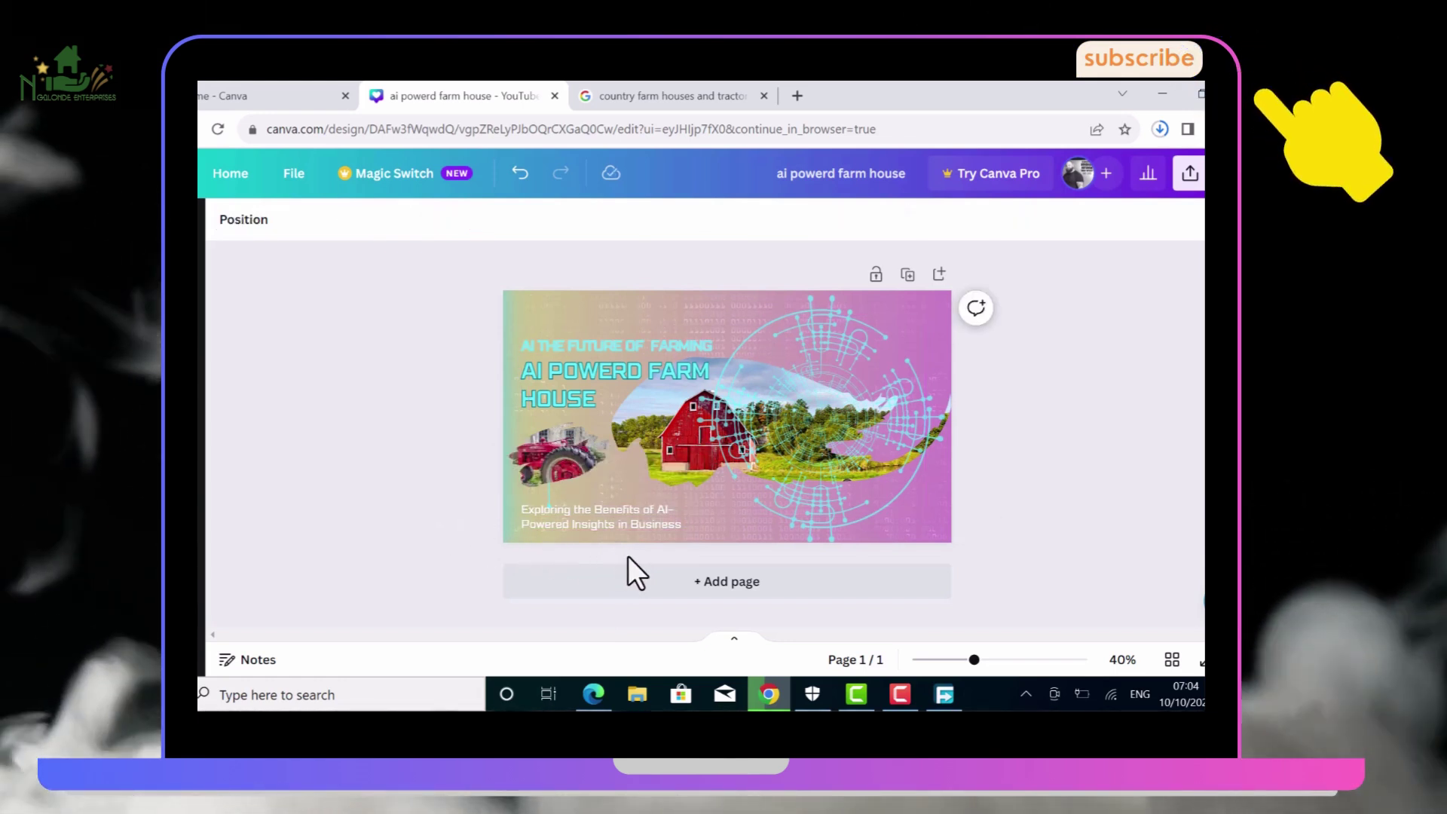
click(820, 400)
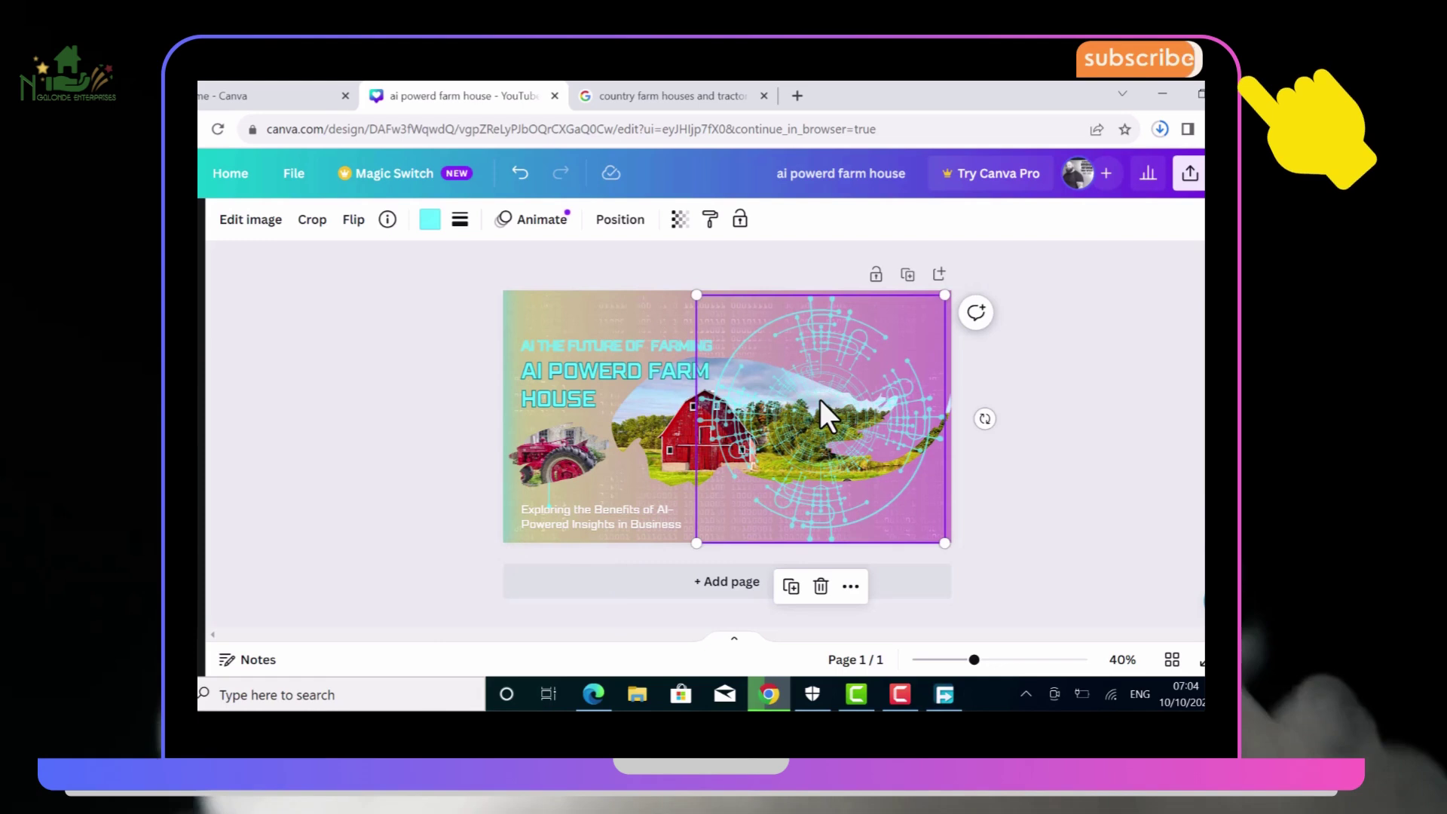
drag(820, 400, 820, 399)
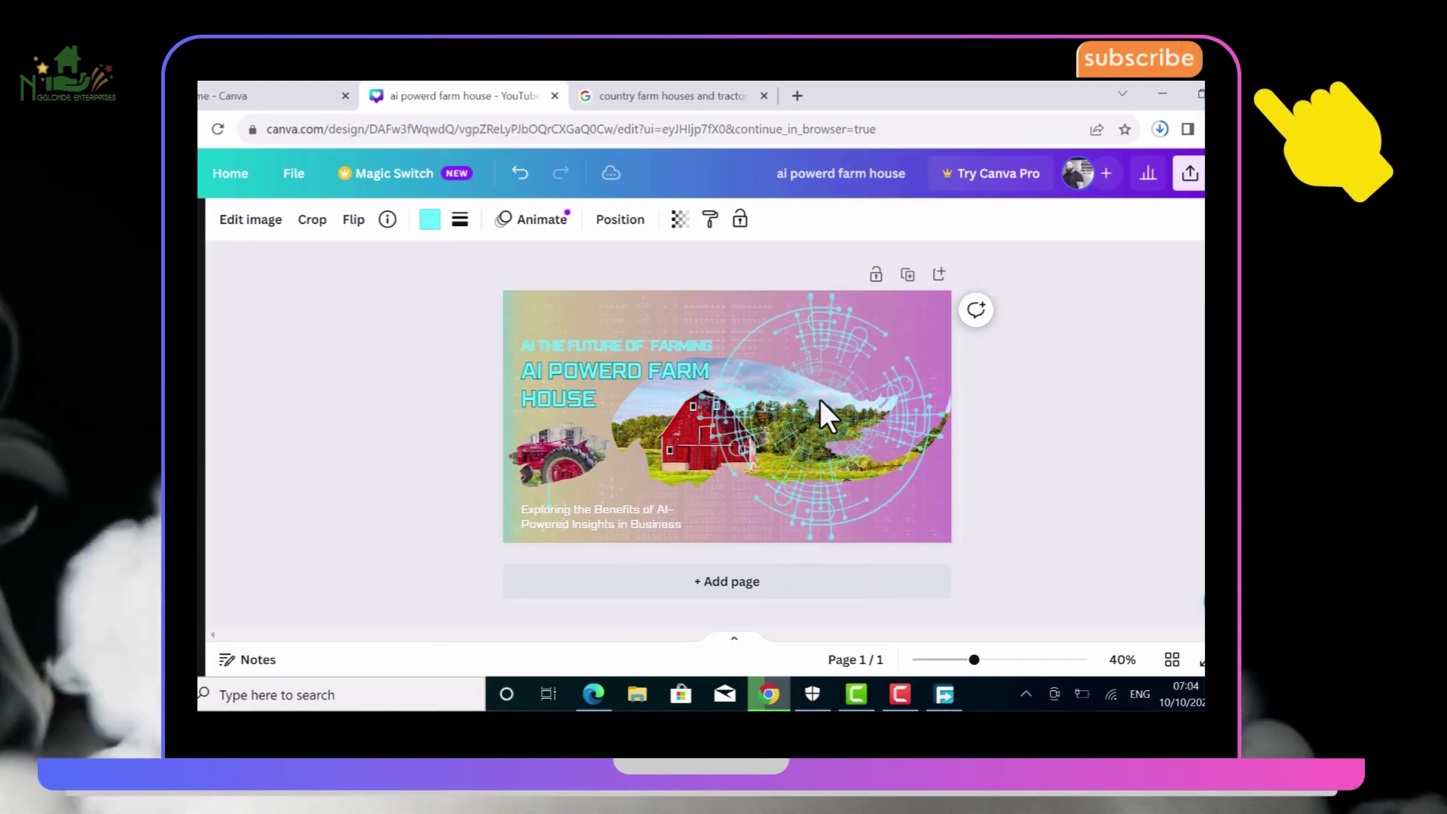
drag(820, 399, 820, 399)
click(281, 427)
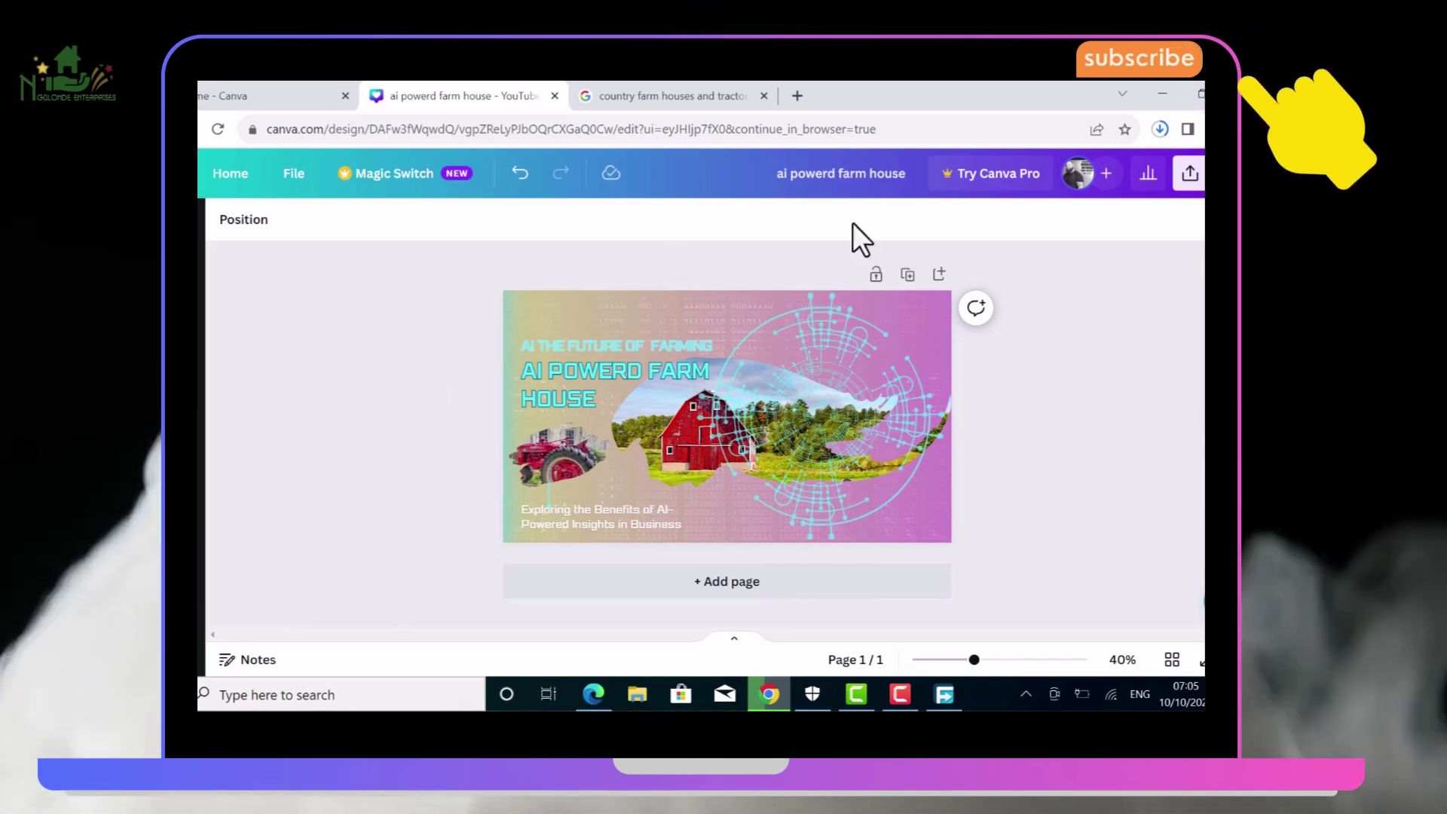
Check the background image, then bring up the Text panel's add-text options
click(658, 311)
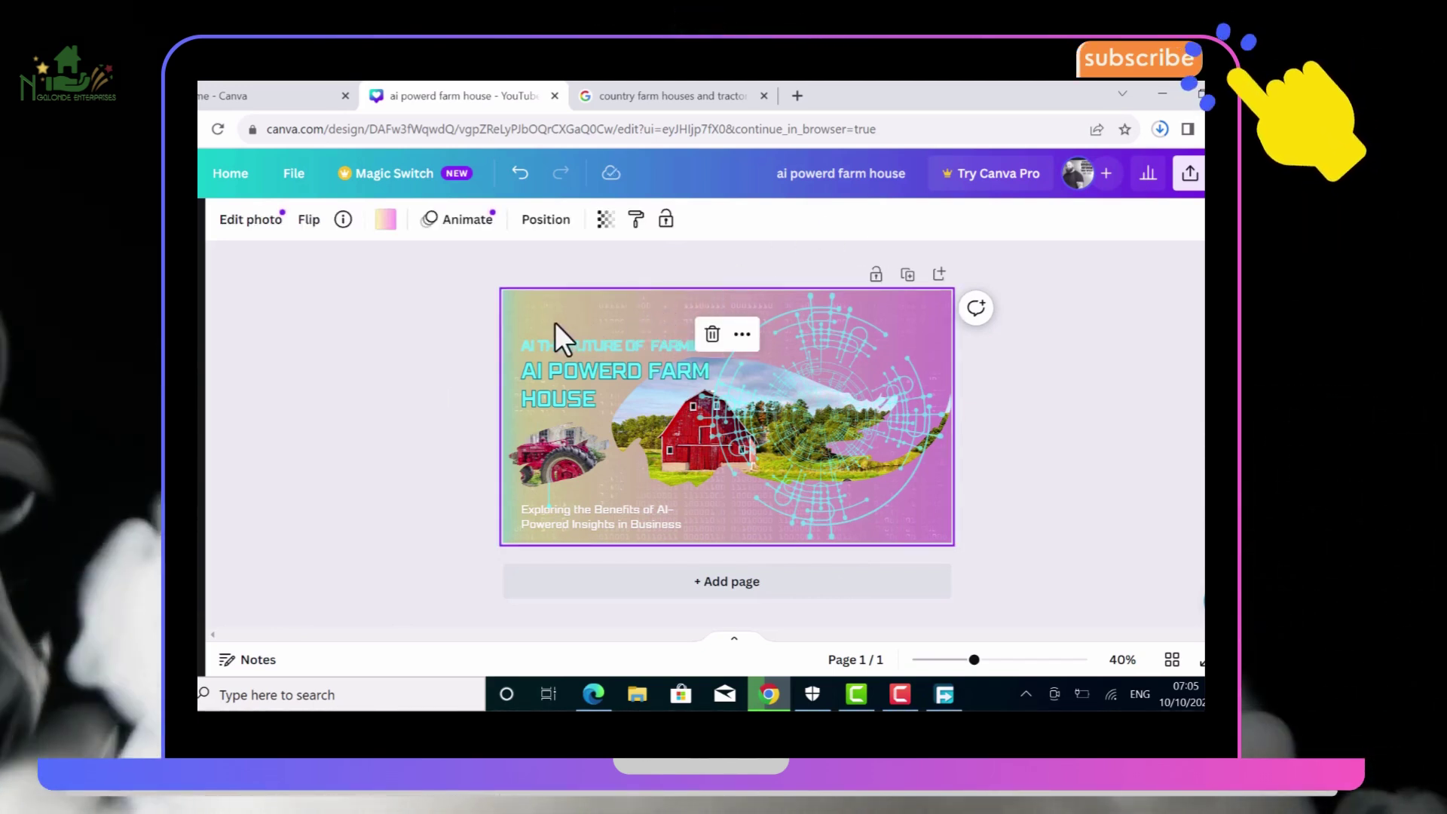
click(356, 360)
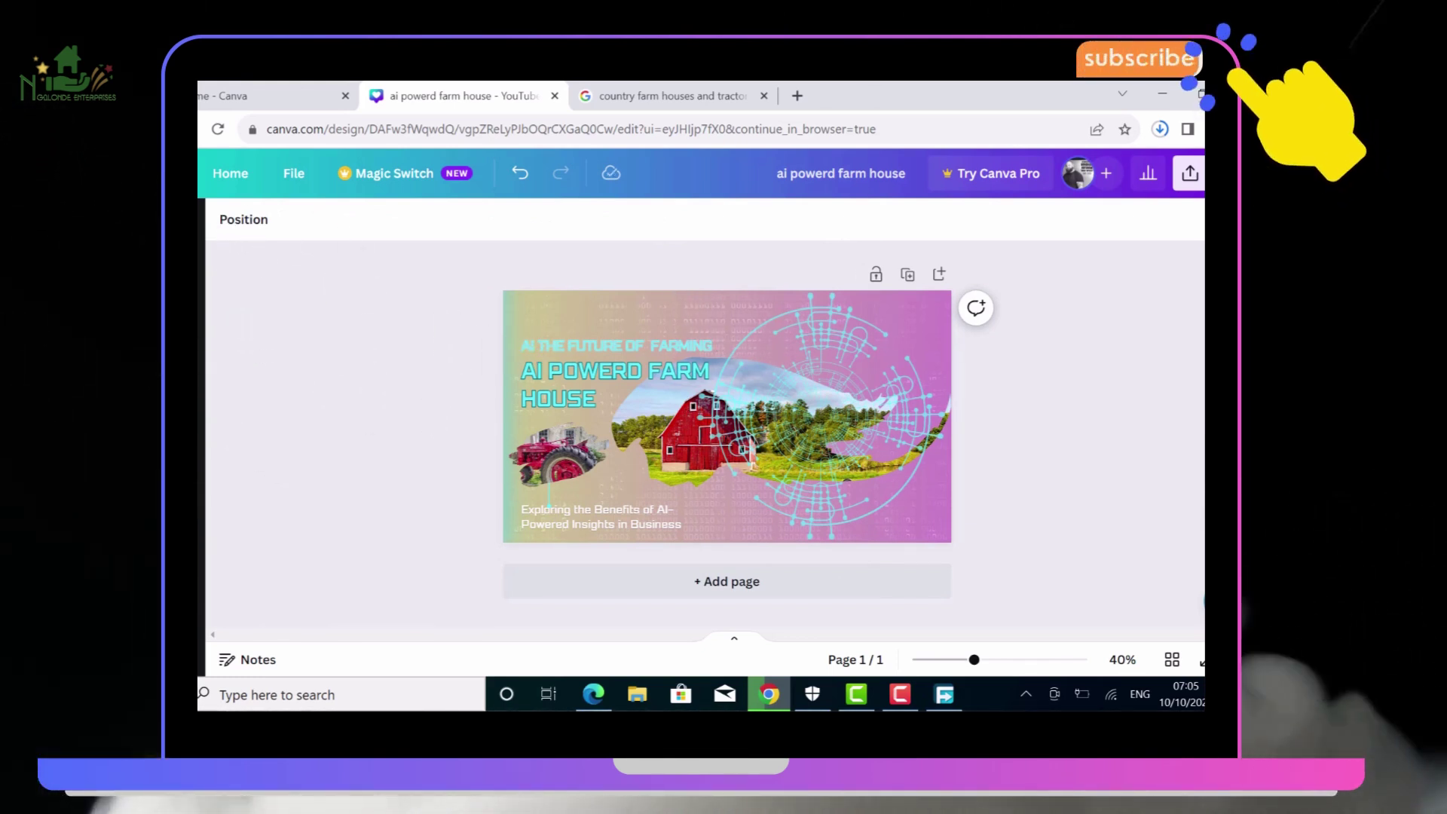
click(201, 332)
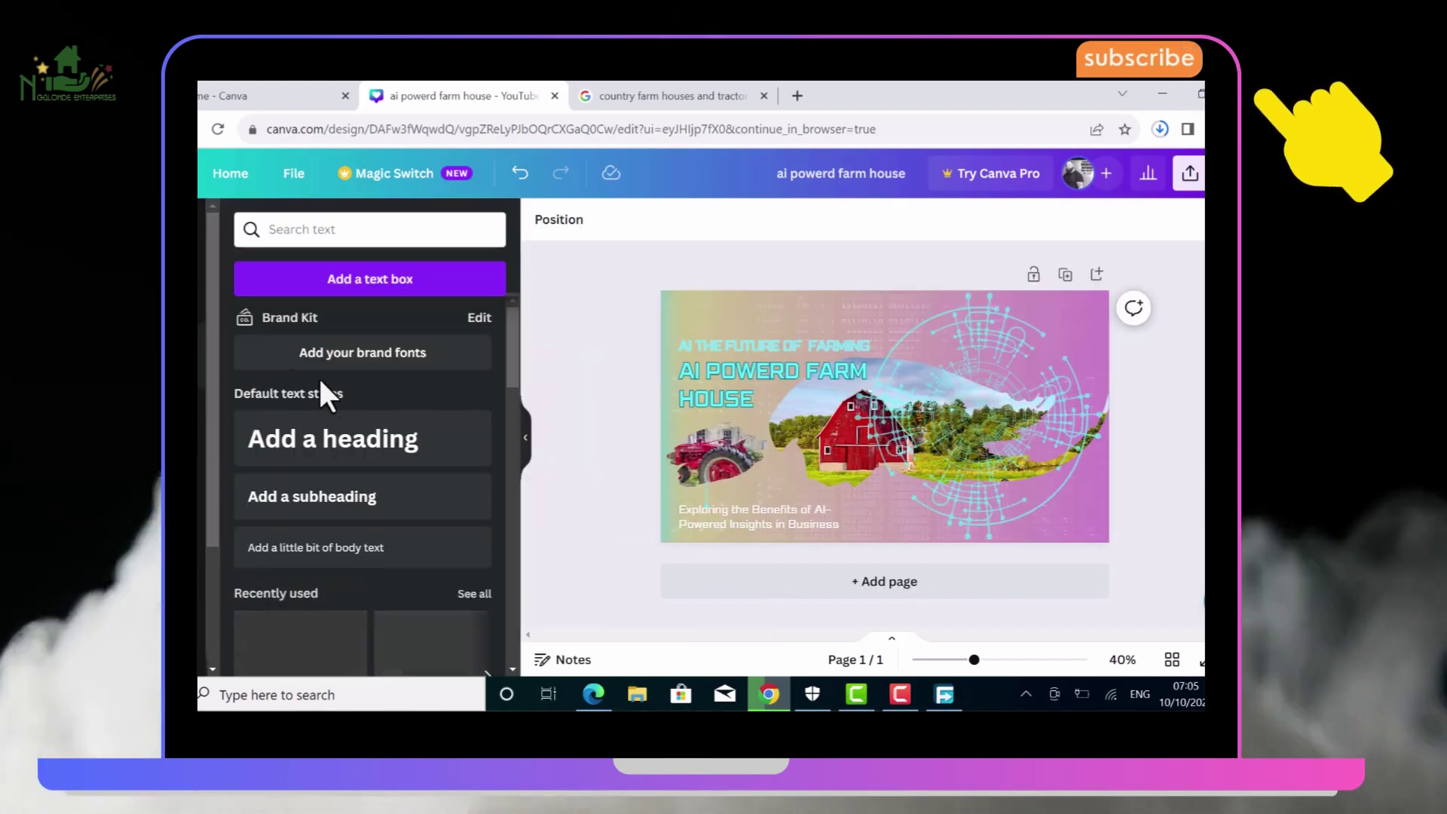
Add a new heading at the thumbnail's top-left reading 'looking into probleams'
click(310, 446)
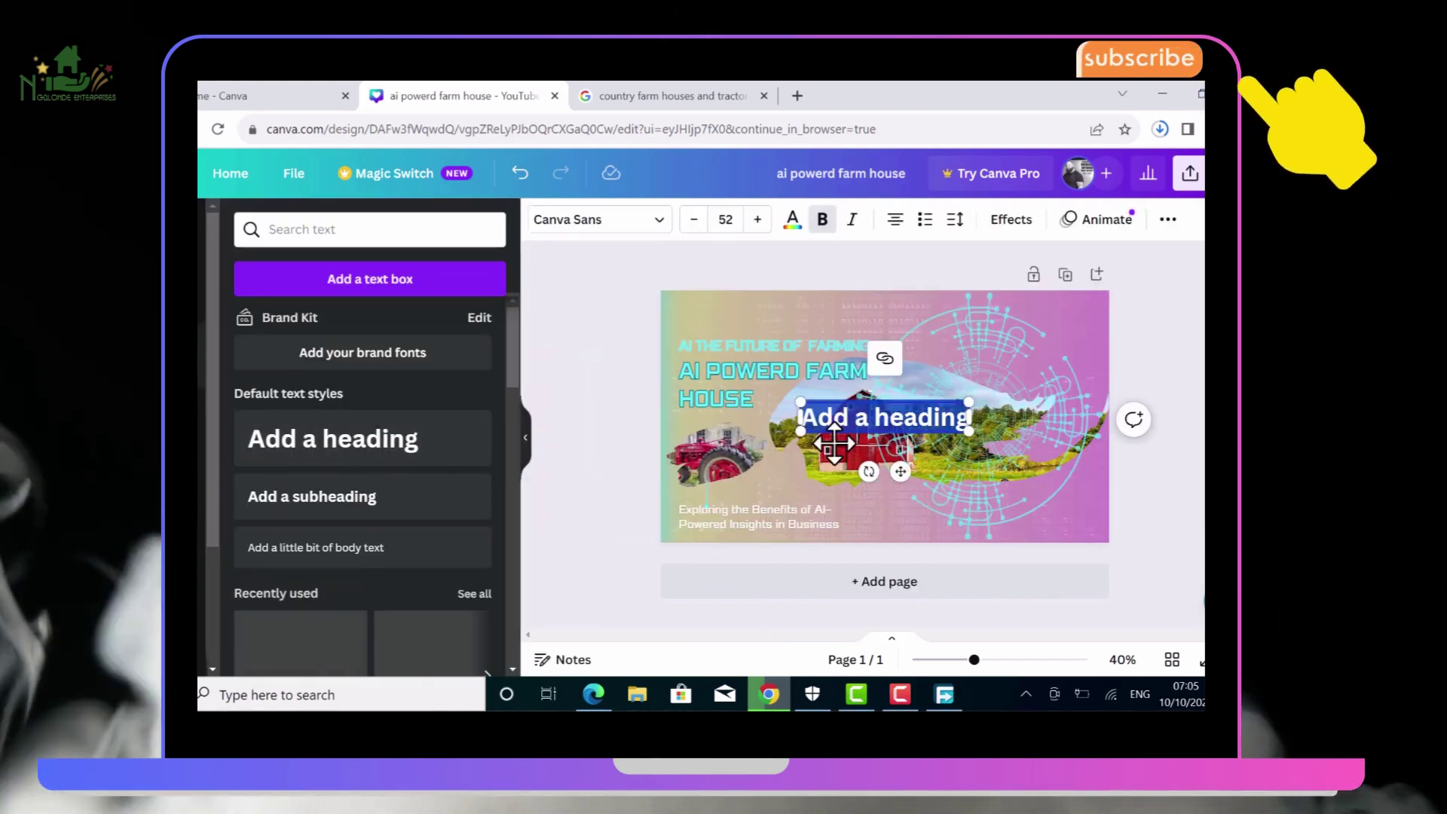
drag(900, 471, 788, 365)
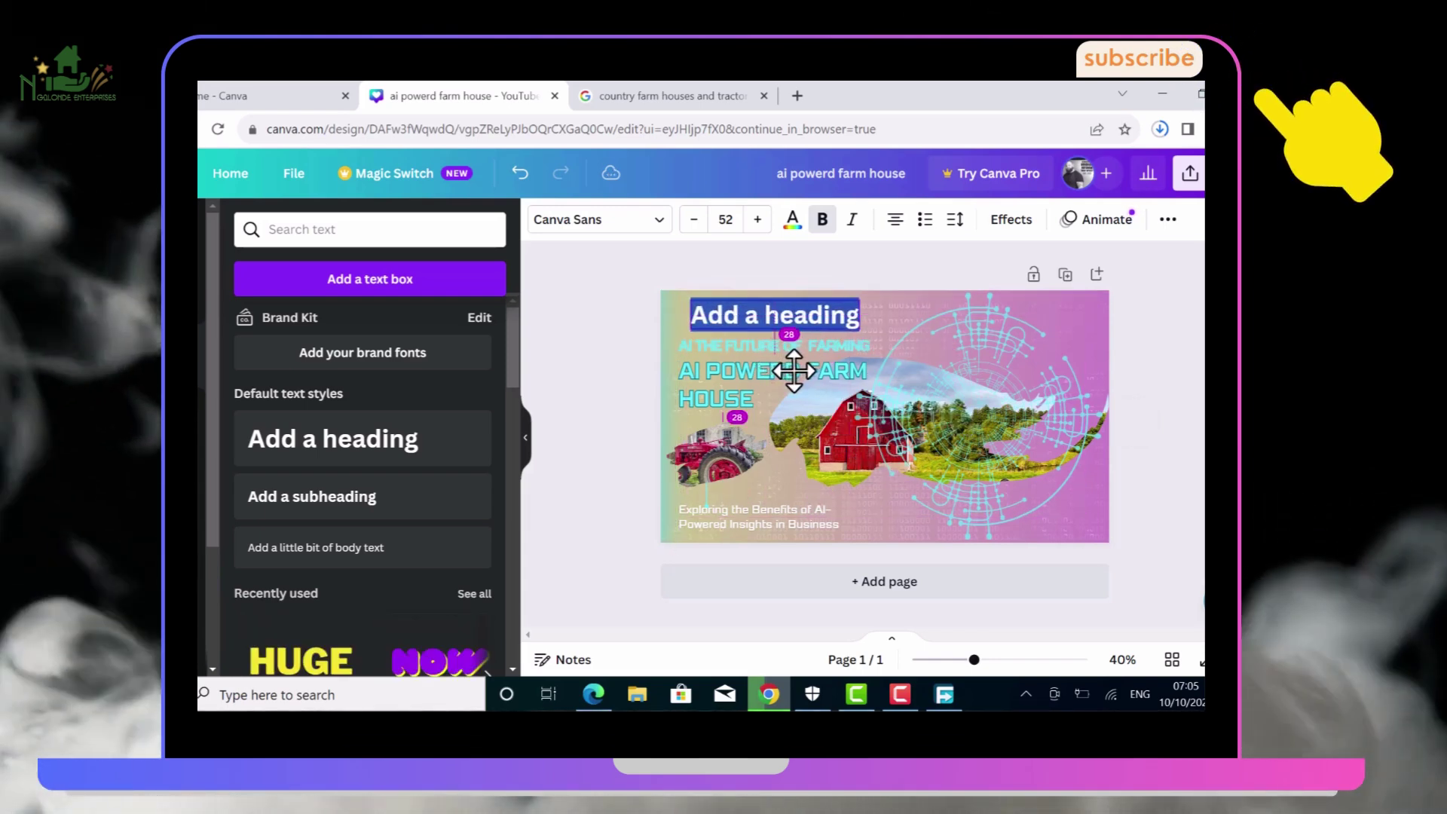
key(BackSpace)
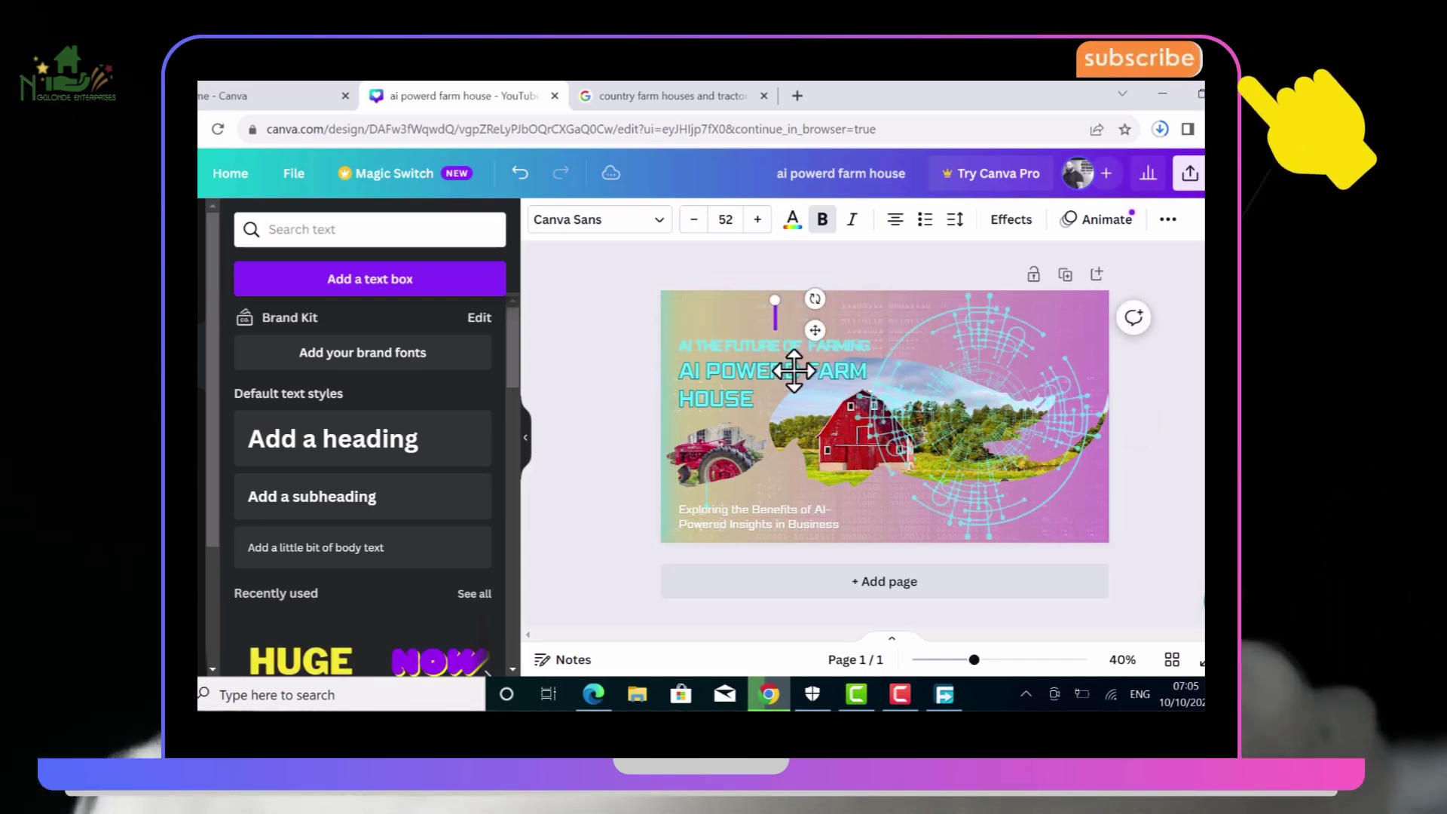
text(looki)
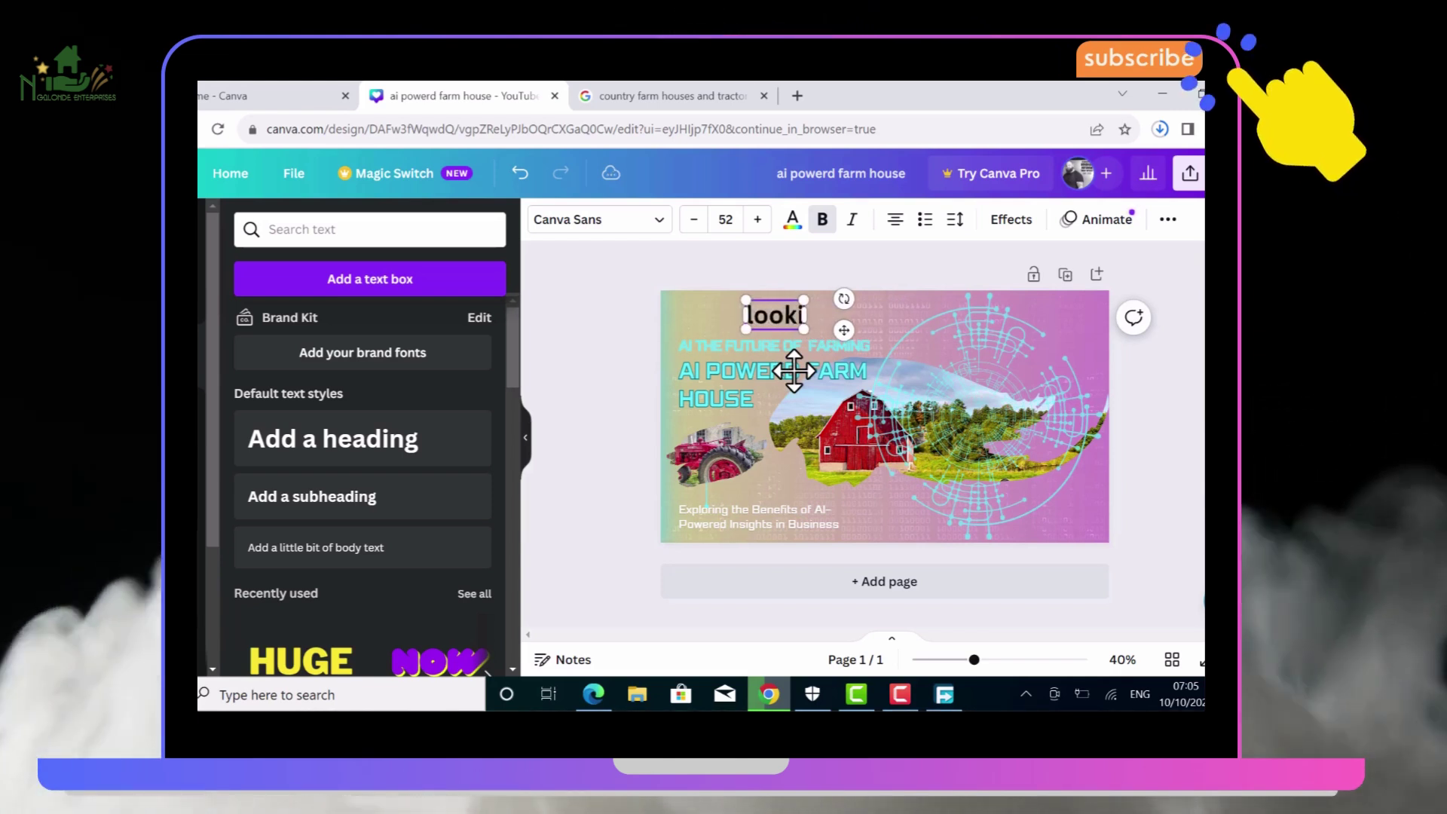
text(ng in)
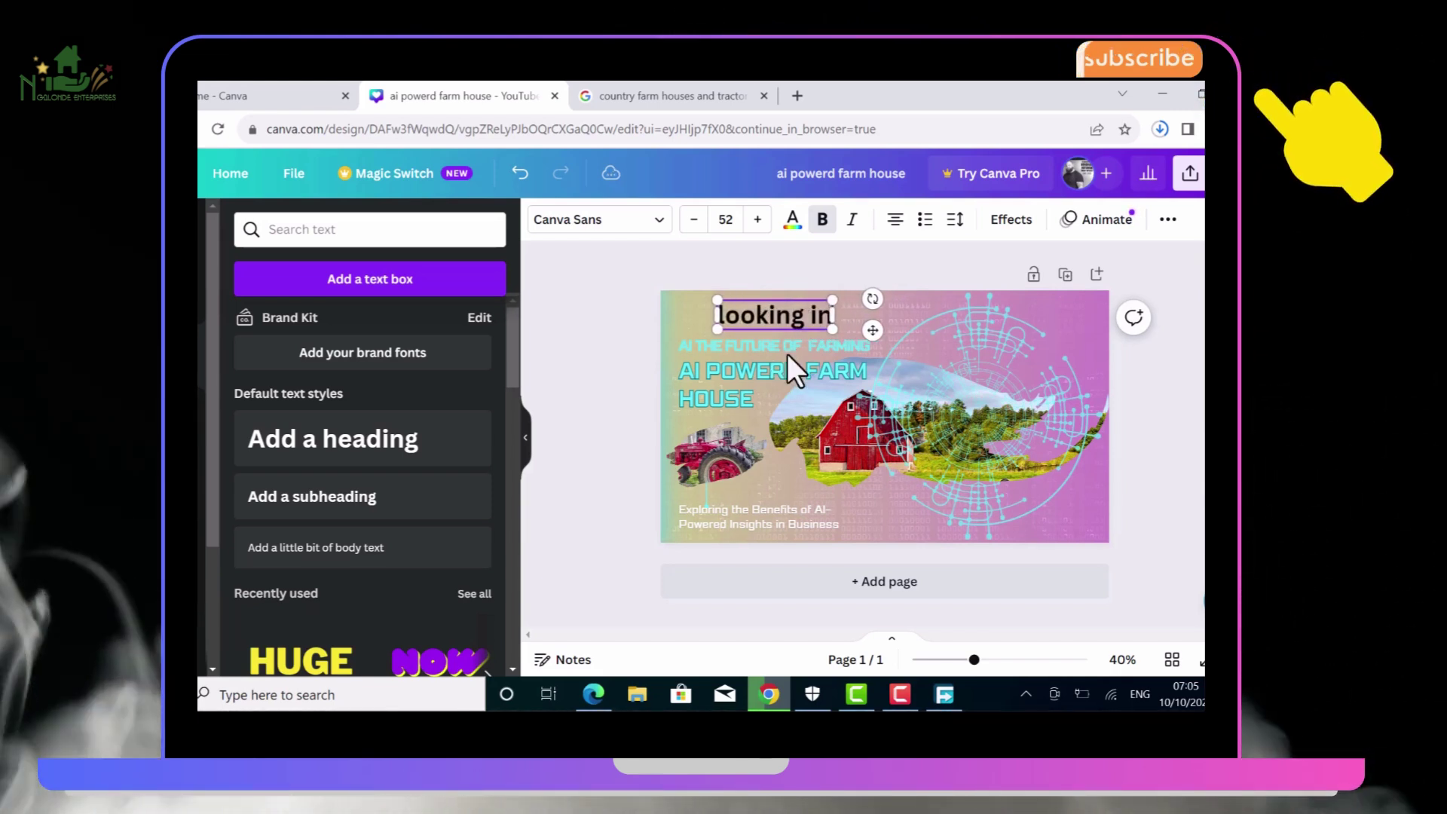
text(to p)
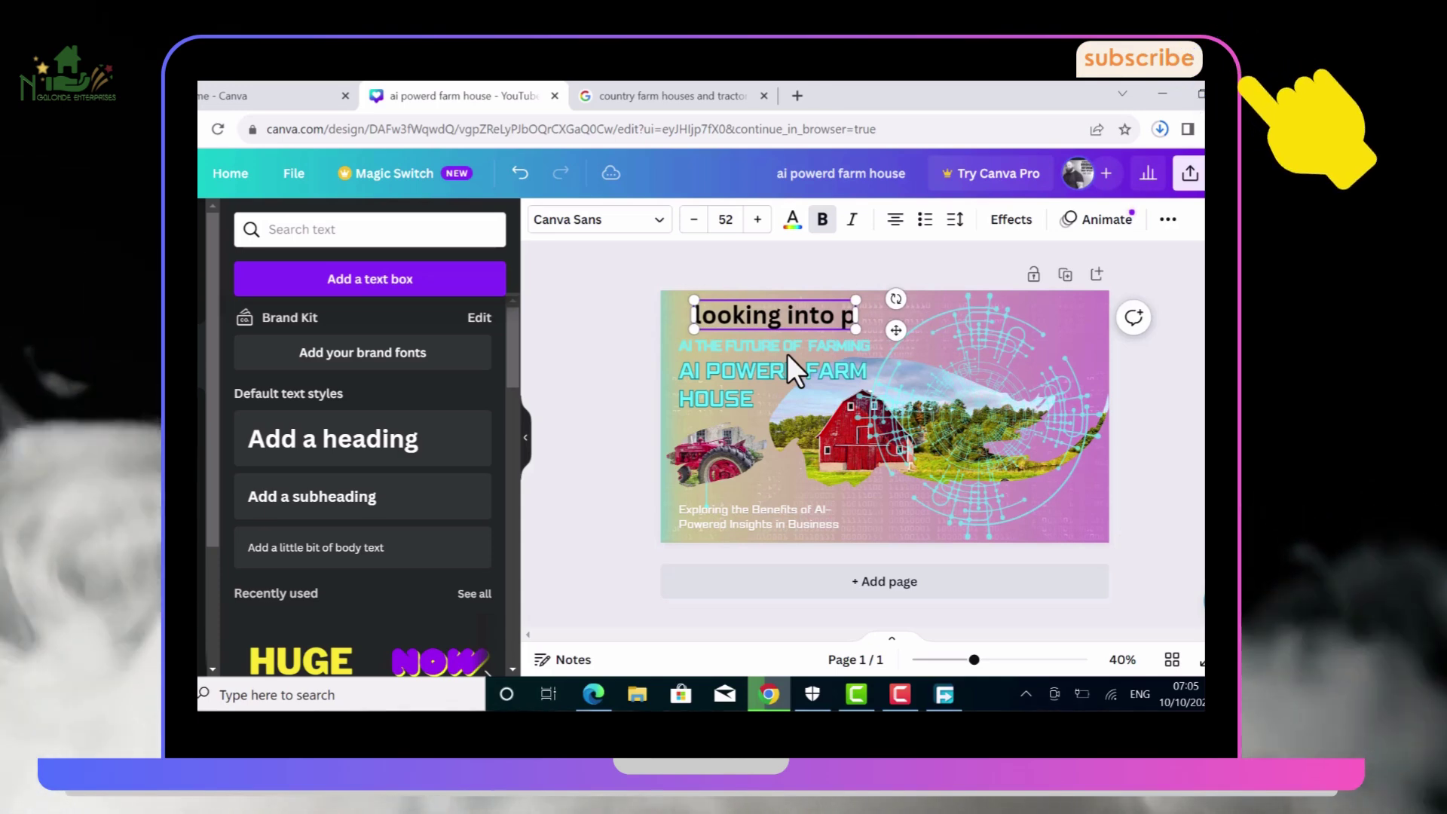
text(roble)
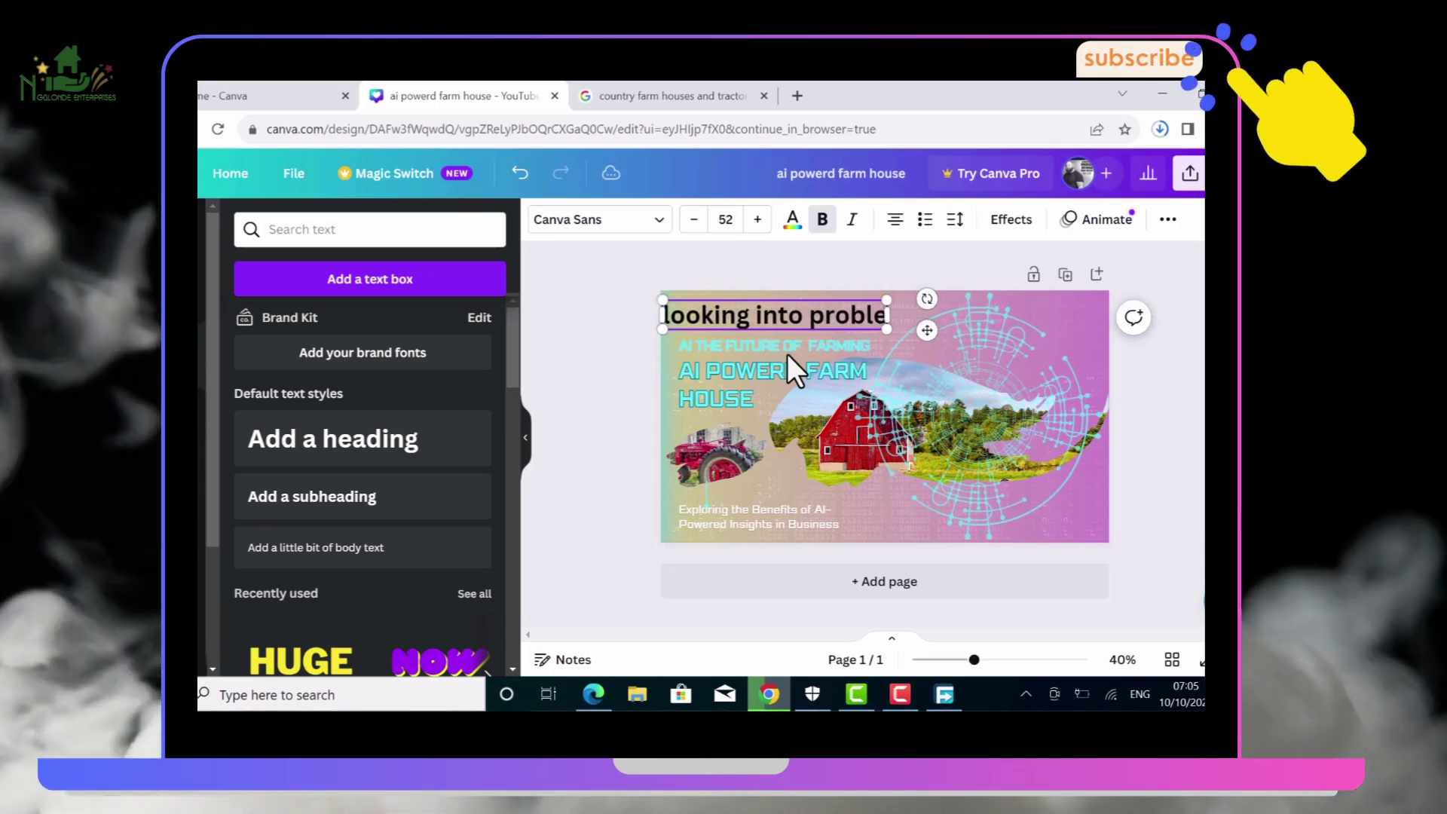
text(ams)
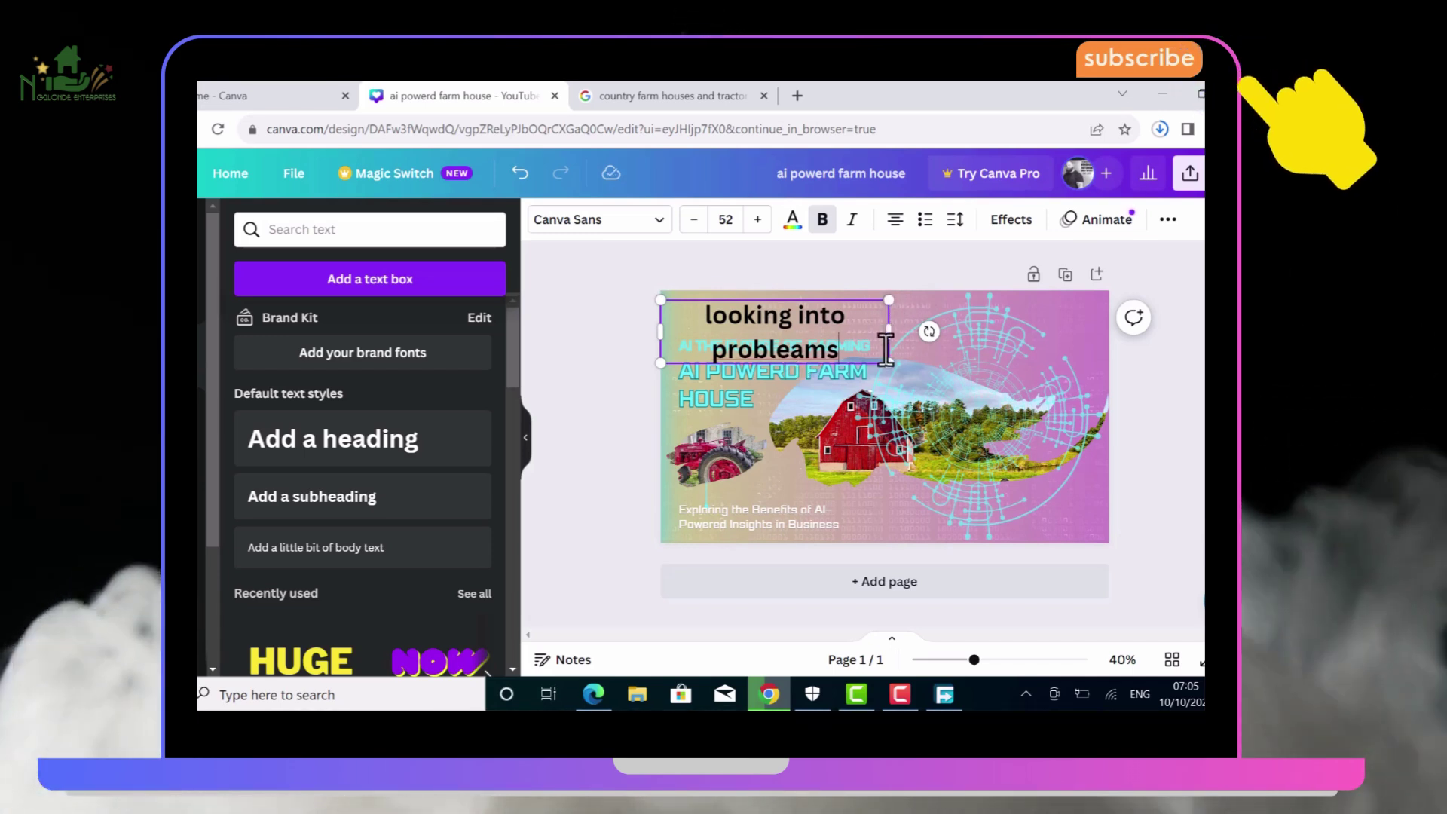
Widen the 'looking into probleams' heading so it sits on one line along the top edge
click(712, 517)
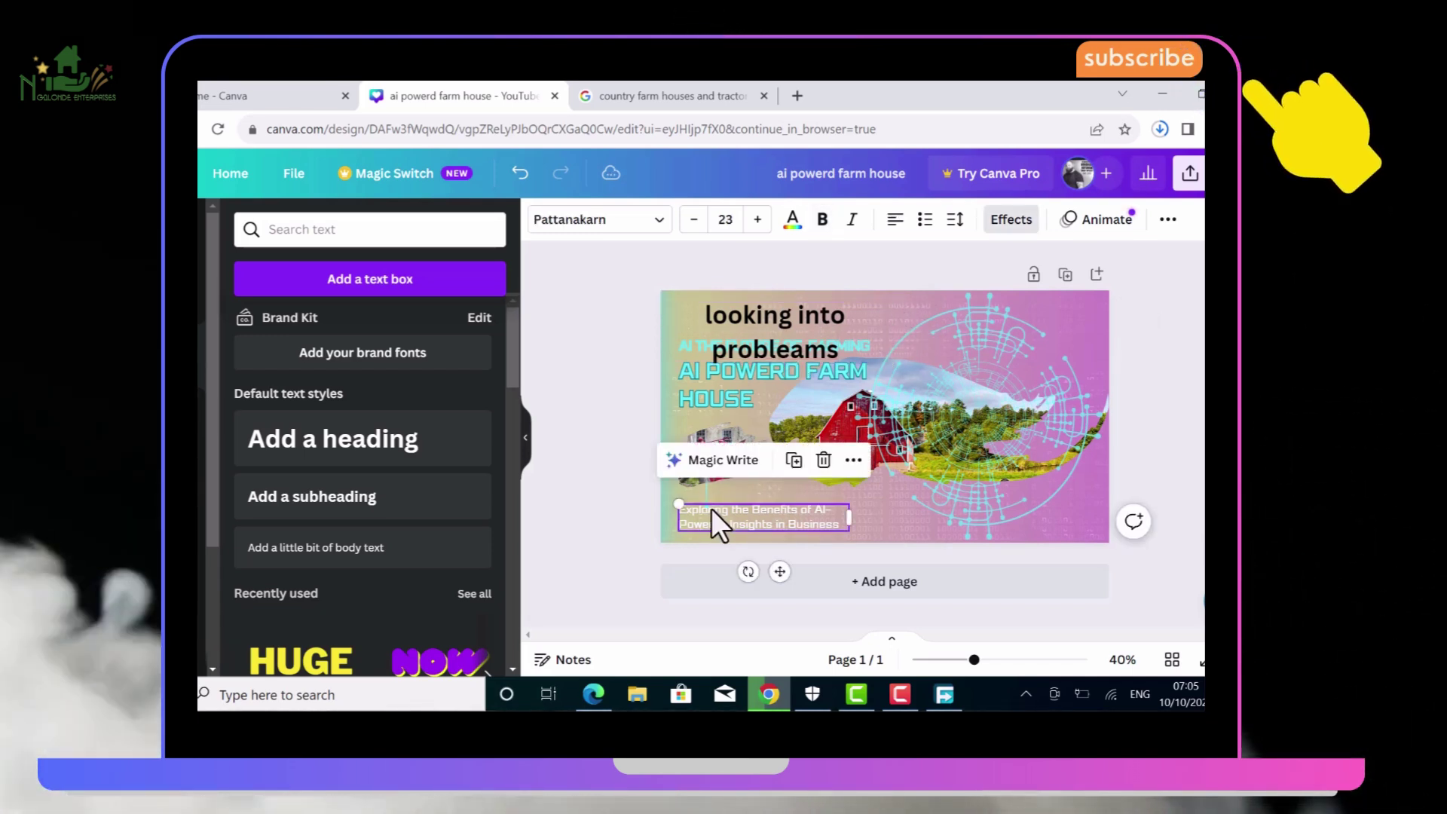
click(583, 364)
click(767, 327)
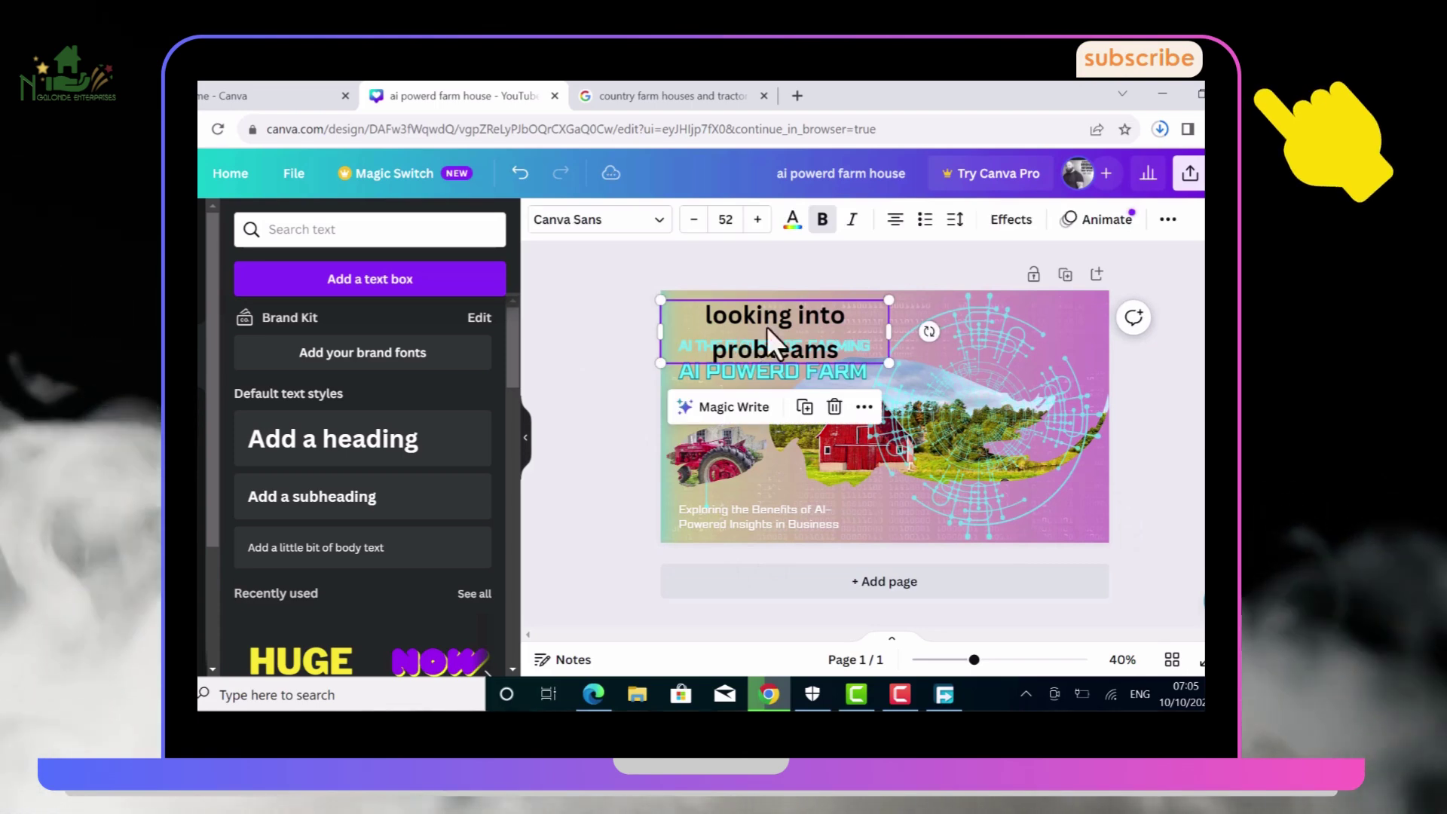
drag(889, 332, 937, 320)
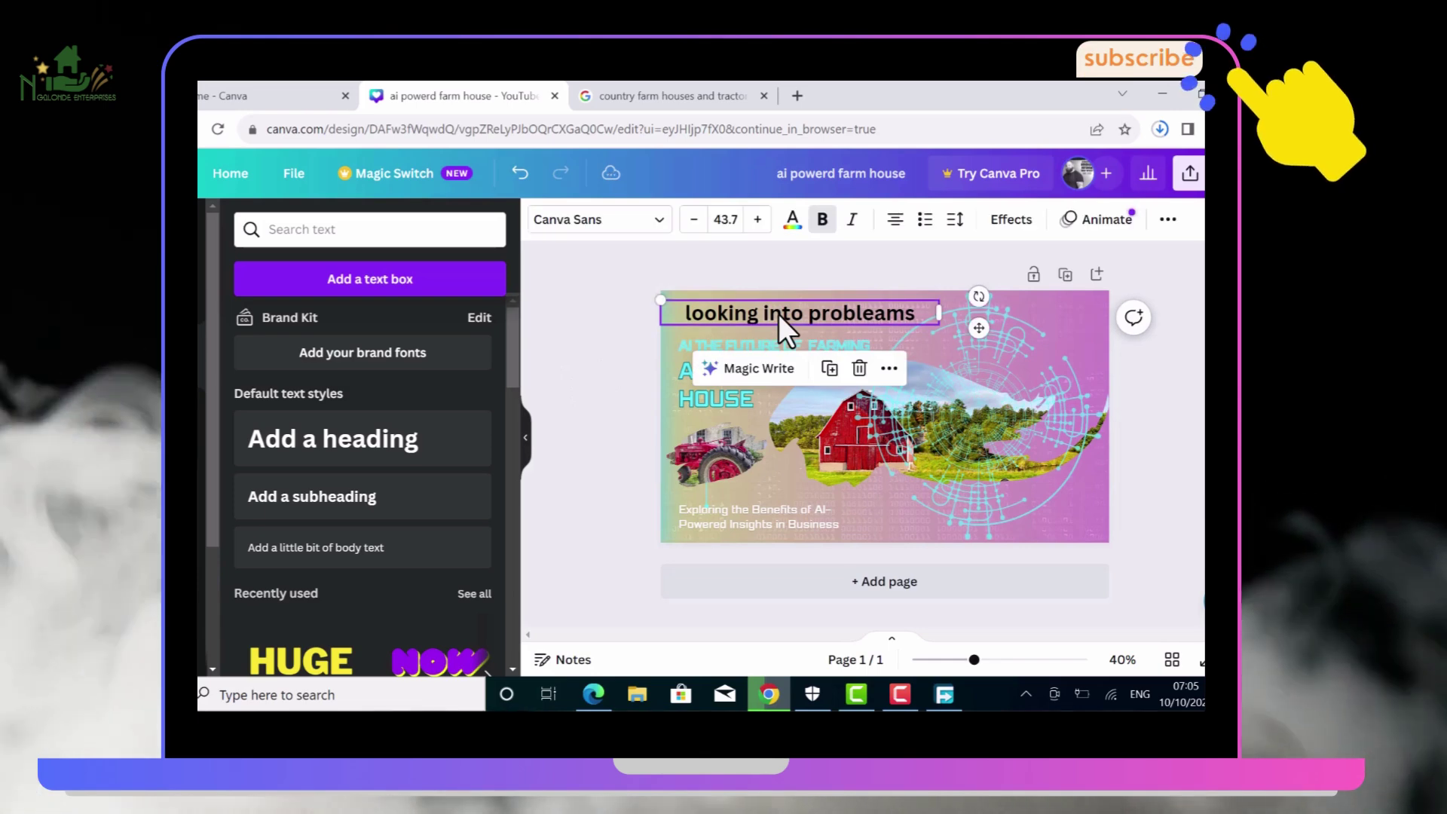
drag(780, 314, 780, 314)
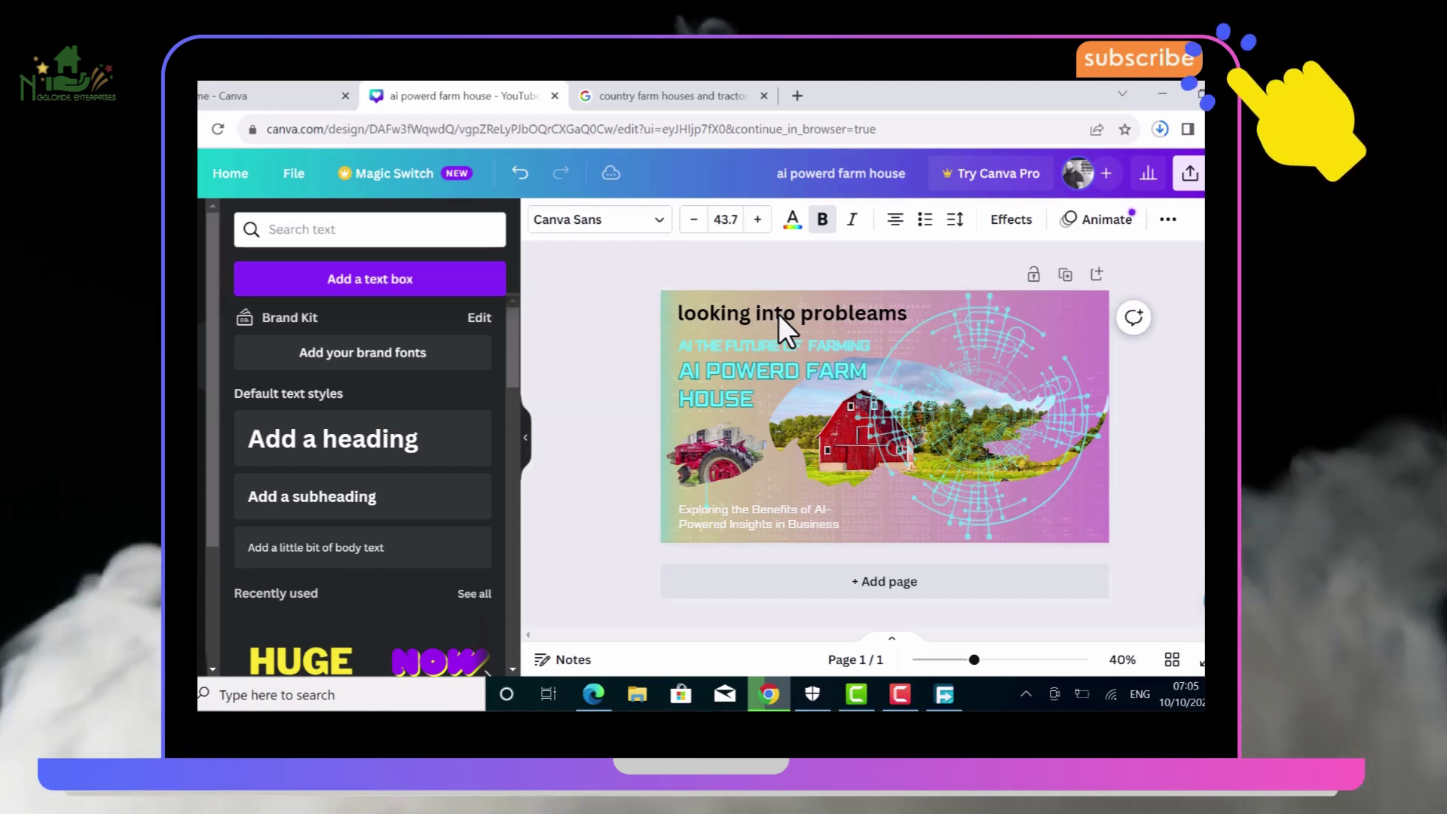
click(779, 315)
Give the 'looking into probleams' heading a yellow Background text effect
click(607, 355)
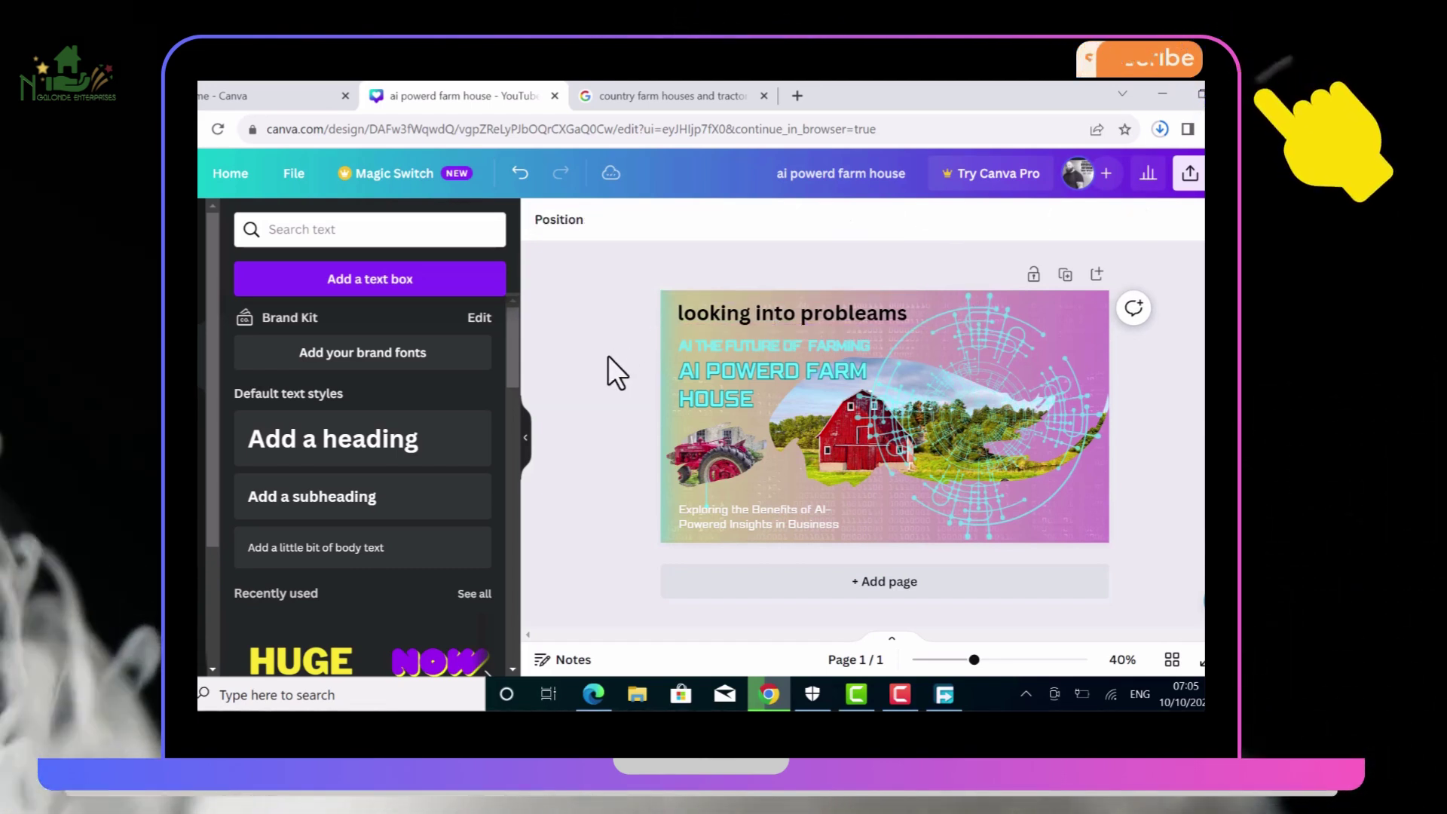
click(781, 314)
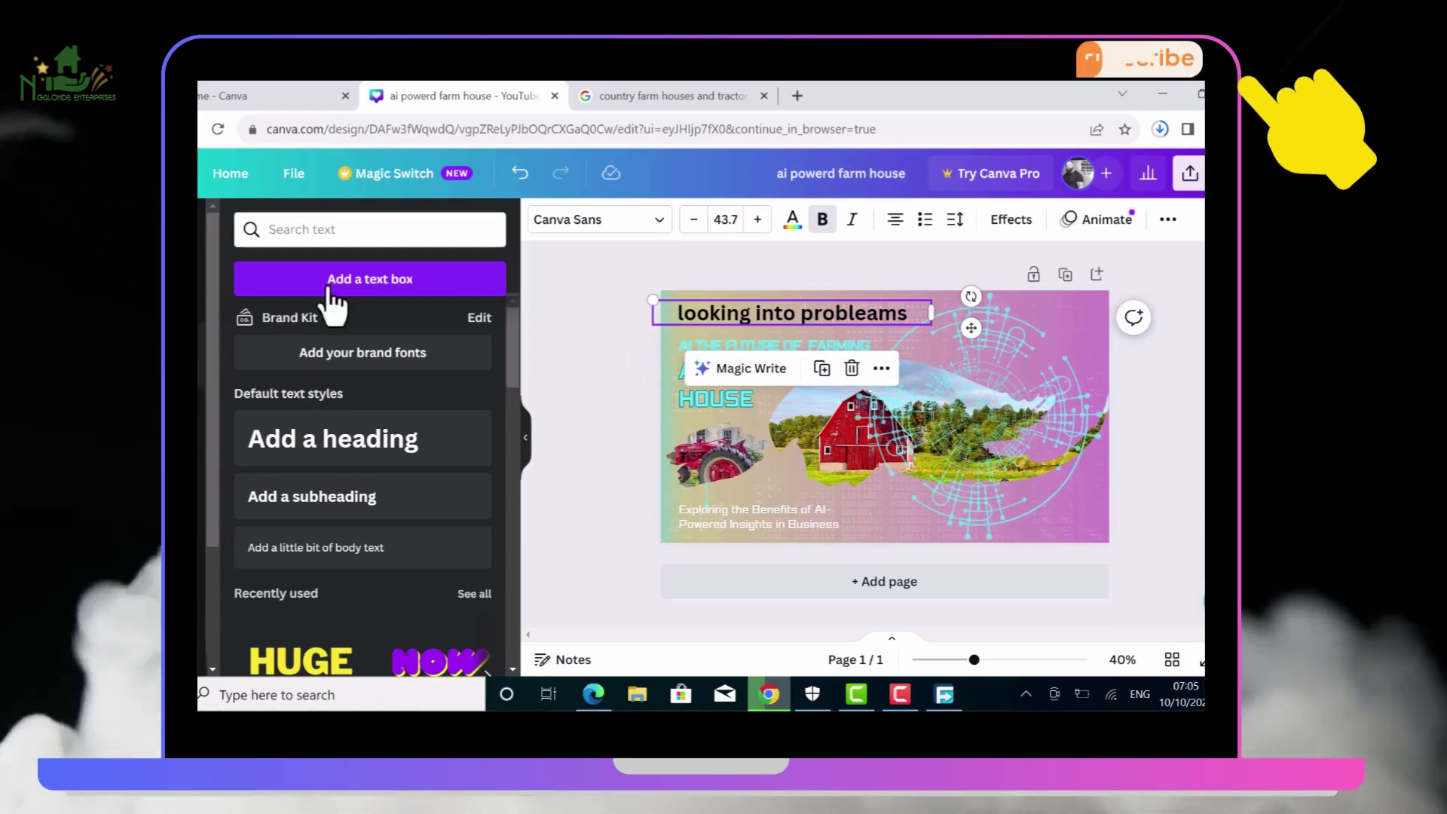
click(1005, 220)
click(260, 449)
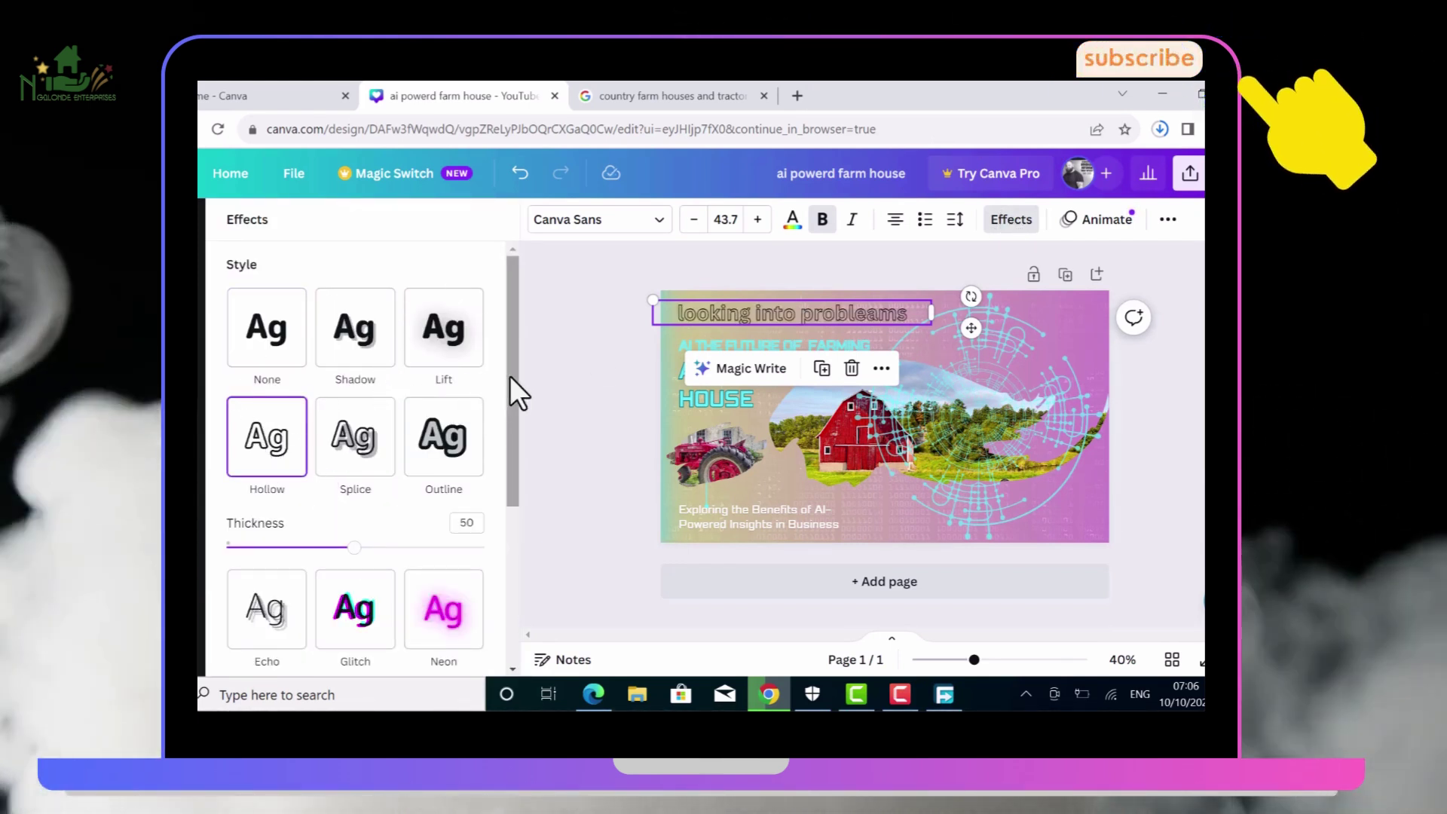
drag(516, 374, 508, 499)
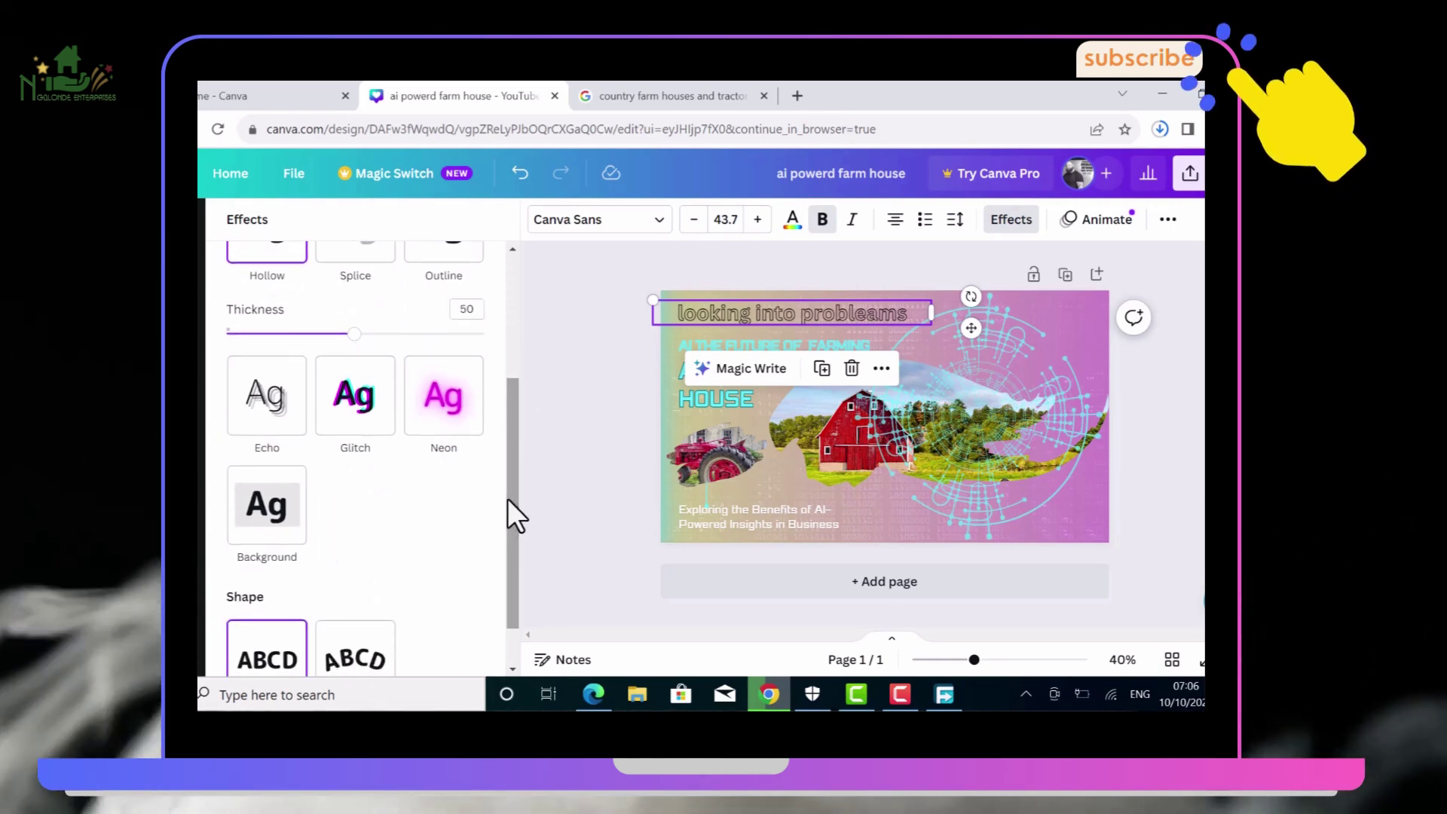
click(269, 503)
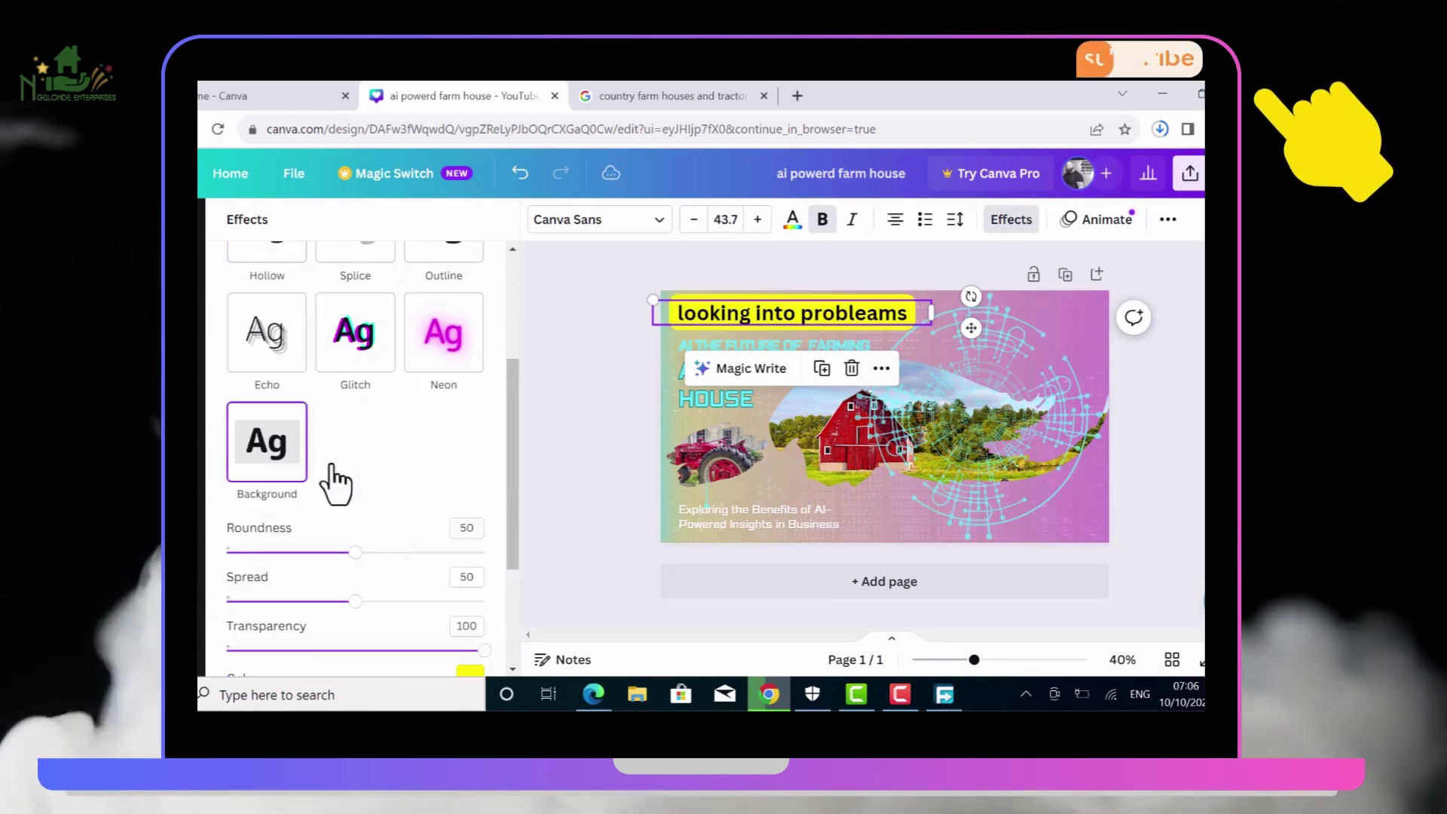
key(Escape)
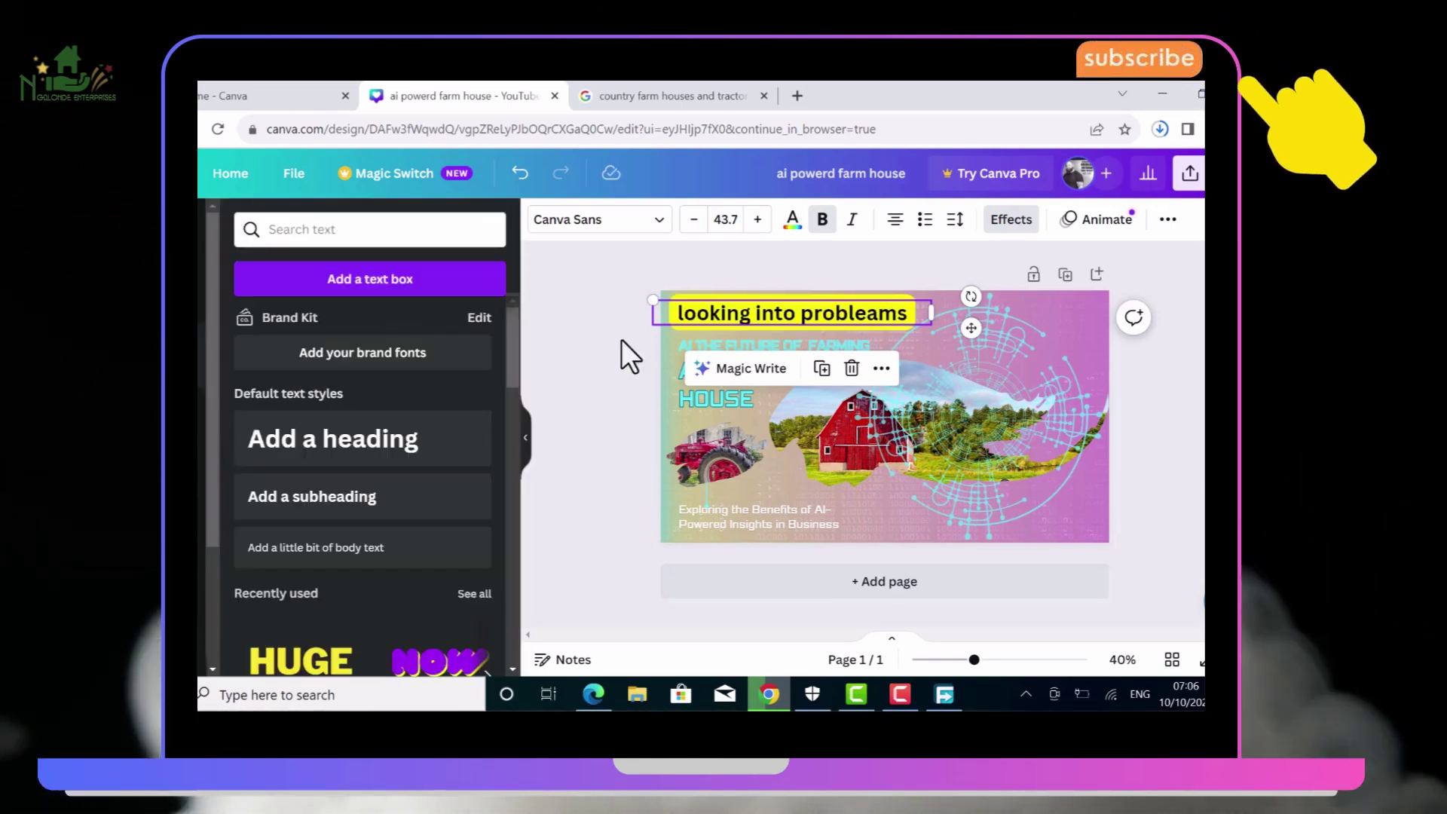
Shrink the heading slightly to size 35.5
click(560, 398)
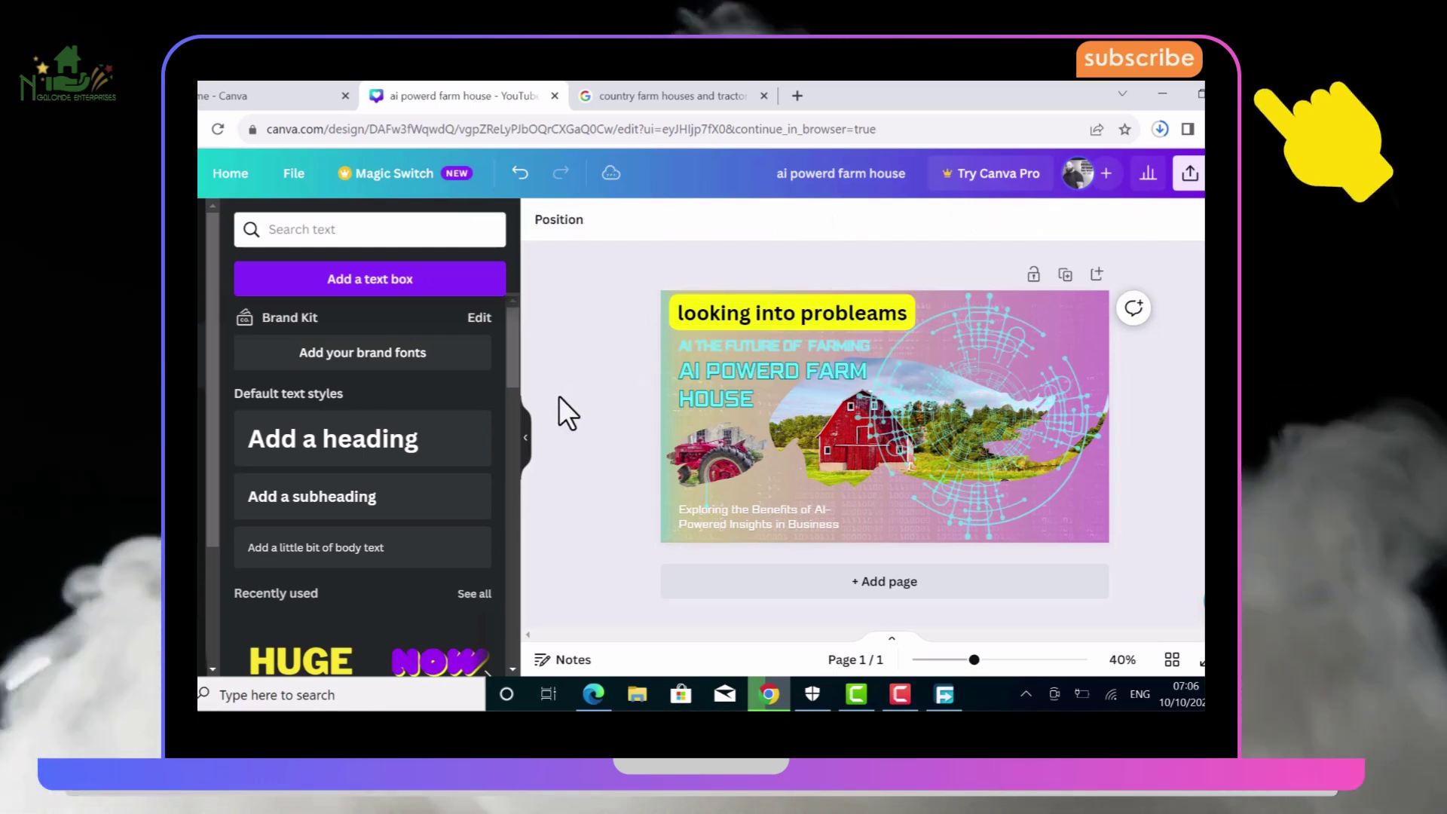
click(755, 315)
drag(665, 305, 716, 313)
click(609, 345)
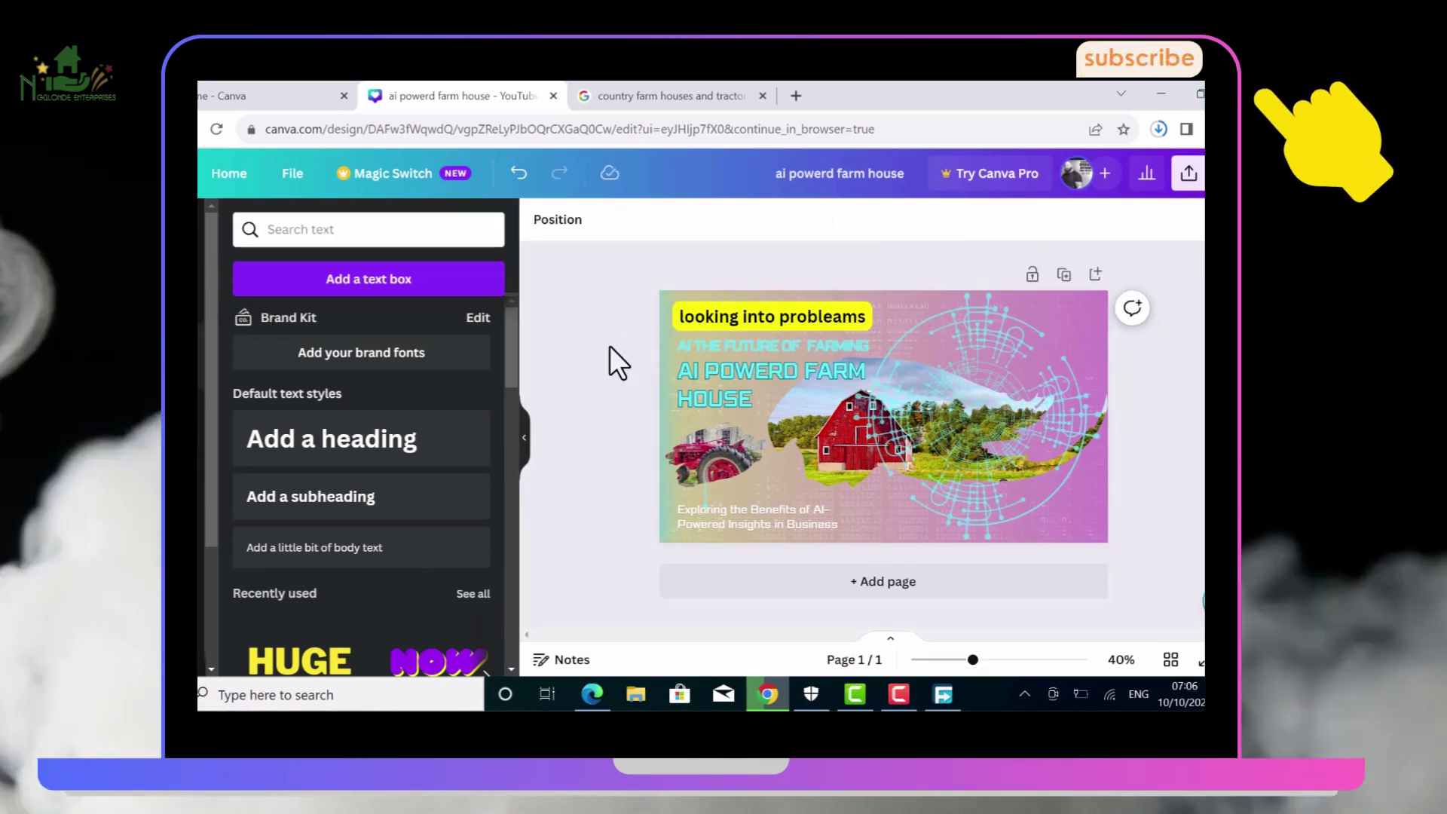
click(716, 314)
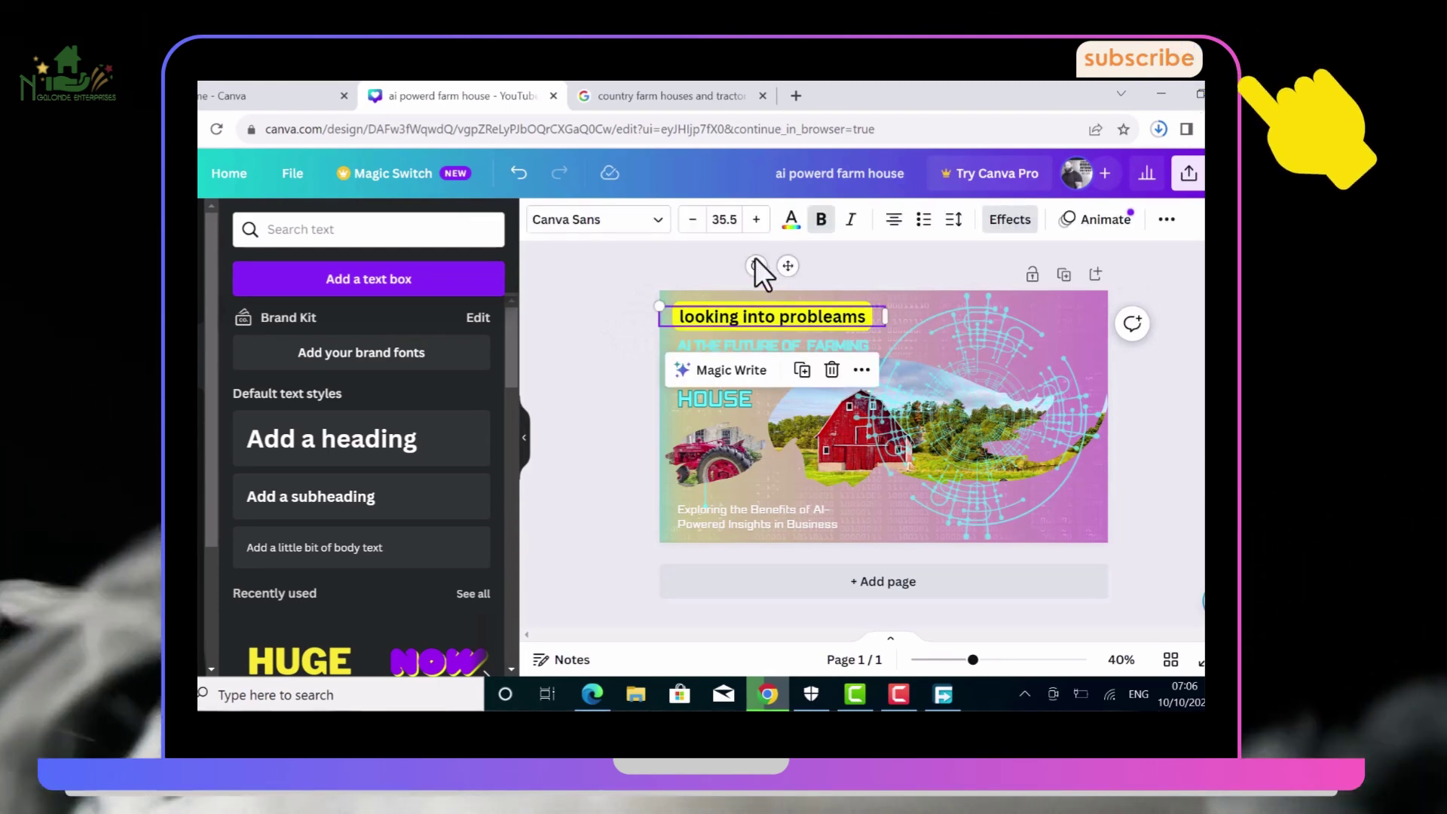
Change the heading text colour, first to dark navy, then to red
click(790, 223)
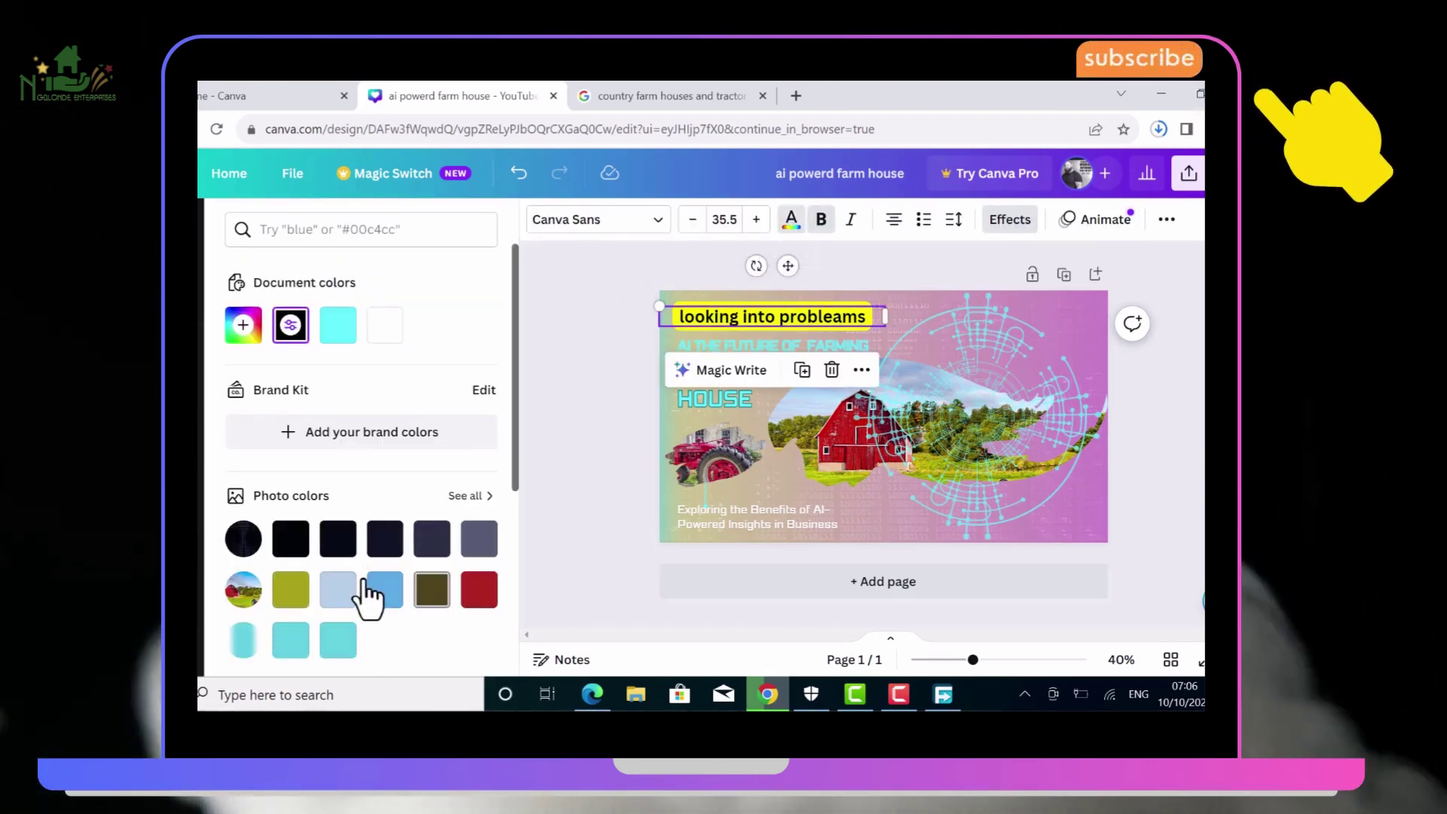
click(339, 549)
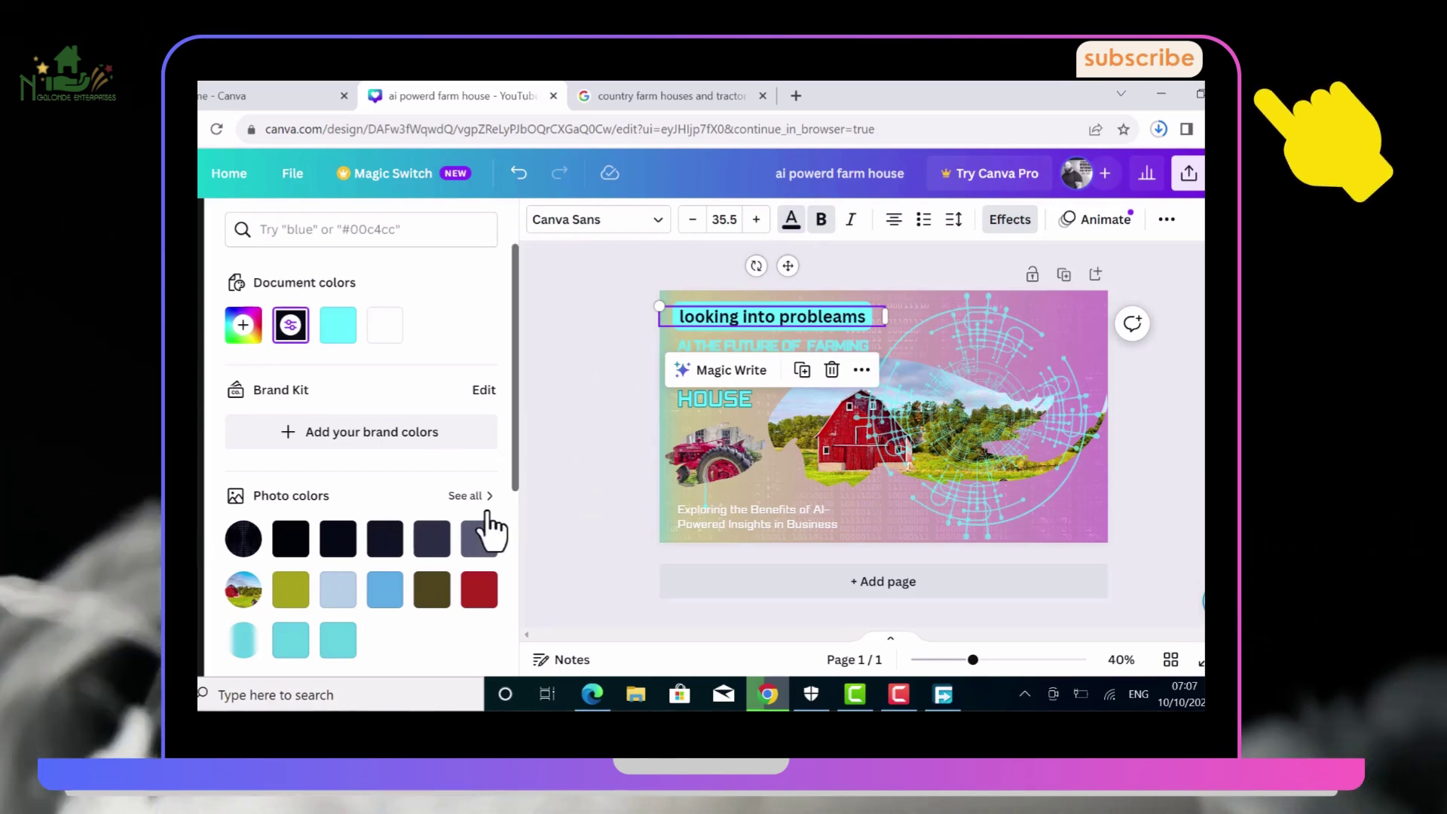
click(481, 594)
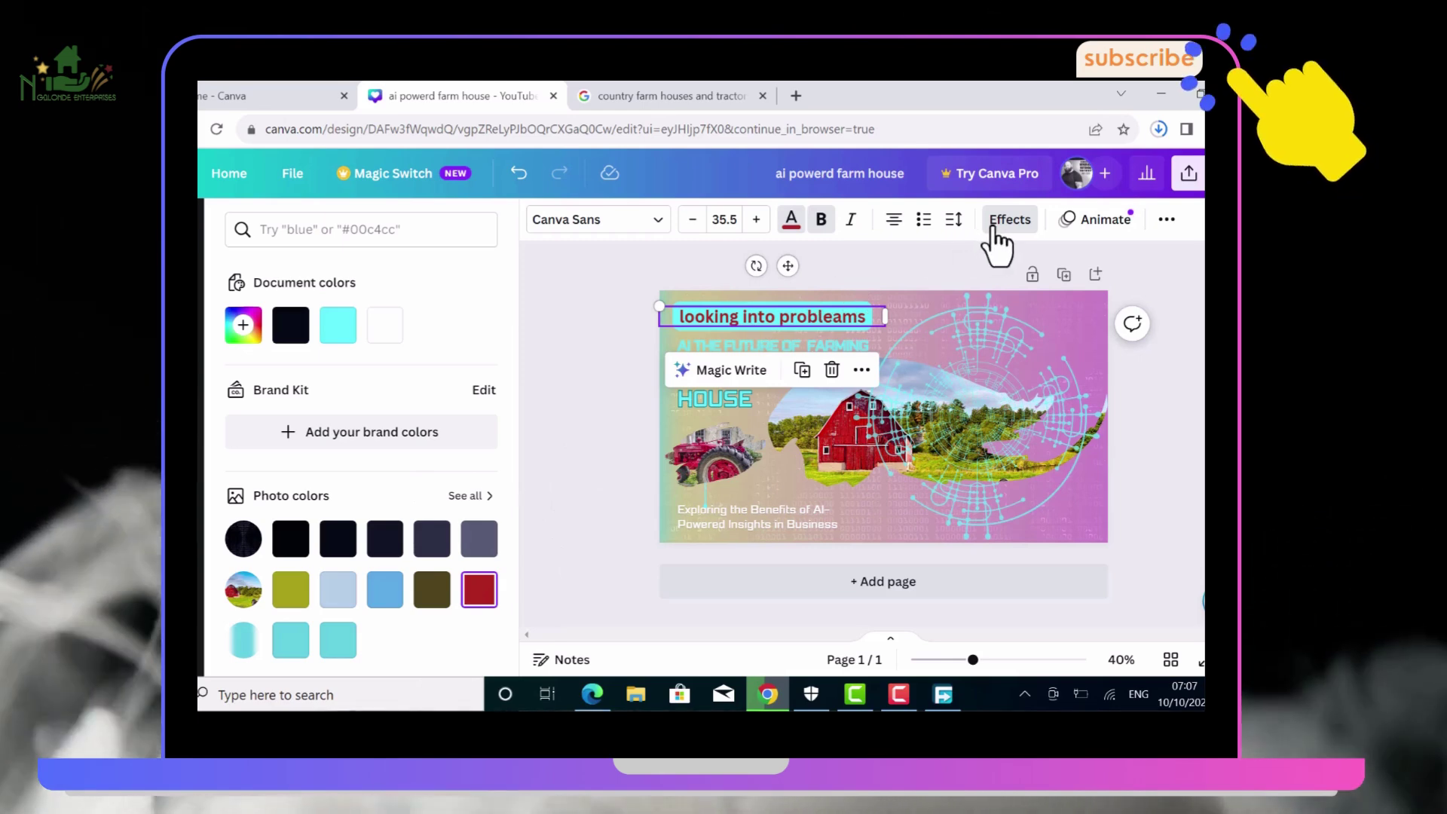
Set the heading's Background effect highlight colour to the red document colour
click(995, 226)
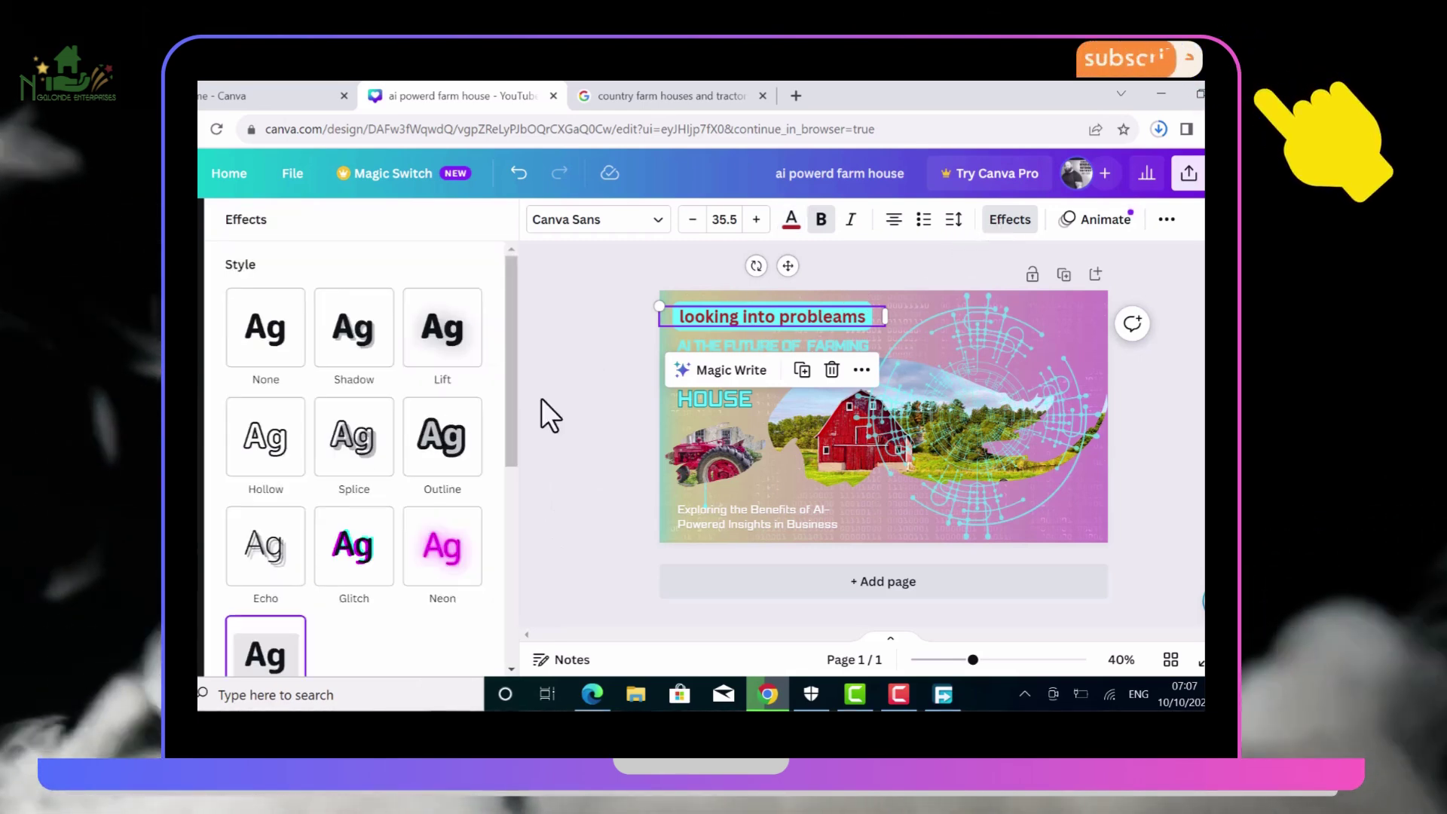
drag(514, 374, 513, 601)
click(466, 488)
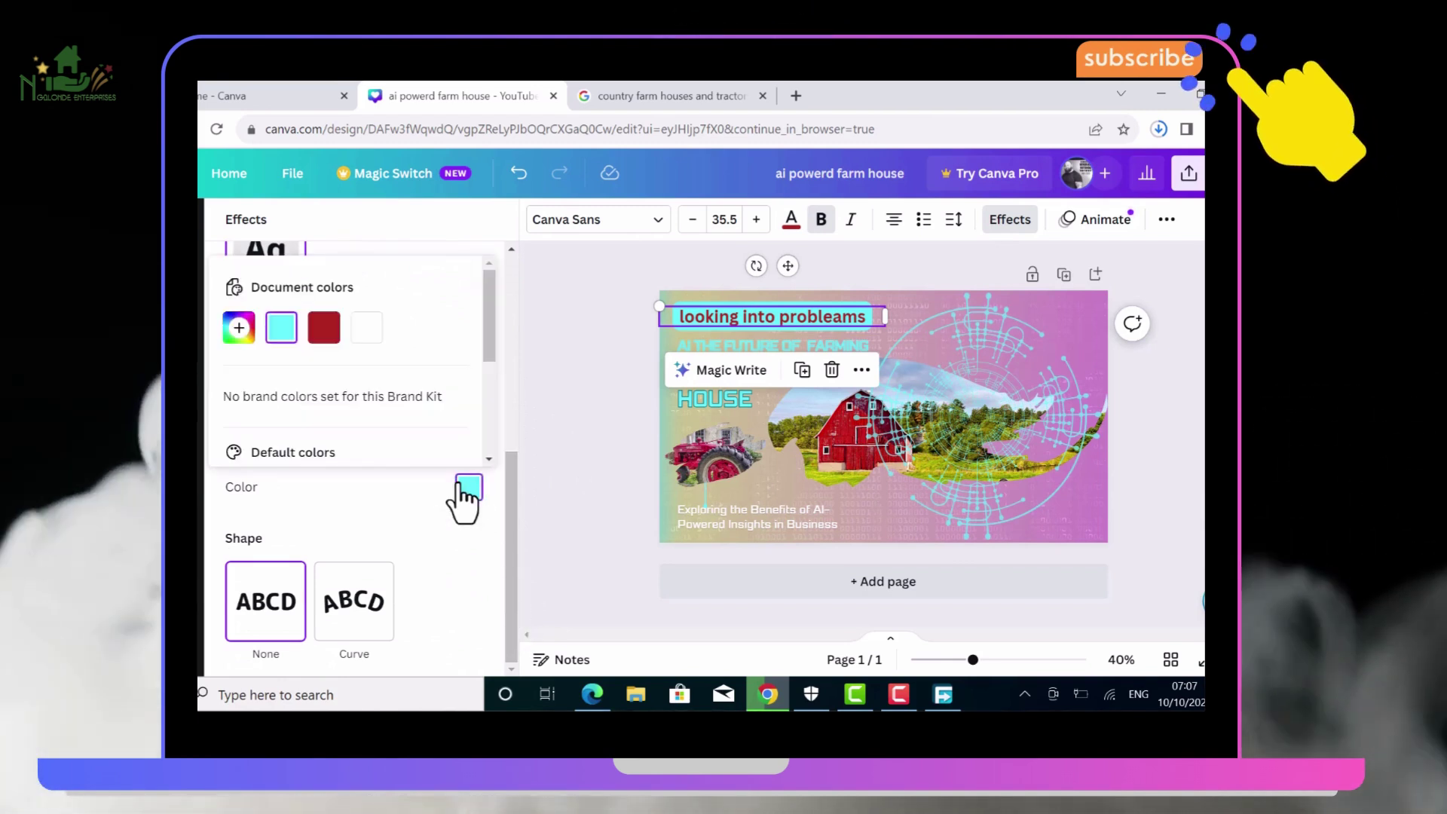
mouse_move(493, 349)
mouse_down()
mouse_move(502, 431)
mouse_move(491, 346)
mouse_up()
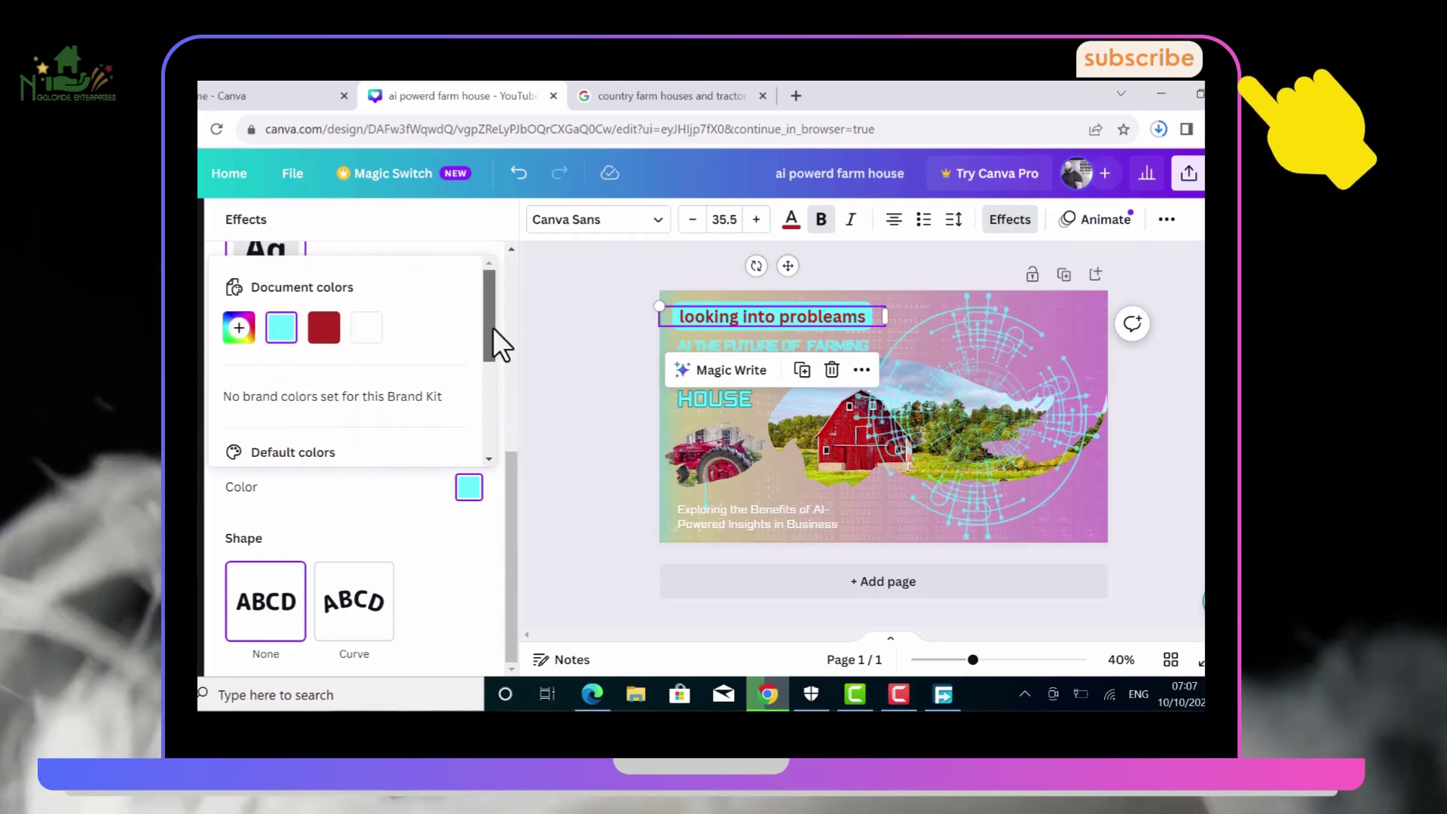
click(332, 339)
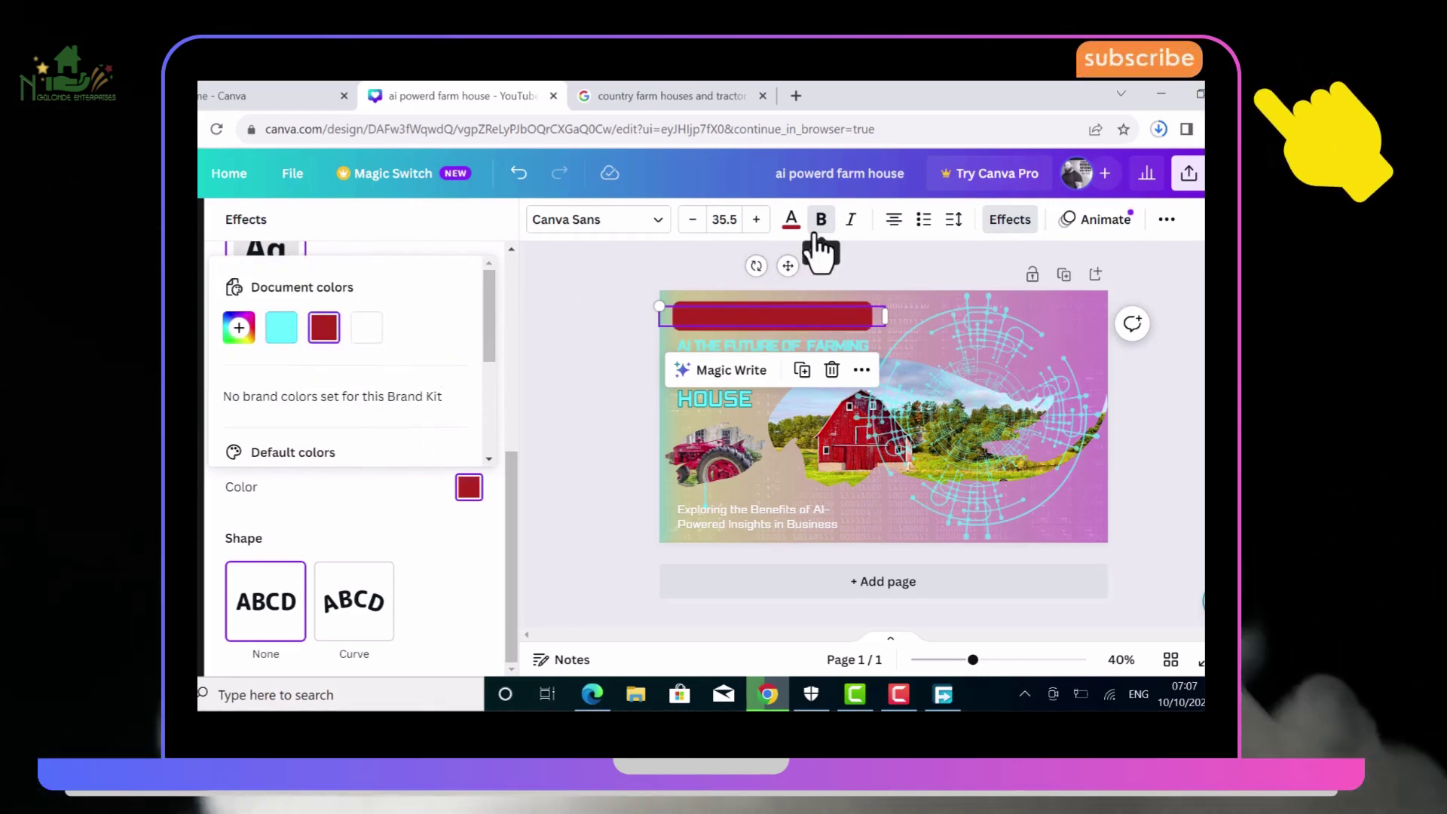
click(792, 226)
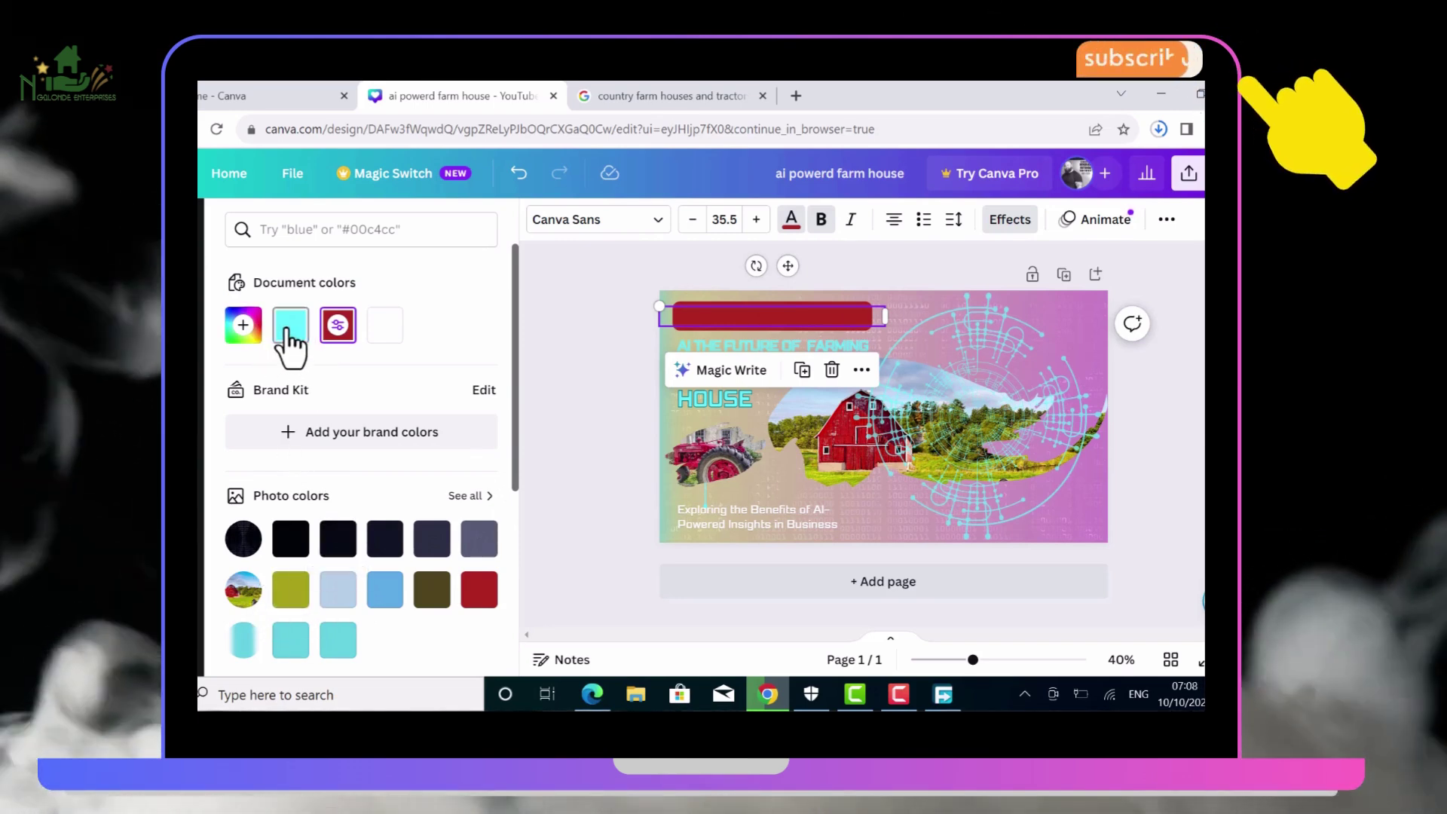
Switch the heading text to the cyan document colour
click(287, 336)
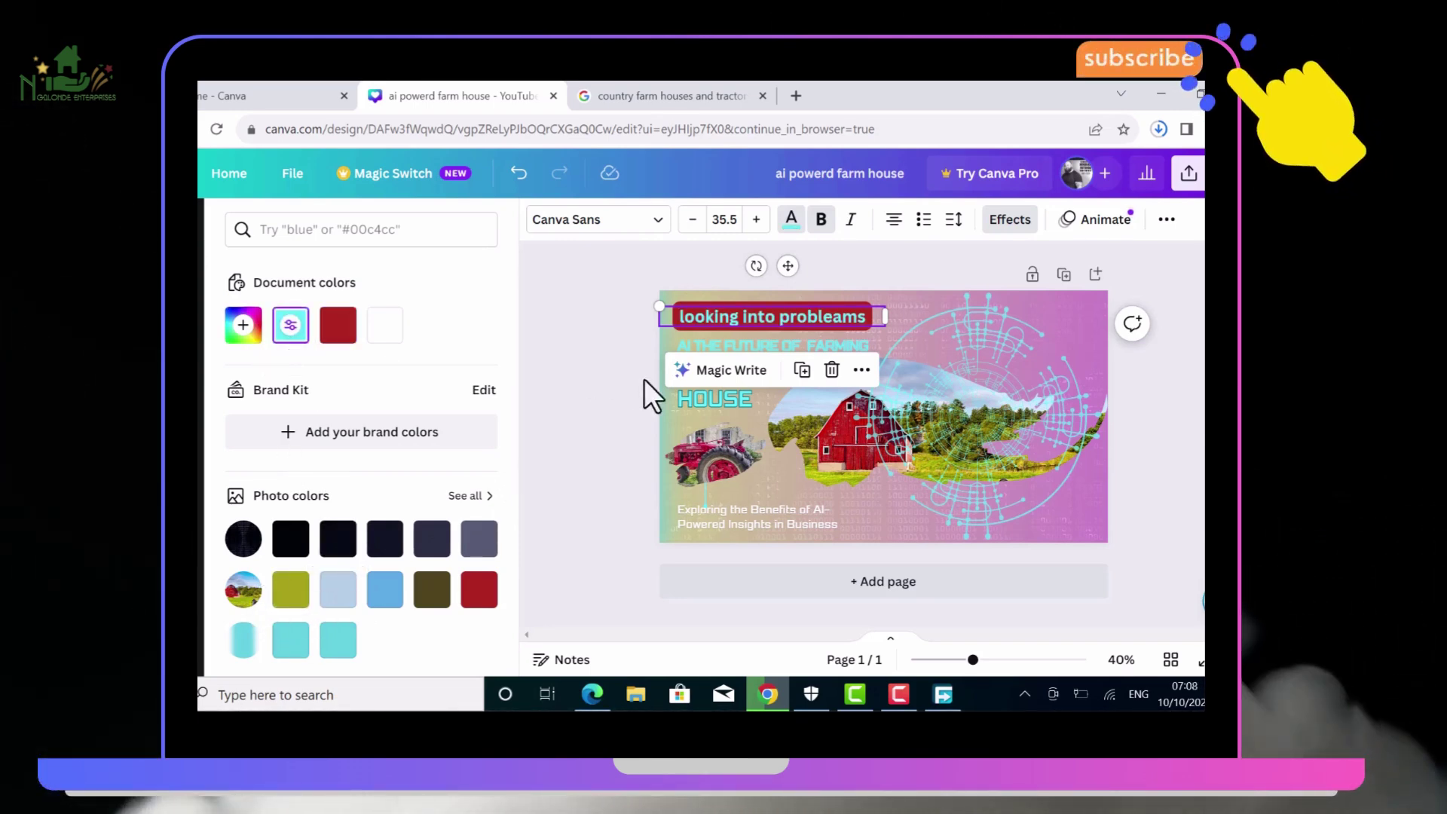
key(Escape)
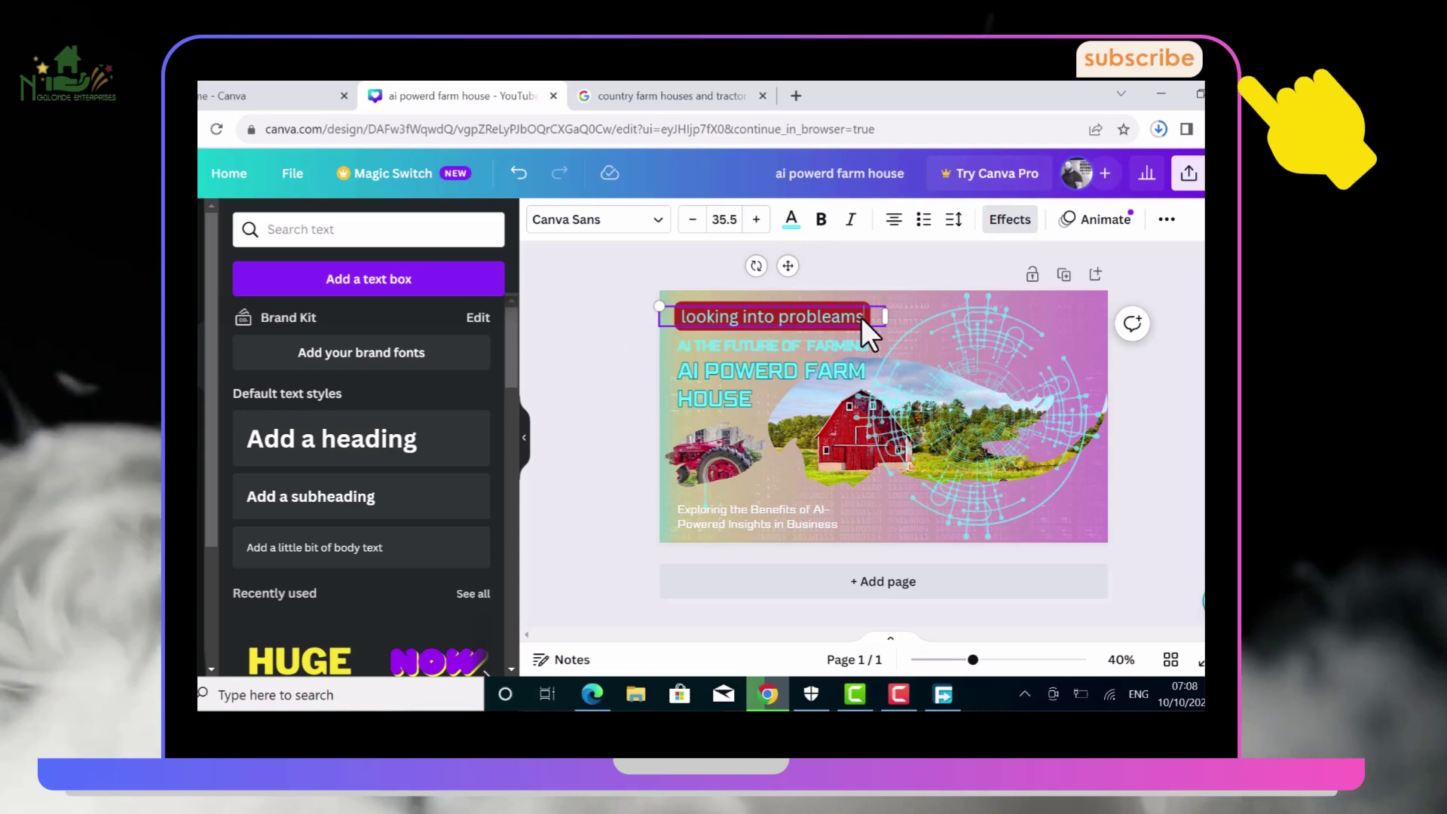
Clear the old heading text and retype it in capitals as 'LOOKING INTO PROBLEAM'
key(BackSpace)
key(BackSpace)
key(BackSpace)
key(BackSpace)
key(BackSpace)
key(BackSpace)
key(BackSpace)
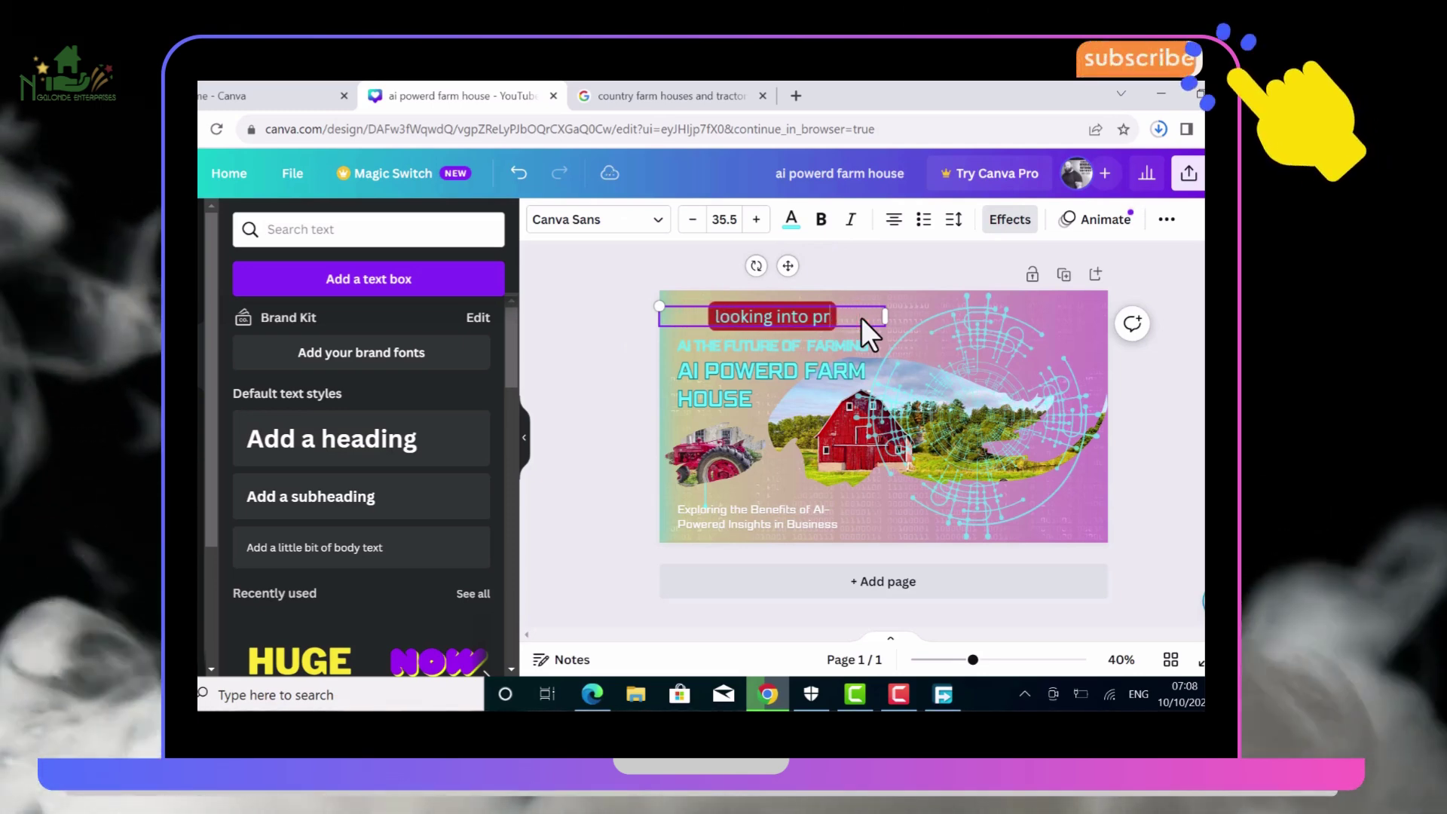
key(BackSpace)
key(BackSpace)
key(BackSpace)
key(BackSpace)
key(BackSpace)
key(BackSpace)
key(BackSpace)
key(BackSpace)
key(BackSpace)
key(BackSpace)
key(BackSpace)
key(BackSpace)
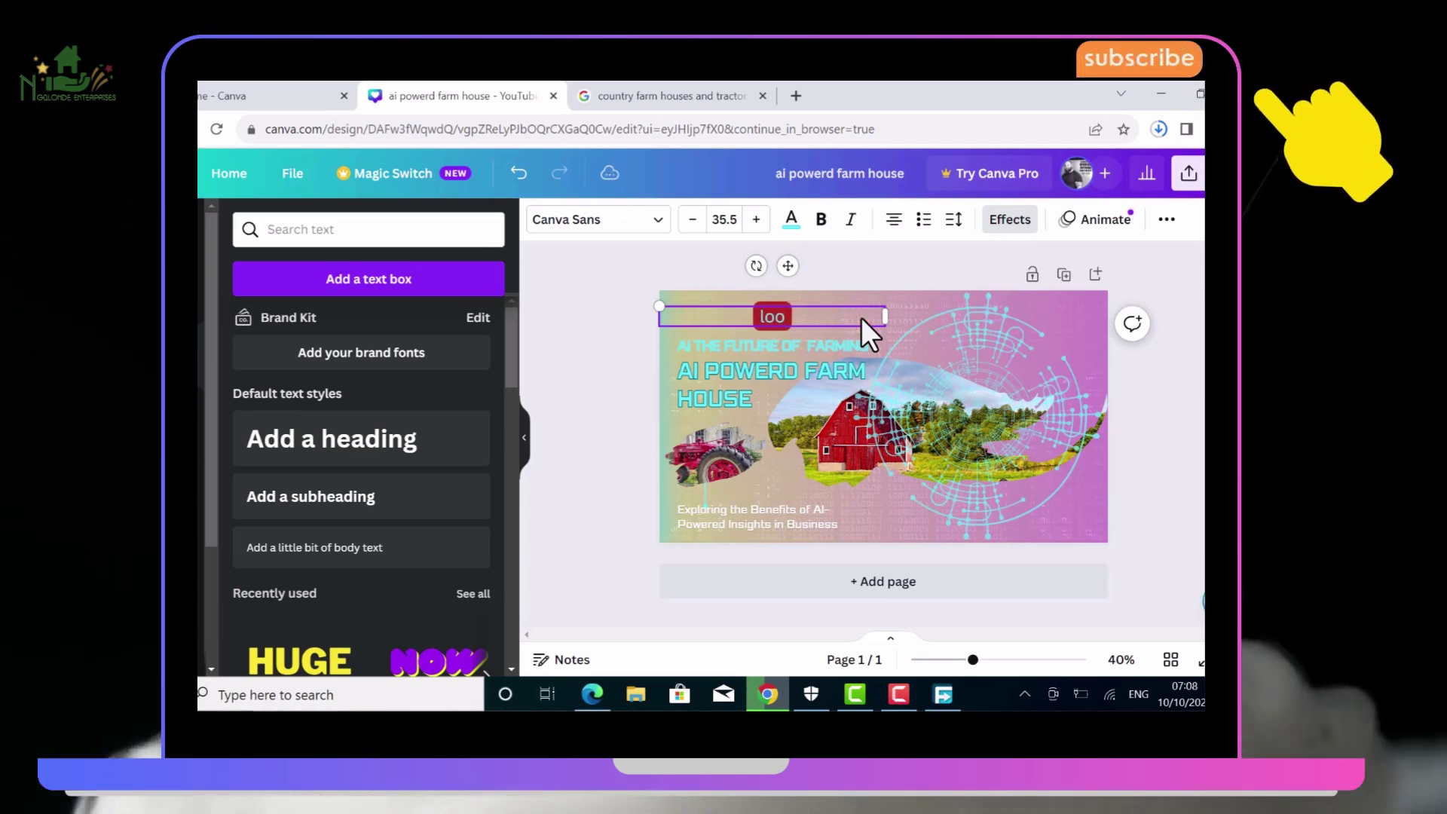
key(BackSpace)
key(BackSpace)
key(BackSpace)
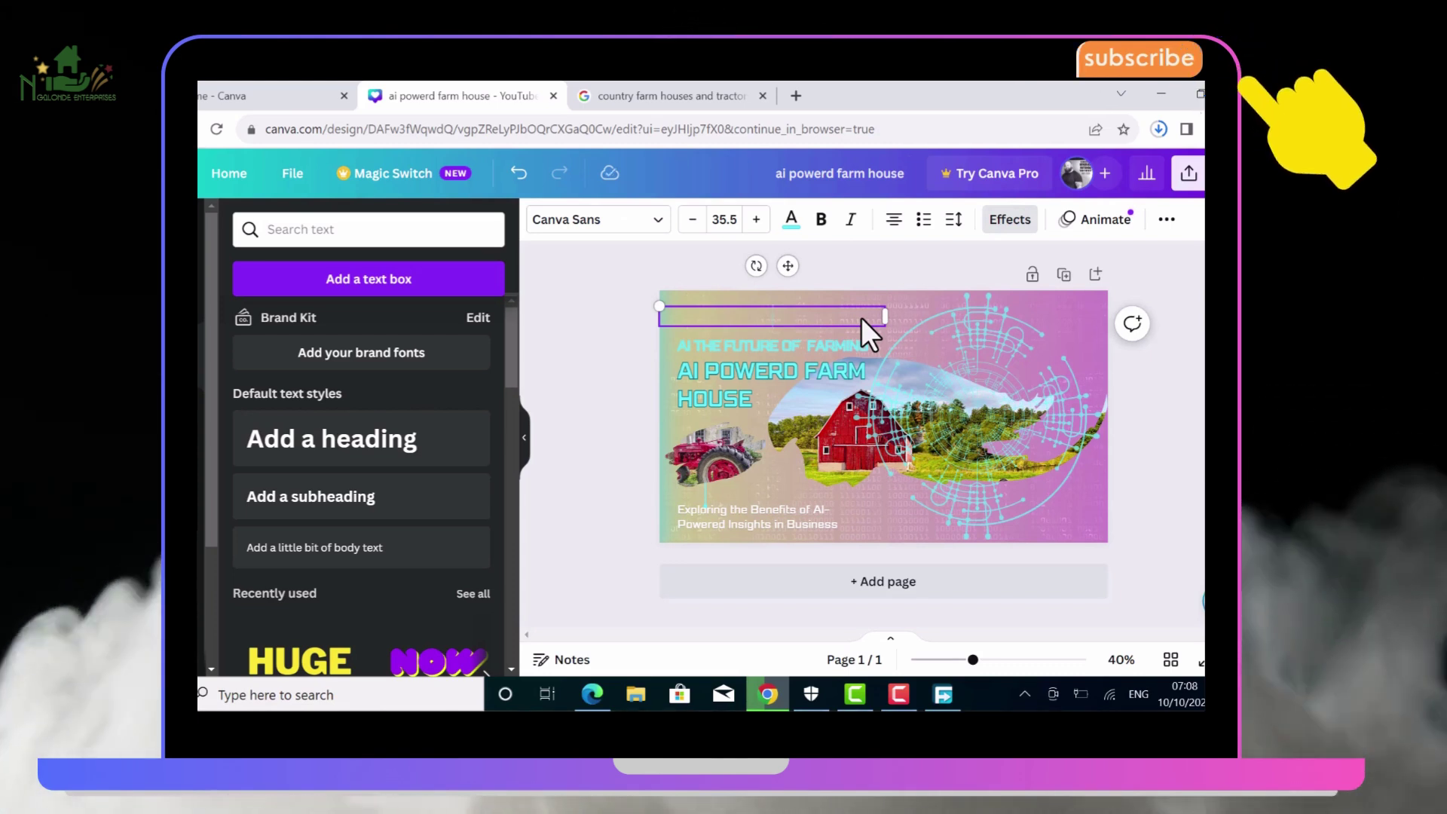
text(LOOKING)
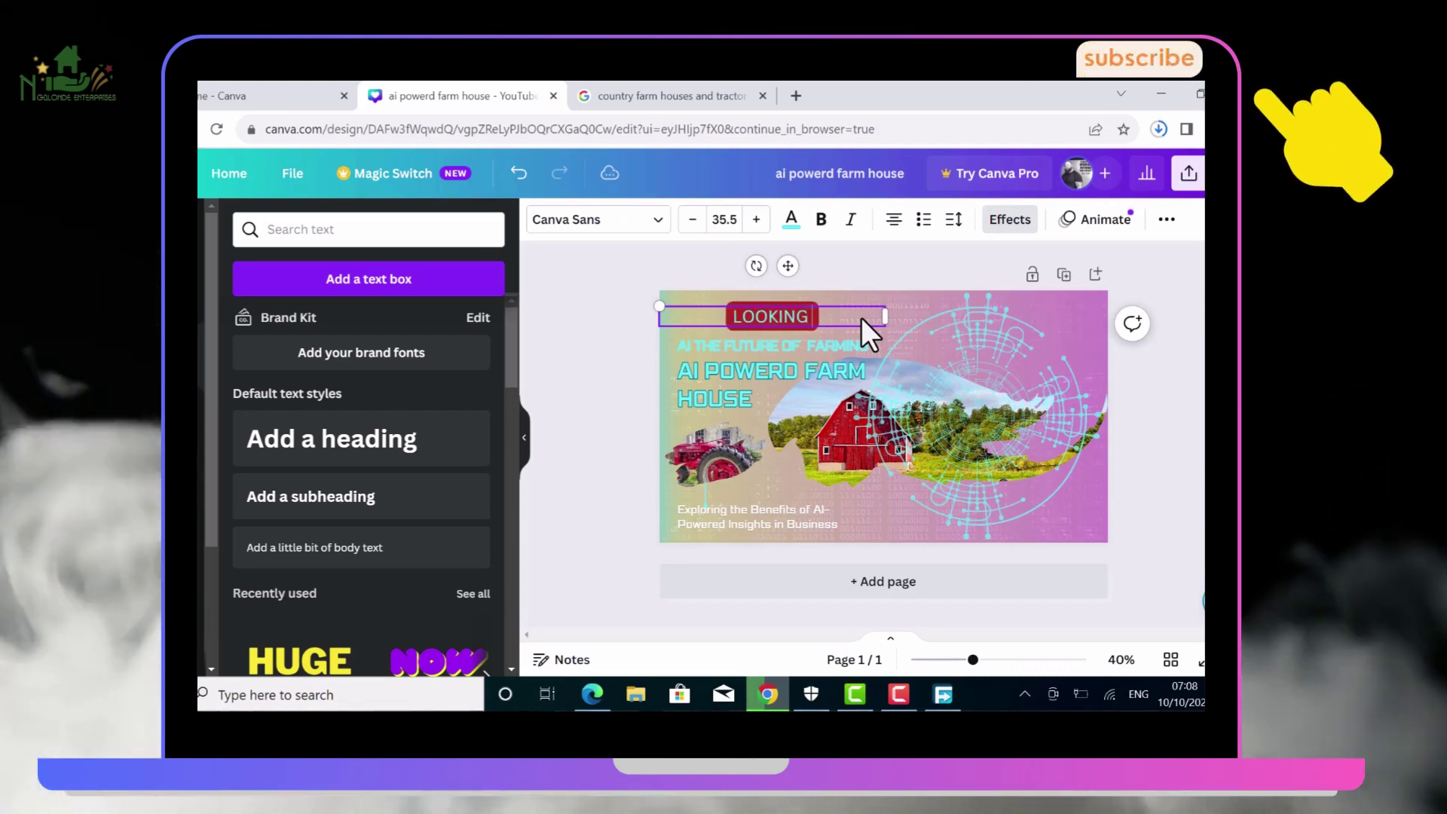
text( INTO P)
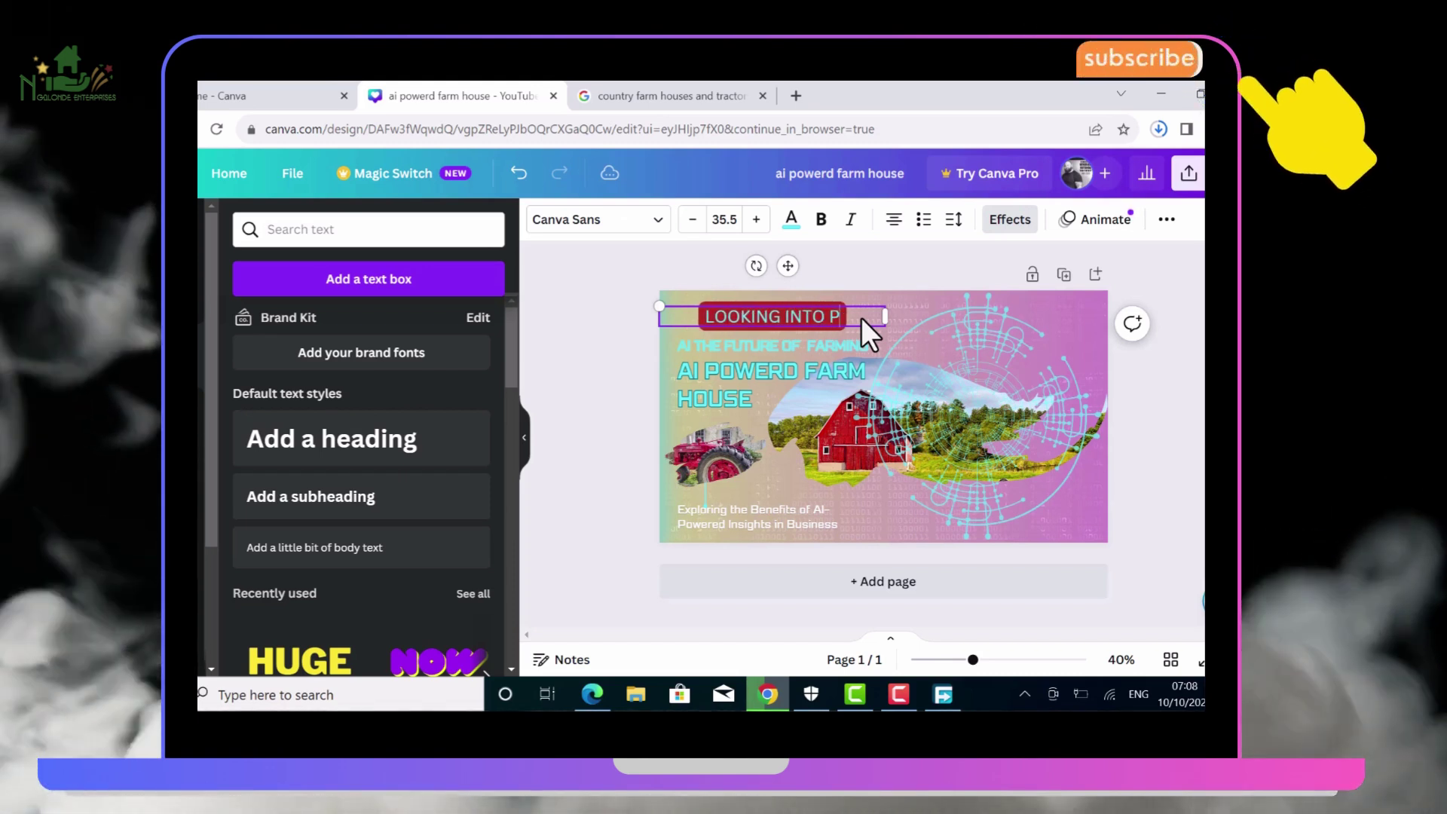
text(ROBL)
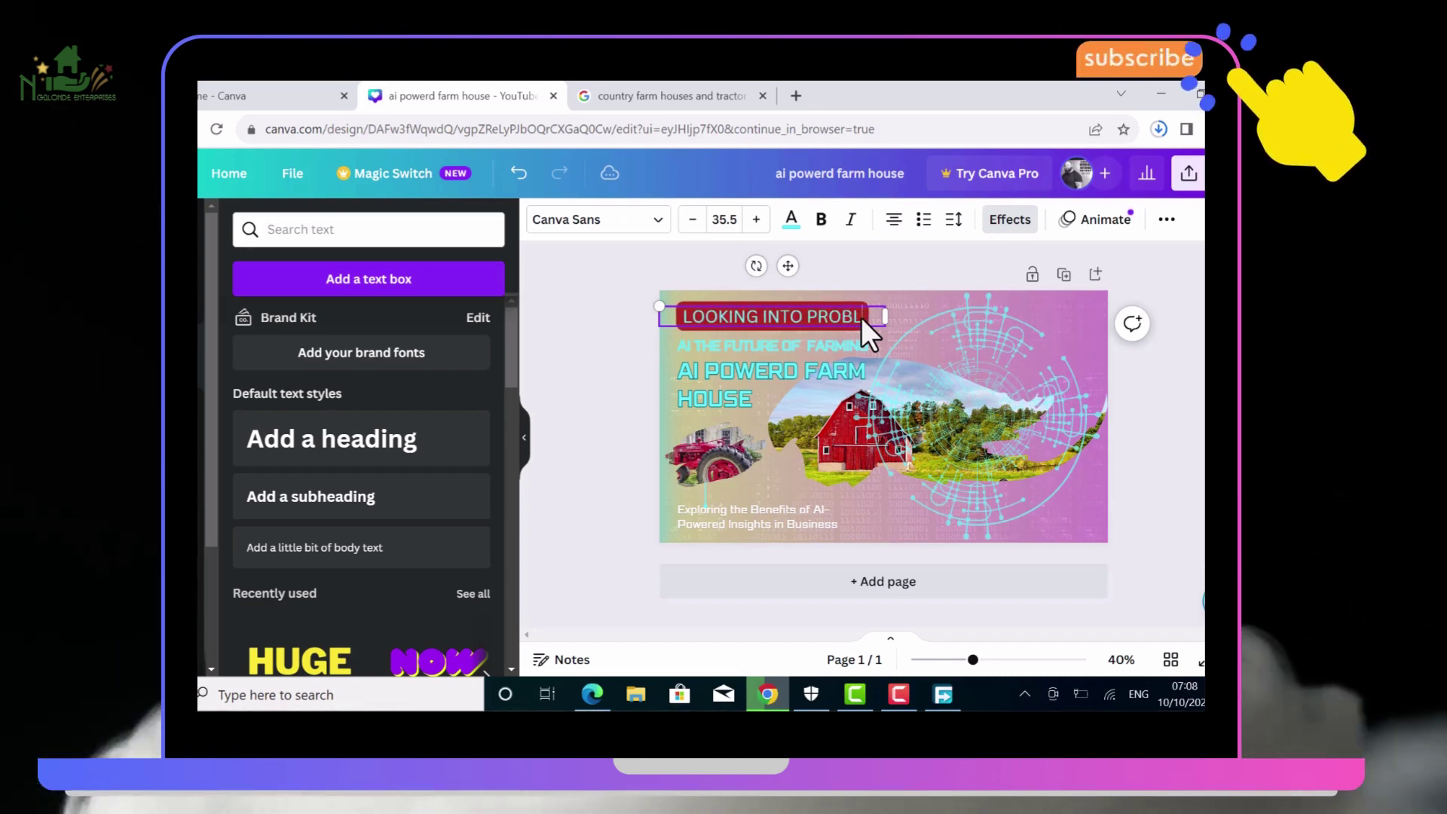
text(EAMS)
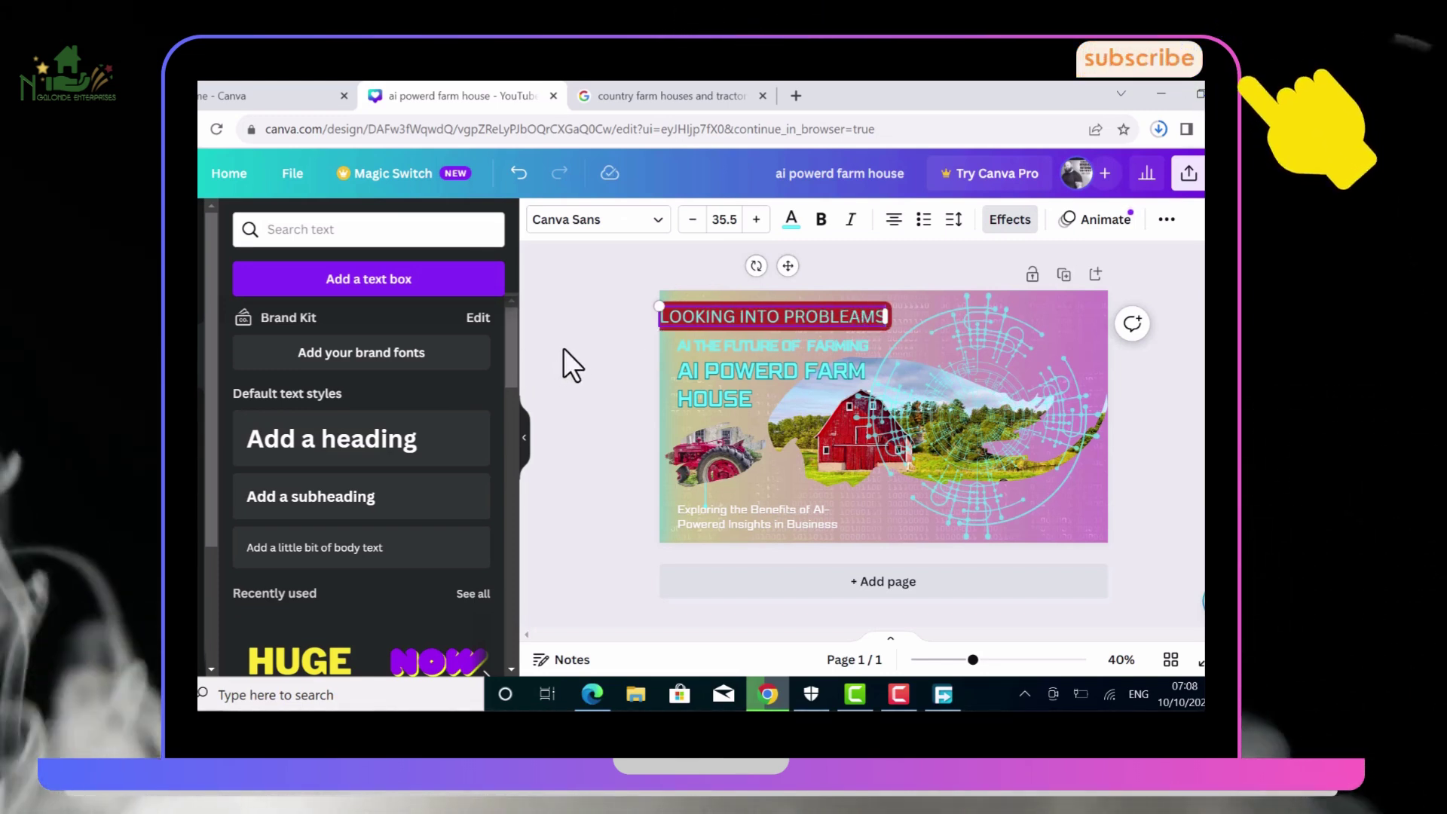
Nudge the LOOKING INTO PROBLEAMS tag slightly to the right
click(567, 346)
click(701, 316)
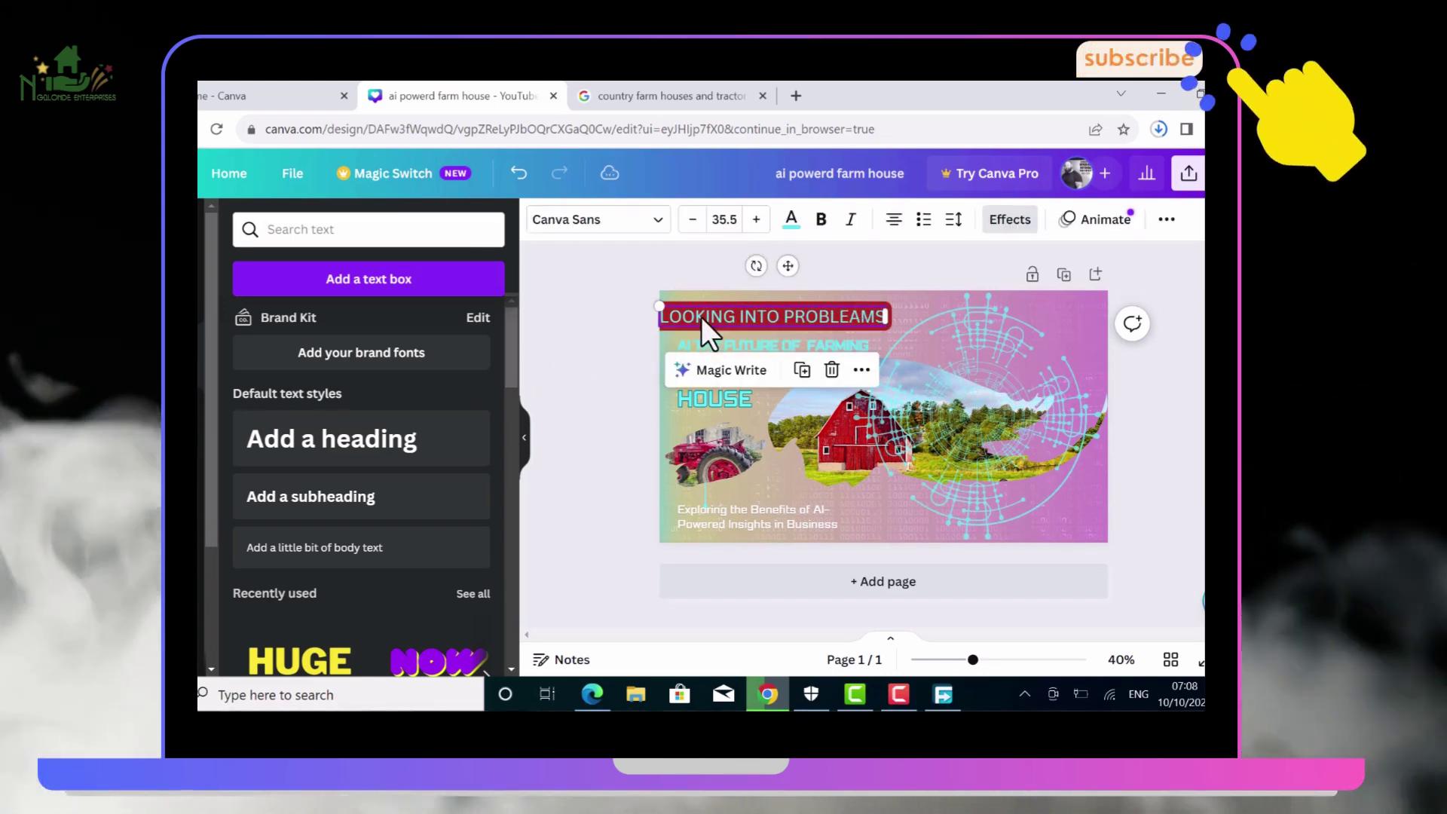
drag(703, 317, 717, 317)
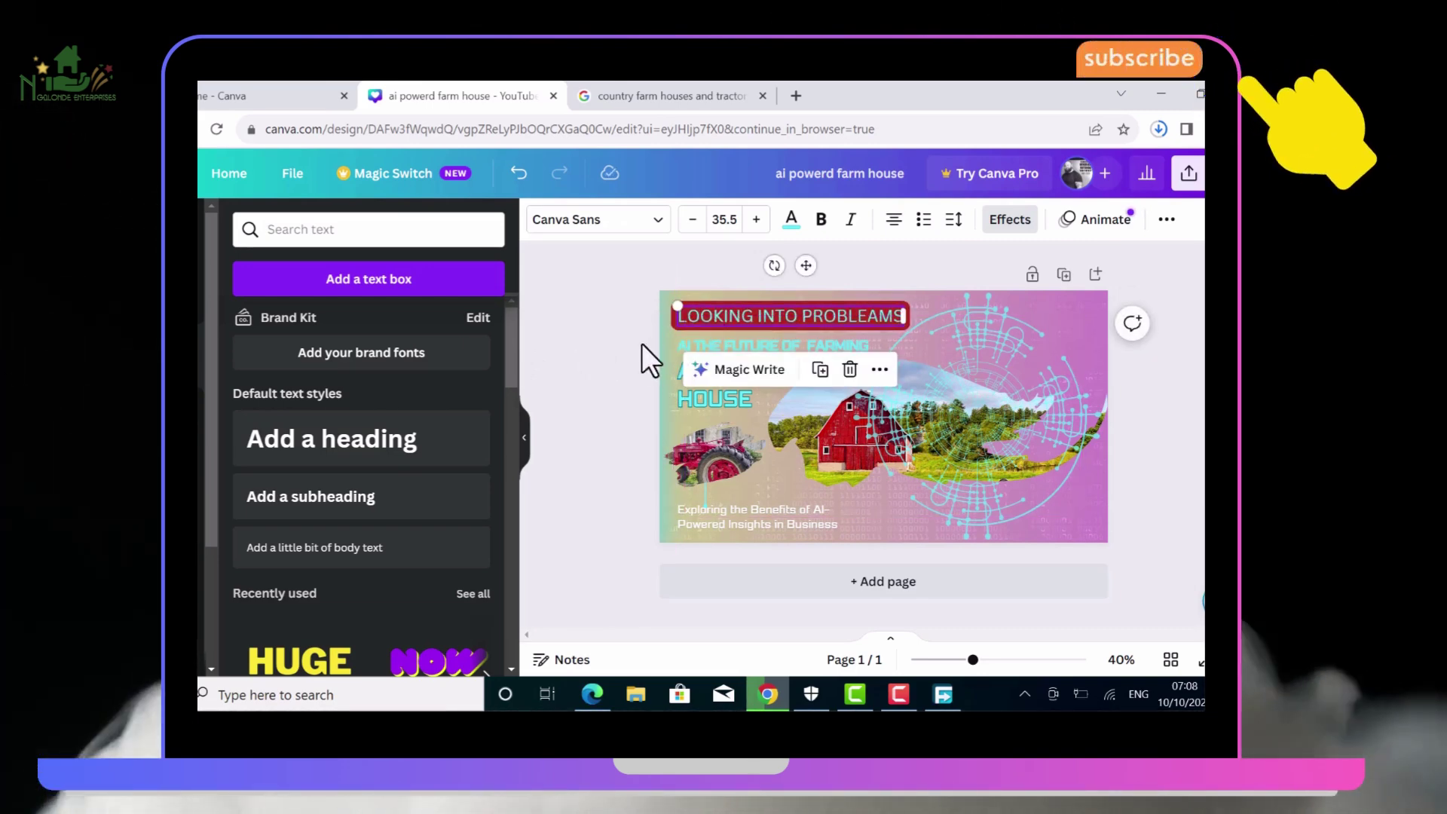
click(631, 336)
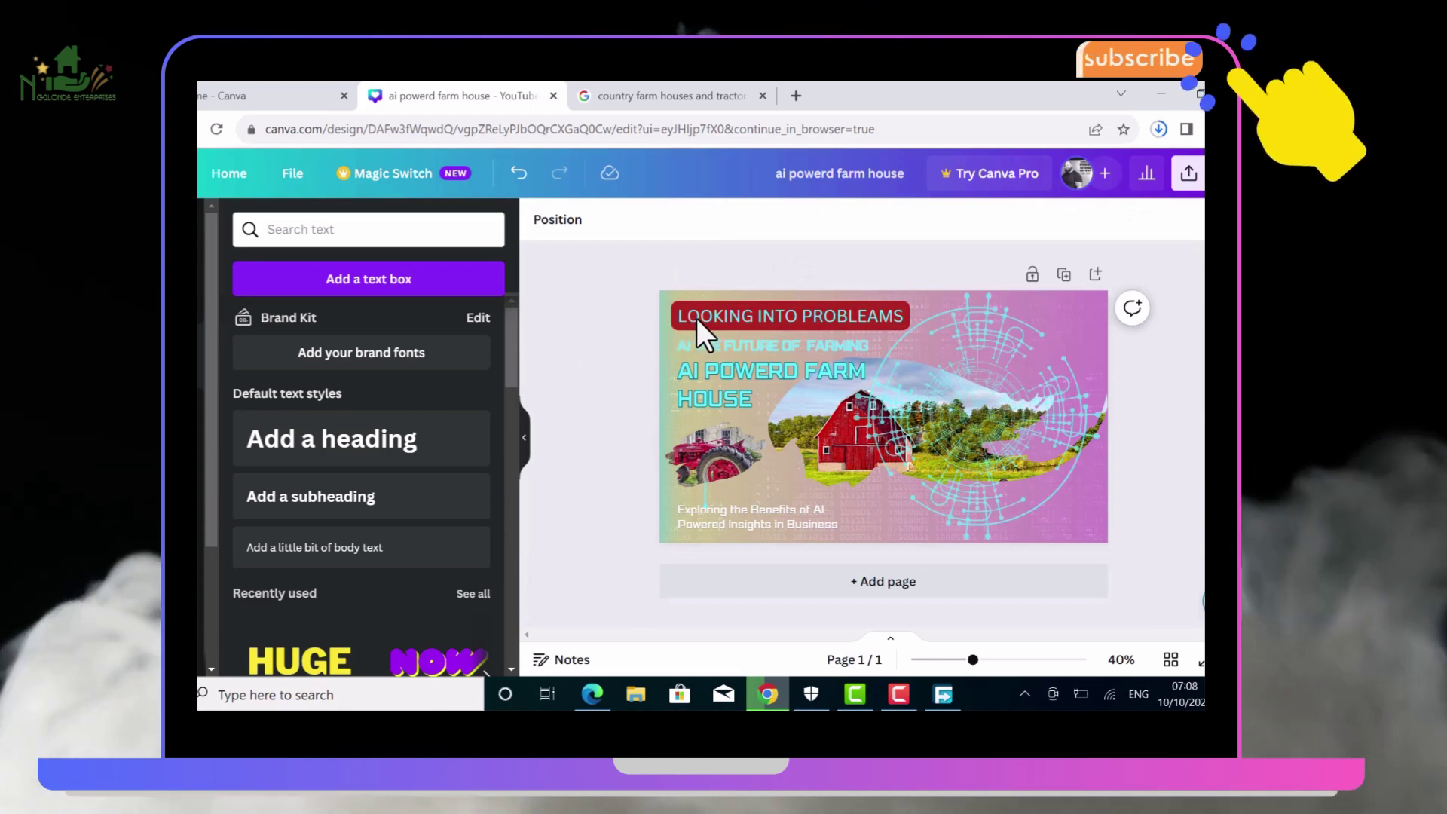
Make the tag bold and shrink it to size 32.4 so it fits one line
click(696, 318)
click(823, 225)
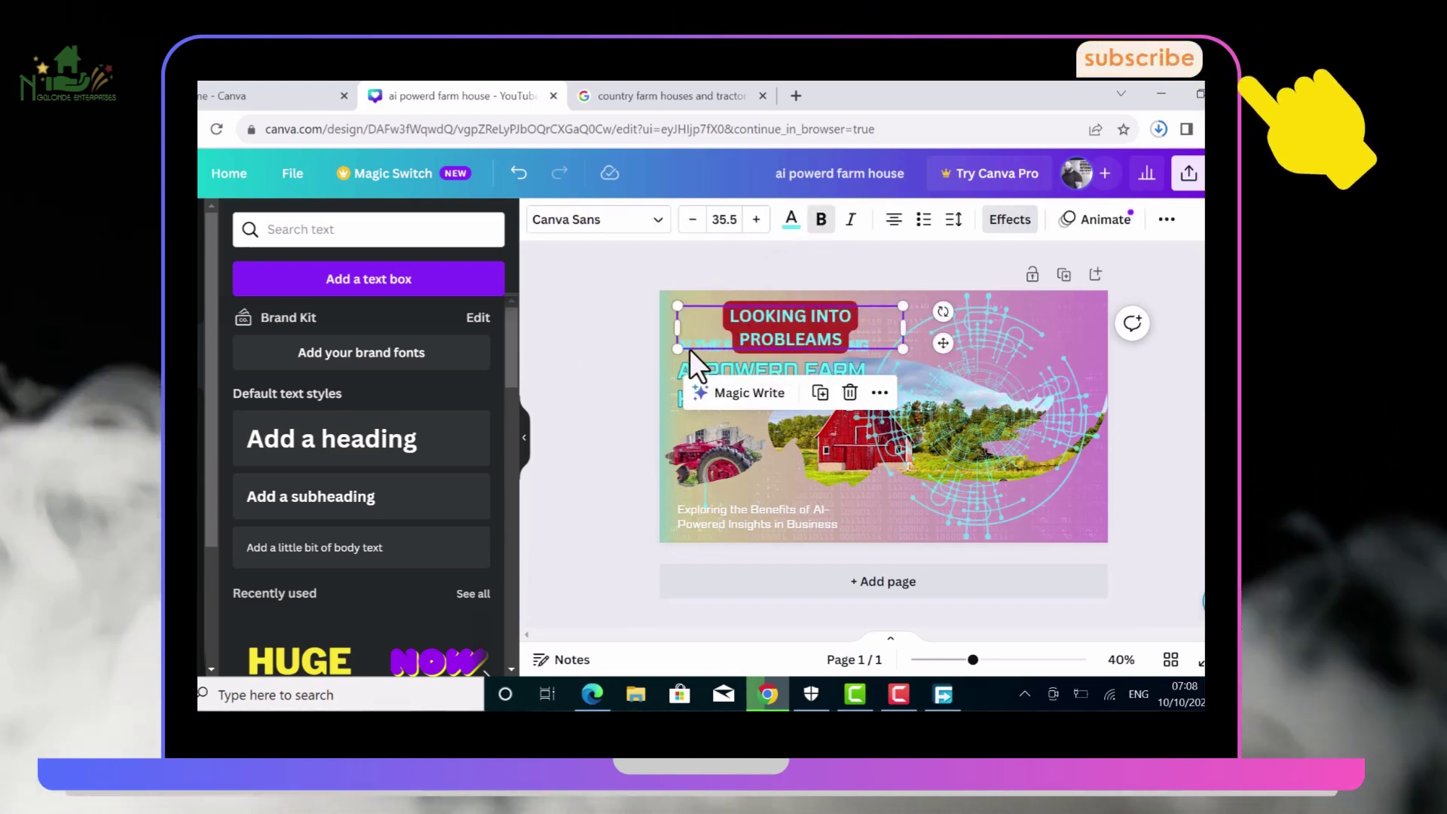
mouse_move(673, 348)
mouse_down()
mouse_move(698, 345)
mouse_move(666, 330)
mouse_up()
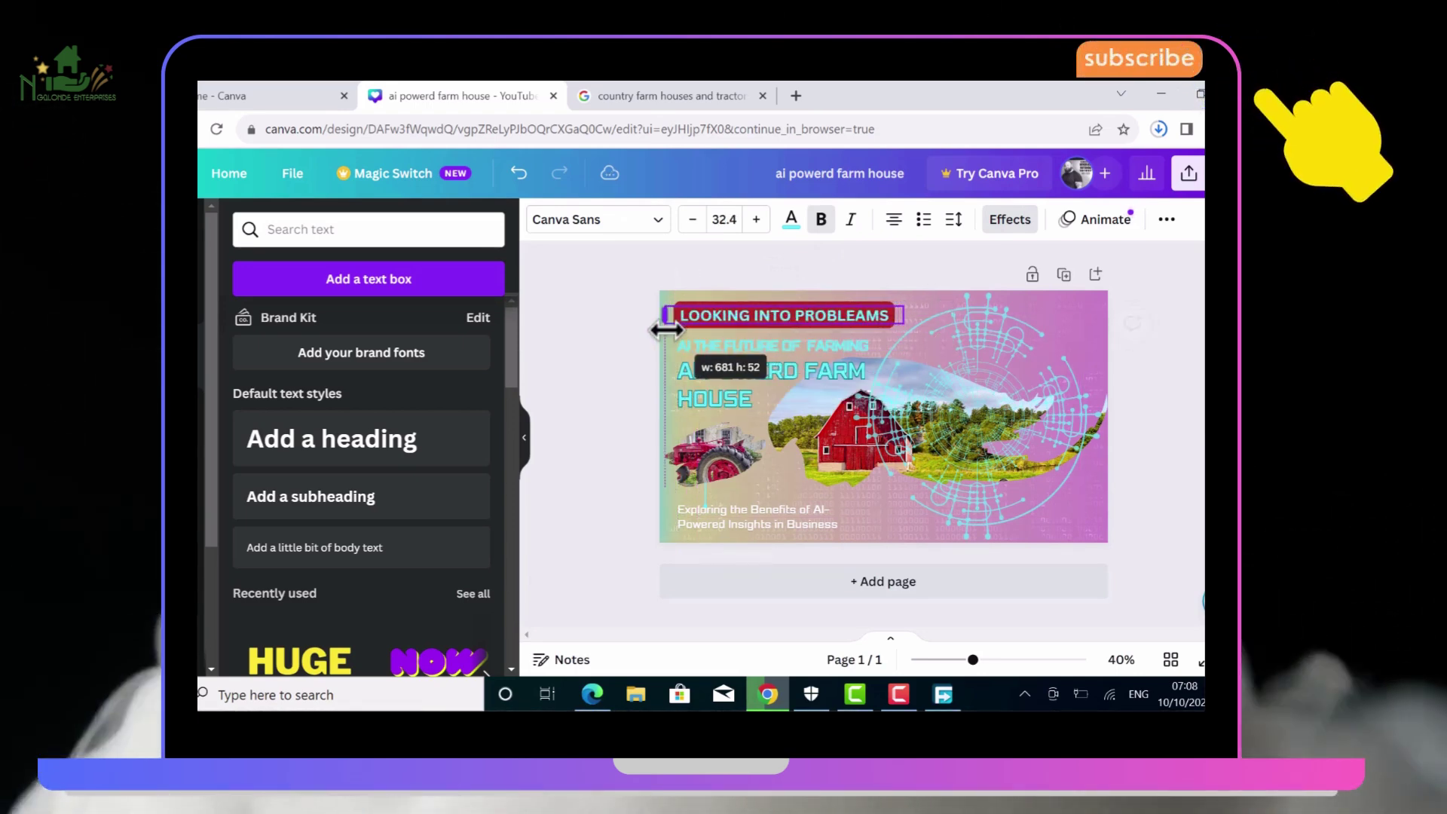
click(630, 332)
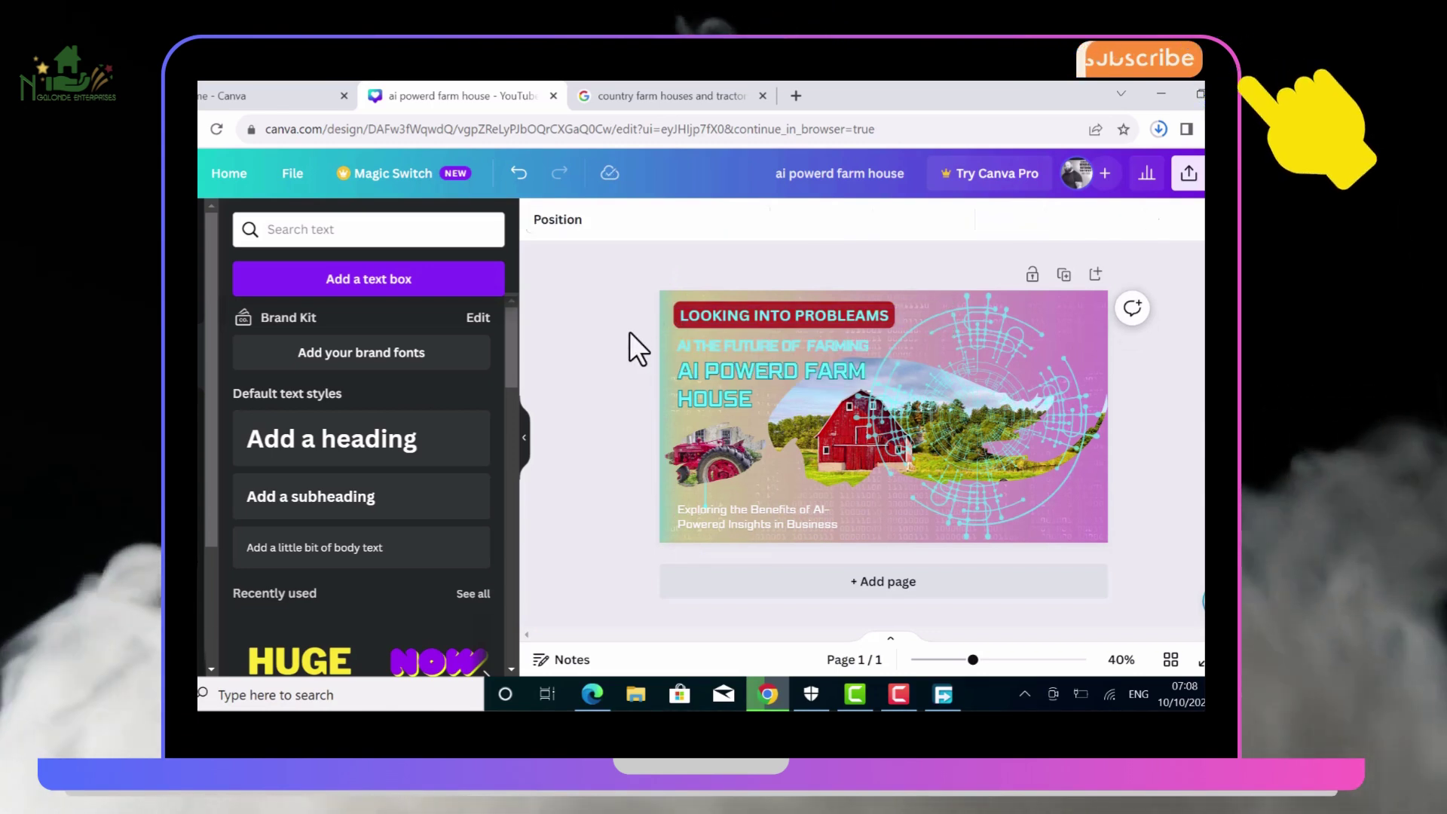
click(736, 315)
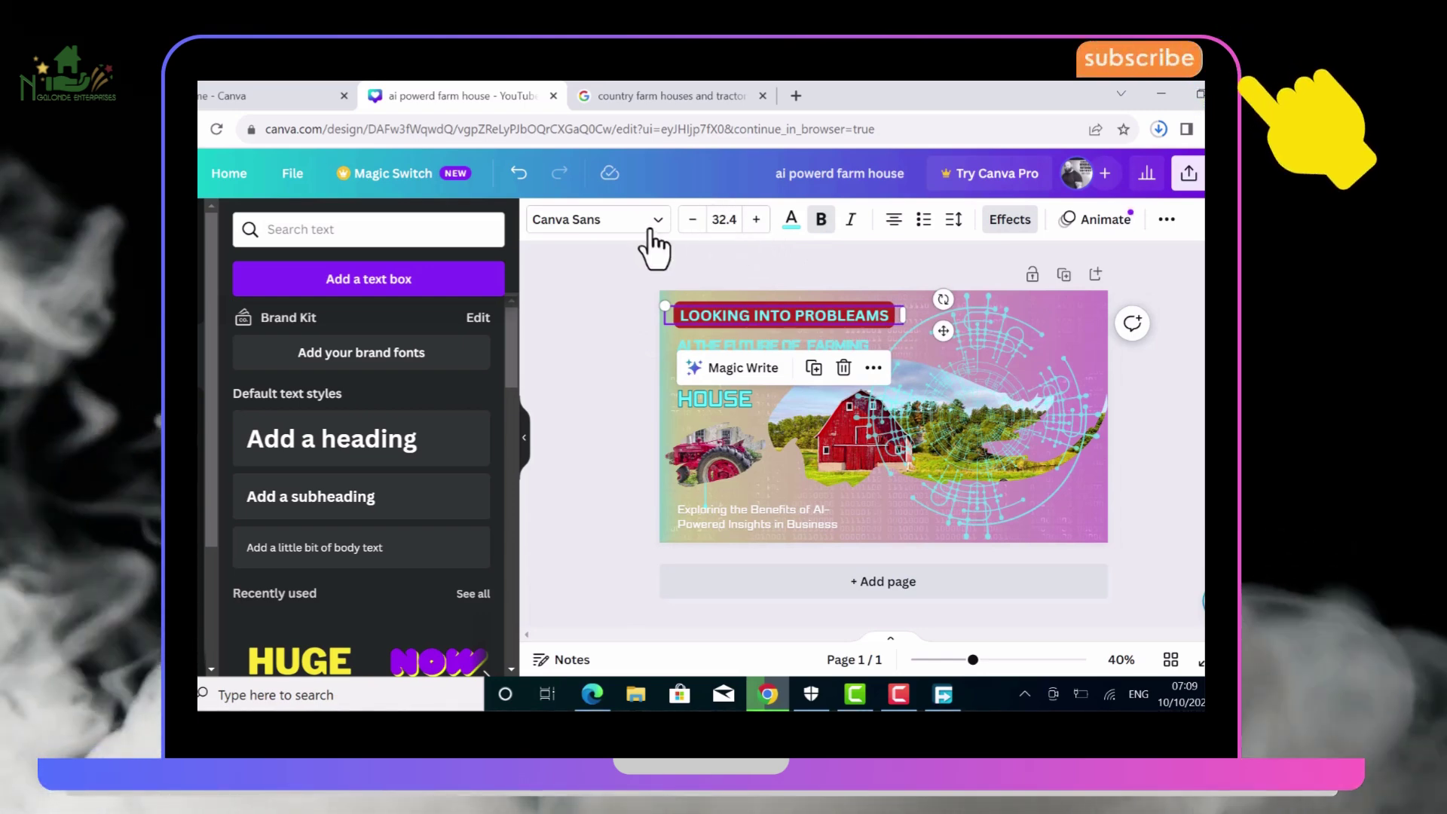
Open the tag's font list and scroll through the available fonts
click(655, 246)
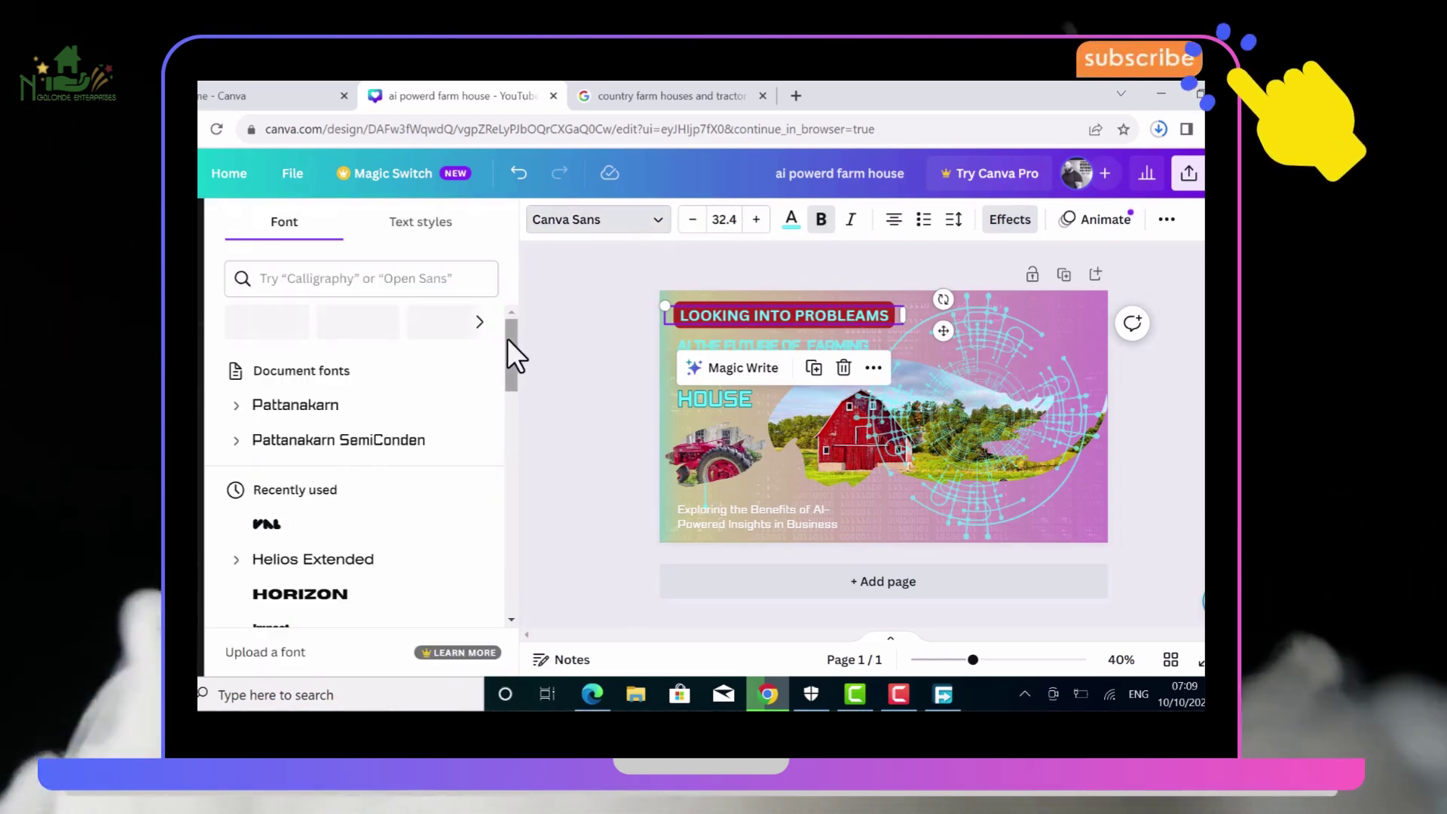
drag(512, 341, 514, 378)
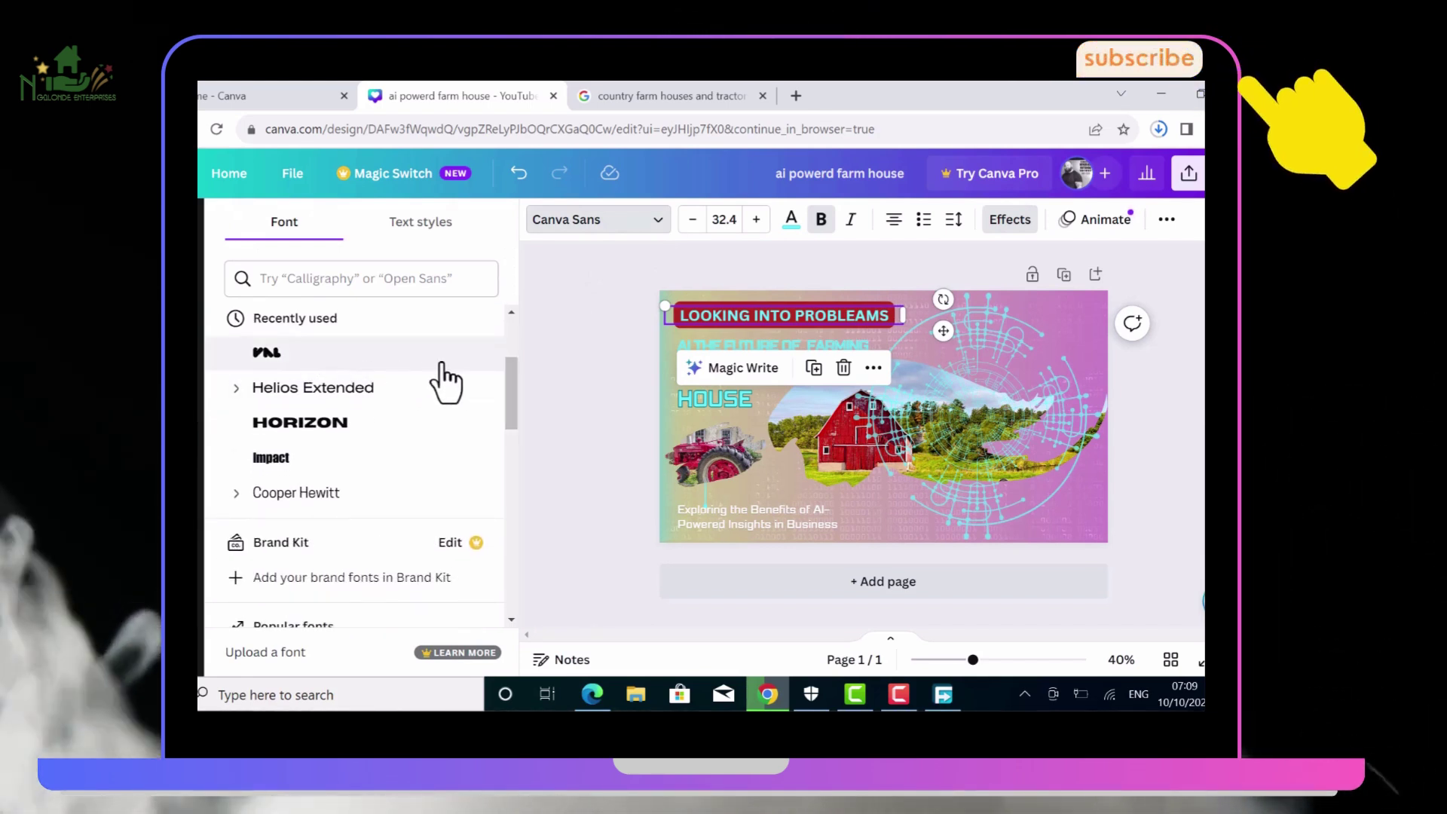
drag(510, 371, 517, 393)
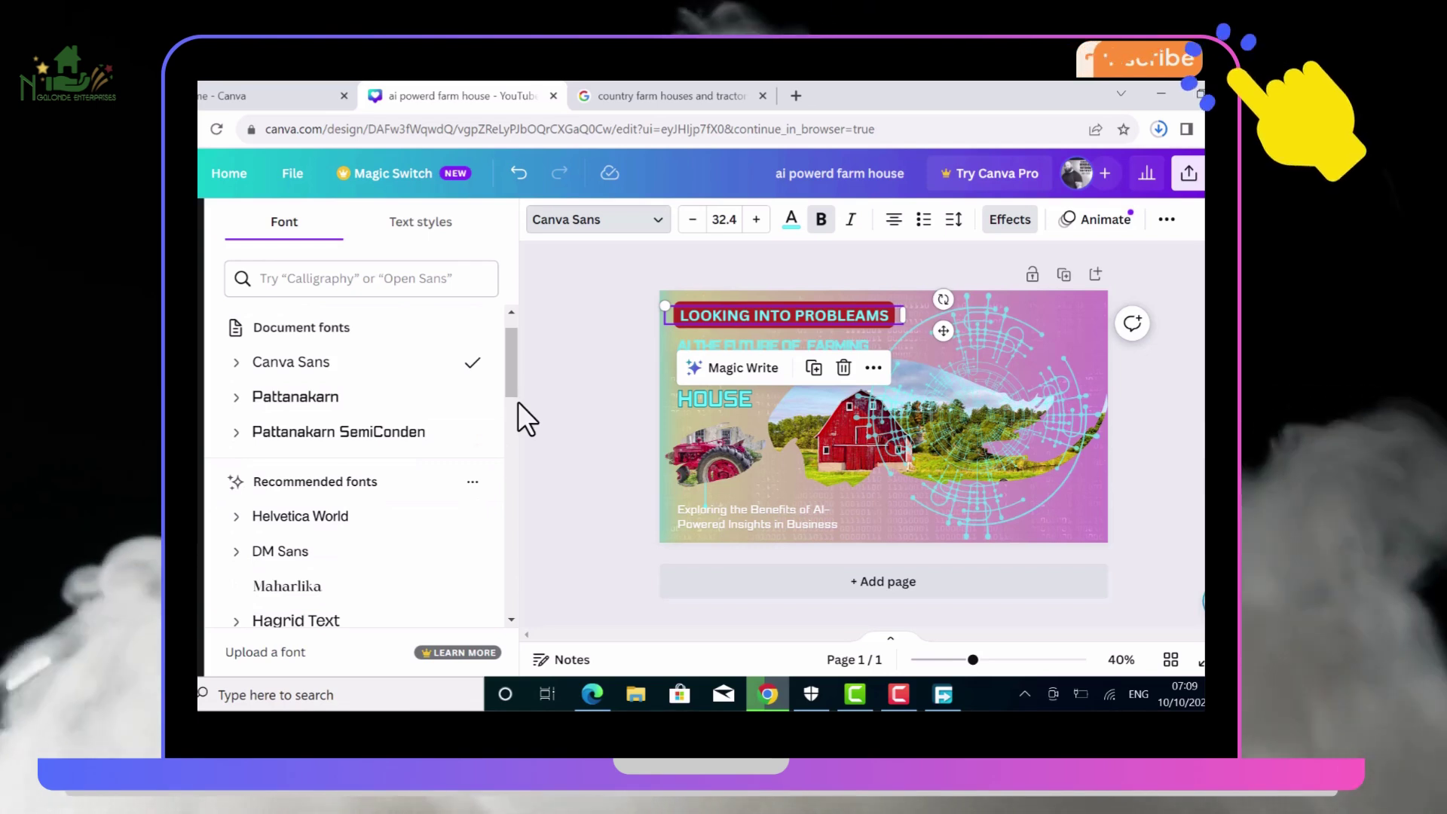
mouse_move(511, 373)
mouse_down()
mouse_move(511, 387)
mouse_move(512, 364)
mouse_up()
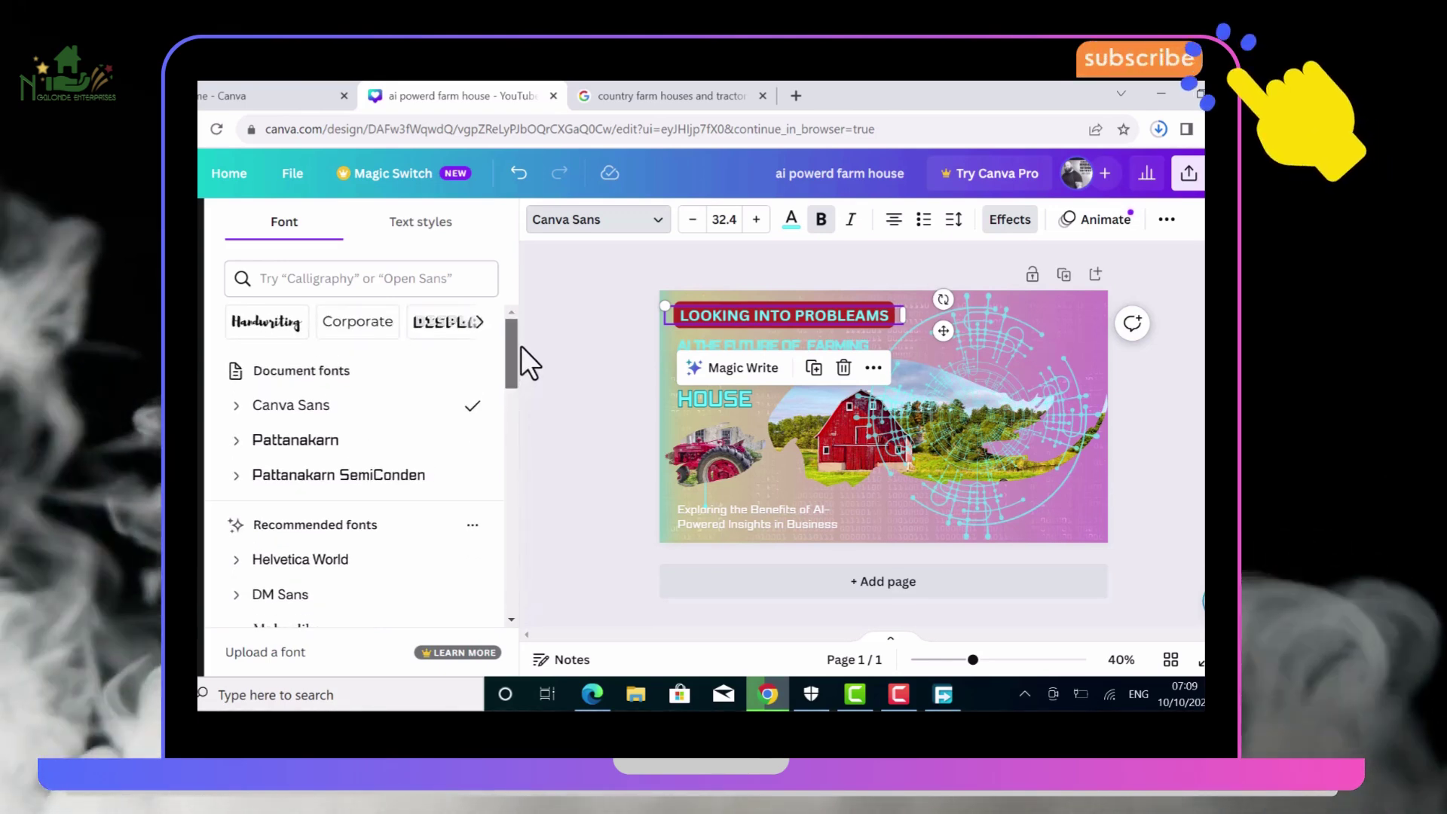
Filter to Display fonts, apply Zico Display Inline to the tag, and widen it onto one line
click(446, 322)
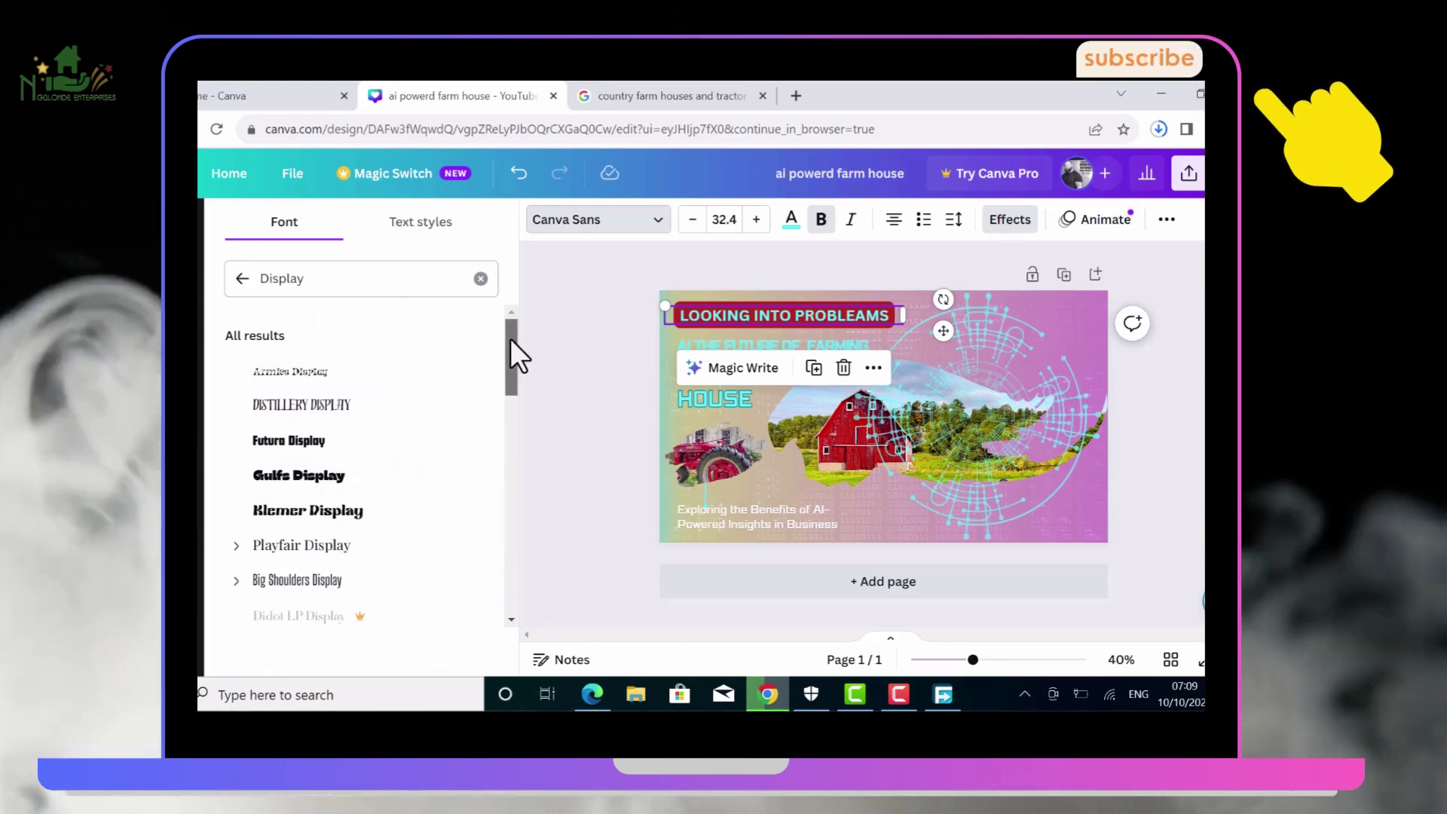
drag(509, 338, 513, 508)
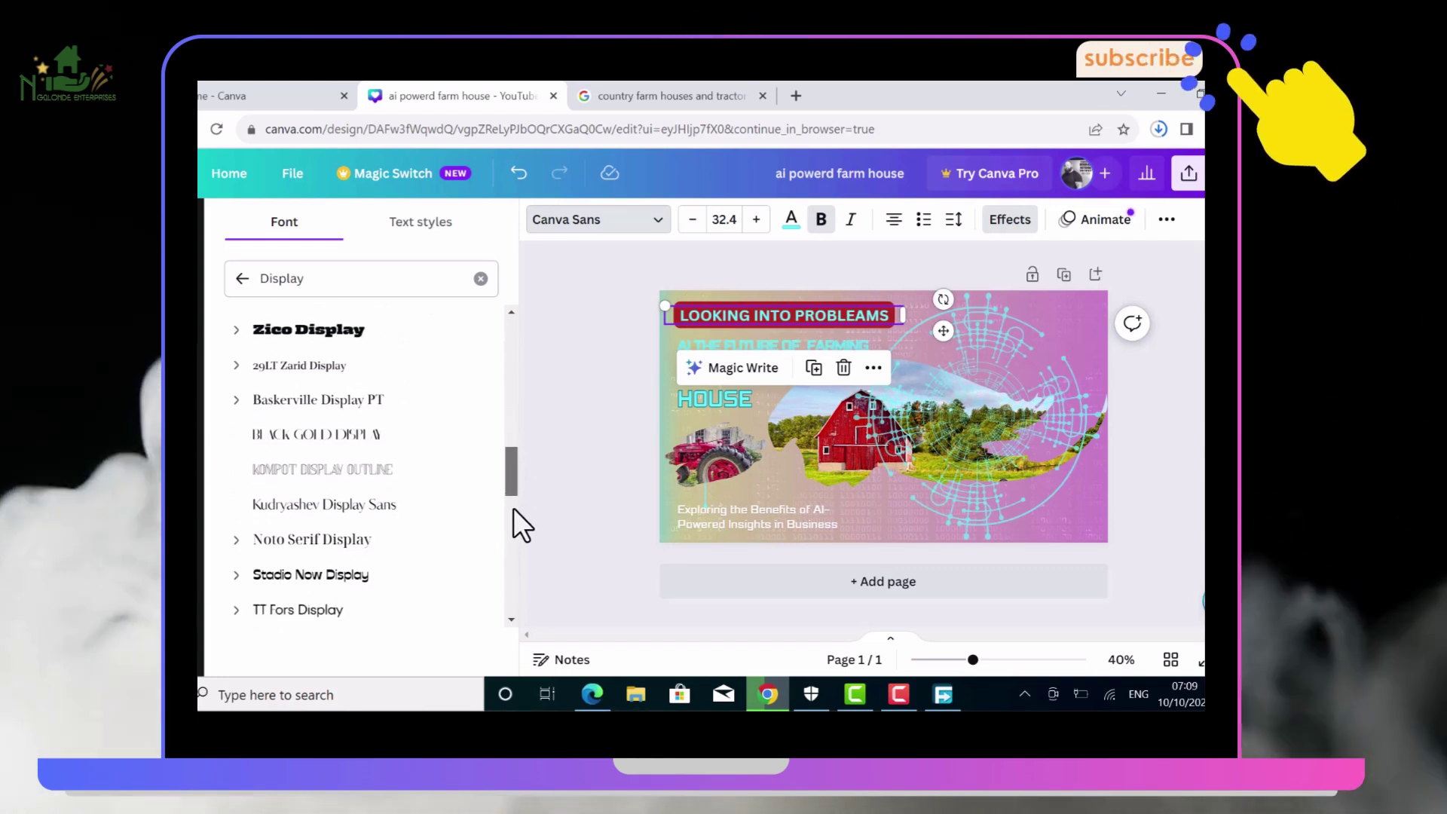
click(291, 474)
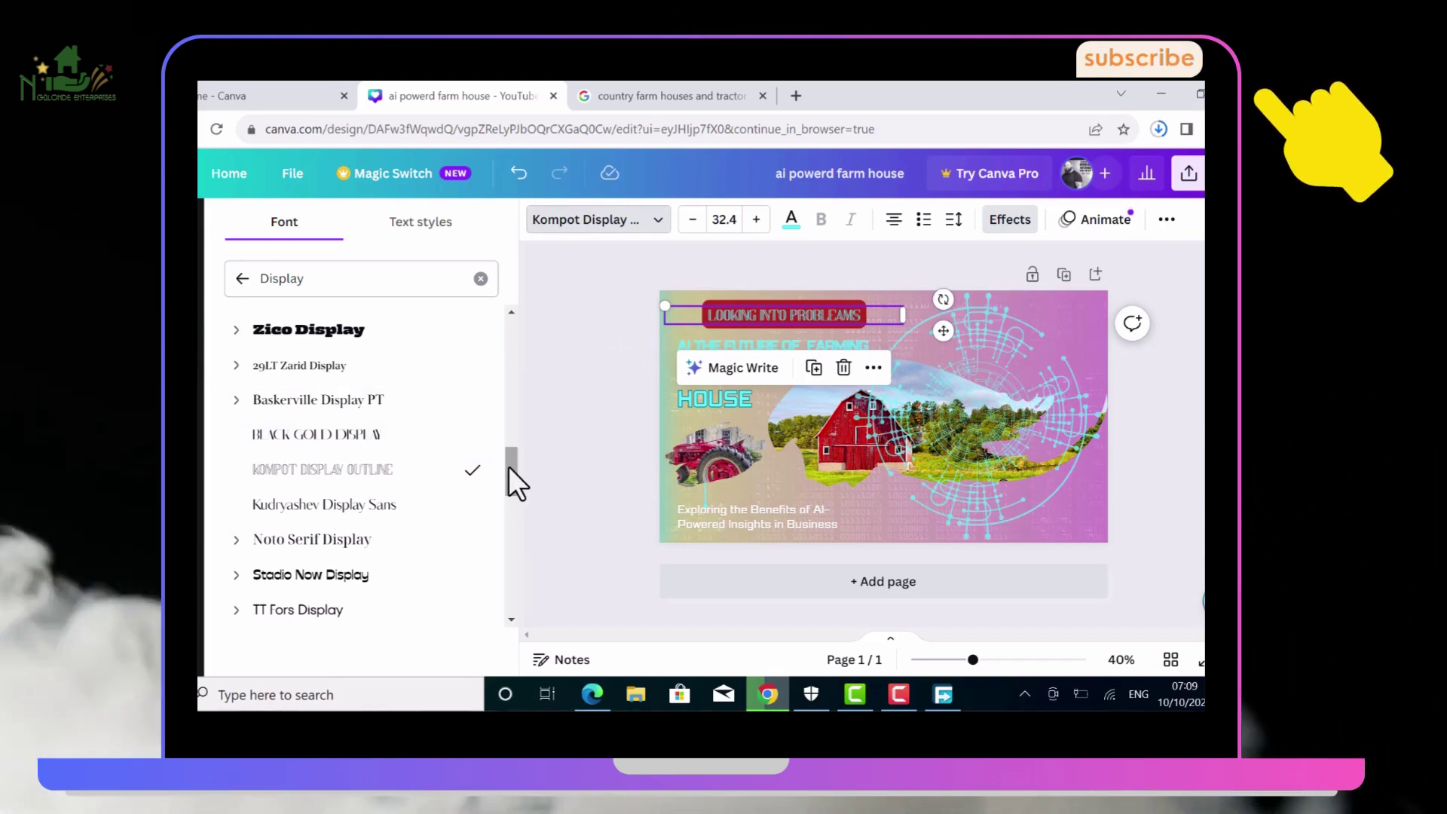
drag(508, 466, 519, 505)
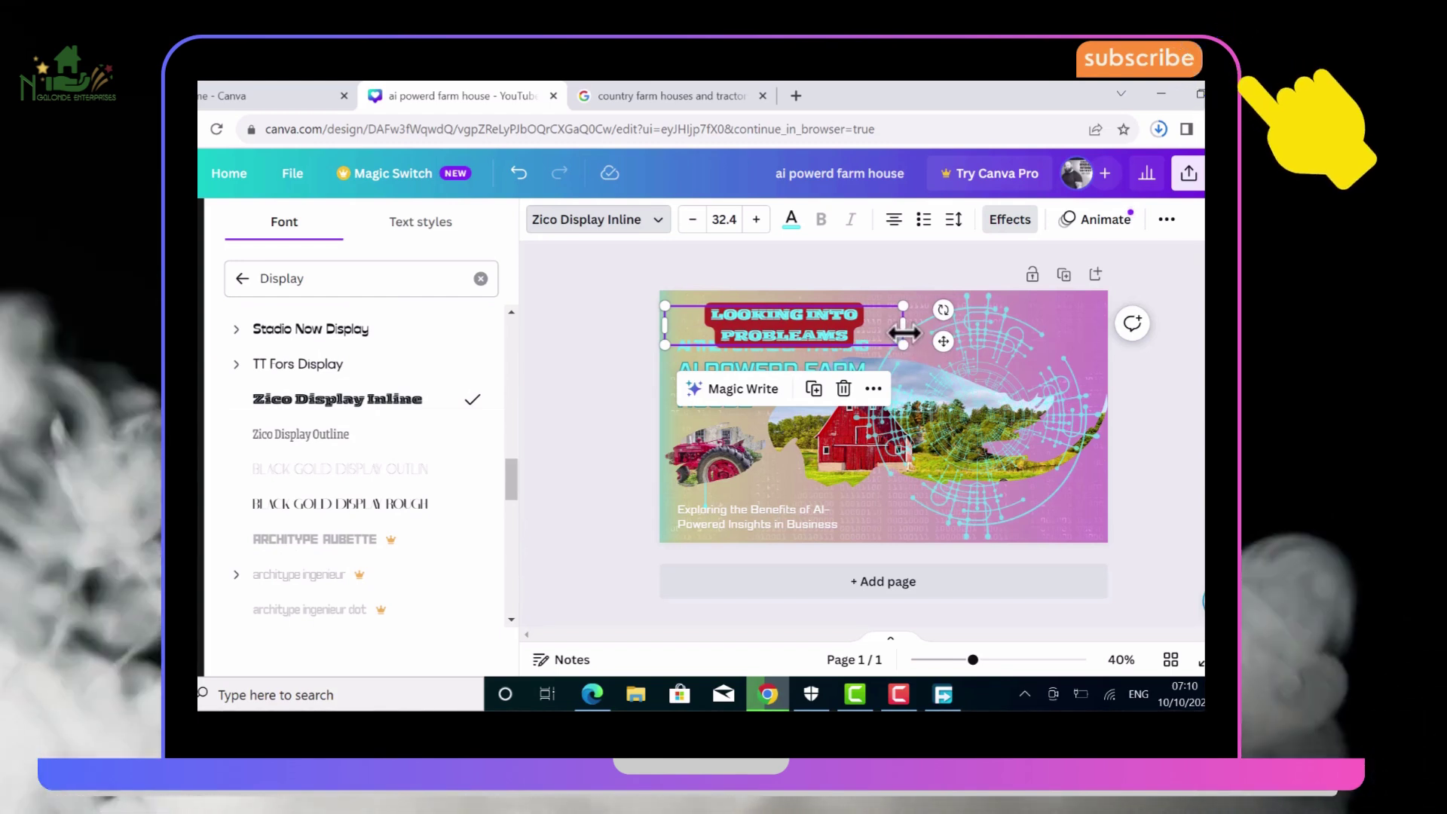
drag(903, 326, 947, 326)
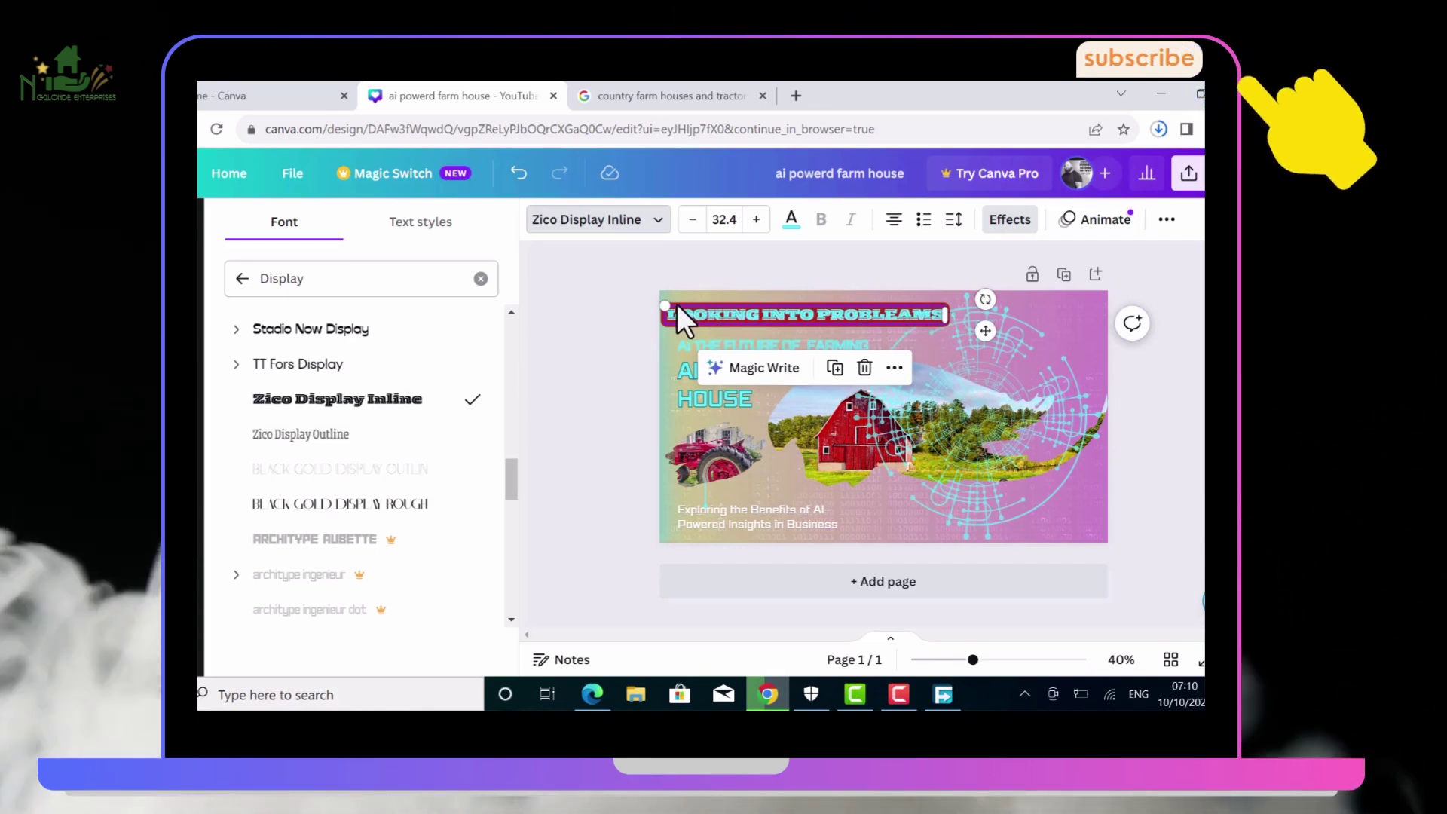
Shrink the tag to size 27.6 and move it into the thumbnail's top-left corner
drag(668, 307, 701, 316)
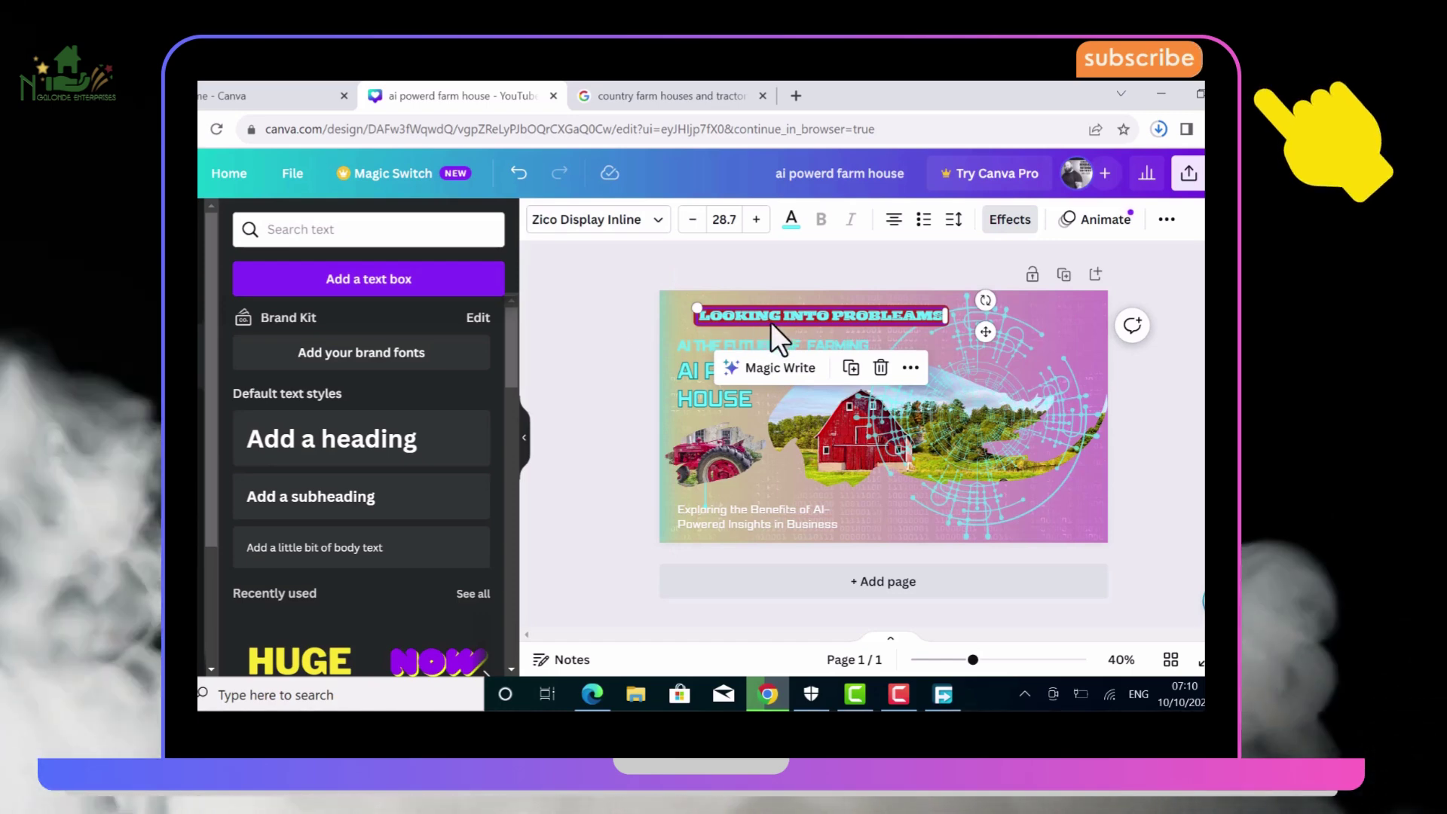
drag(800, 315, 762, 312)
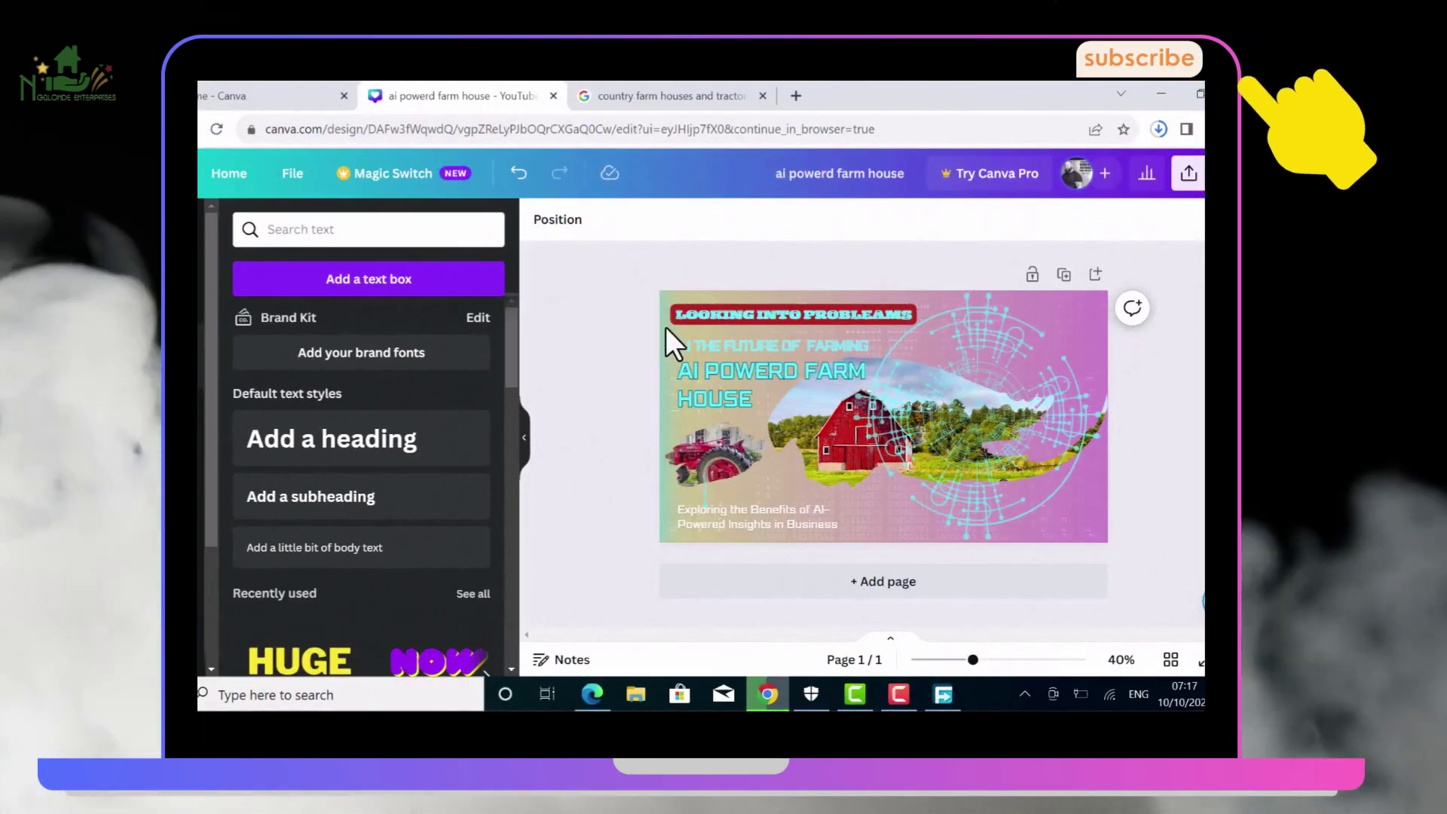
click(713, 312)
drag(713, 312, 713, 312)
click(607, 340)
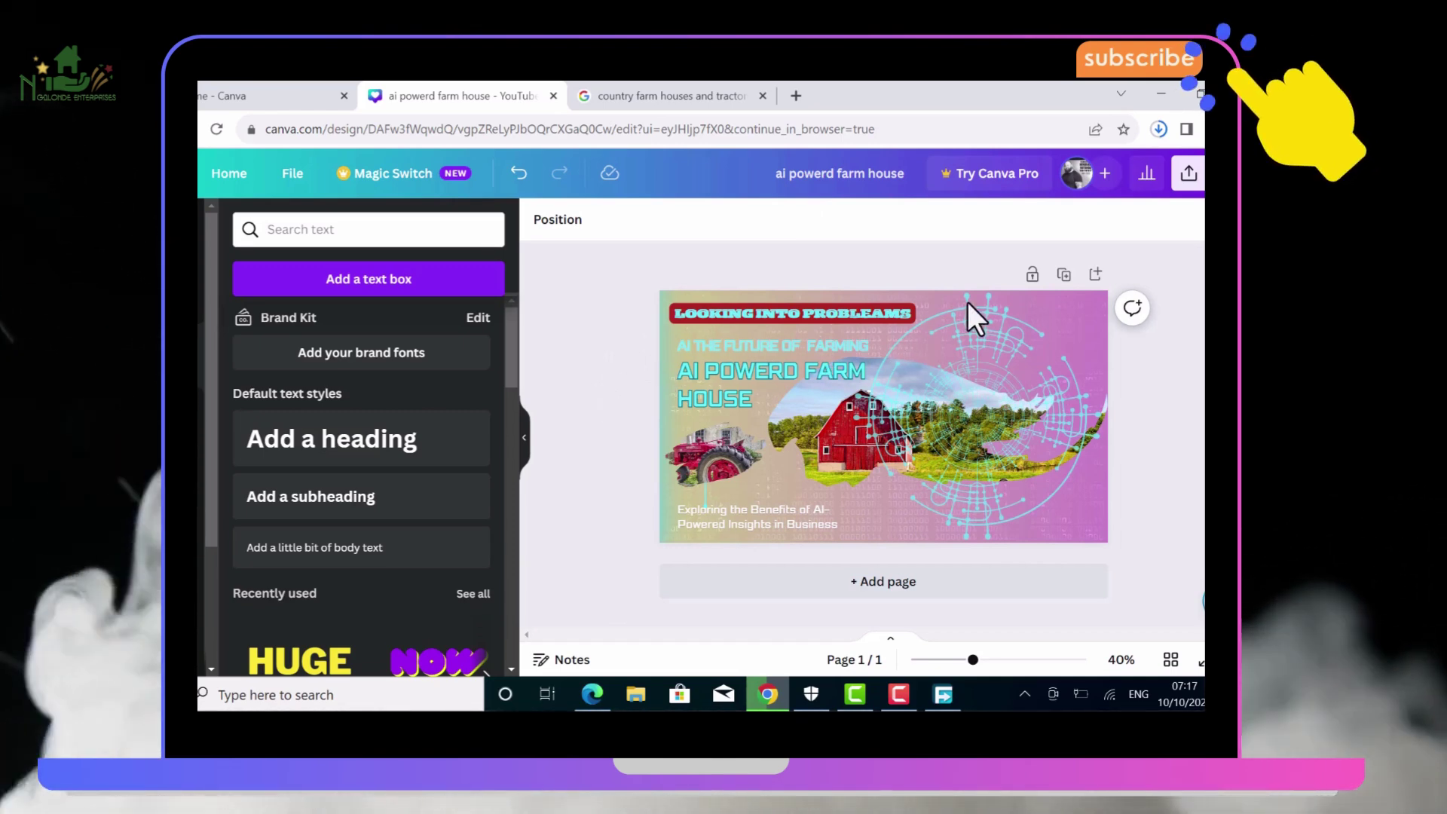
Download the design as a 1,280 × 720 PNG and open ai powerd farm house.png
click(1188, 173)
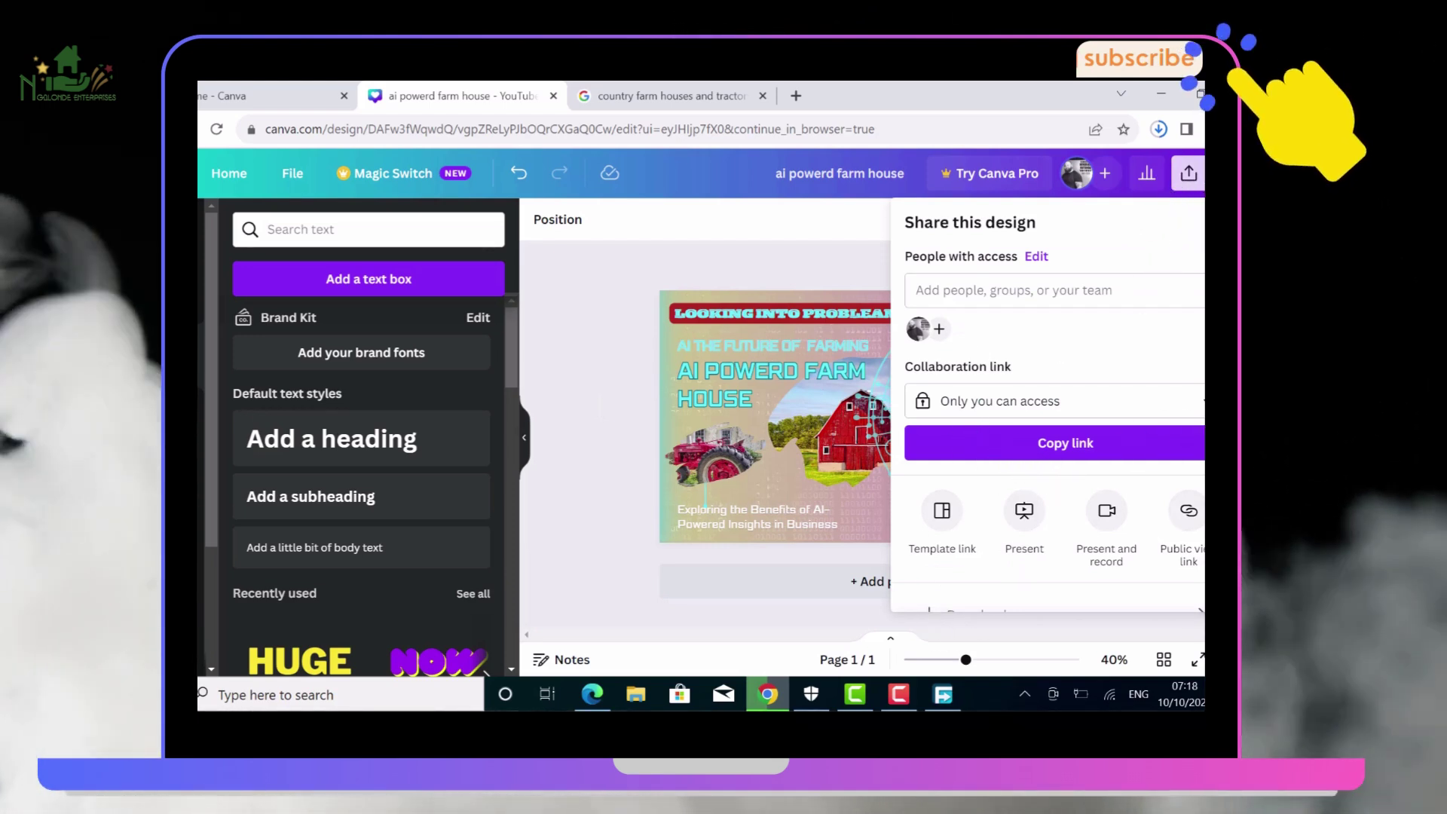
scroll(1047, 407, down, 2)
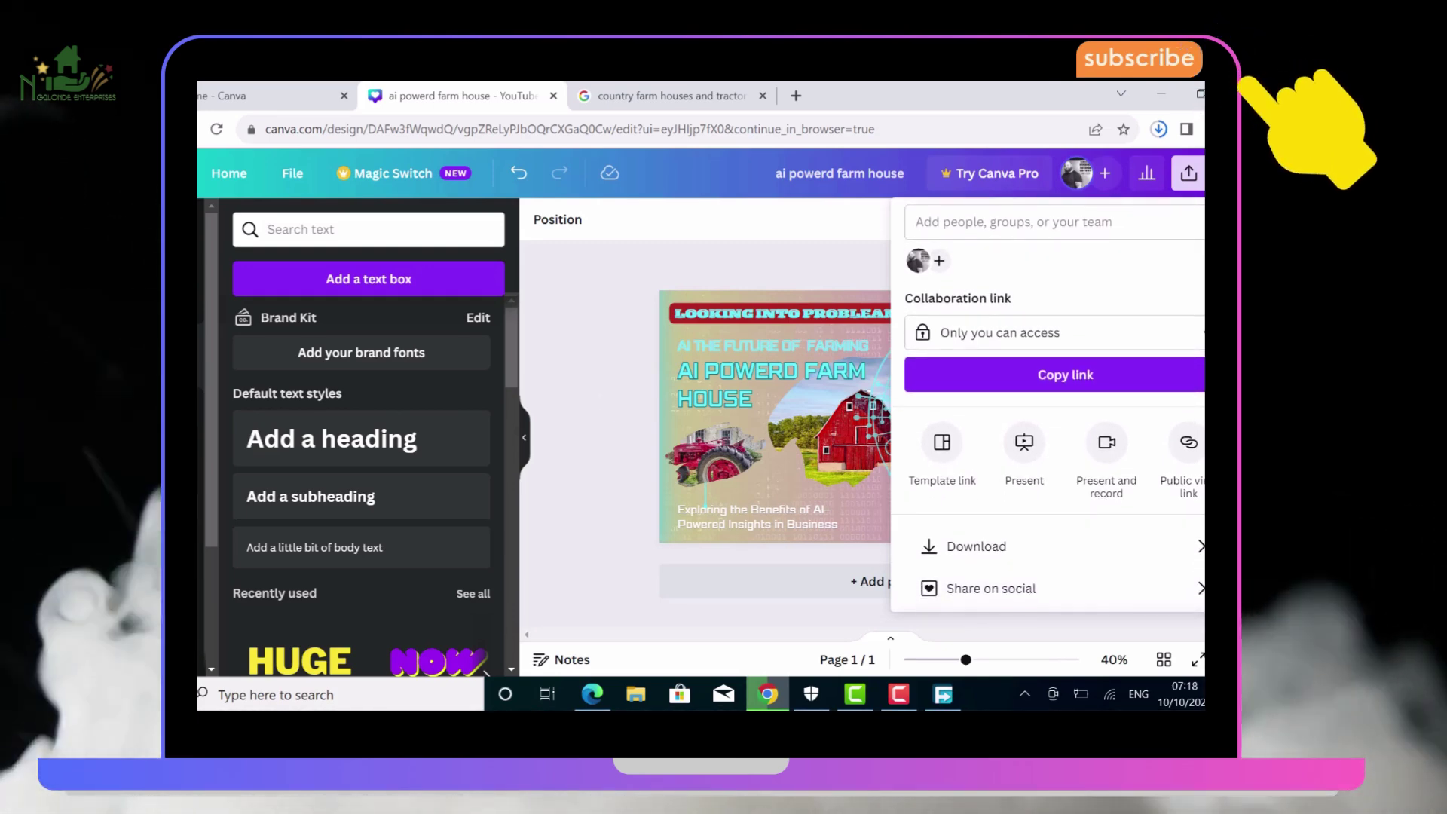
click(984, 553)
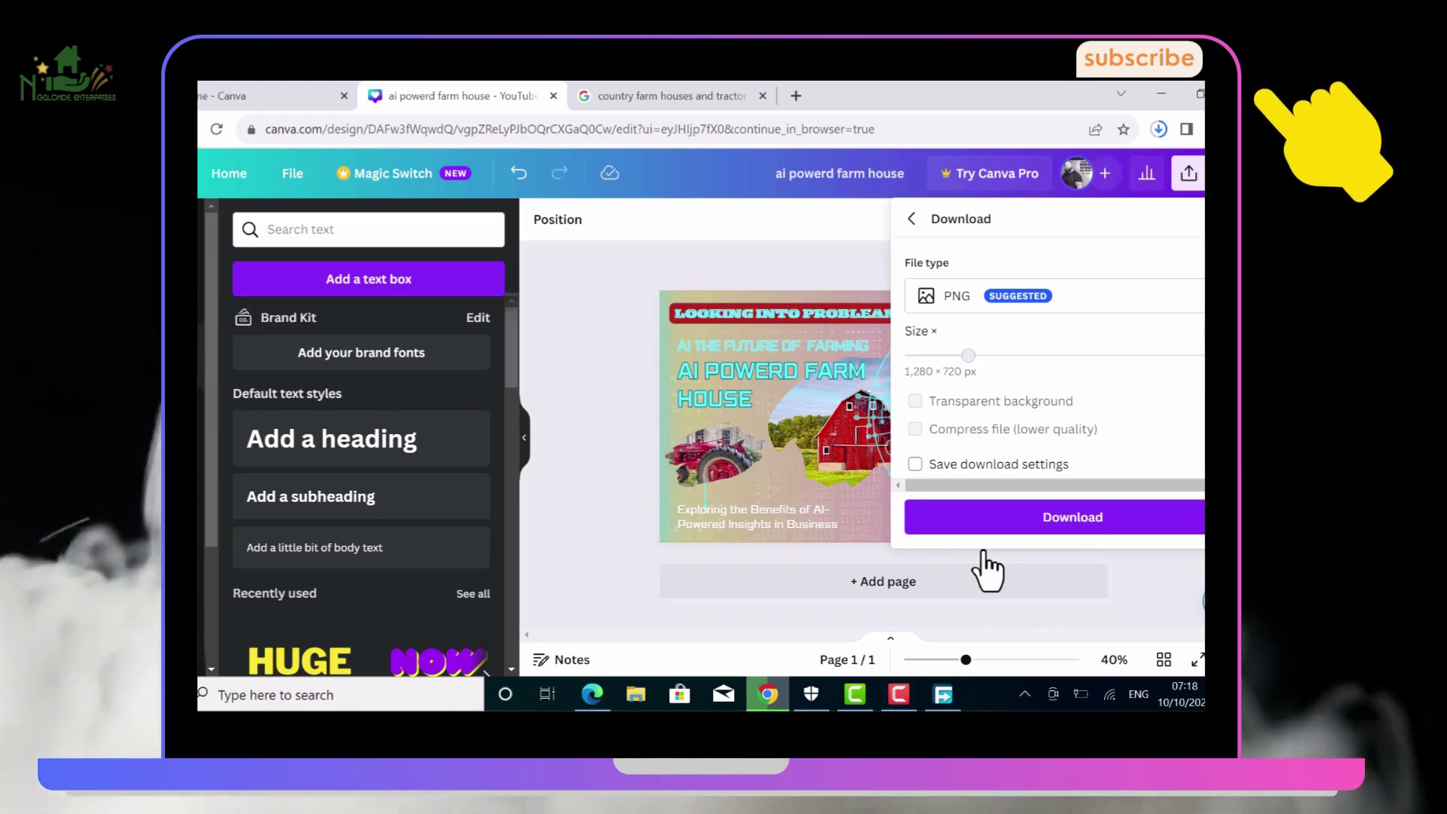
click(1026, 520)
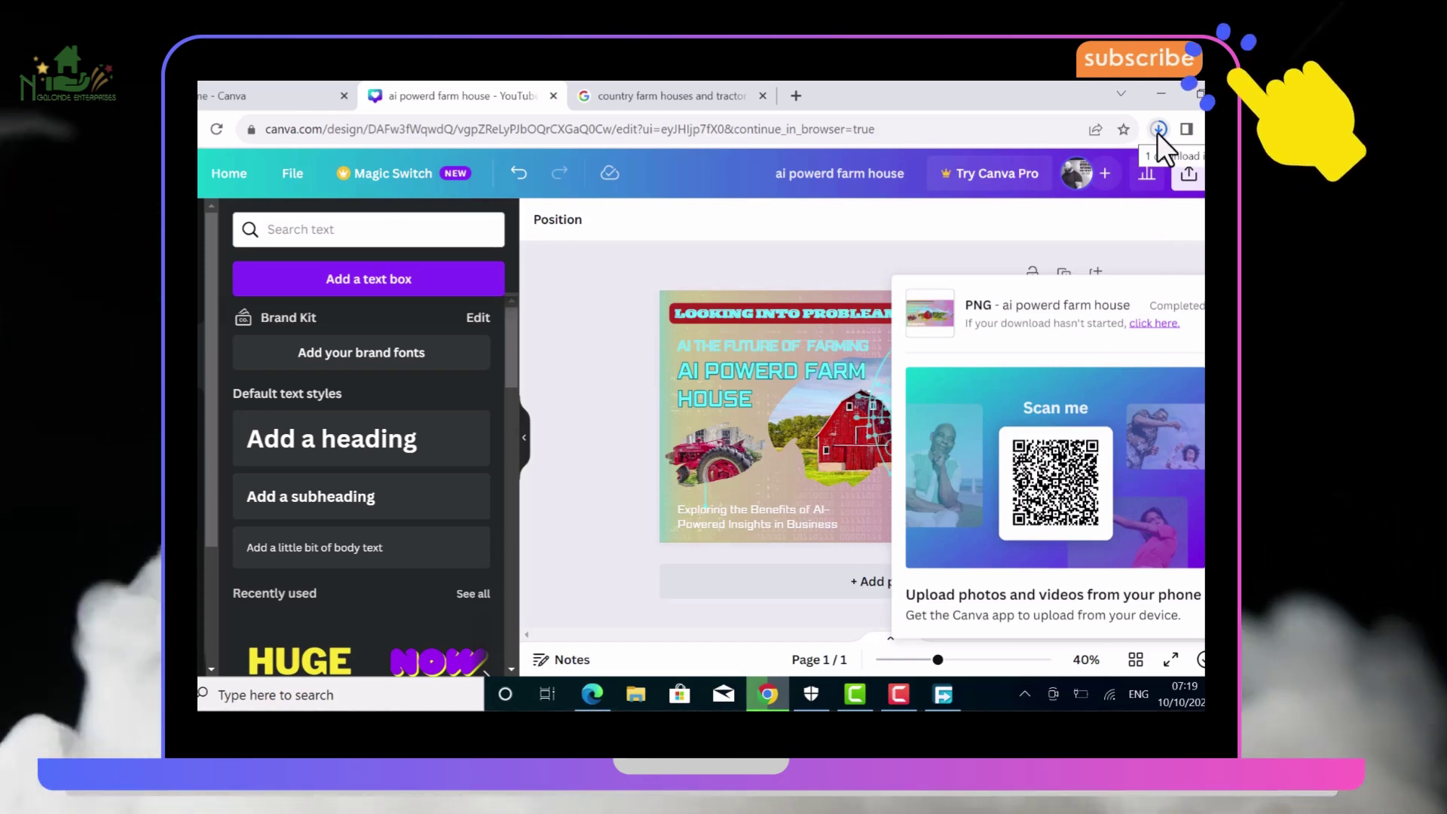
click(1158, 130)
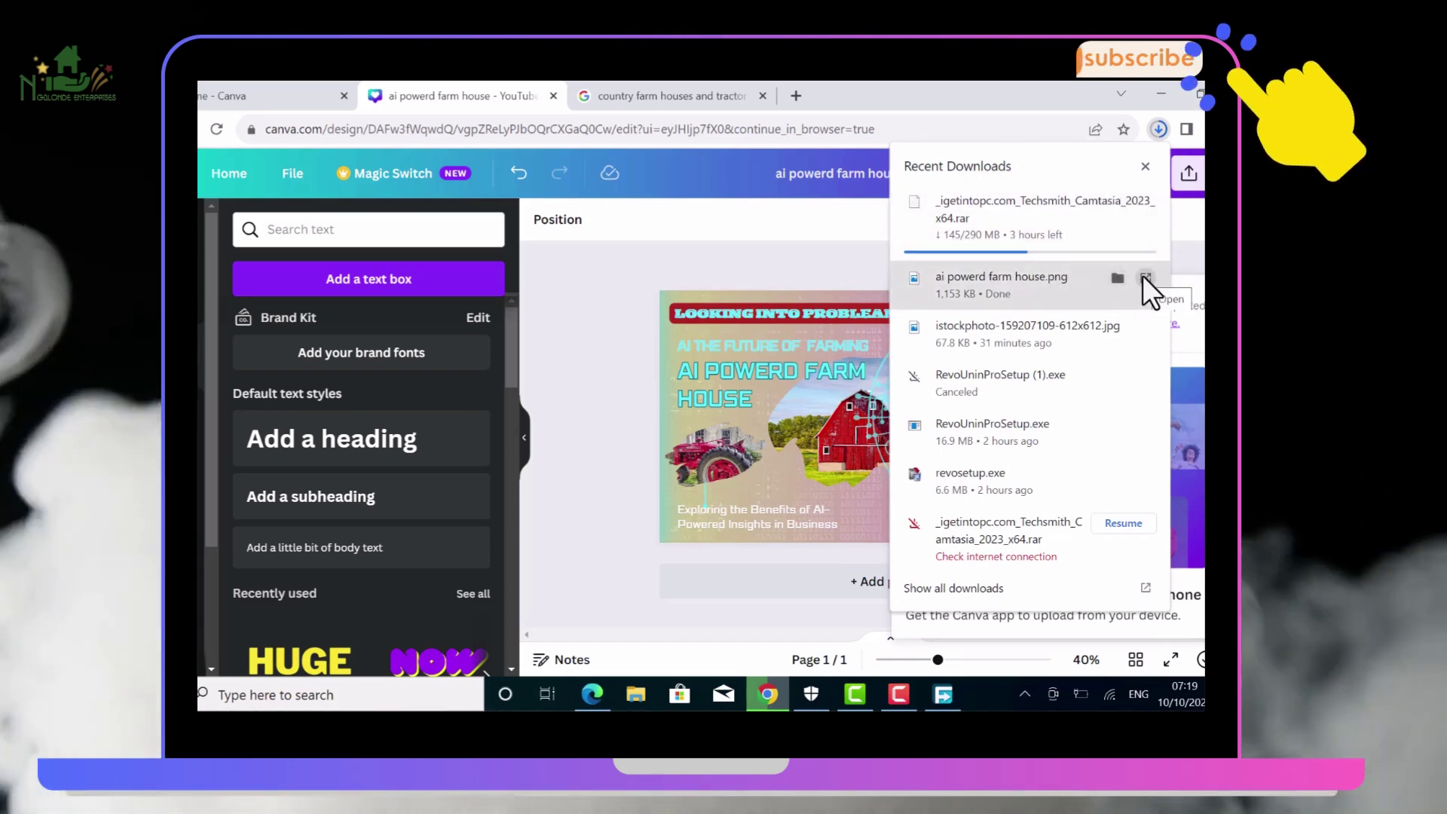
click(1144, 277)
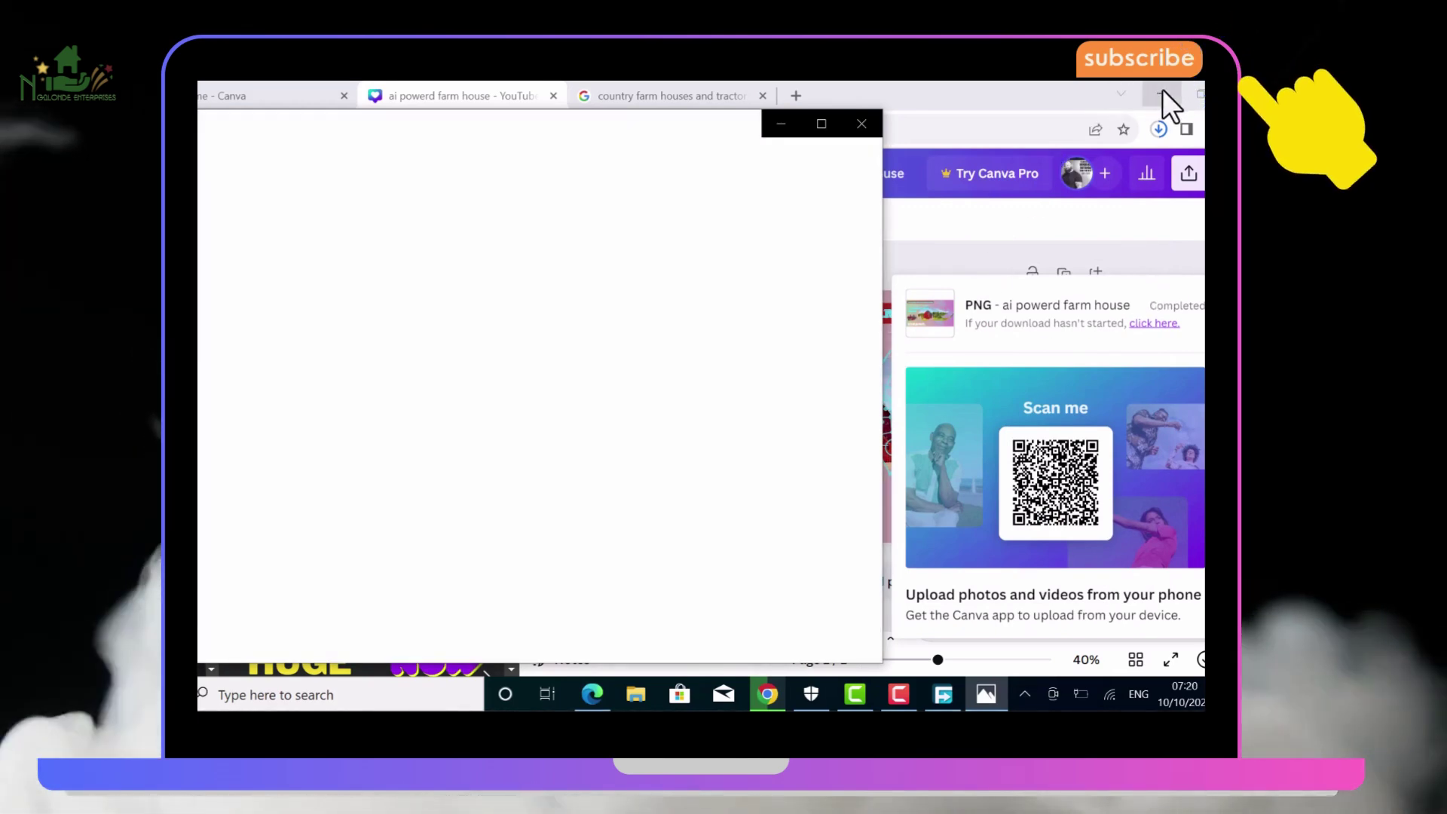
Minimize both Chrome windows and maximize Photos to show ai powerd farm house.png full screen
click(1163, 93)
click(1164, 94)
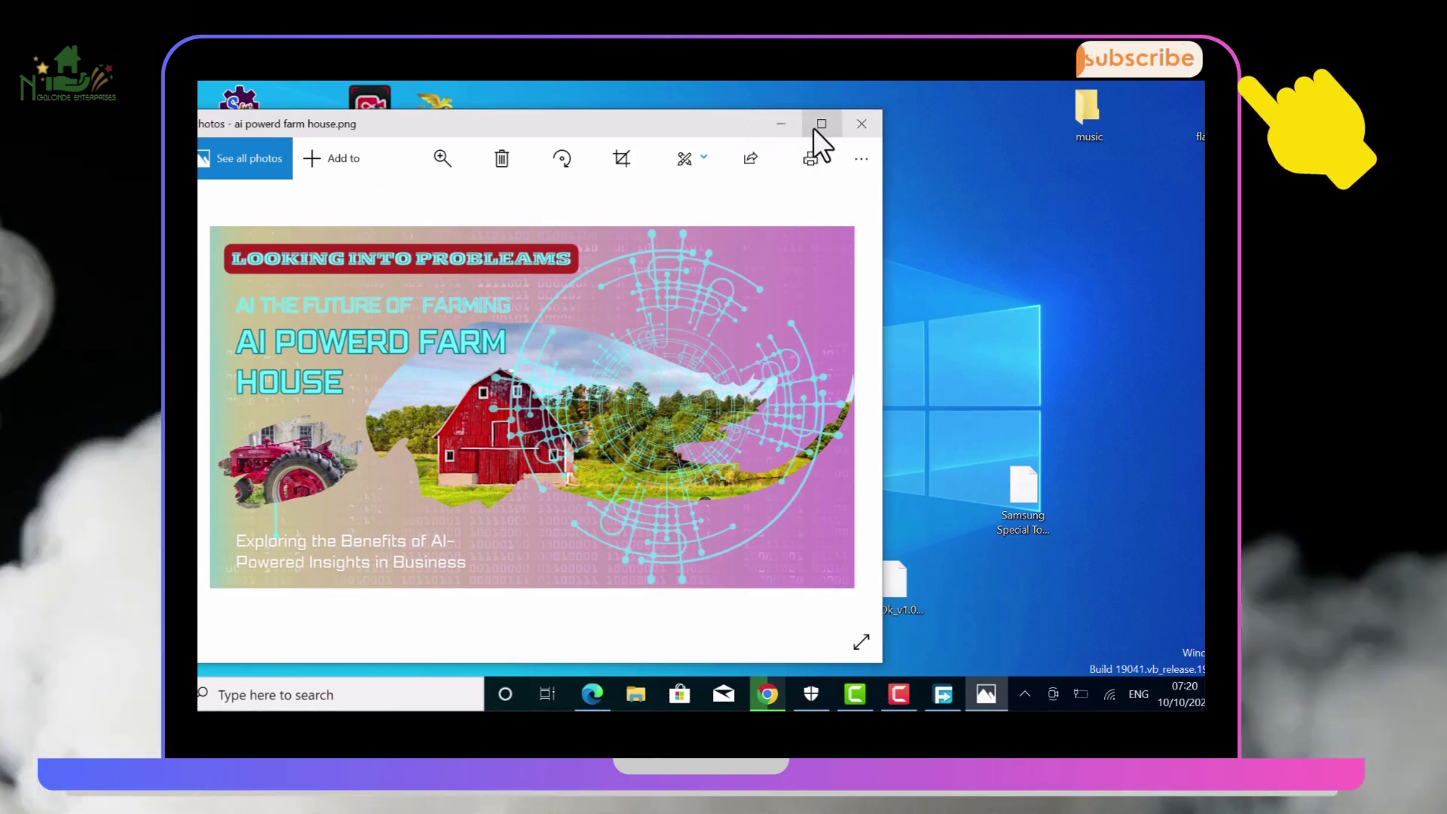
click(821, 124)
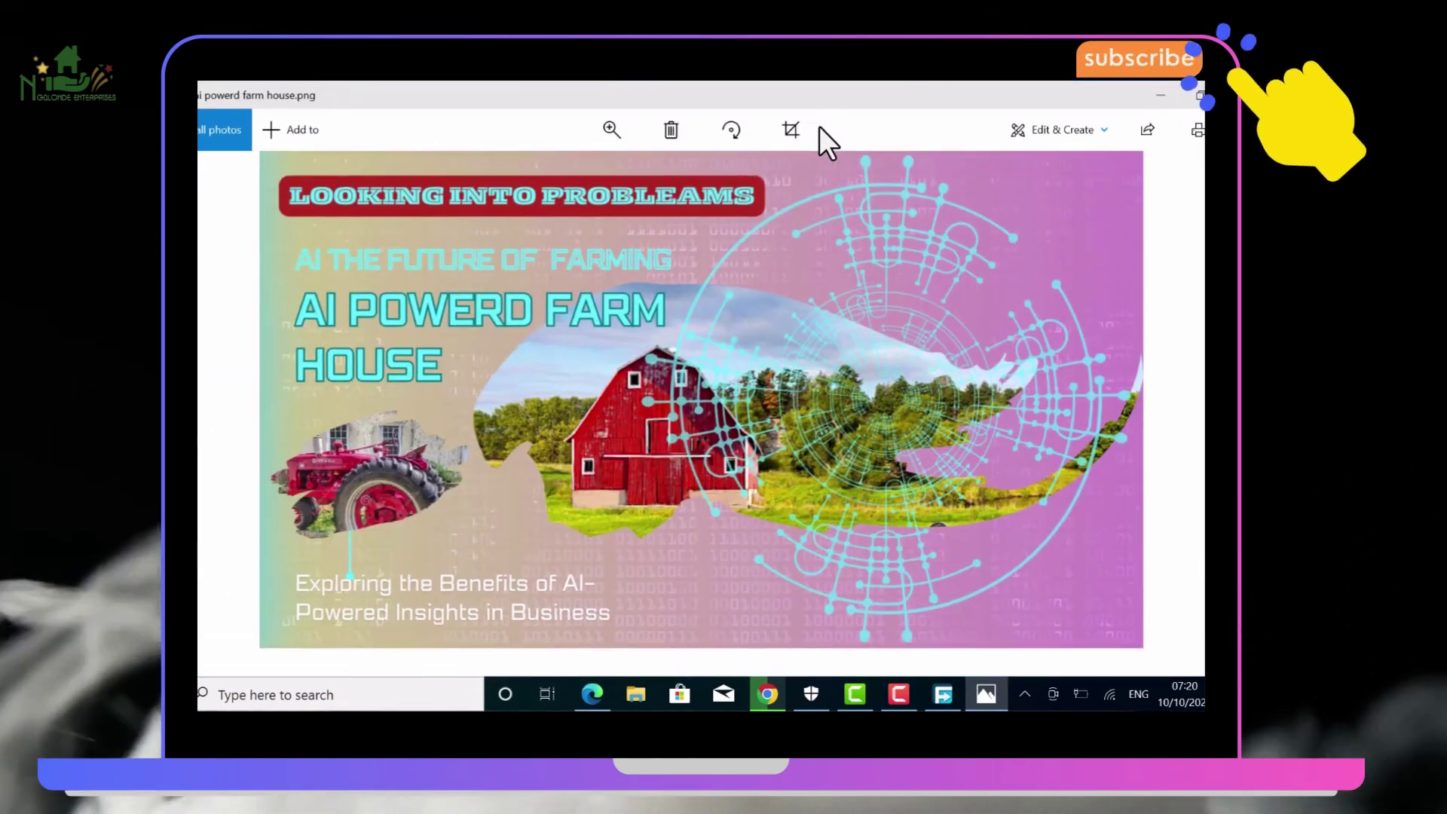